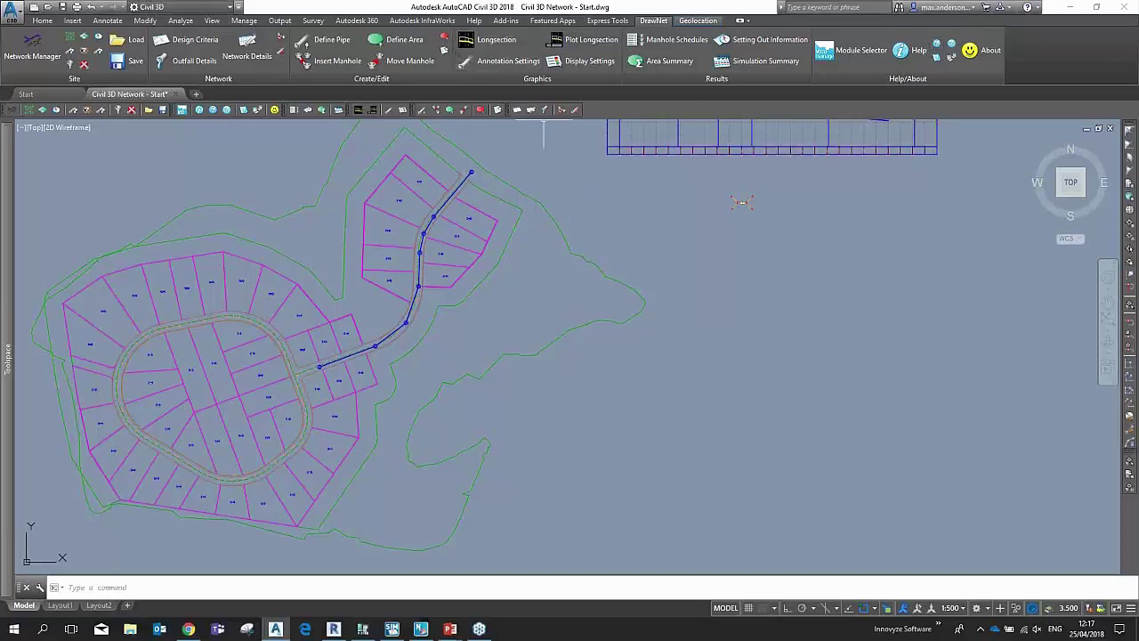
# Step: Open the Module Selector to view the available MicroDrainage modules, and close it again
pyautogui.moveTo(569, 267)
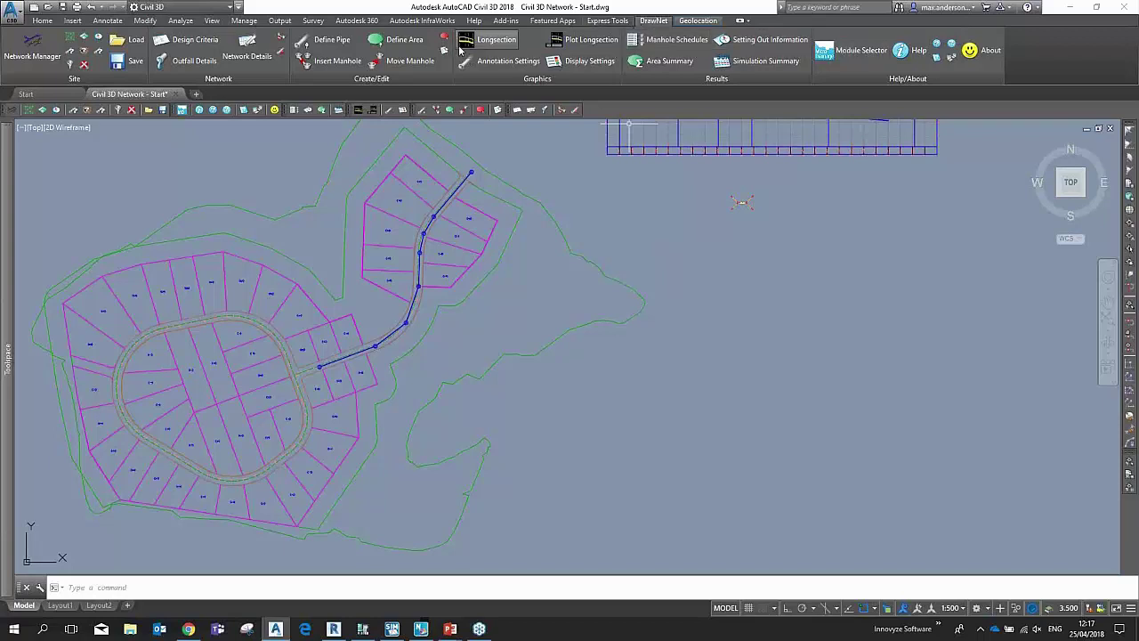
pyautogui.click(849, 52)
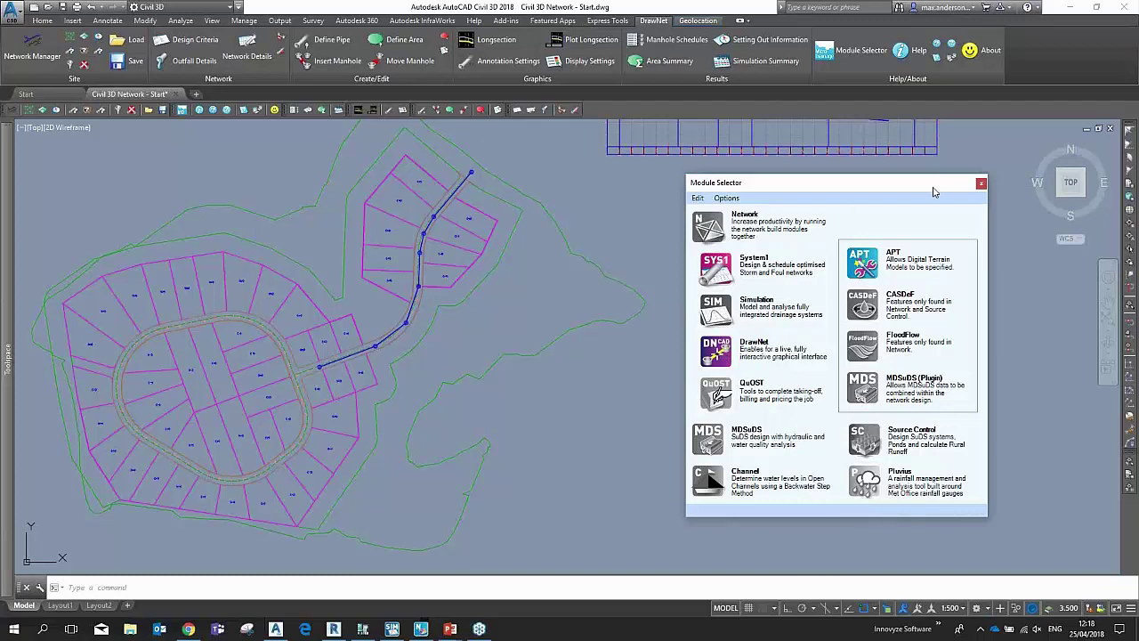
pyautogui.click(980, 183)
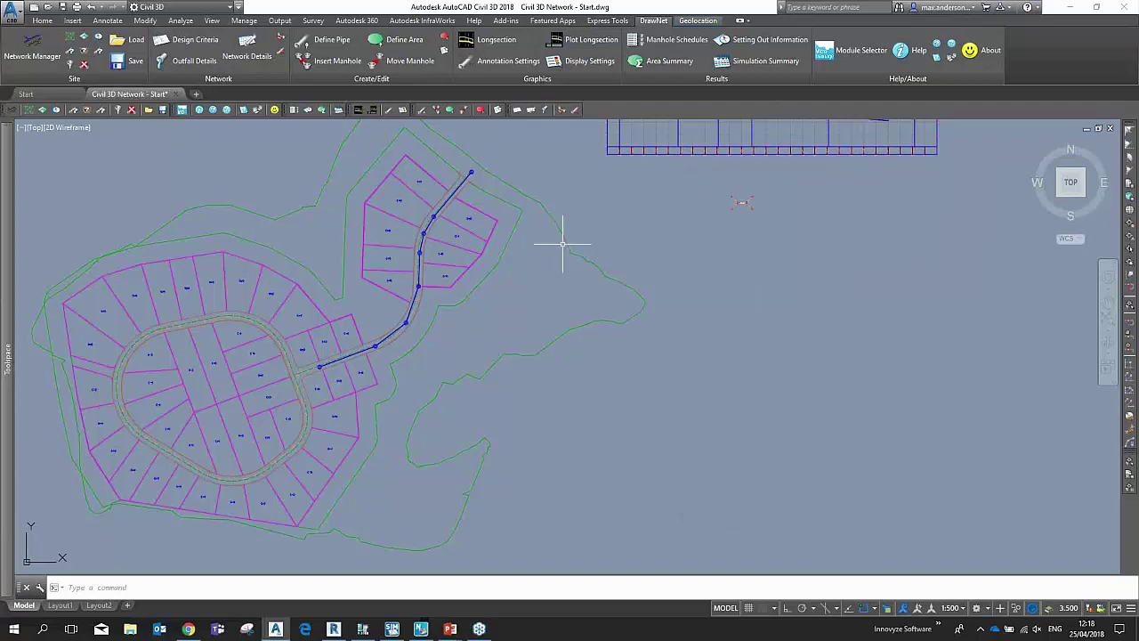
# Step: Examine the pipe run and its manholes along the road in plan, from the northern plots to the southern end
pyautogui.moveTo(641, 271)
pyautogui.mouseDown(button='middle')
pyautogui.moveTo(702, 297)
pyautogui.moveTo(745, 279)
pyautogui.mouseUp(button='middle')
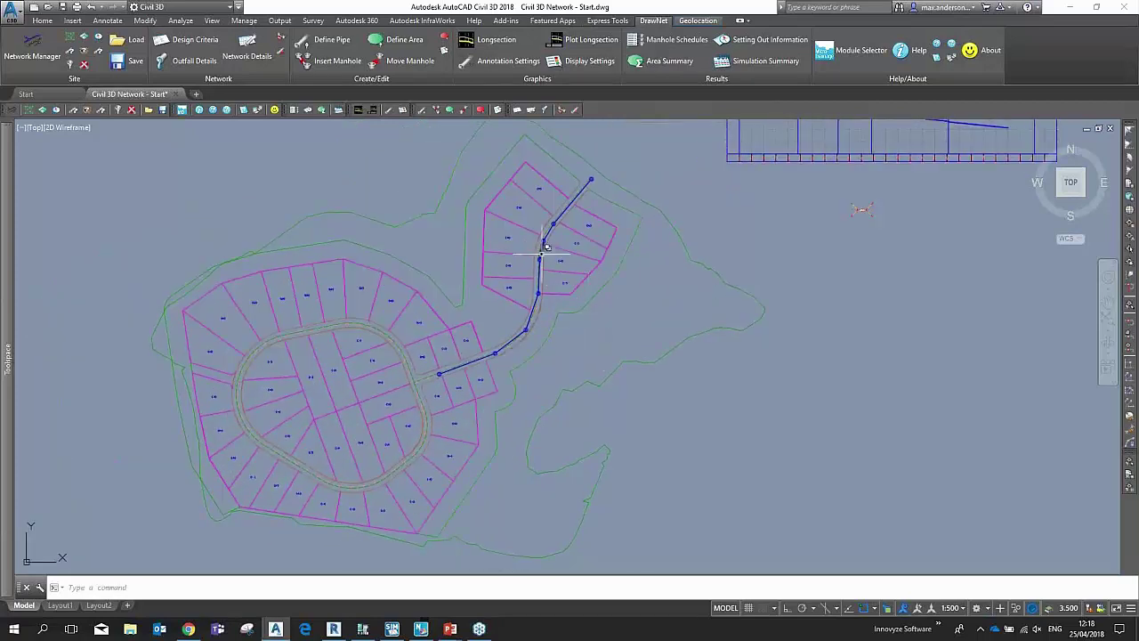
pyautogui.scroll(5, 547, 255)
pyautogui.scroll(2, 534, 392)
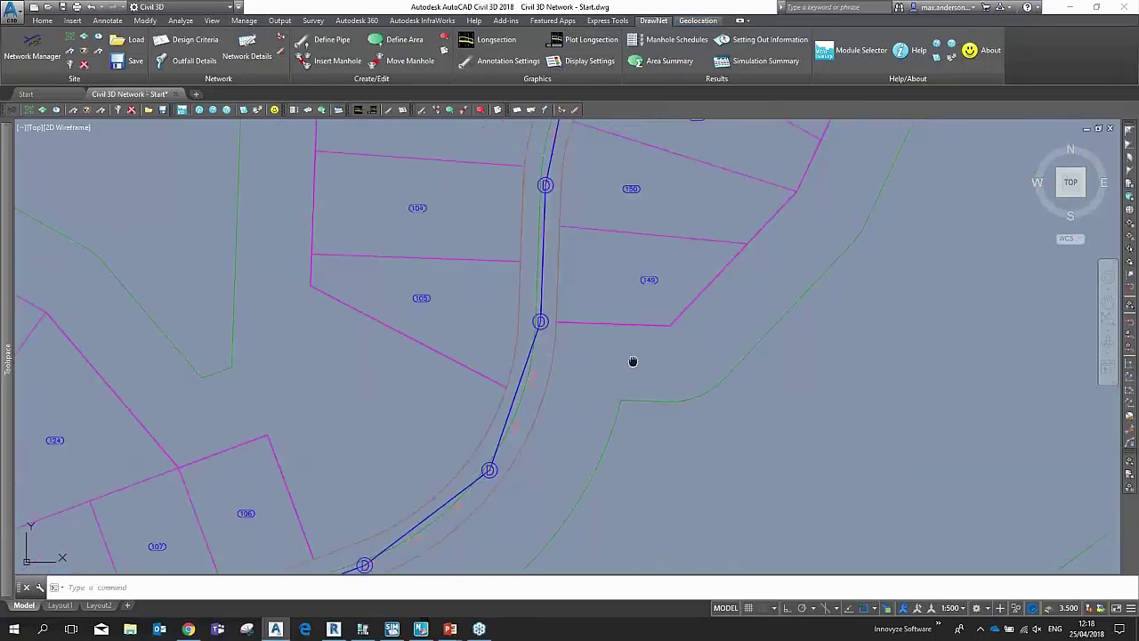
pyautogui.moveTo(631, 361)
pyautogui.mouseDown(button='middle')
pyautogui.moveTo(581, 502)
pyautogui.moveTo(585, 478)
pyautogui.mouseUp(button='middle')
pyautogui.scroll(-3, 673, 291)
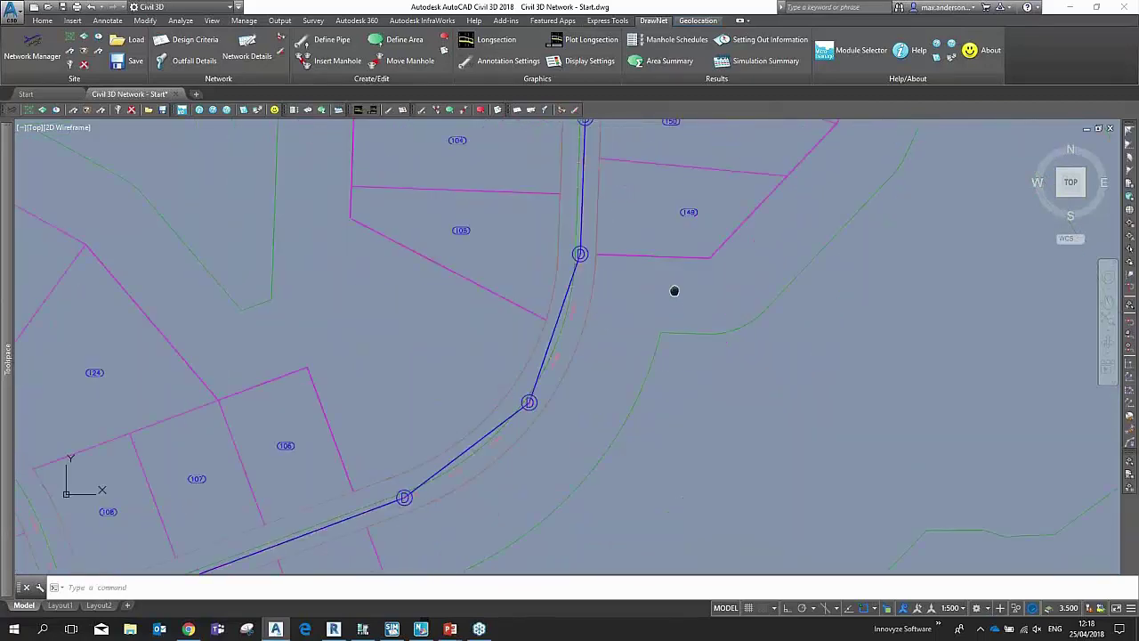
pyautogui.scroll(3, 694, 293)
pyautogui.moveTo(509, 572)
pyautogui.mouseDown(button='middle')
pyautogui.moveTo(627, 309)
pyautogui.moveTo(684, 224)
pyautogui.mouseUp(button='middle')
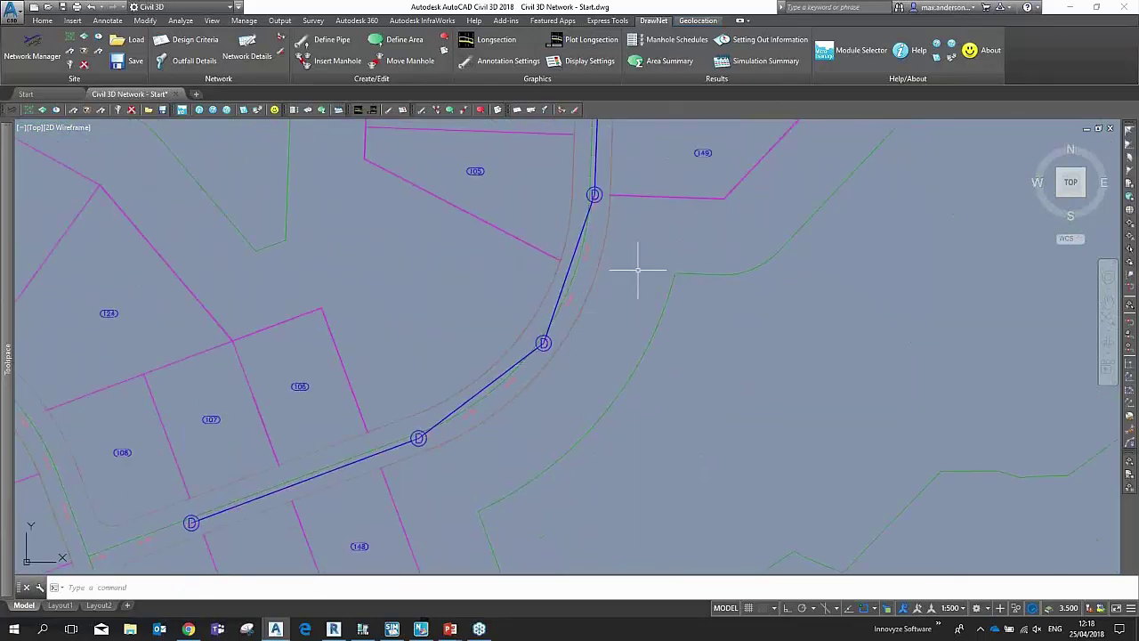
pyautogui.moveTo(647, 249); pyautogui.dragTo(473, 531, button='middle')
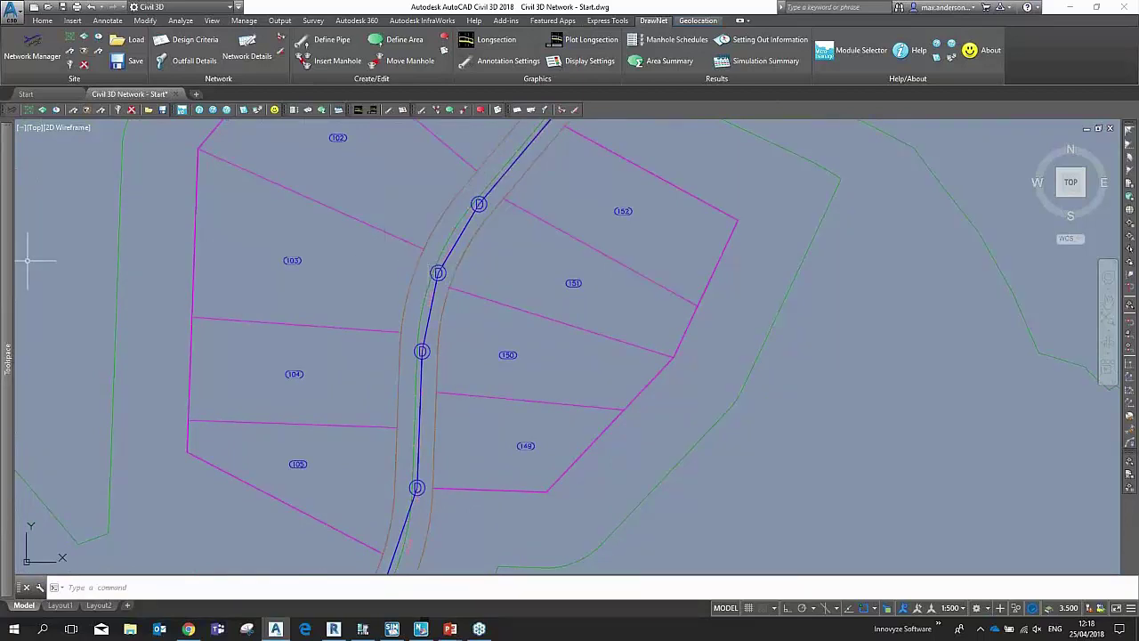
# Step: Expand the drawing's pipe networks in Toolspace and list the pipes of Network - (1)
pyautogui.moveTo(7, 255)
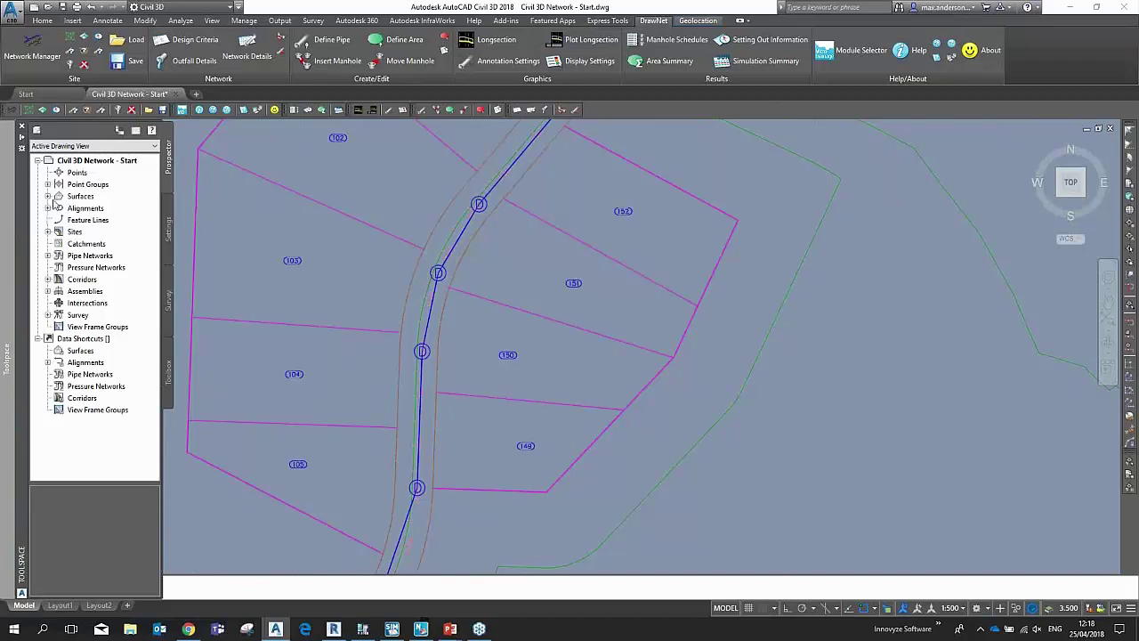
pyautogui.click(49, 255)
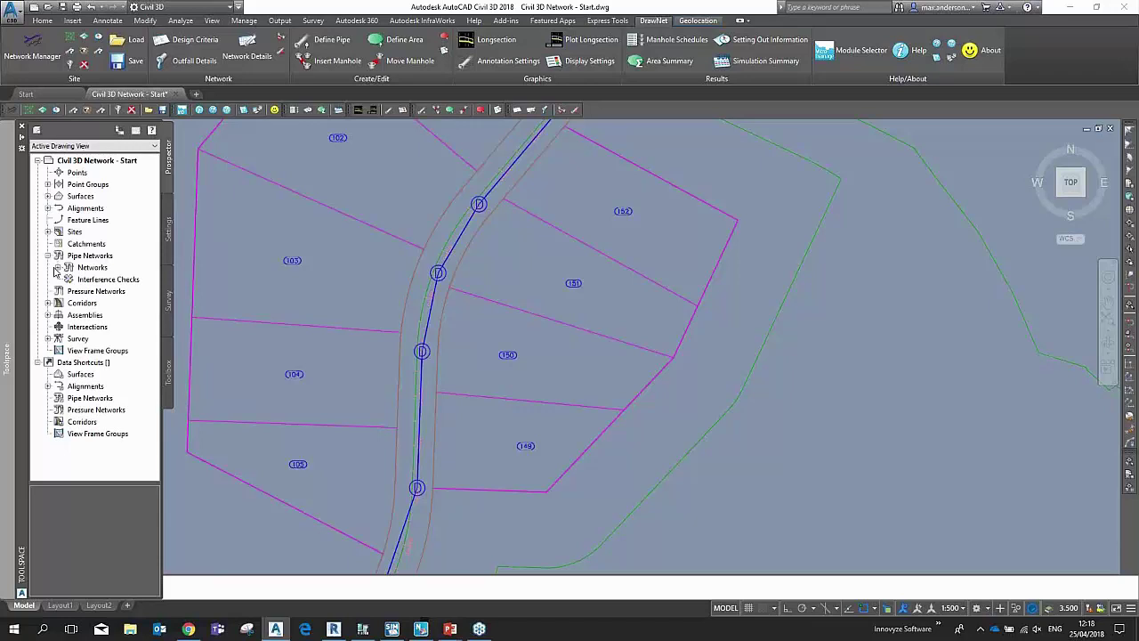
pyautogui.click(58, 267)
pyautogui.click(98, 280)
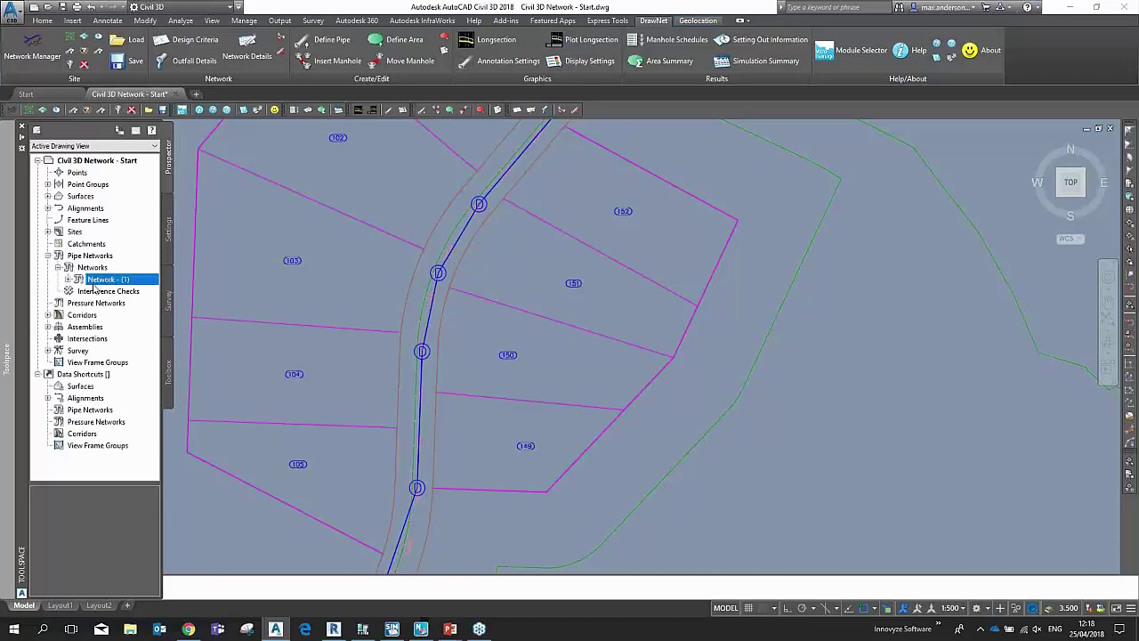
pyautogui.click(68, 280)
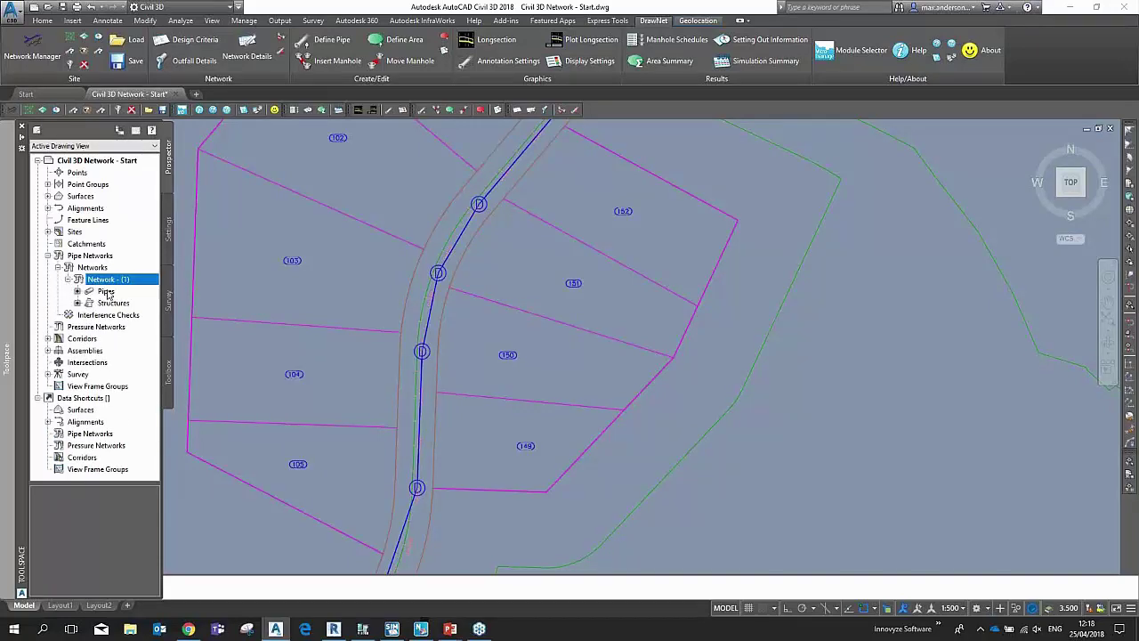
pyautogui.click(106, 292)
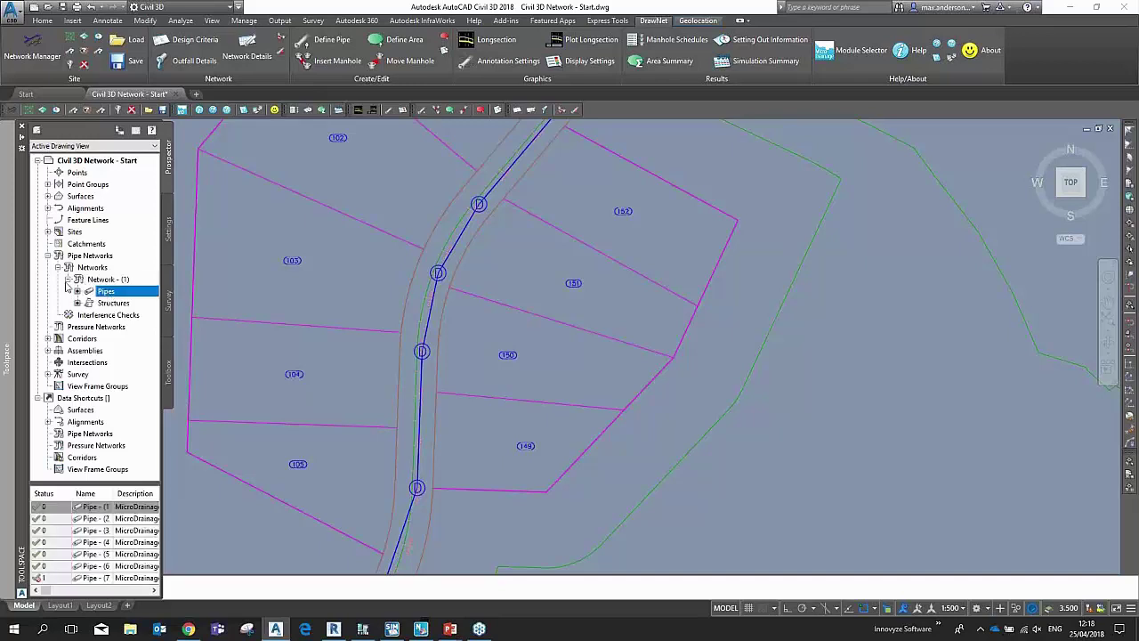
pyautogui.click(69, 279)
# Step: Examine the pipe network in plan and its pipes in the profile view beside the site
pyautogui.scroll(-2, 522, 331)
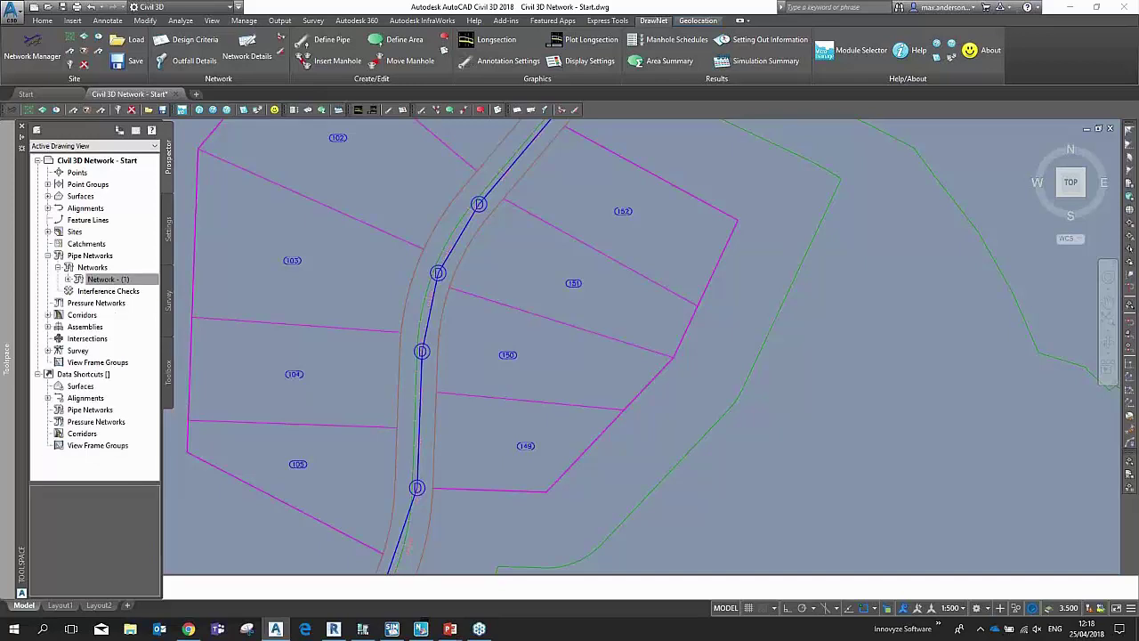
pyautogui.scroll(-3, 614, 419)
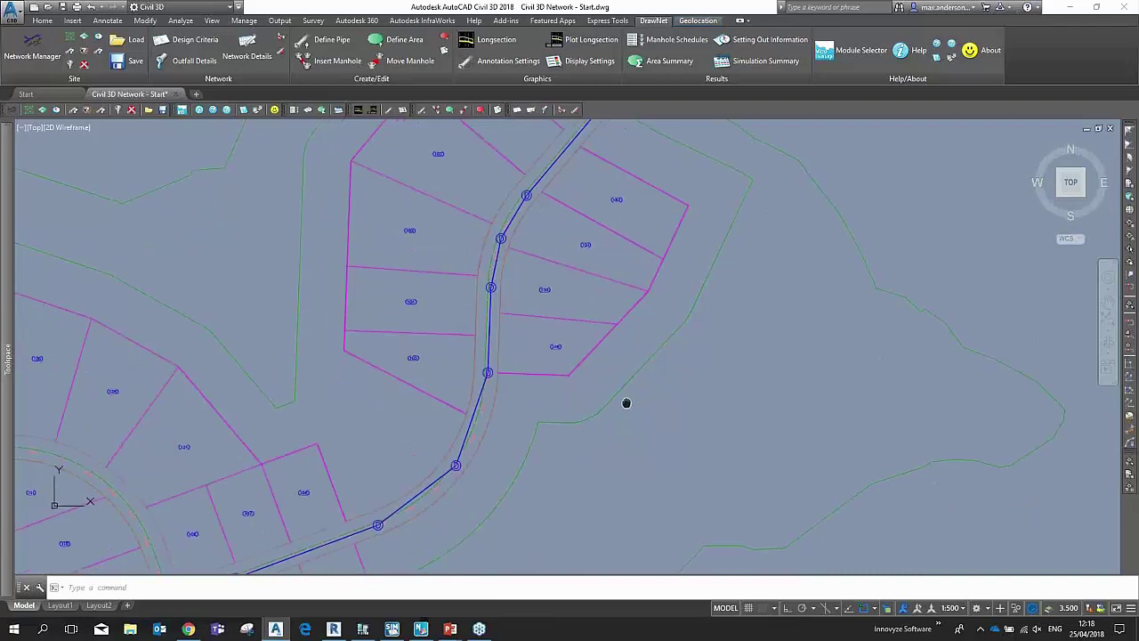
pyautogui.moveTo(635, 398); pyautogui.dragTo(574, 392, button='middle')
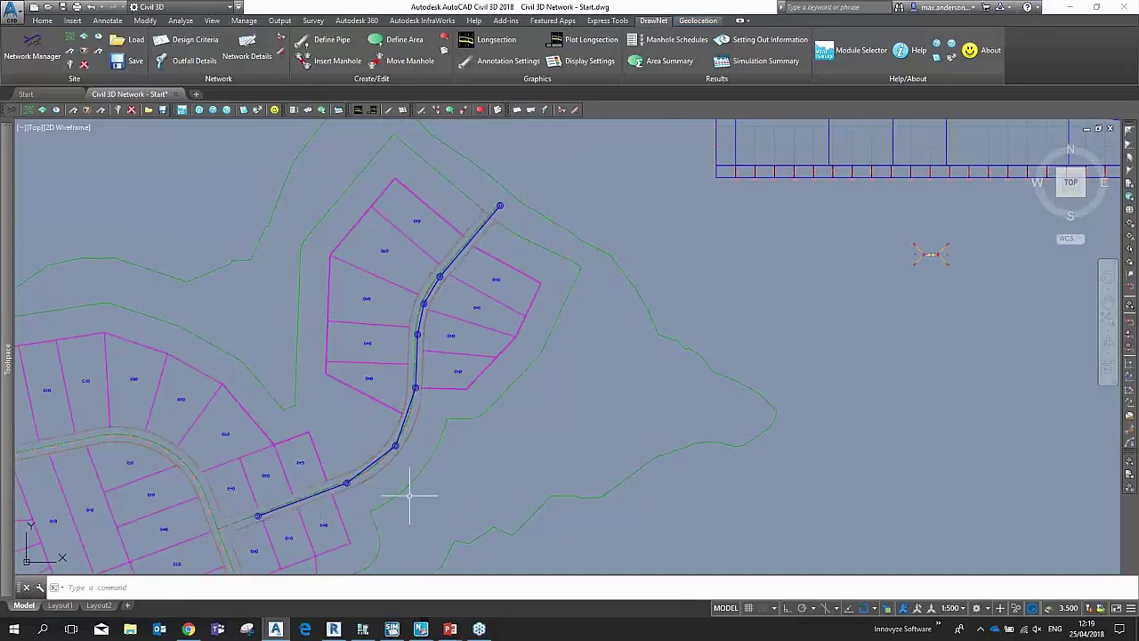
pyautogui.moveTo(570, 407); pyautogui.dragTo(472, 424, button='middle')
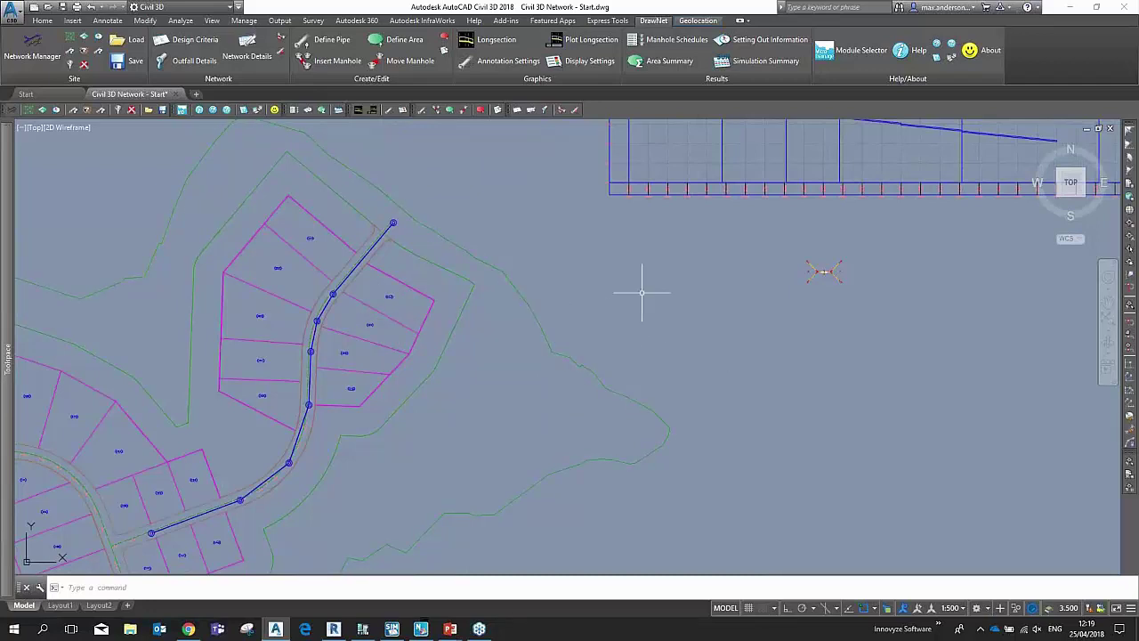
pyautogui.scroll(5, 628, 241)
pyautogui.scroll(2, 629, 241)
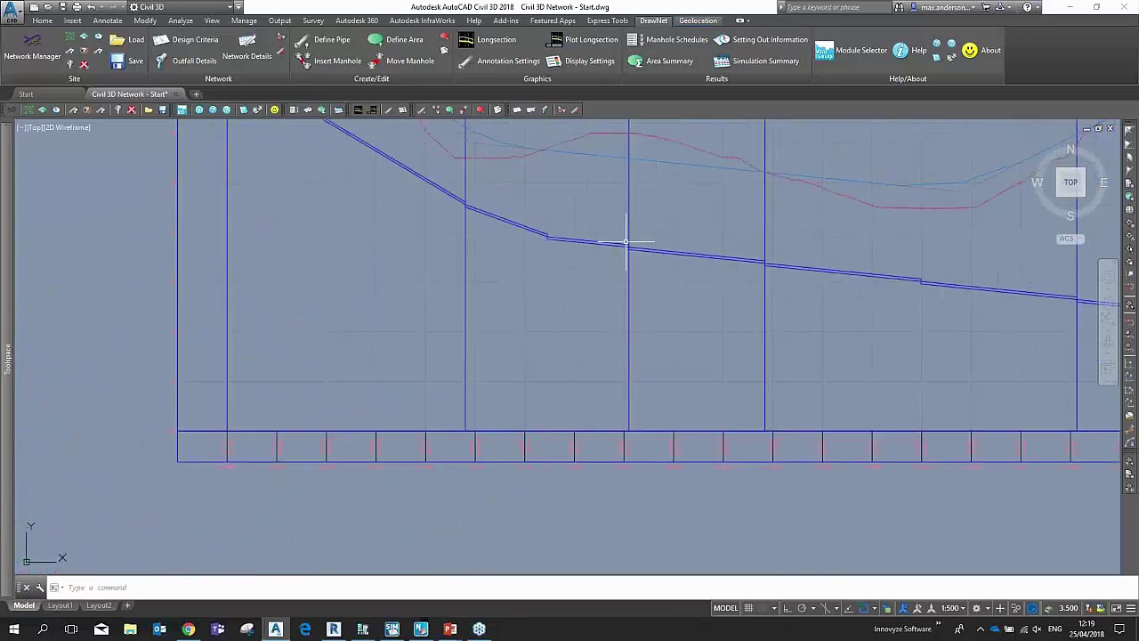
pyautogui.moveTo(608, 385)
pyautogui.moveTo(432, 356)
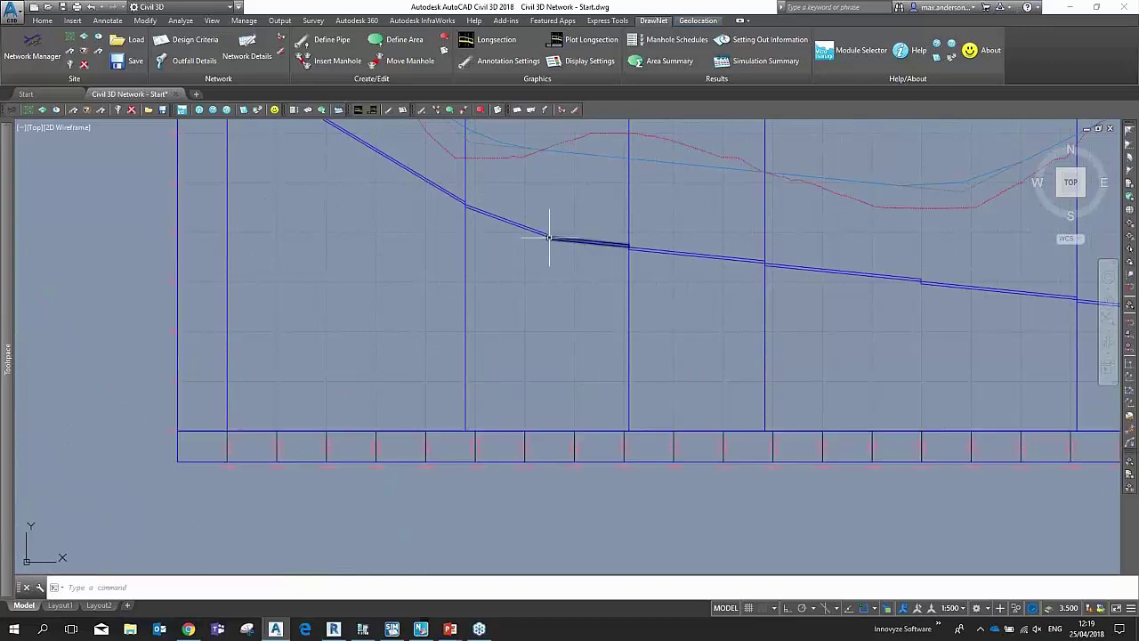
pyautogui.scroll(-5, 552, 382)
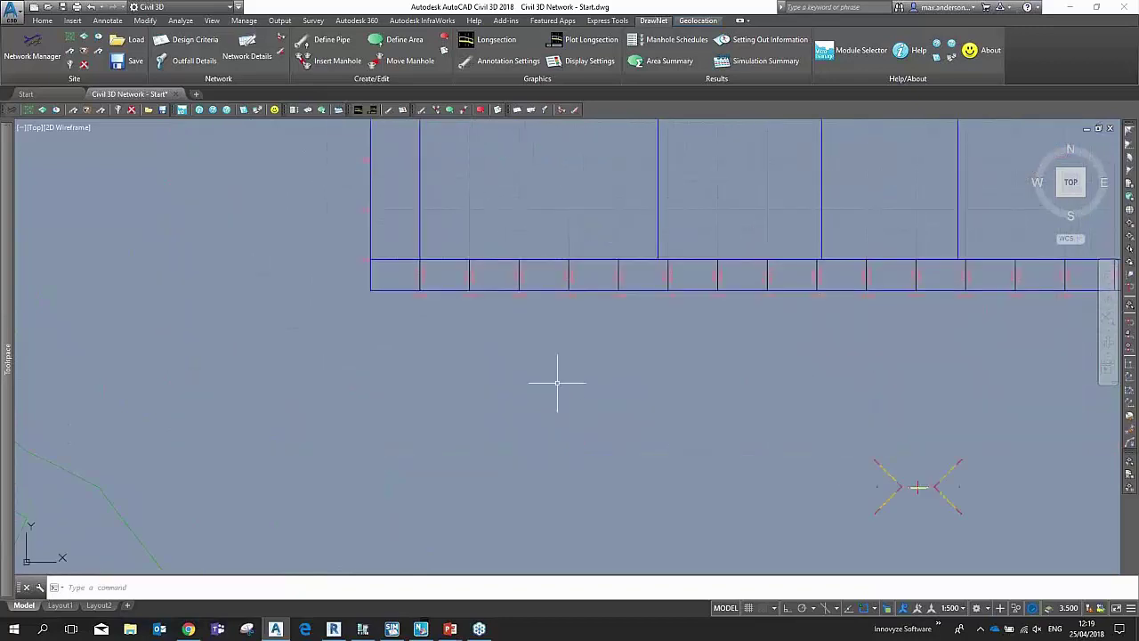
pyautogui.moveTo(516, 422); pyautogui.dragTo(699, 257, button='middle')
pyautogui.moveTo(655, 338)
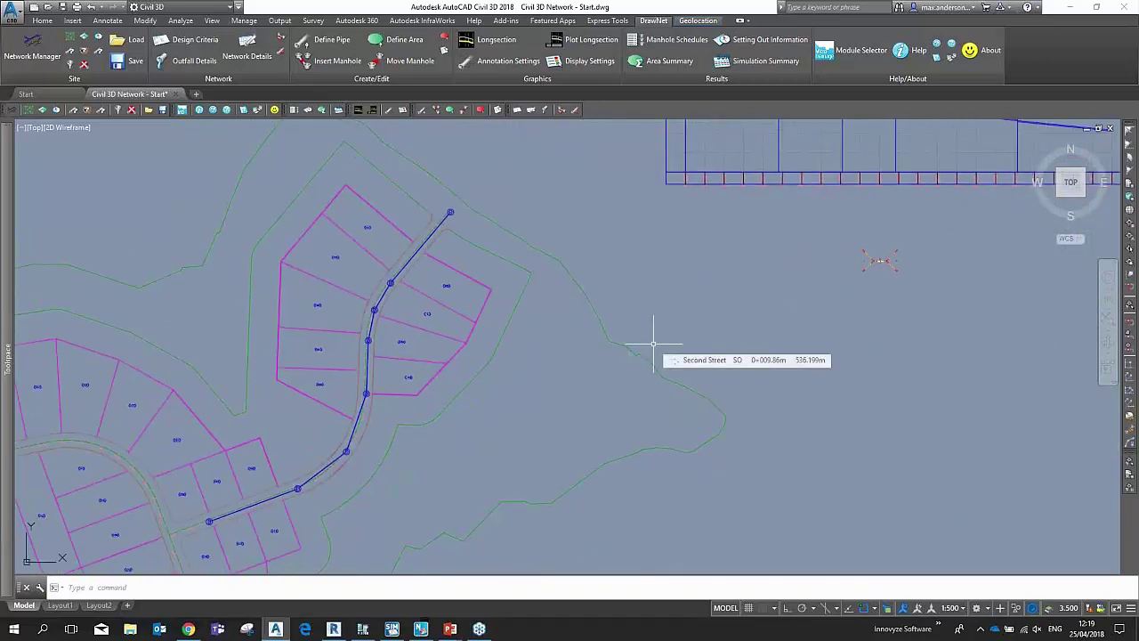
# Step: Open the DrawNet Network Manager to view its Civil 3D network export and import options, and close it
pyautogui.click(22, 51)
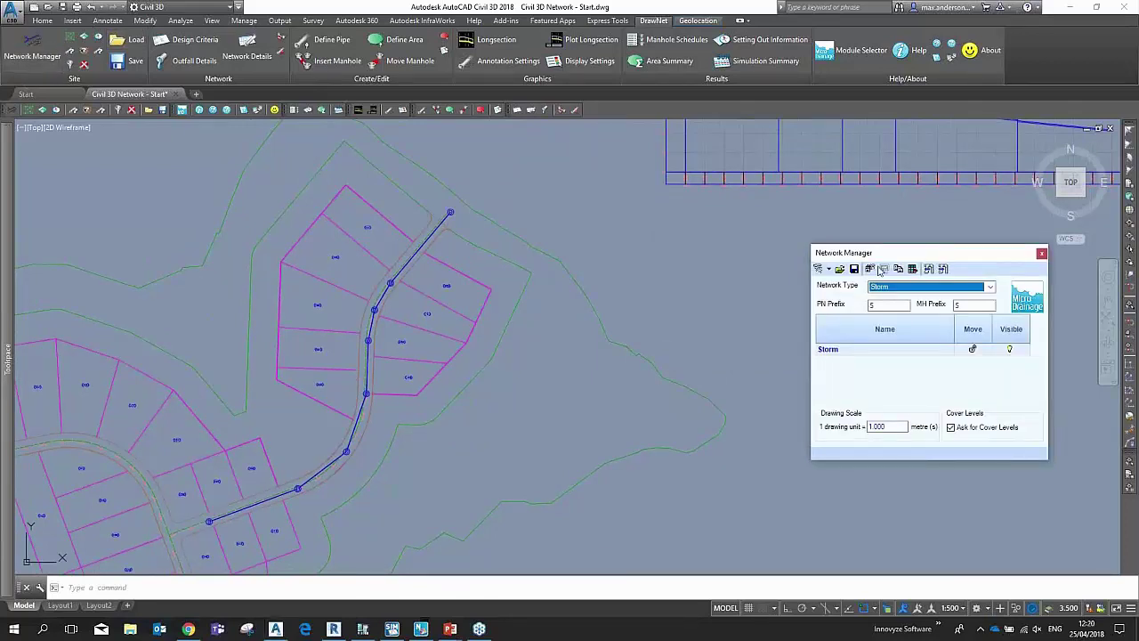
pyautogui.moveTo(939, 253); pyautogui.dragTo(886, 226)
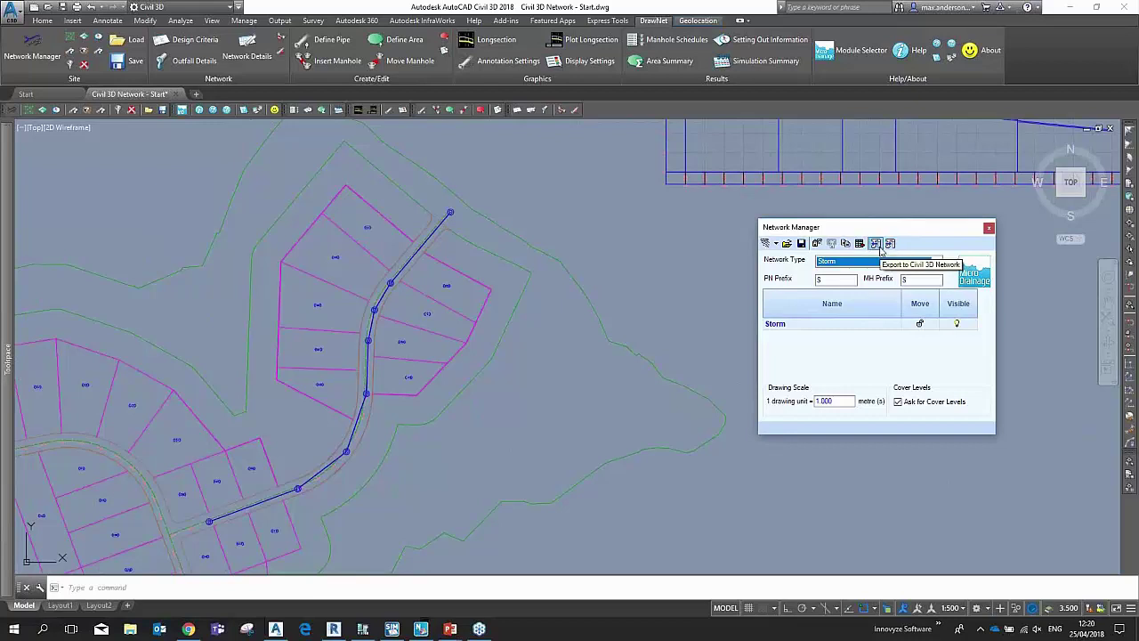
pyautogui.click(888, 246)
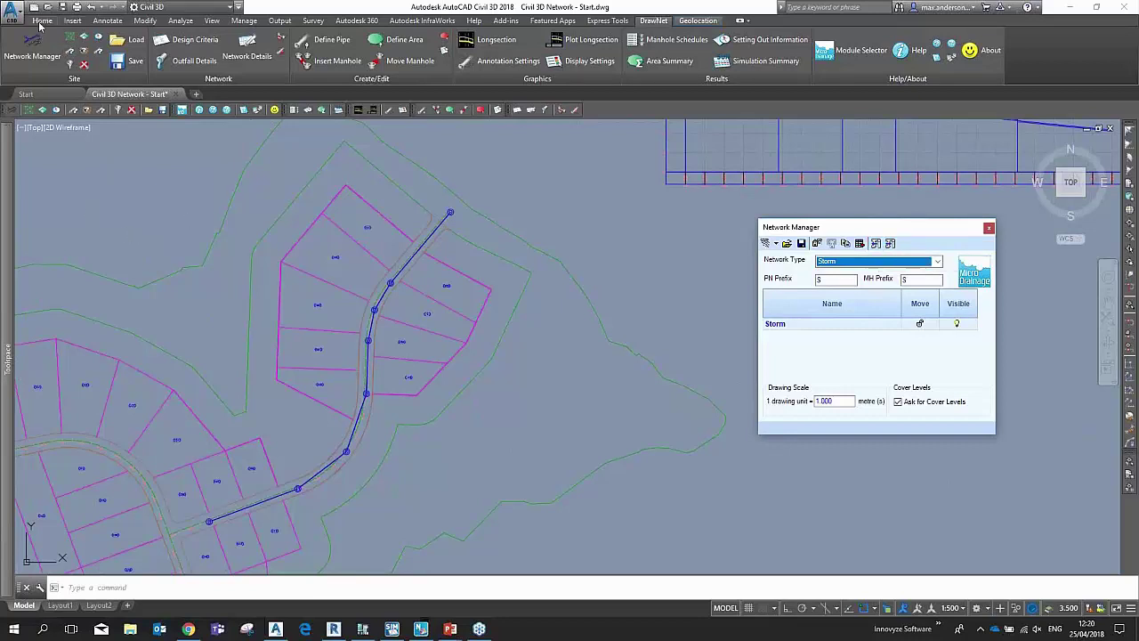
pyautogui.click(989, 227)
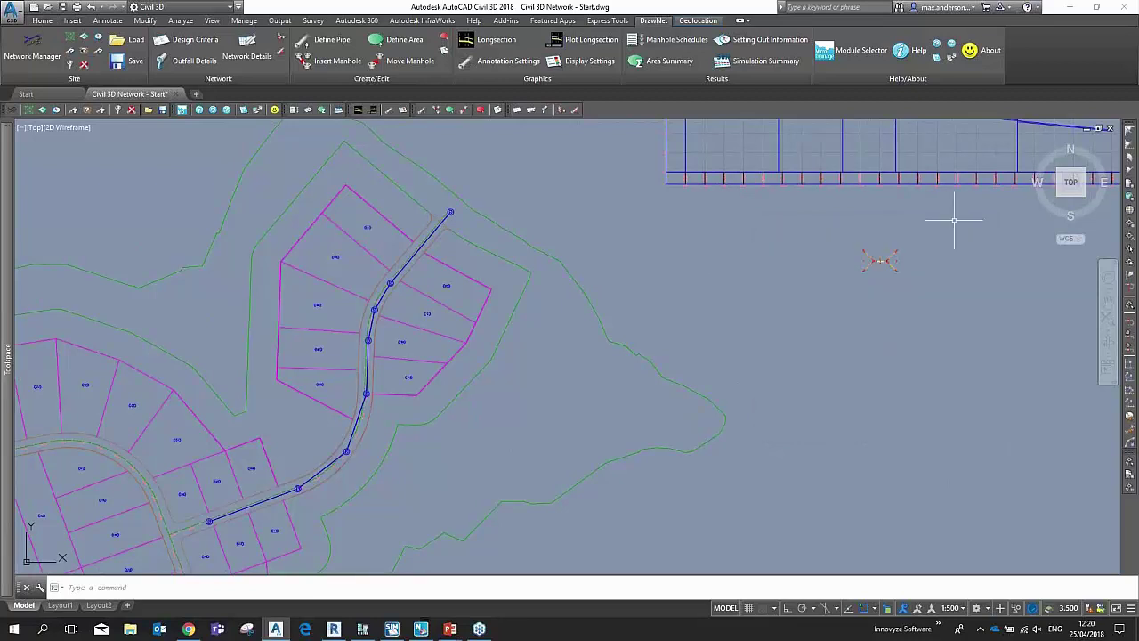
# Step: Check the pipe network catalog settings and accept the MicroDrainage Metric Pipes Catalog and MicroDrainage Metric Structure Catalog
pyautogui.click(41, 20)
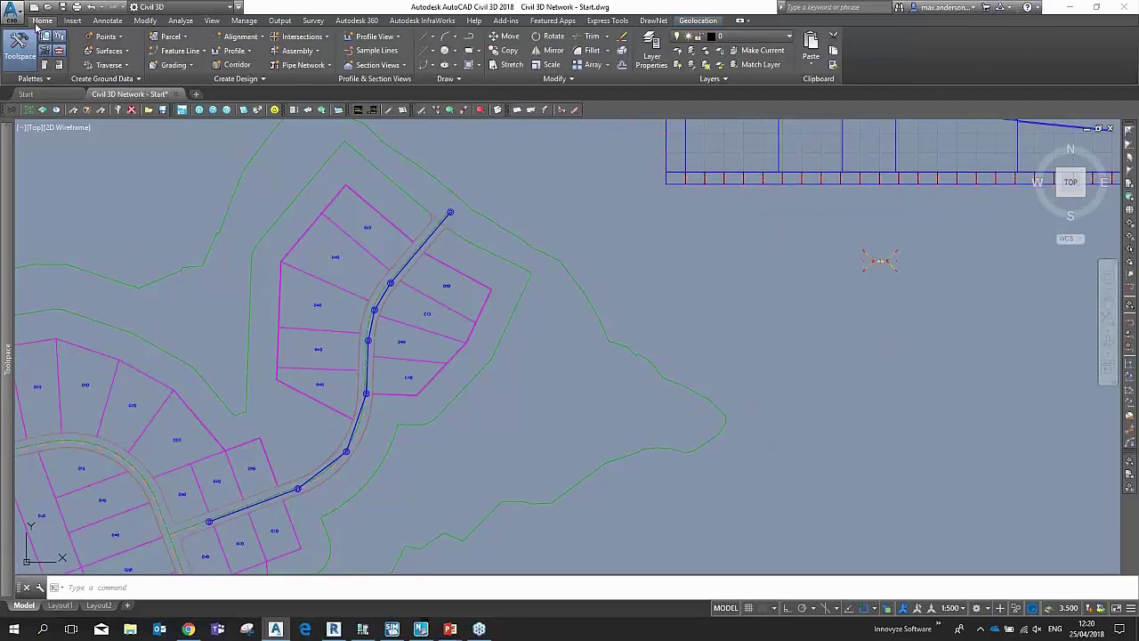
pyautogui.click(264, 79)
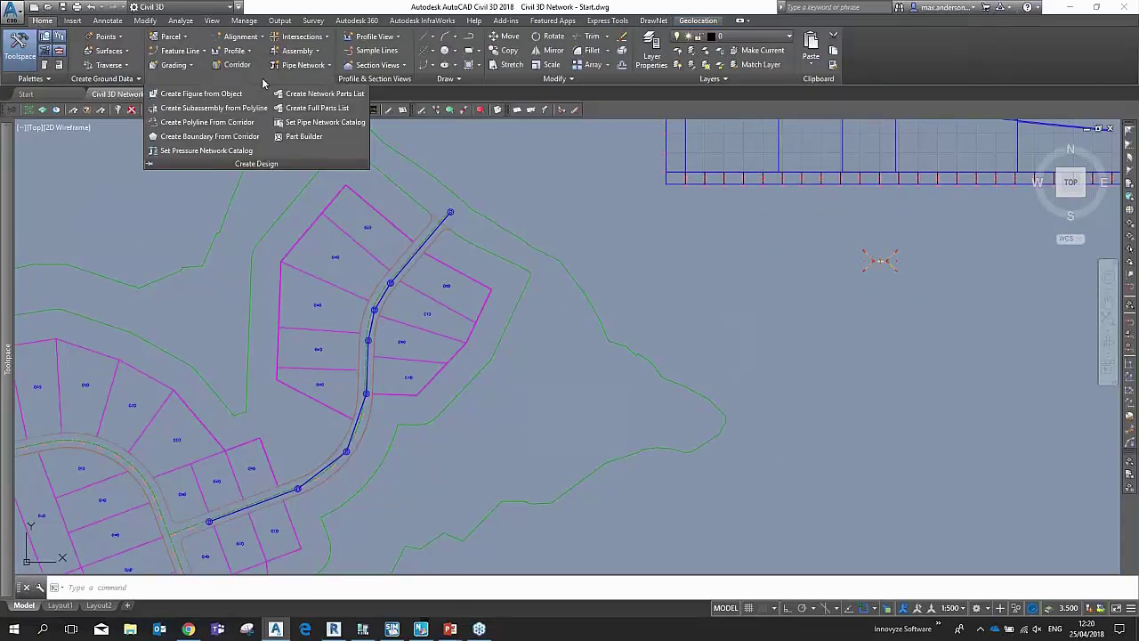
pyautogui.click(318, 123)
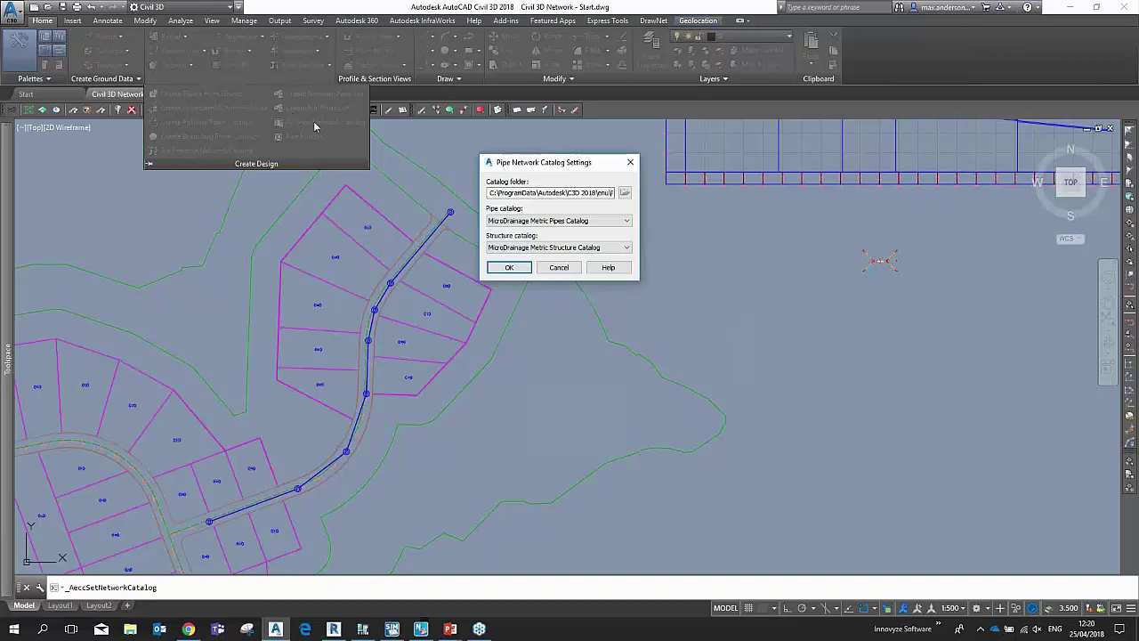
pyautogui.click(509, 268)
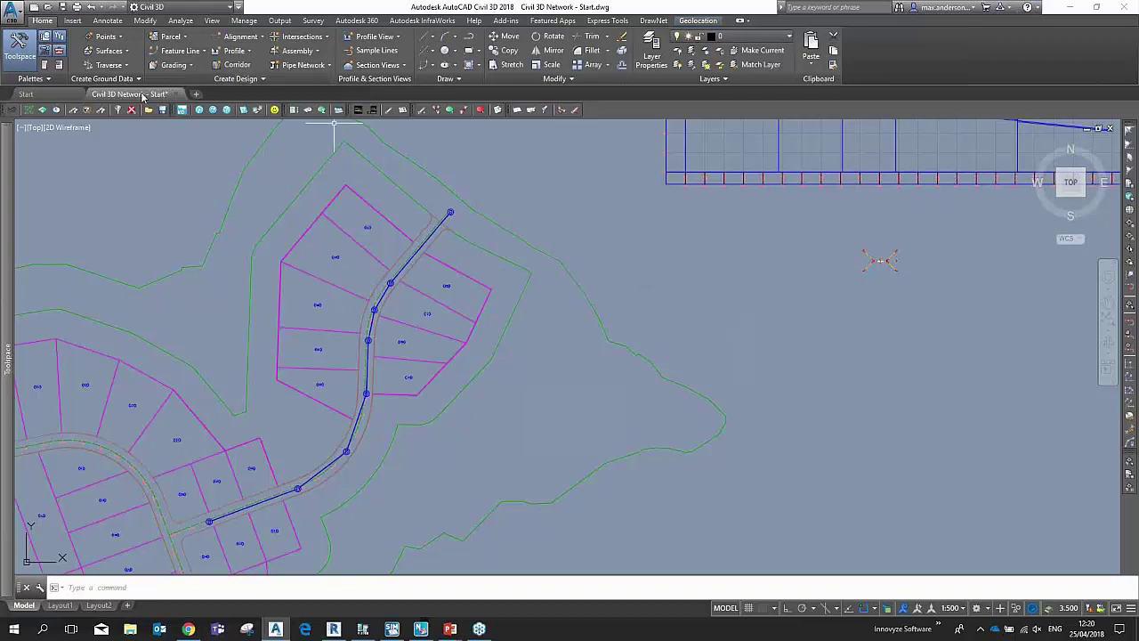
# Step: Import the Civil 3D pipe network Network - (1) into DrawNet through the Network Manager
pyautogui.click(653, 19)
pyautogui.click(32, 46)
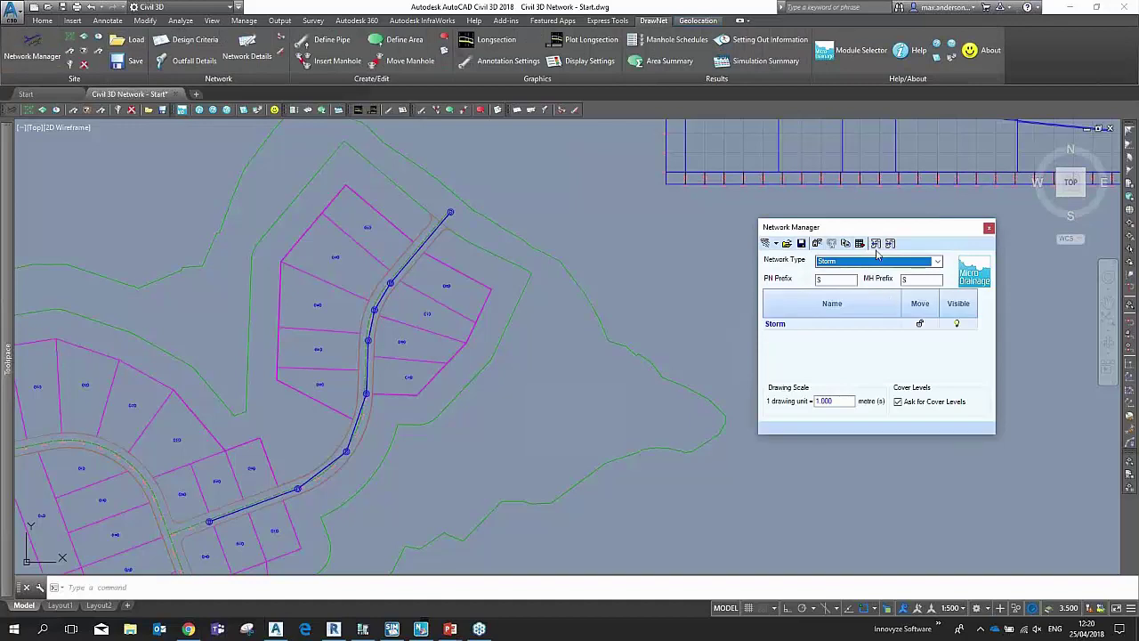
pyautogui.click(891, 245)
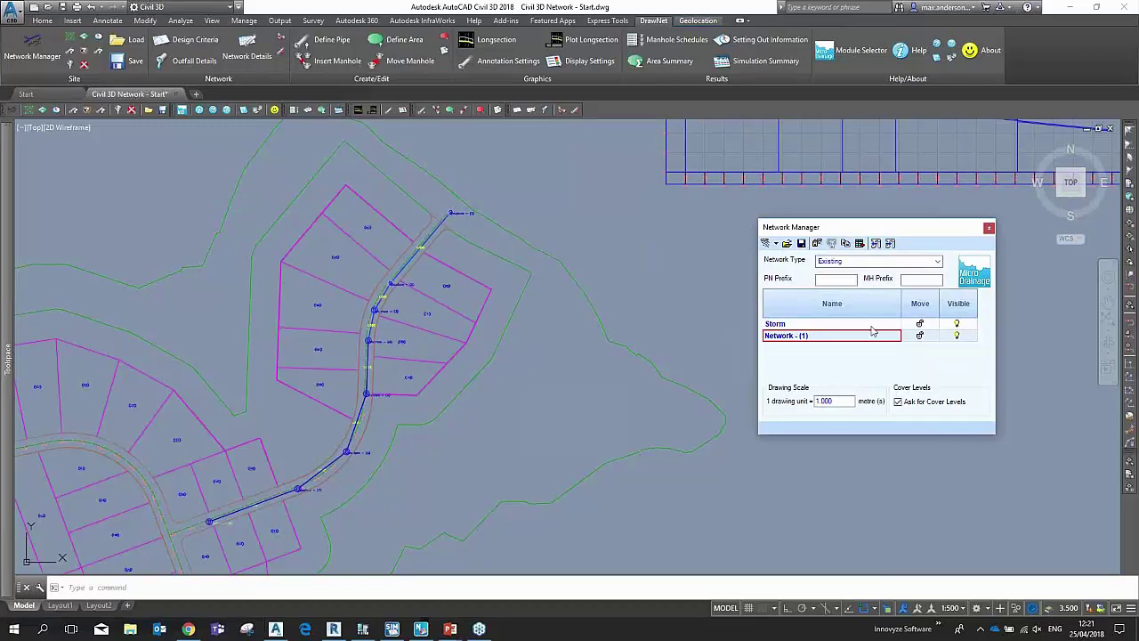
pyautogui.doubleClick(891, 331)
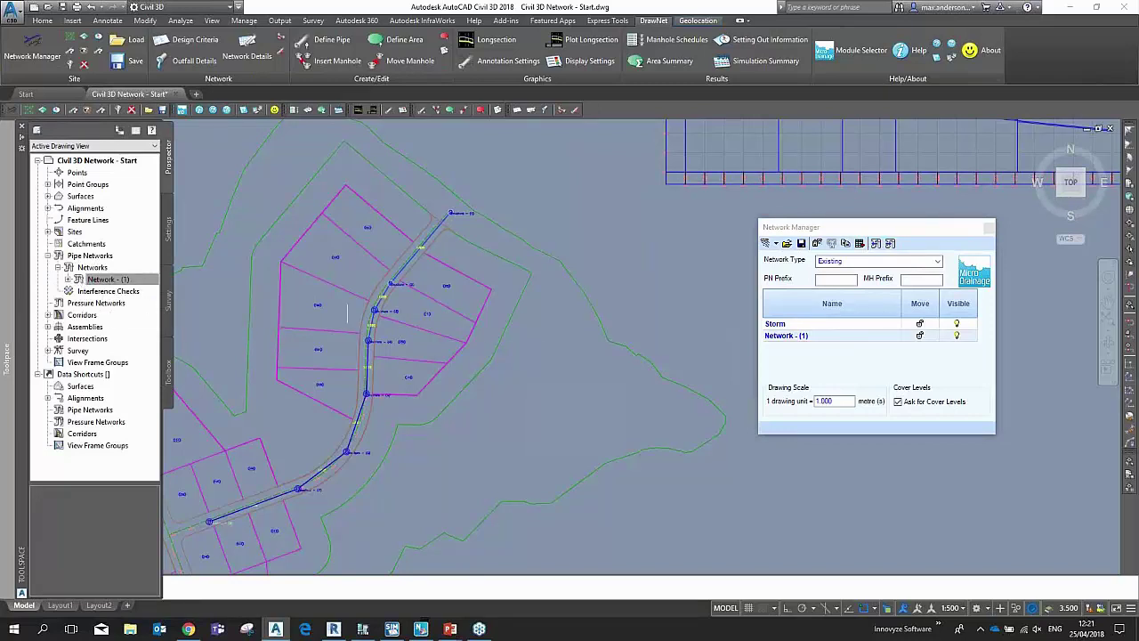
# Step: Delete the Storm network from the Network Manager
pyautogui.click(804, 324)
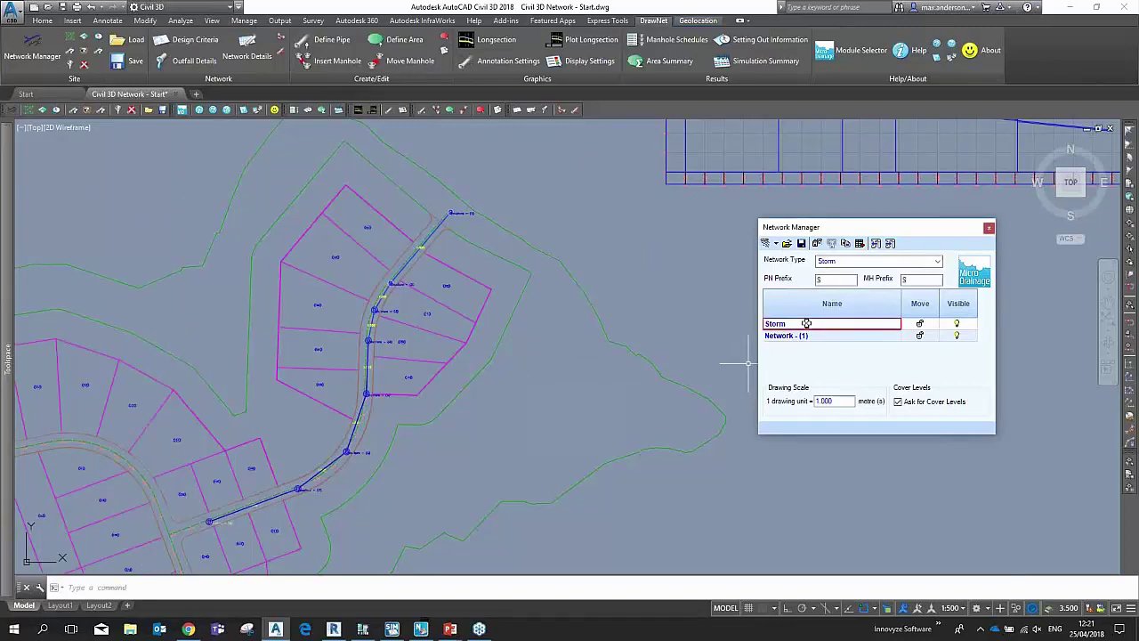
pyautogui.click(859, 243)
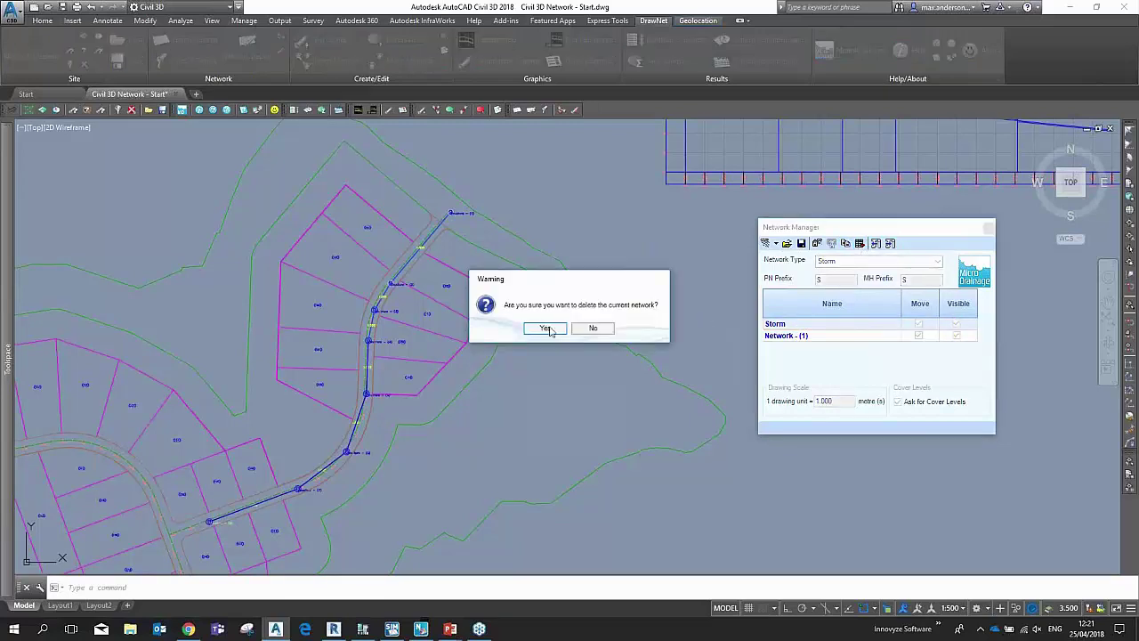
pyautogui.click(547, 328)
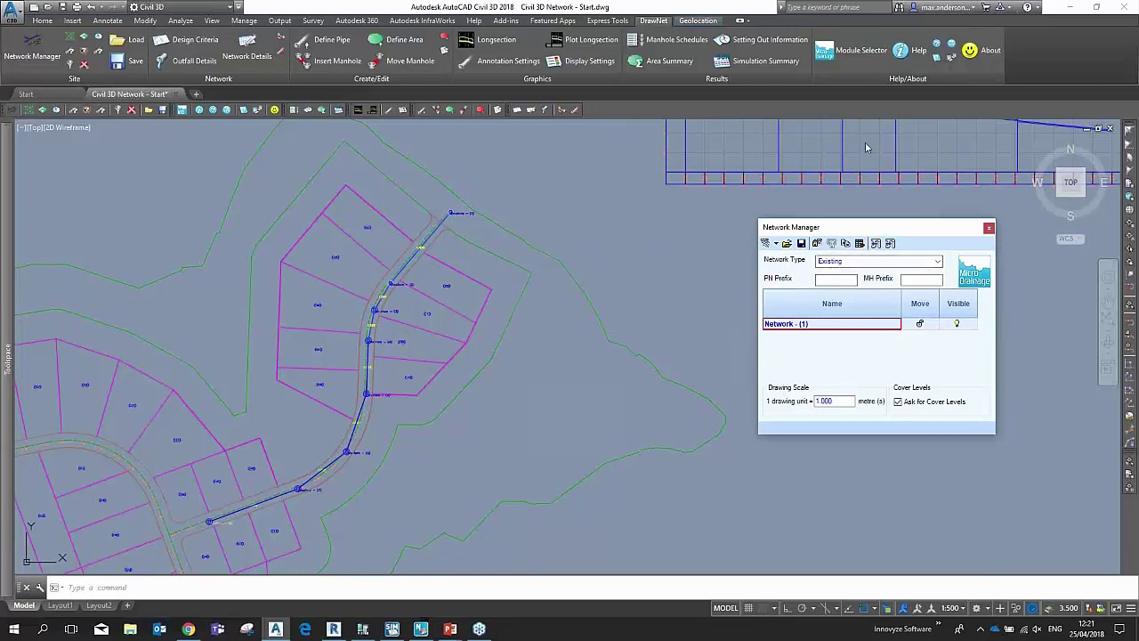
# Step: Open the network details of the imported Existing network and enlarge the window to show all its pipe and manhole data
pyautogui.click(676, 241)
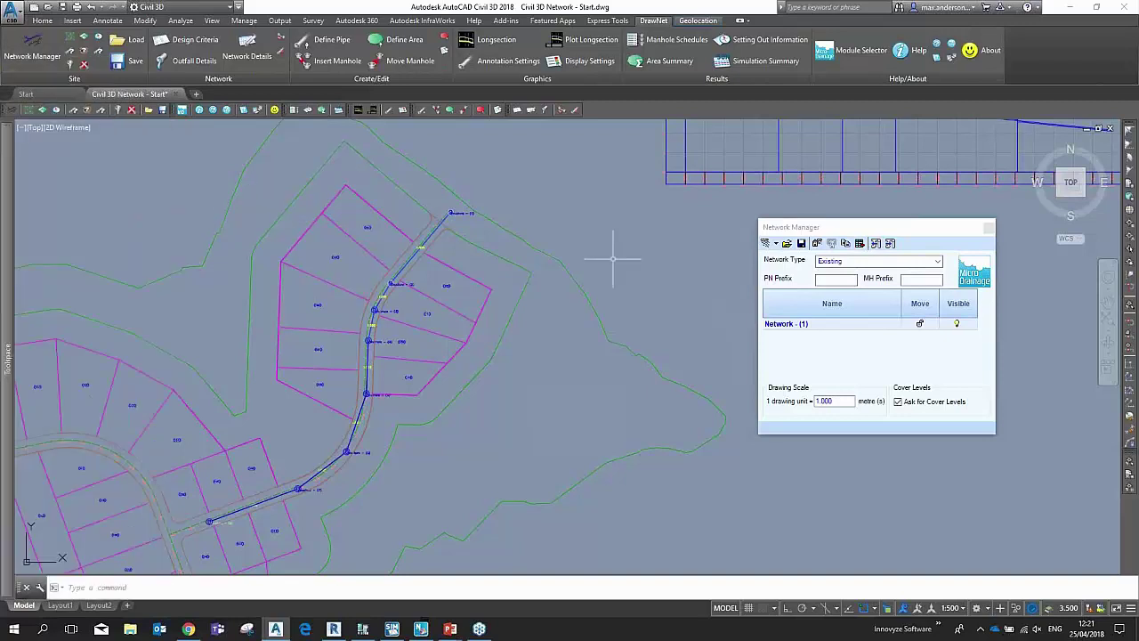
pyautogui.click(237, 60)
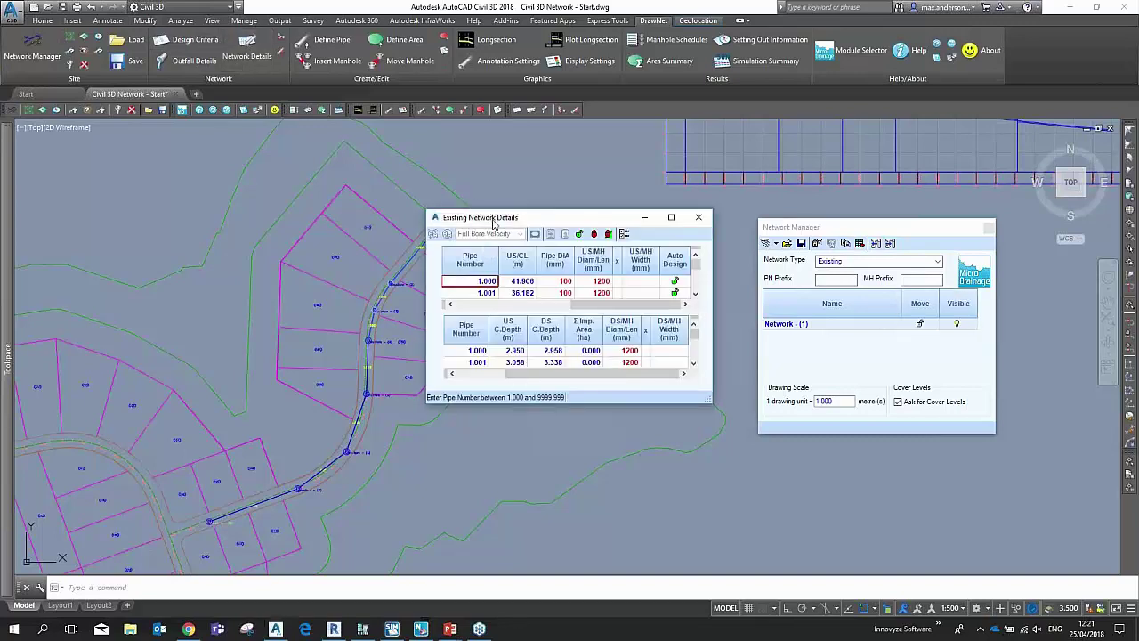
pyautogui.moveTo(490, 219); pyautogui.dragTo(277, 171)
pyautogui.moveTo(496, 350); pyautogui.dragTo(793, 538)
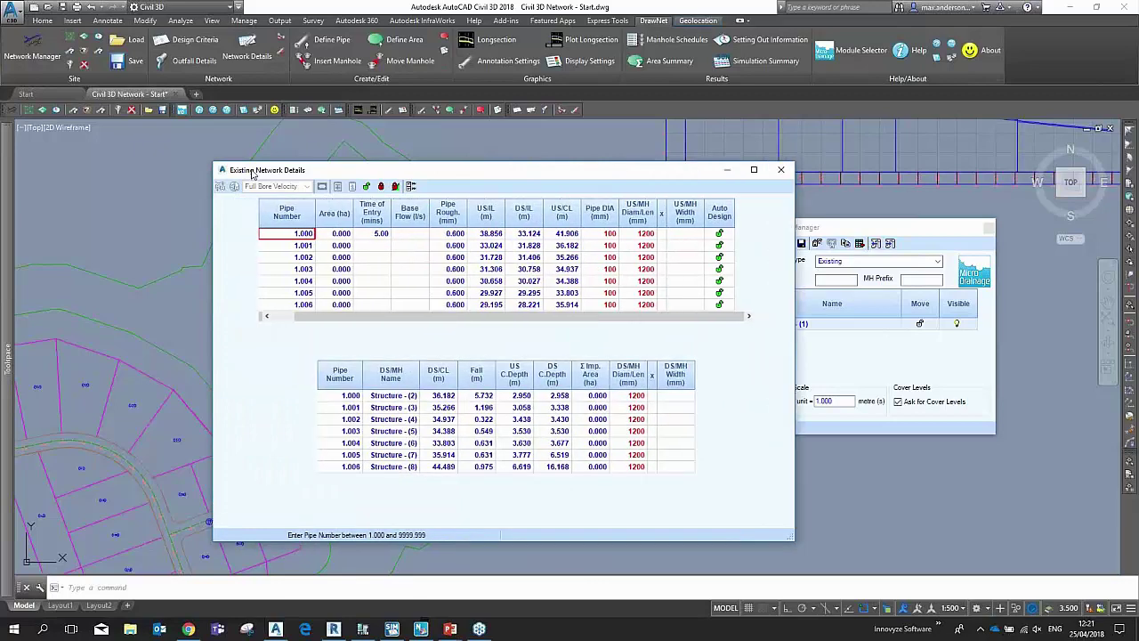
pyautogui.moveTo(253, 175); pyautogui.dragTo(173, 147)
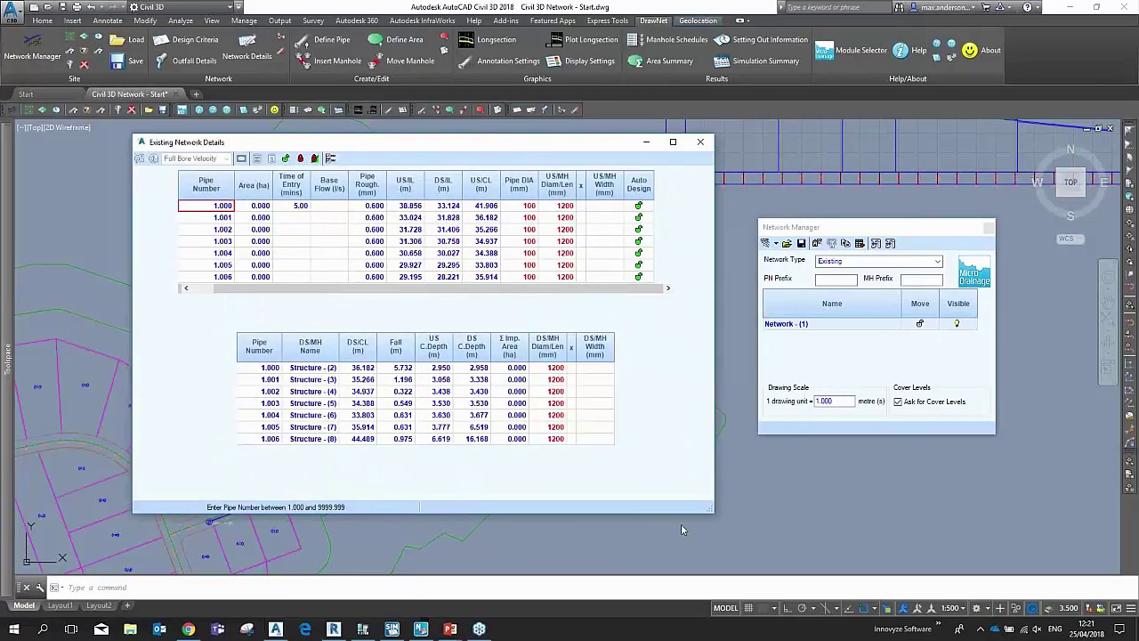
pyautogui.moveTo(711, 508); pyautogui.dragTo(738, 518)
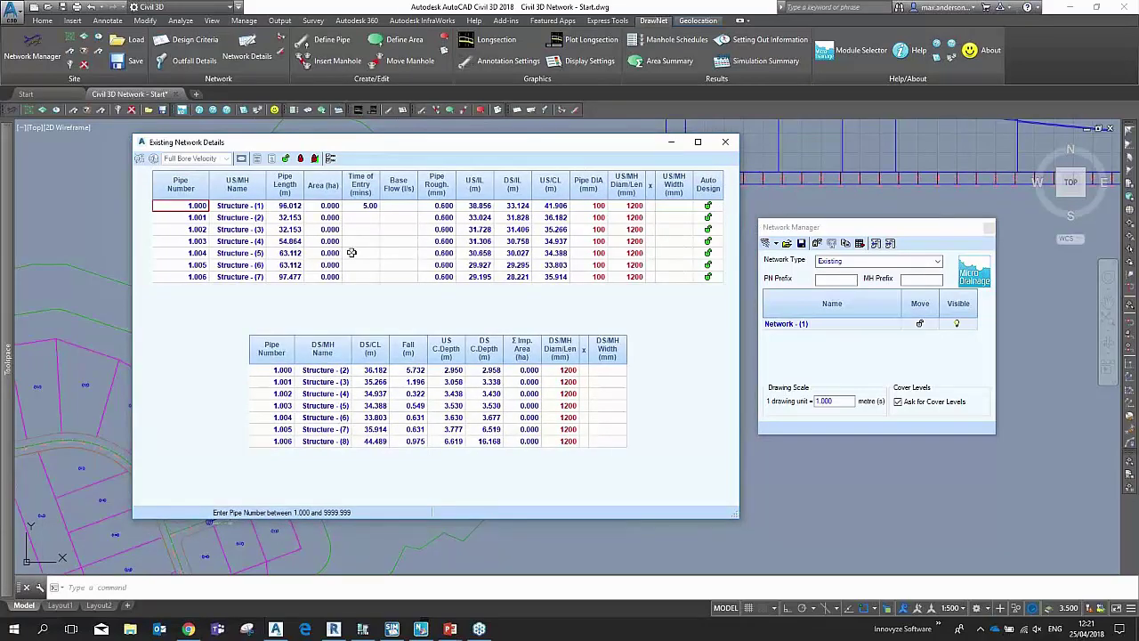
# Step: Change the network type of Network - (1) to Storm and allow the network to be re-designed
pyautogui.click(860, 262)
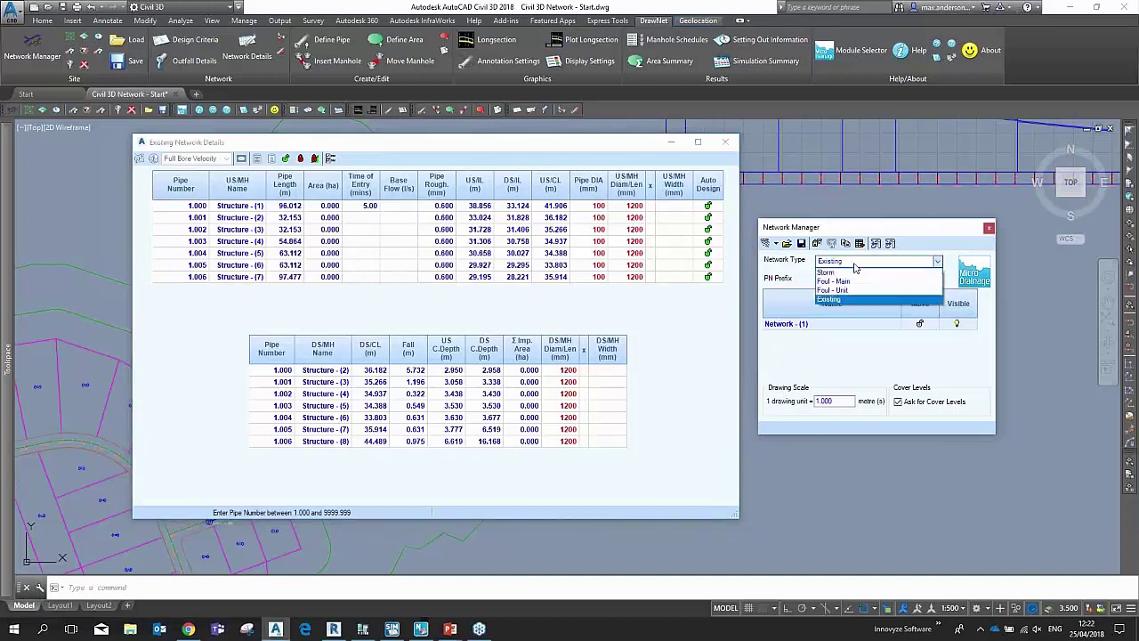
pyautogui.click(856, 271)
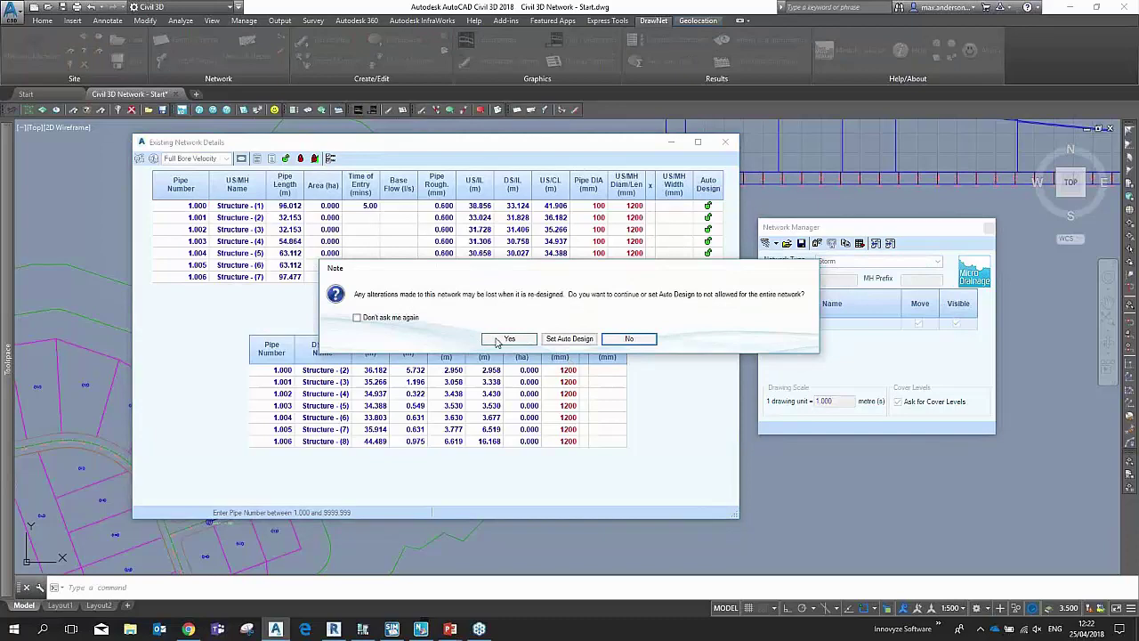
pyautogui.click(501, 339)
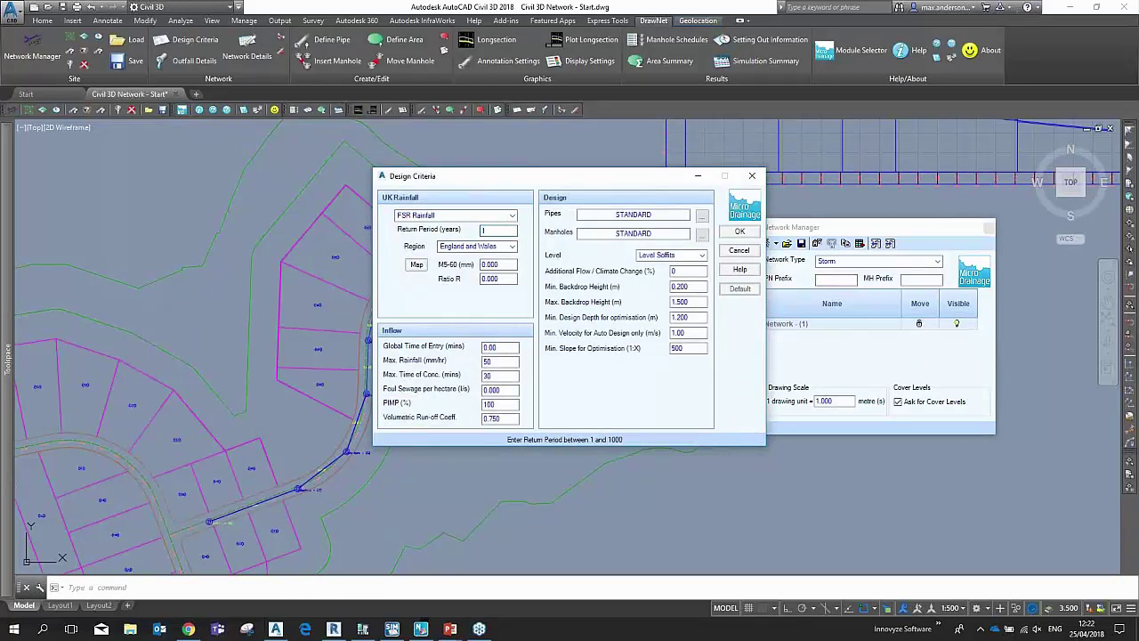
# Step: Set the FSR rainfall parameters from Oxford on the map and the global time of entry to 5 minutes
pyautogui.click(499, 264)
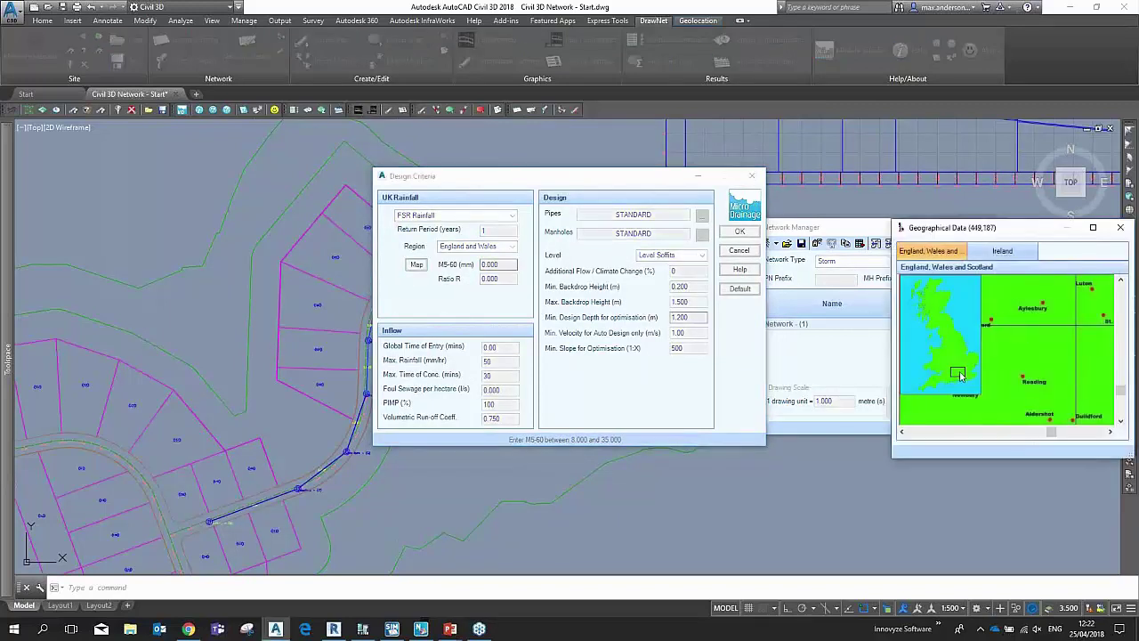
pyautogui.click(958, 375)
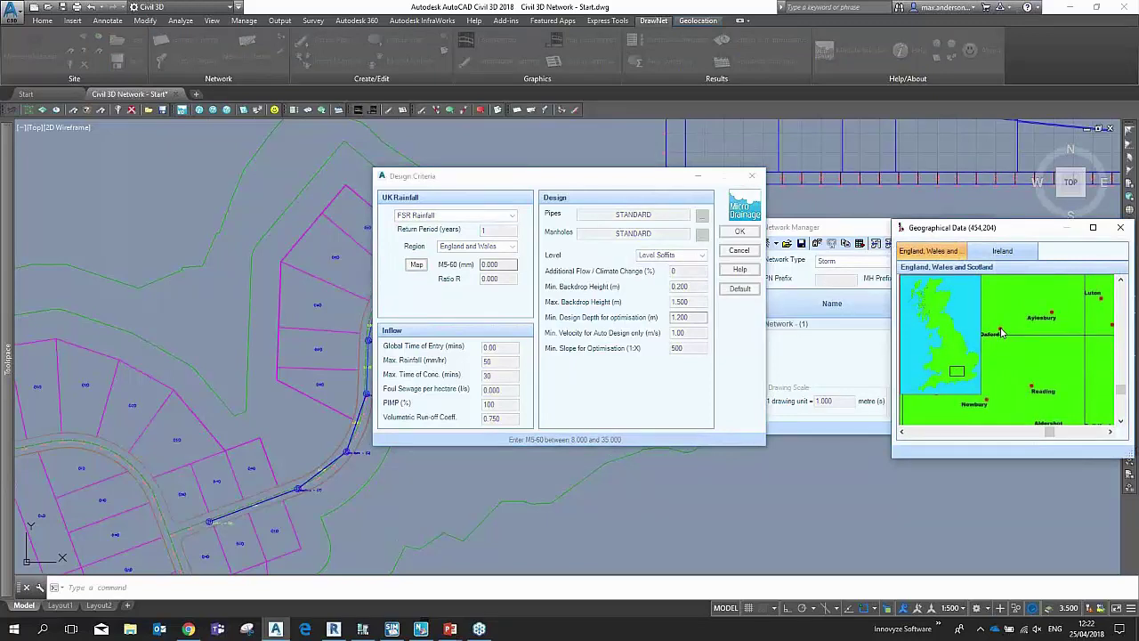
pyautogui.doubleClick(1001, 333)
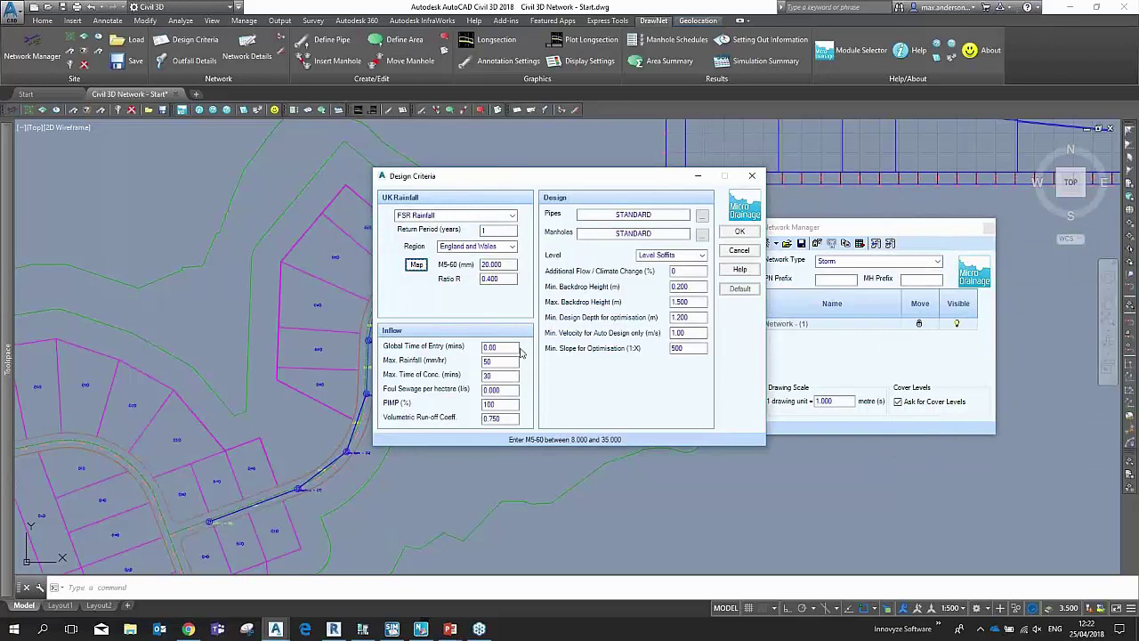
pyautogui.click(516, 347)
pyautogui.write('5')
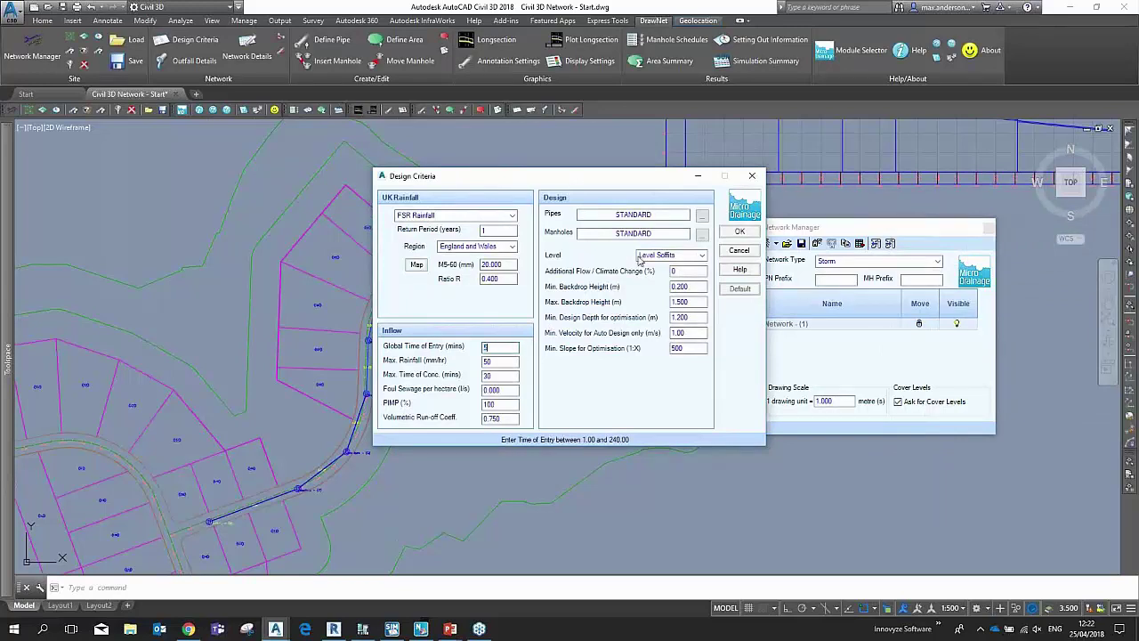
# Step: Check the STANDARD pipe sizes list and accept the storm design criteria
pyautogui.click(703, 218)
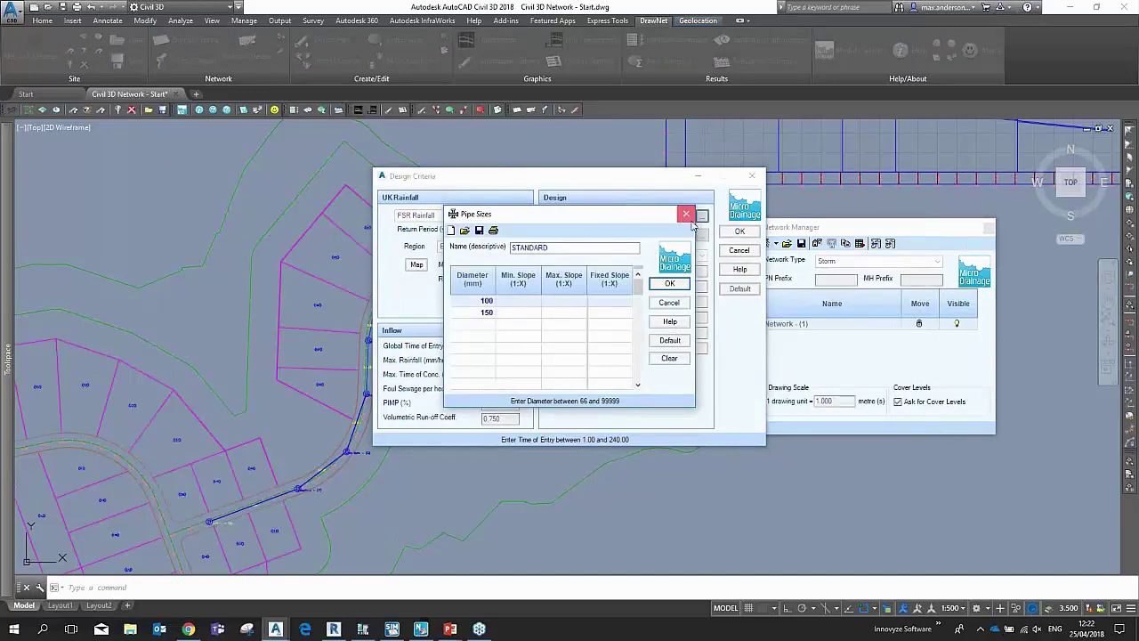
pyautogui.click(687, 213)
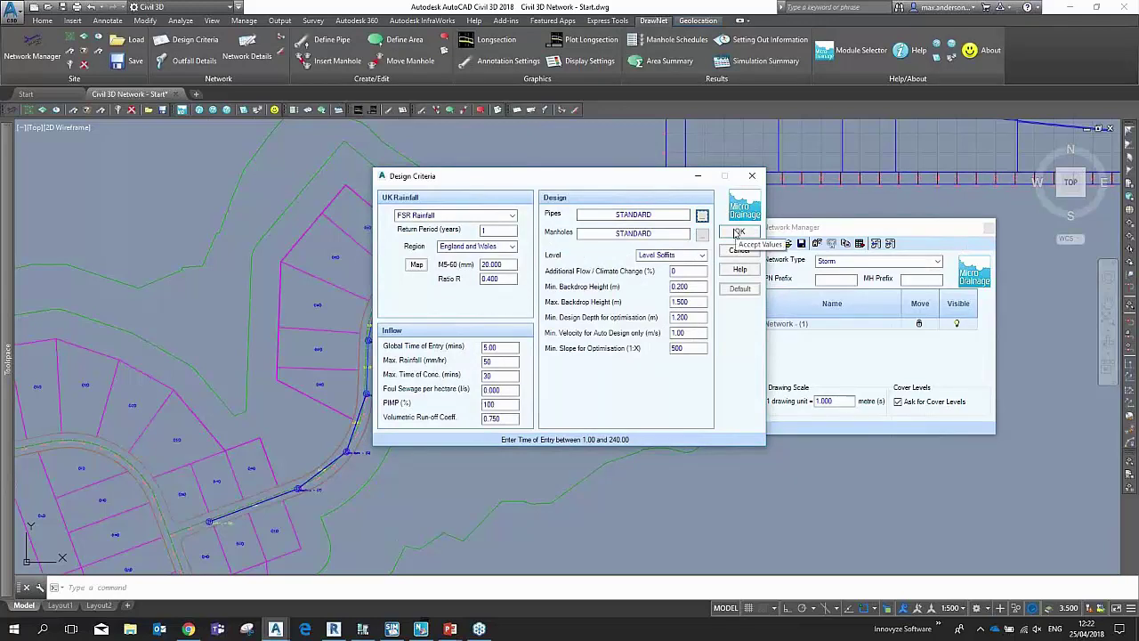
pyautogui.click(738, 232)
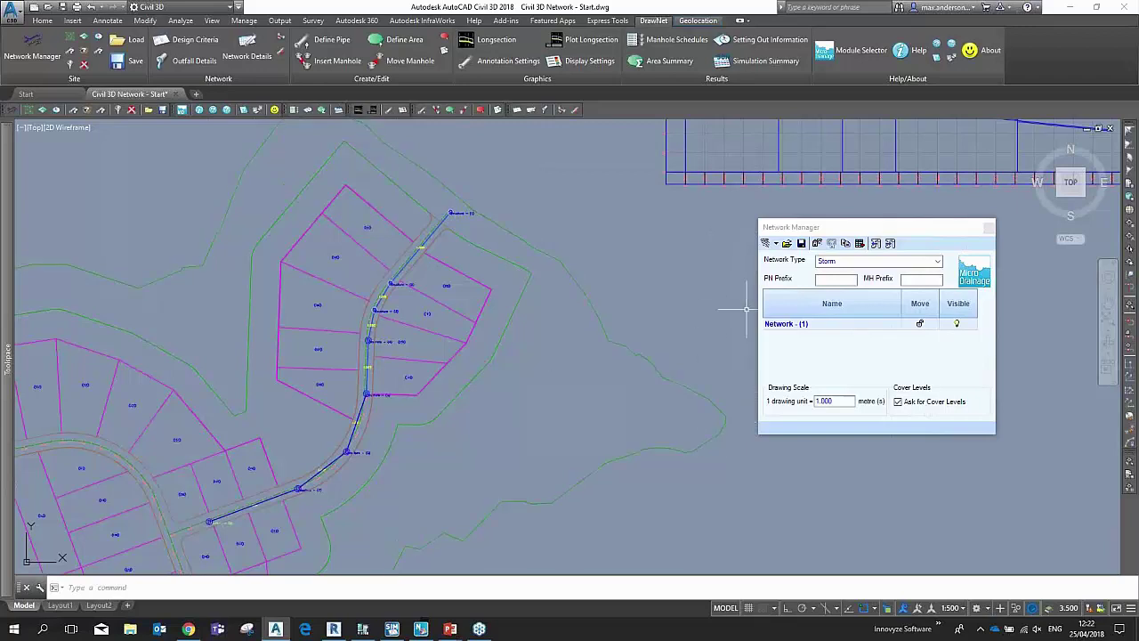
# Step: In the storm network details, set the contributing area to 0.2 ha for pipe 1.000 and 0.1 ha for pipe 1.002
pyautogui.click(310, 133)
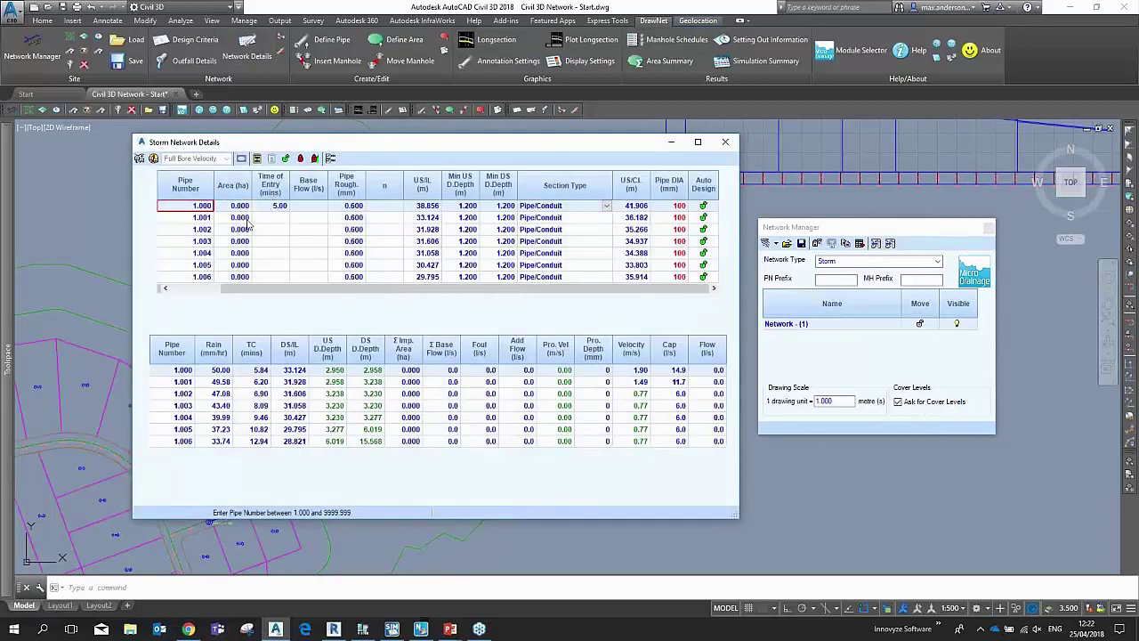
pyautogui.press('Tab')
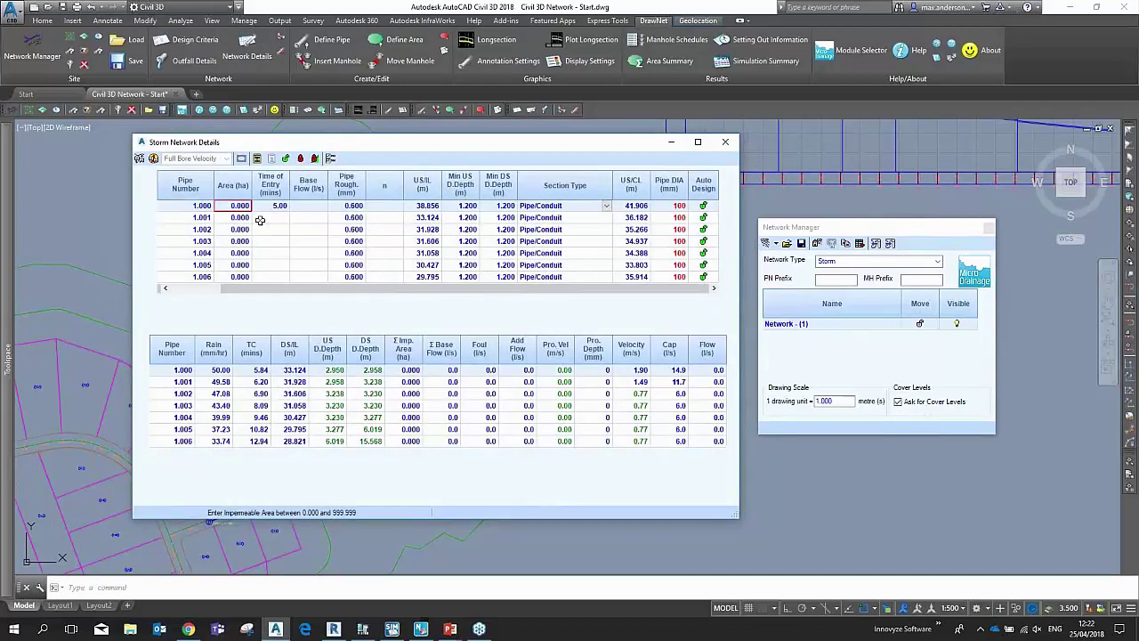
pyautogui.write('0.2')
pyautogui.click(238, 242)
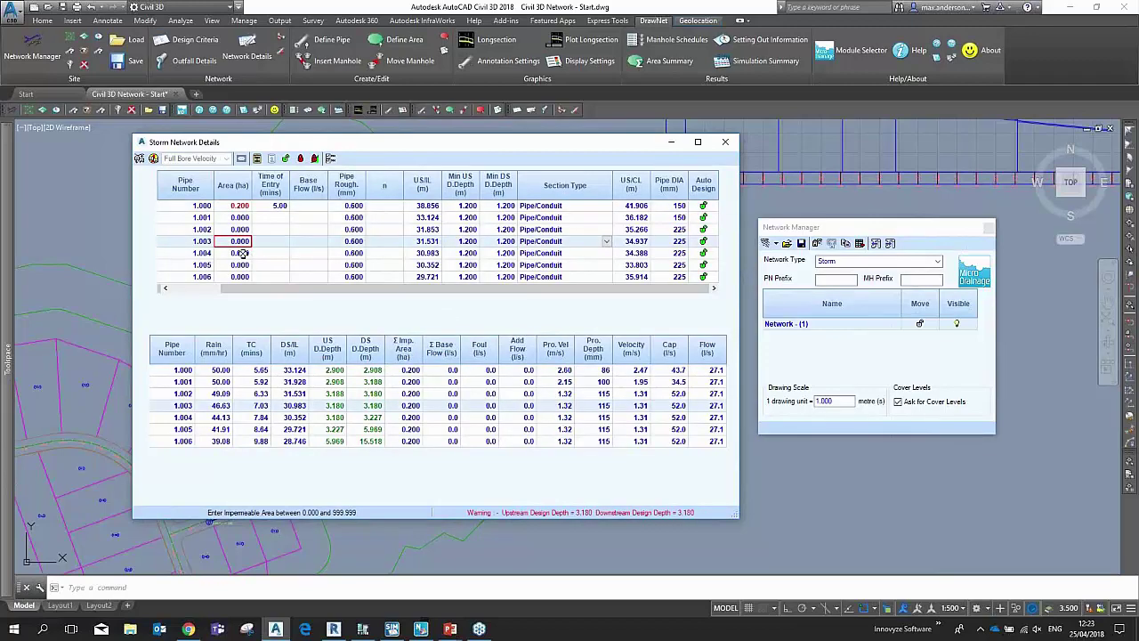
pyautogui.click(241, 230)
pyautogui.click(241, 230)
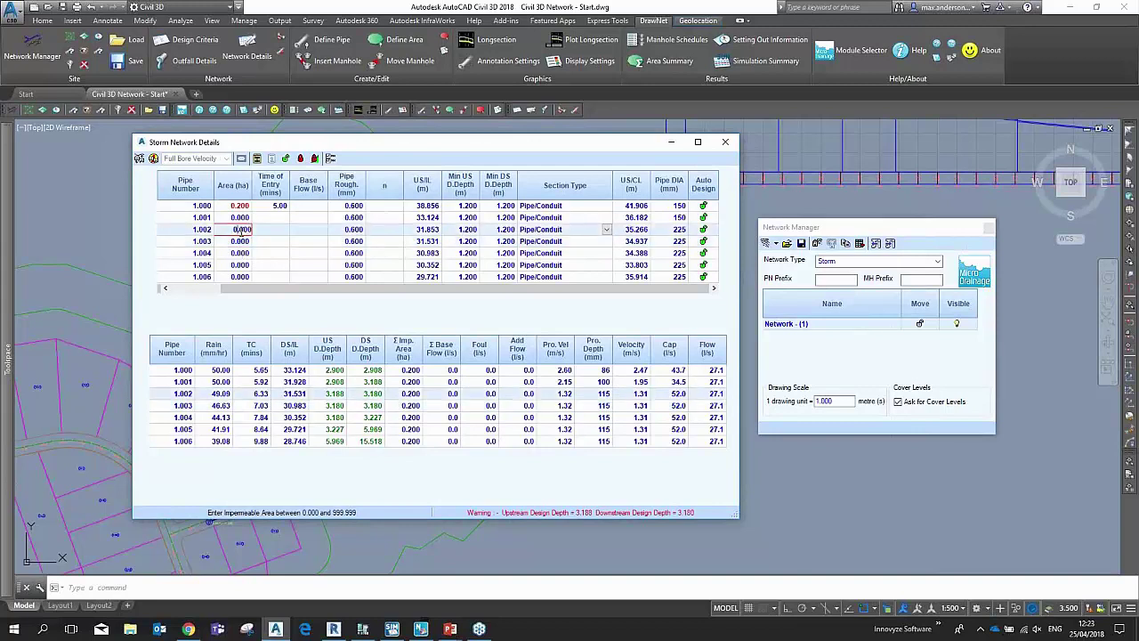
pyautogui.write('1')
pyautogui.click(298, 230)
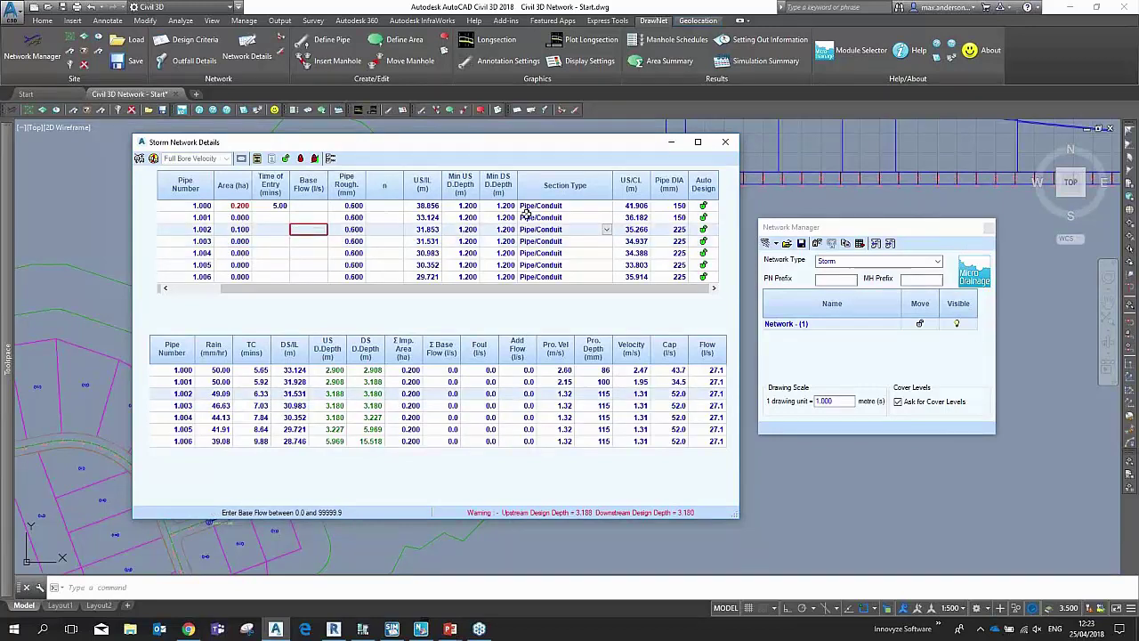
# Step: Optimise the storm network design and confirm the optimisation
pyautogui.click(677, 206)
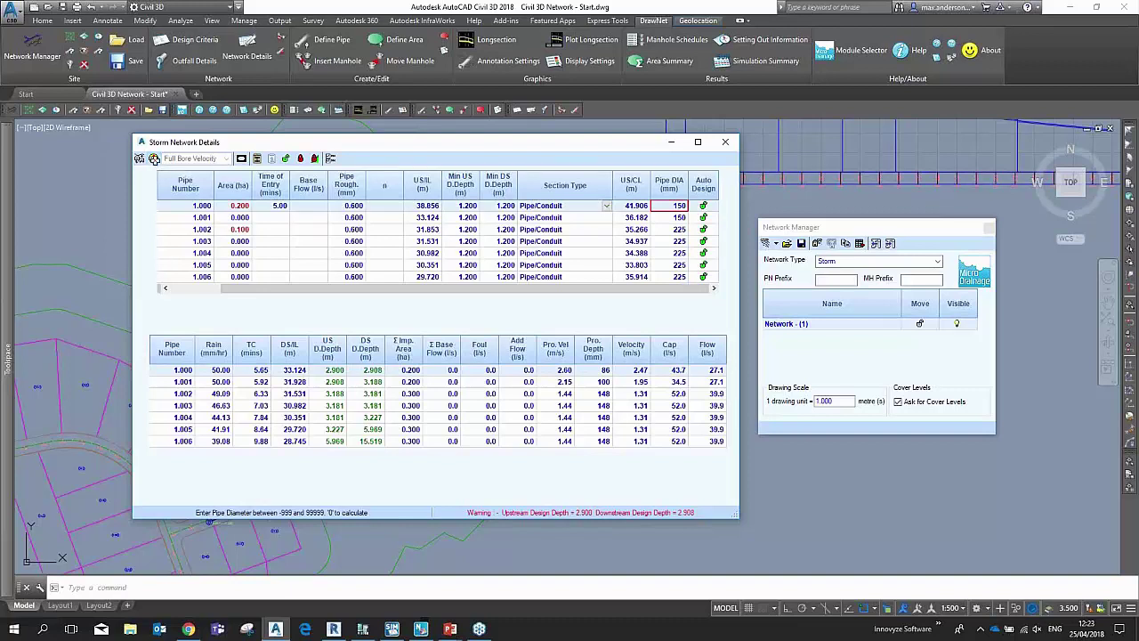
pyautogui.click(154, 159)
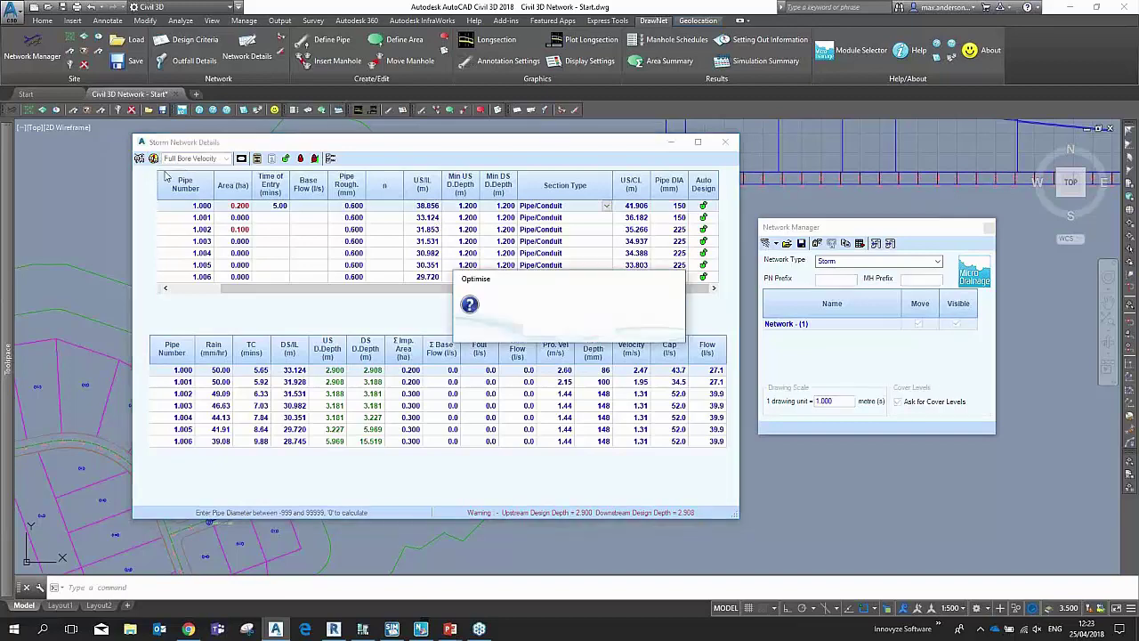
pyautogui.click(547, 329)
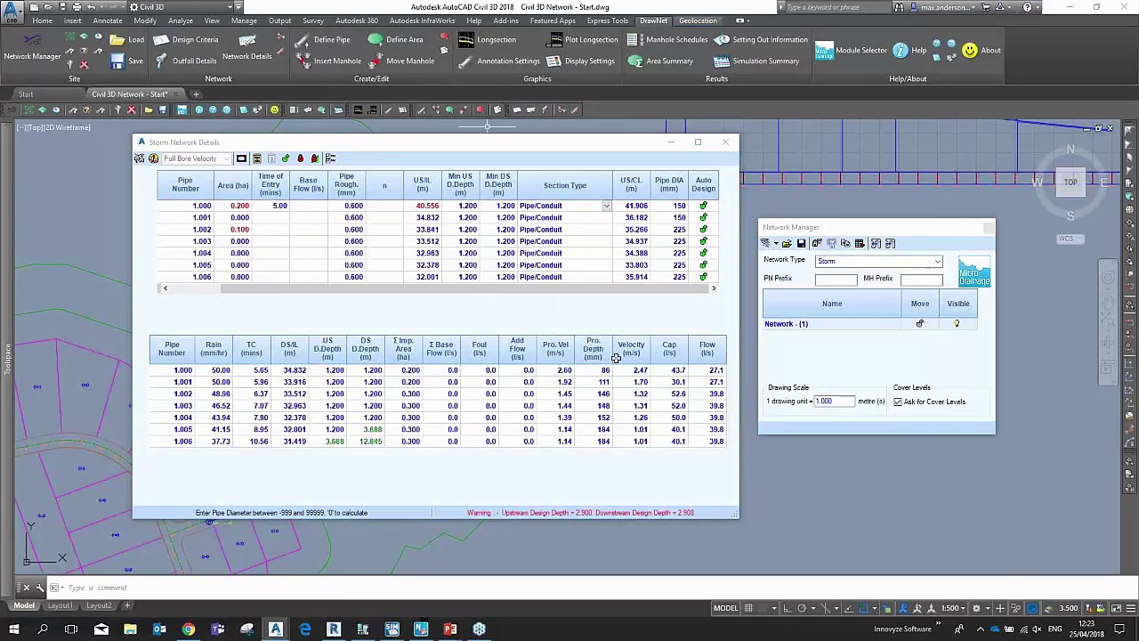
# Step: Open the longsection of the optimised network, extend it from pipe 1.000 to 1.005 to examine the profile, and close it
pyautogui.click(479, 41)
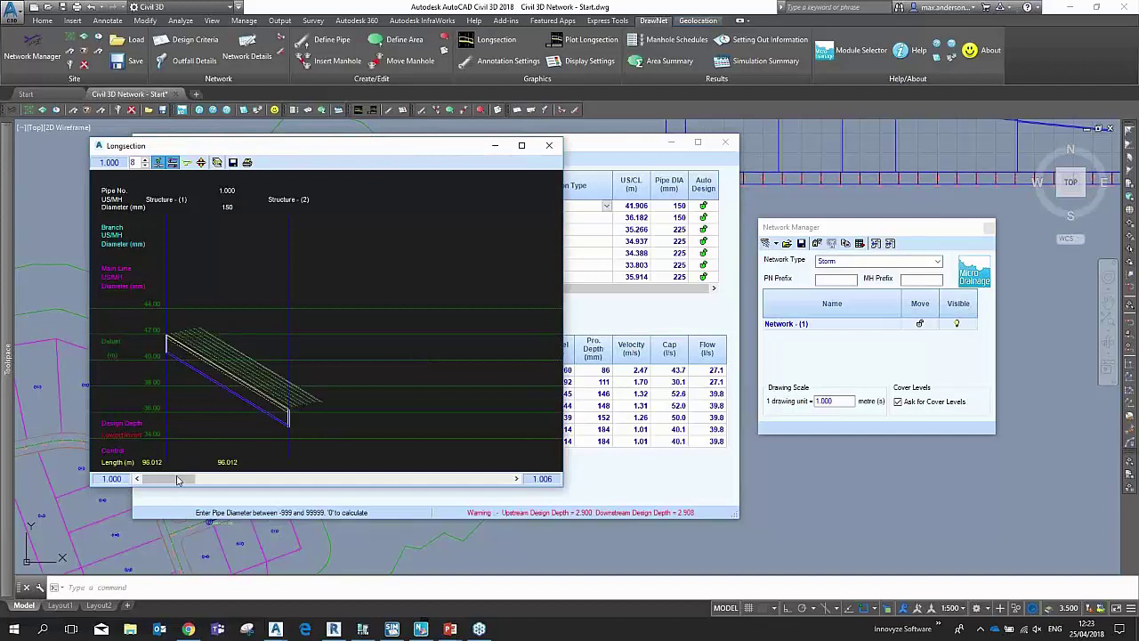
pyautogui.click(361, 479)
pyautogui.click(361, 479)
pyautogui.click(392, 481)
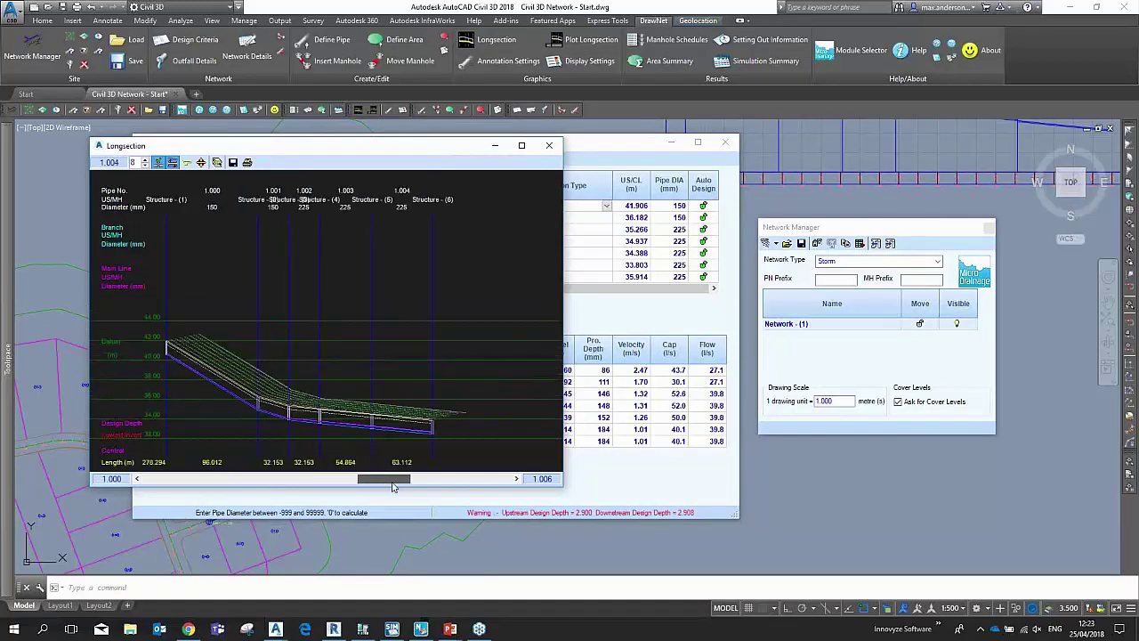
pyautogui.moveTo(392, 487); pyautogui.dragTo(428, 490)
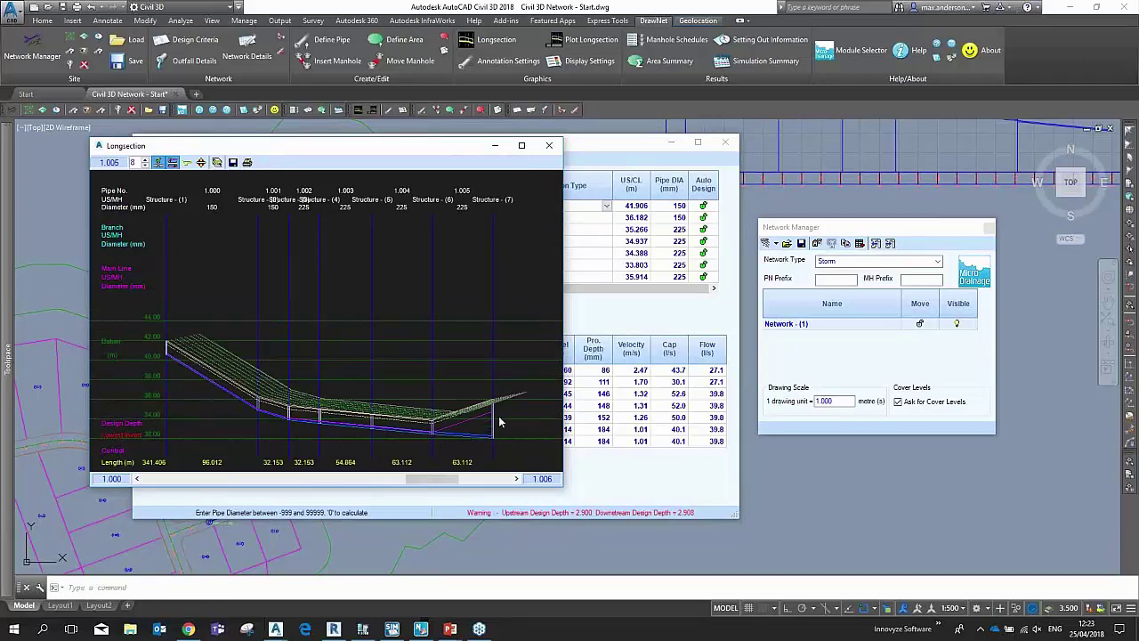
pyautogui.click(549, 145)
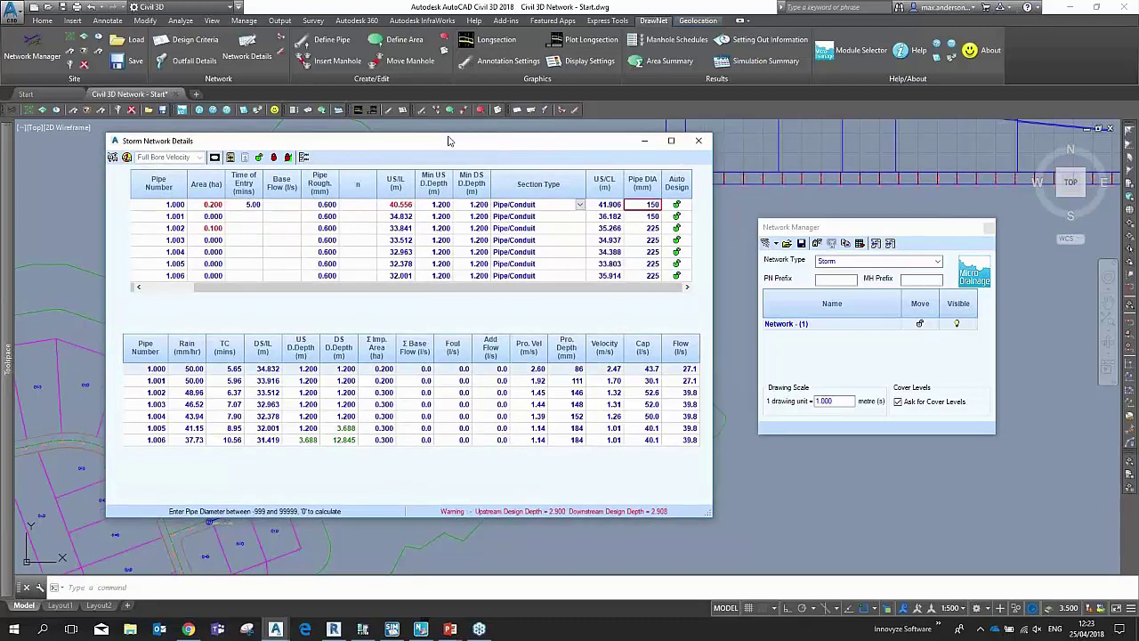
# Step: Minimise the storm network details and export Network - (1) back to Civil 3D, answering the unmapped surface vertices query
pyautogui.moveTo(487, 144); pyautogui.dragTo(436, 165)
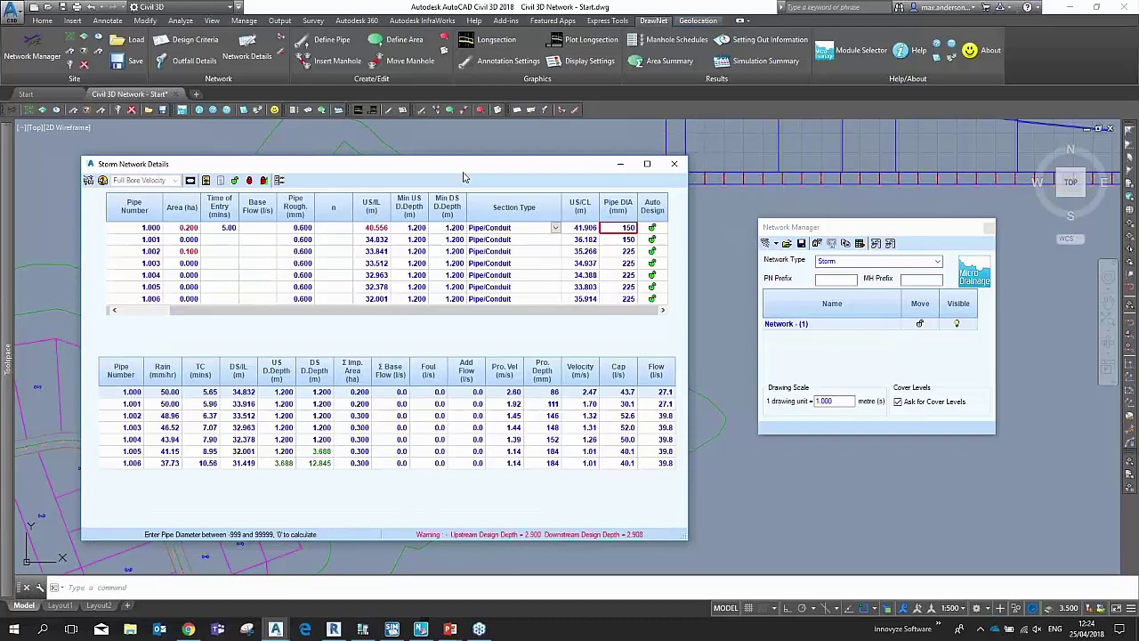
pyautogui.click(619, 166)
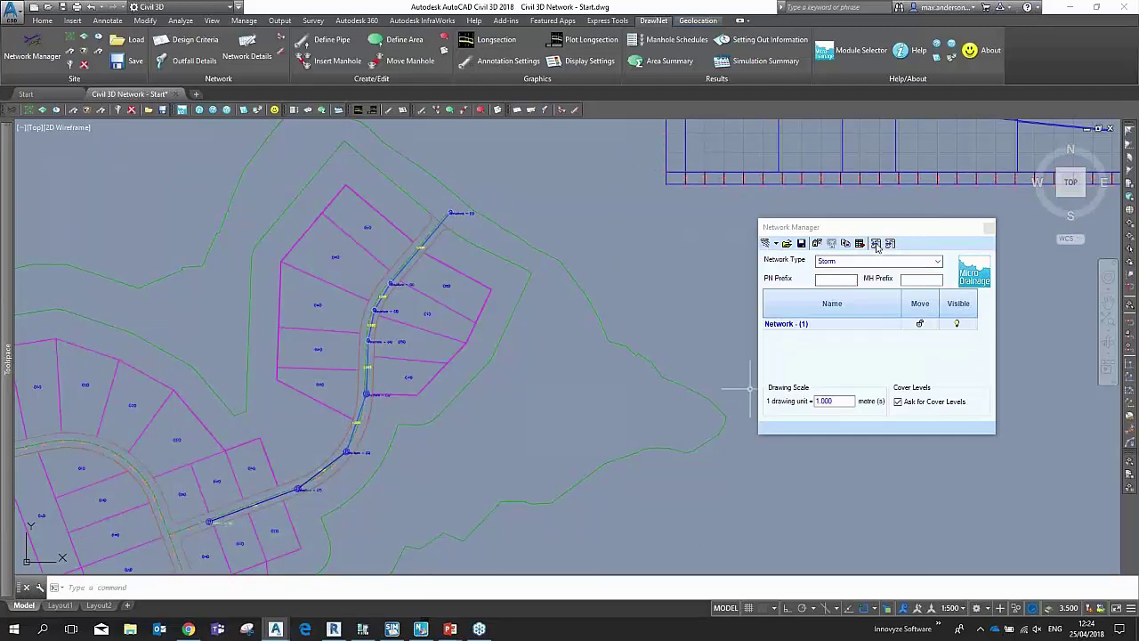
pyautogui.click(813, 324)
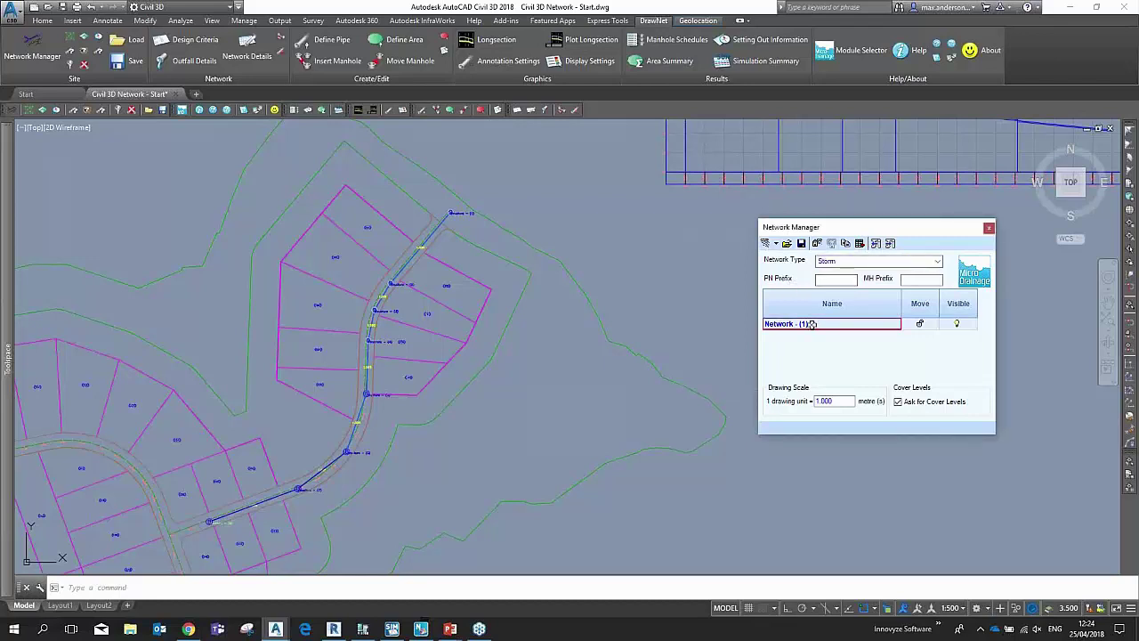
pyautogui.click(875, 245)
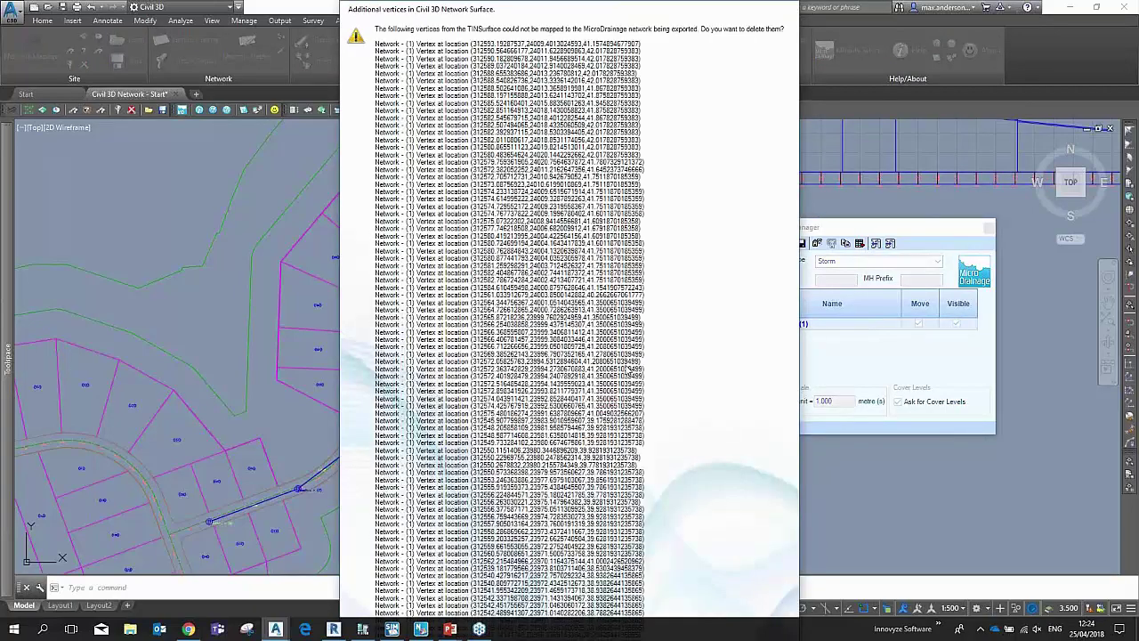
pyautogui.press('Return')
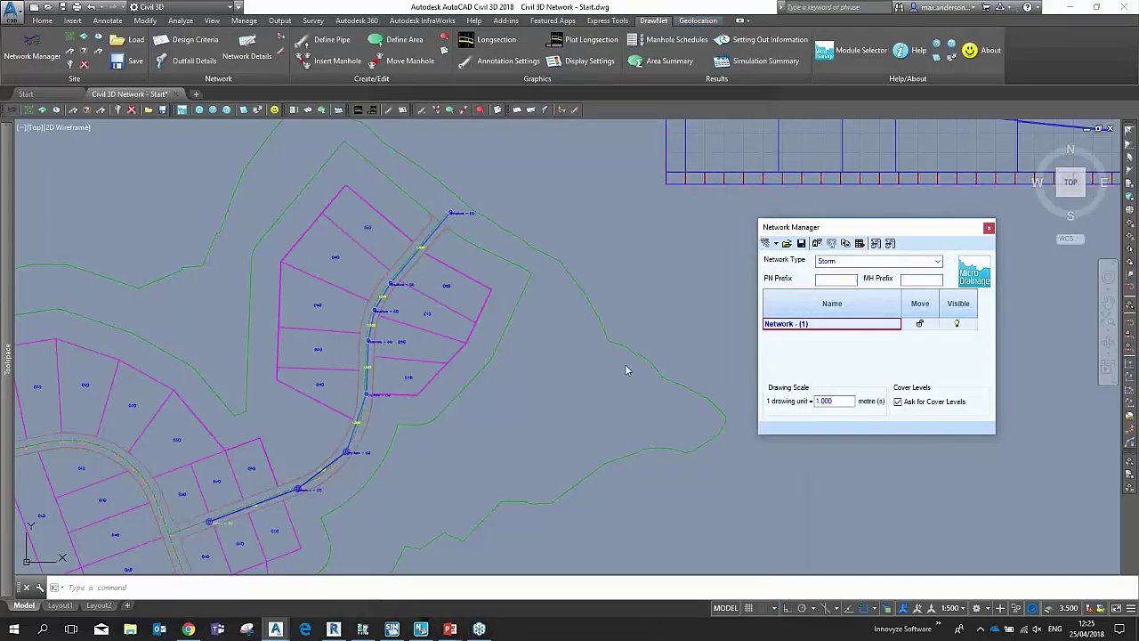
# Step: List the pipes of the Civil 3D pipe network Network - (1) in the Prospector to examine the exported data
pyautogui.moveTo(4, 251)
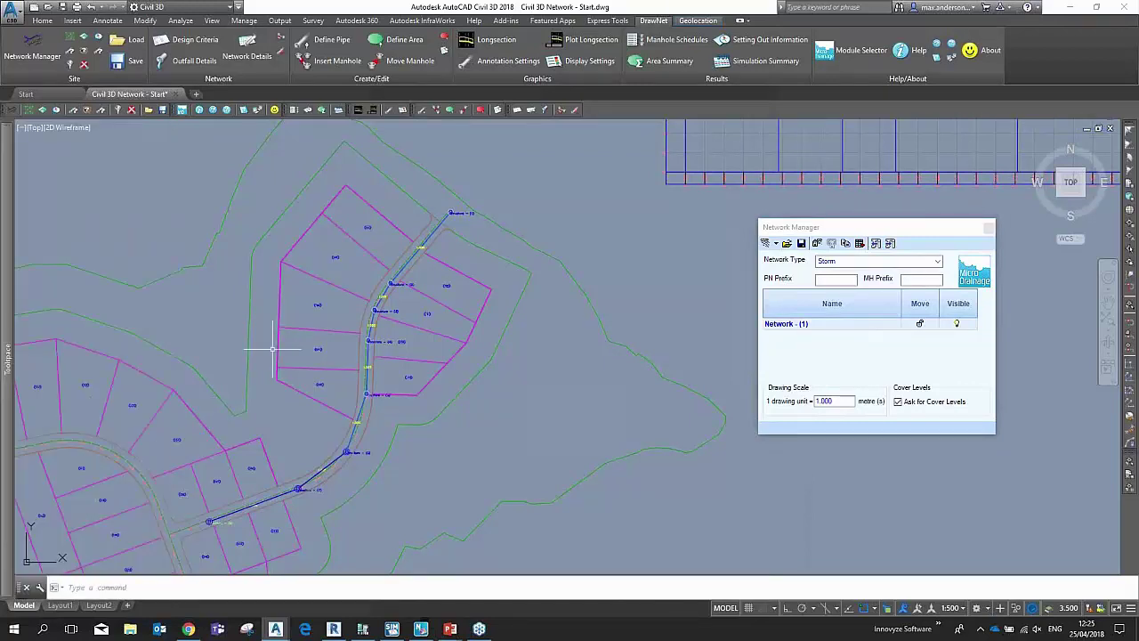
pyautogui.moveTo(8, 343)
pyautogui.click(85, 281)
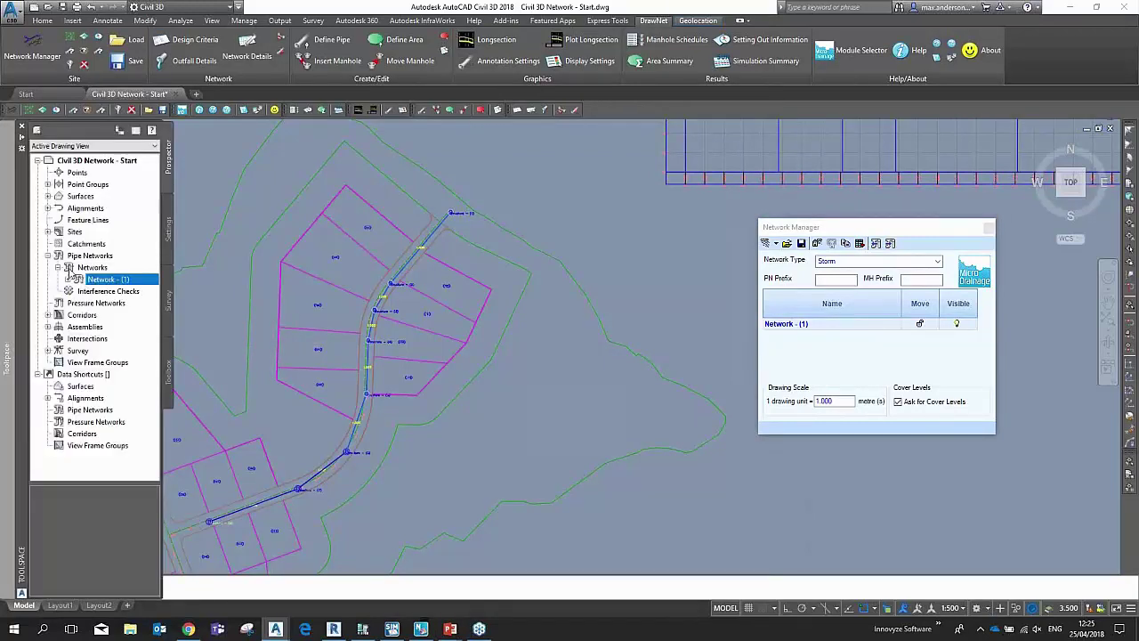
pyautogui.click(68, 279)
pyautogui.click(100, 292)
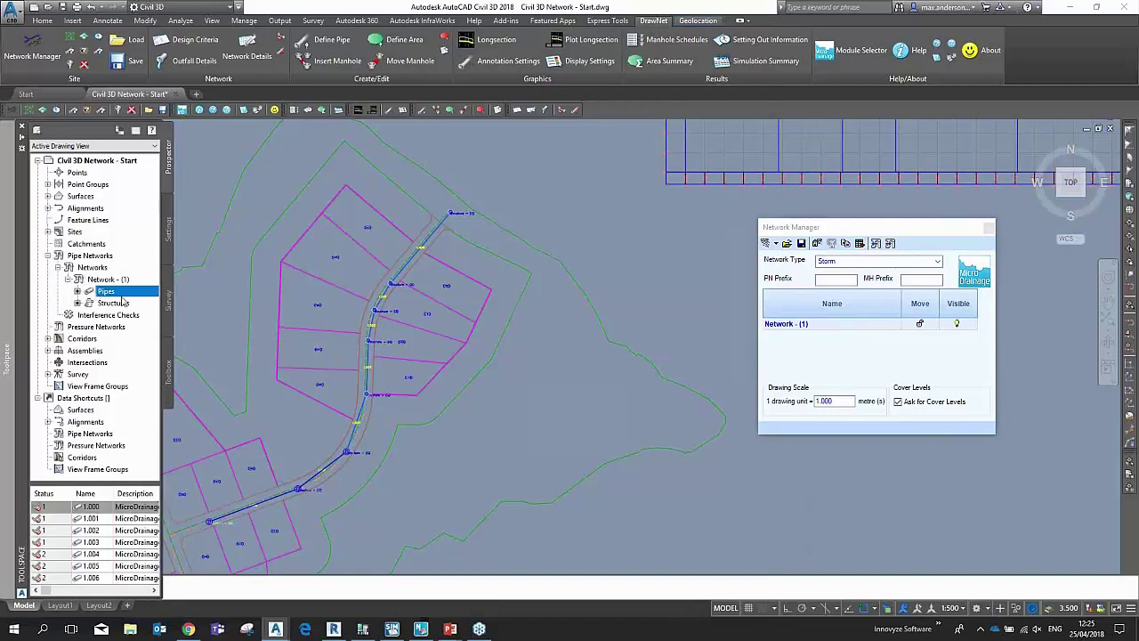
# Step: Close the Network Manager and examine the exported pipes in the profile view and along the road in plan
pyautogui.moveTo(44, 591)
pyautogui.mouseDown()
pyautogui.moveTo(60, 594)
pyautogui.moveTo(42, 591)
pyautogui.mouseUp()
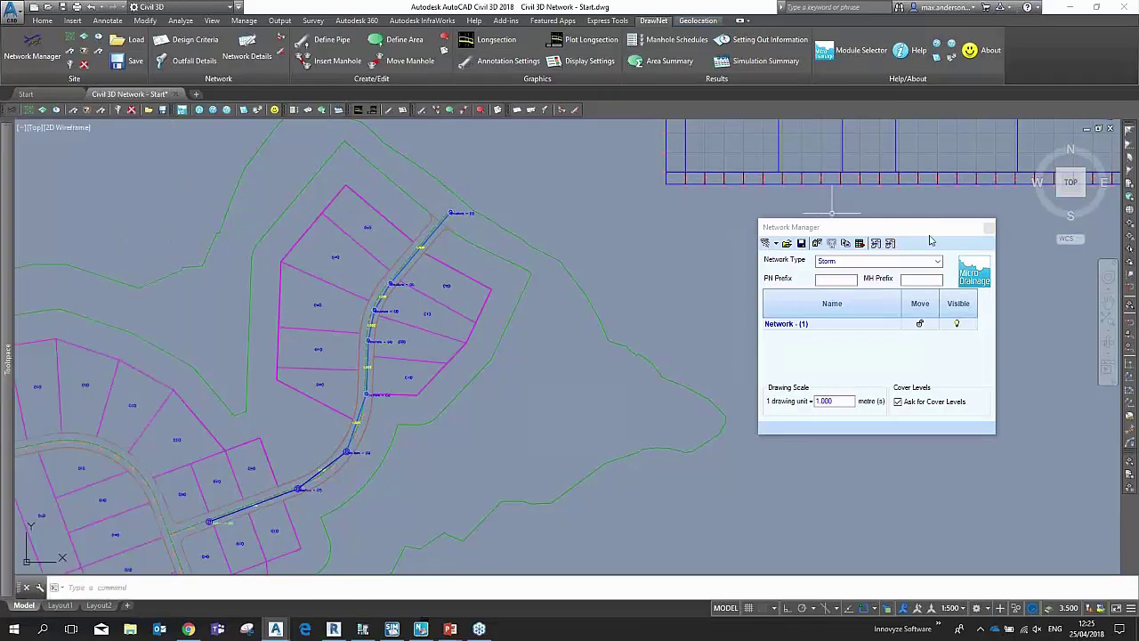
pyautogui.click(987, 227)
pyautogui.moveTo(872, 249); pyautogui.dragTo(706, 361, button='middle')
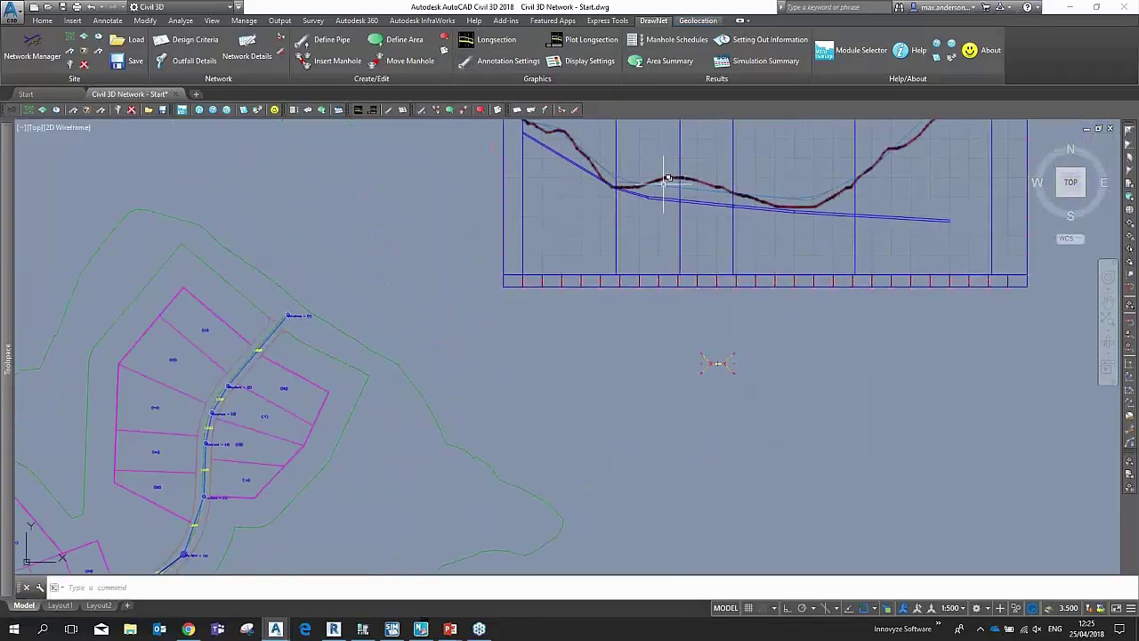
pyautogui.scroll(5, 656, 189)
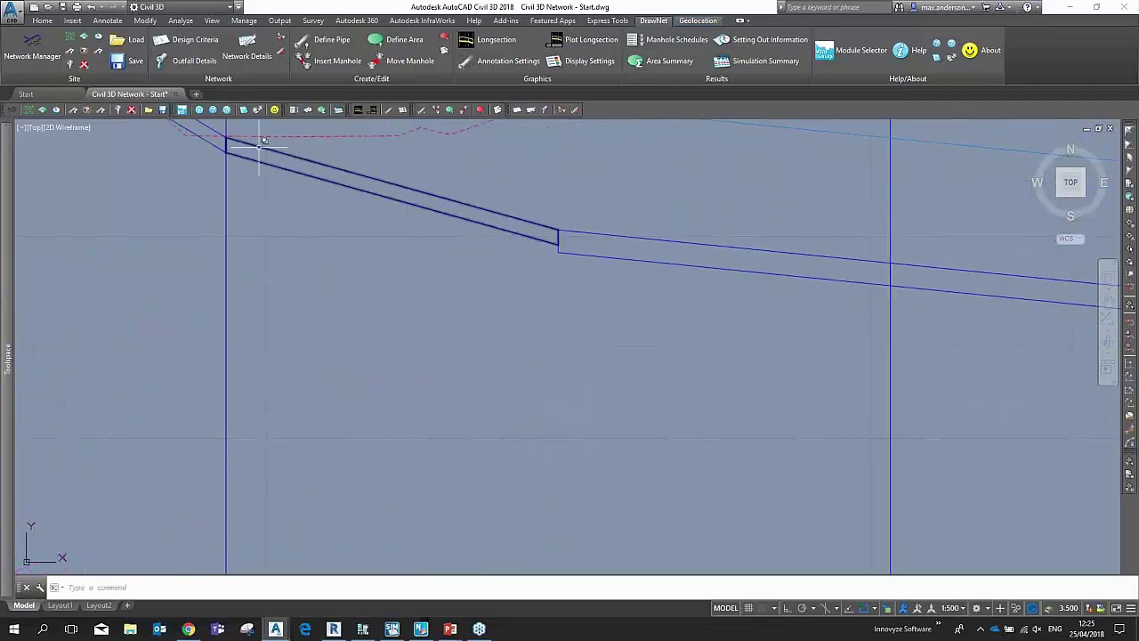
pyautogui.scroll(-4, 682, 247)
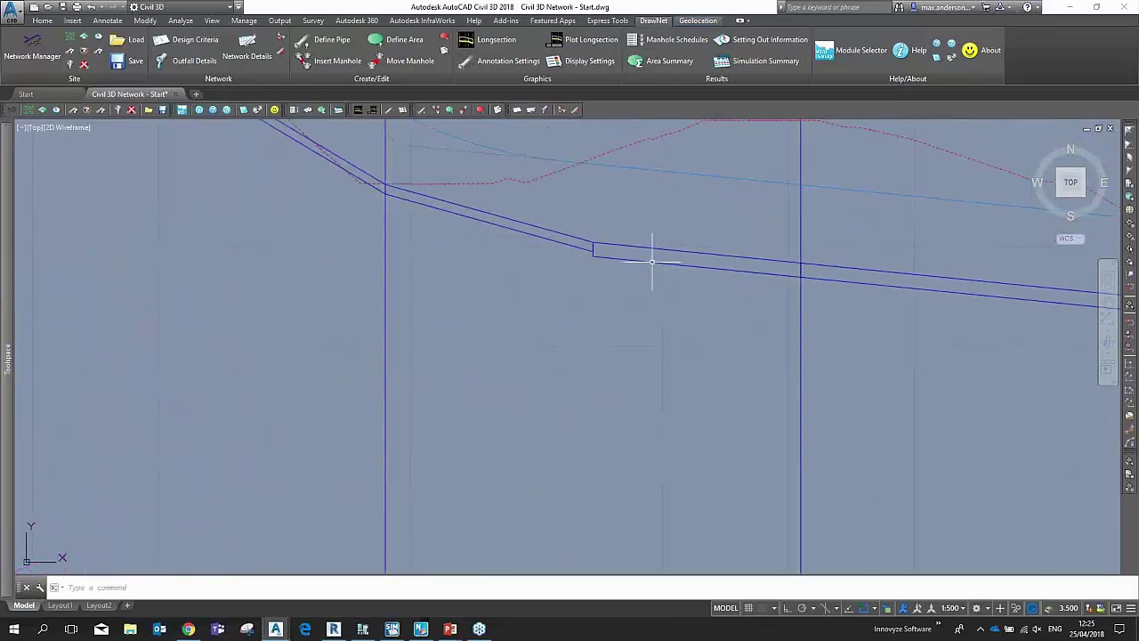
pyautogui.scroll(-5, 651, 260)
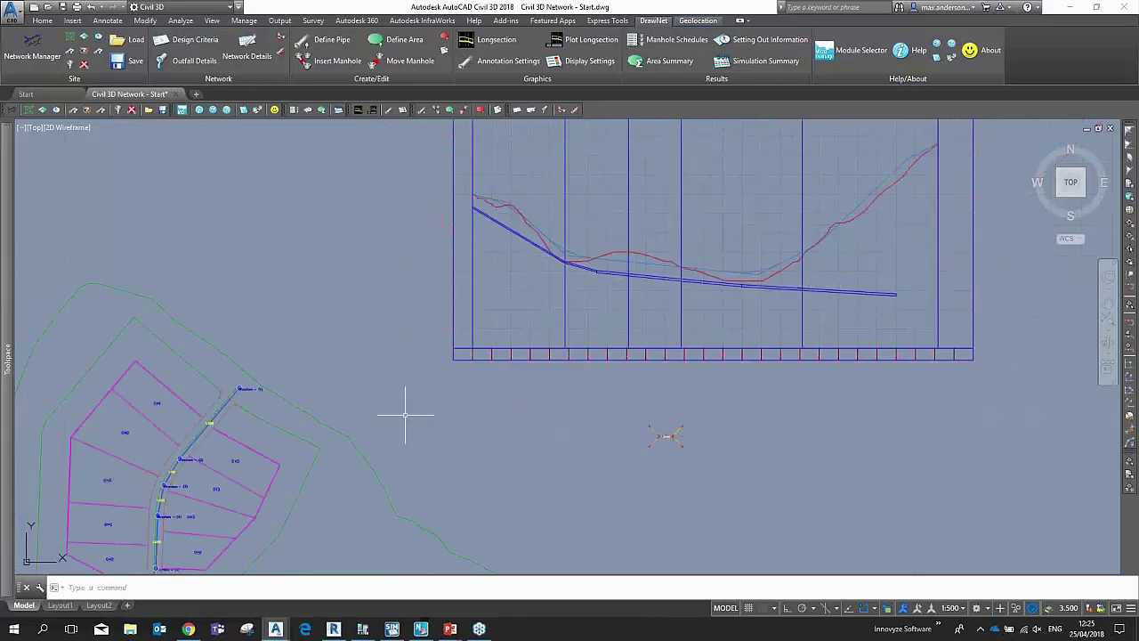
pyautogui.moveTo(428, 448)
pyautogui.mouseDown(button='middle')
pyautogui.moveTo(489, 415)
pyautogui.moveTo(628, 298)
pyautogui.mouseUp(button='middle')
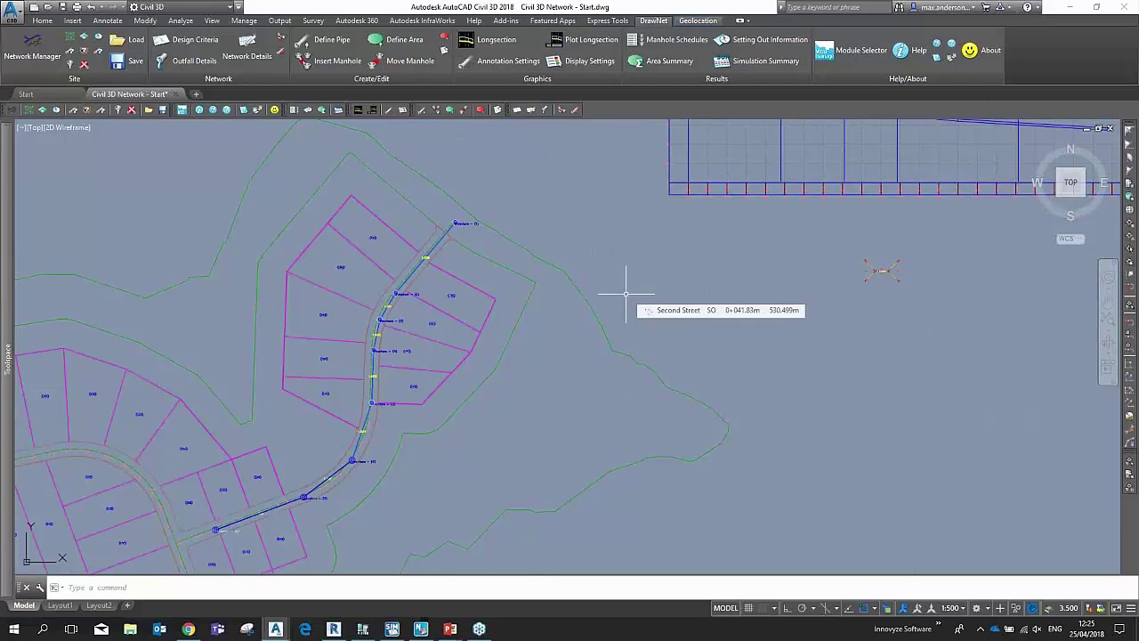
pyautogui.scroll(2, 531, 331)
pyautogui.scroll(2, 527, 340)
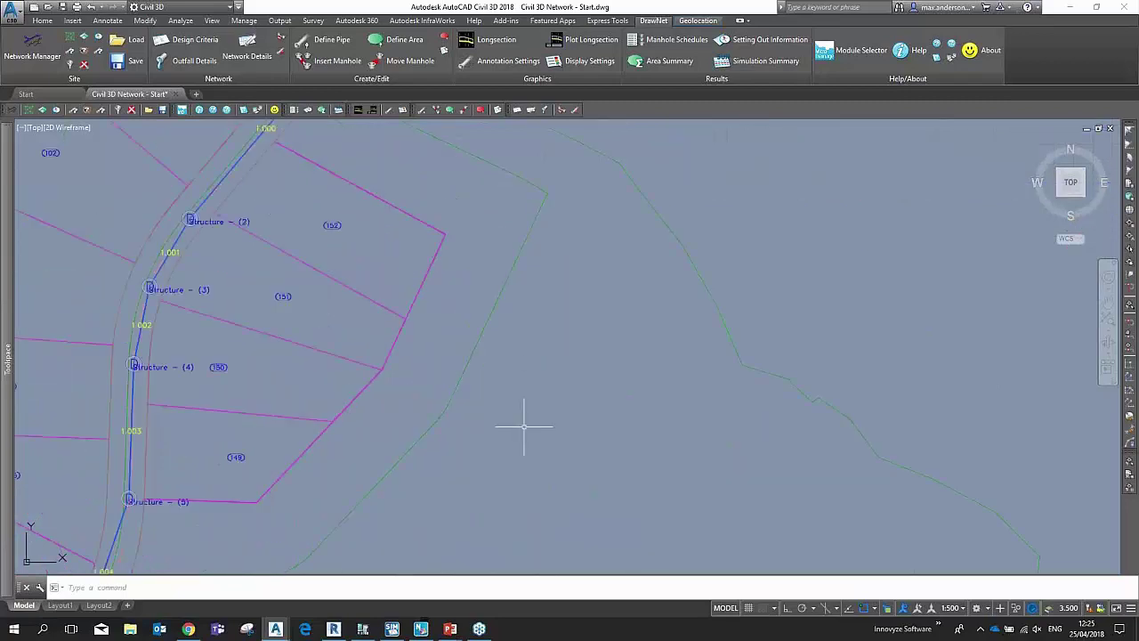
pyautogui.moveTo(522, 425); pyautogui.dragTo(700, 287, button='middle')
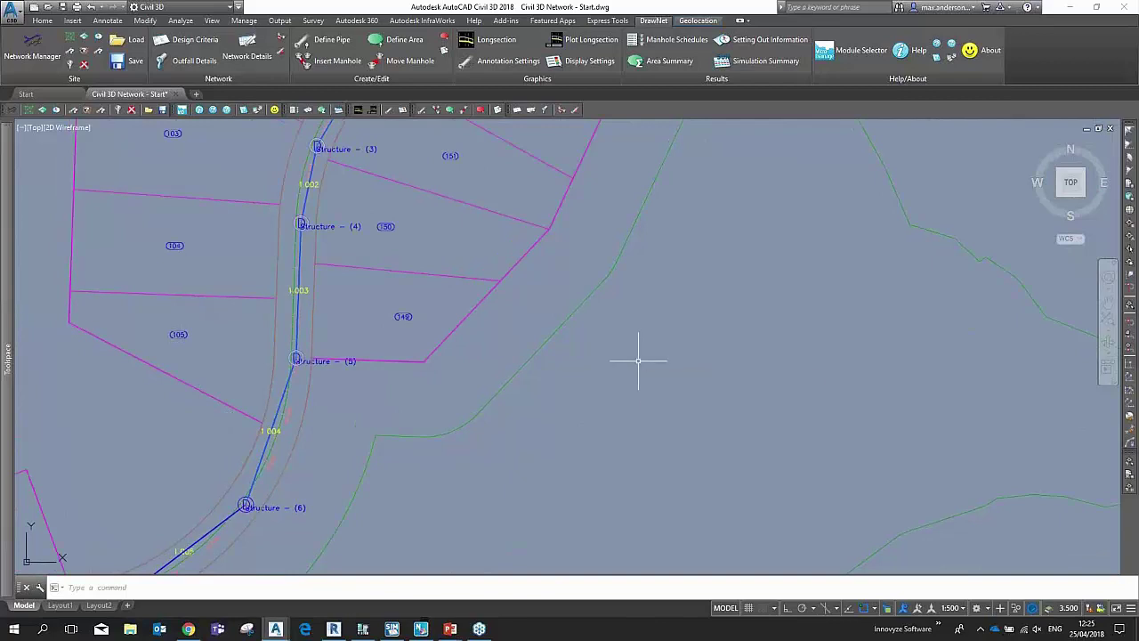
pyautogui.scroll(-4, 645, 362)
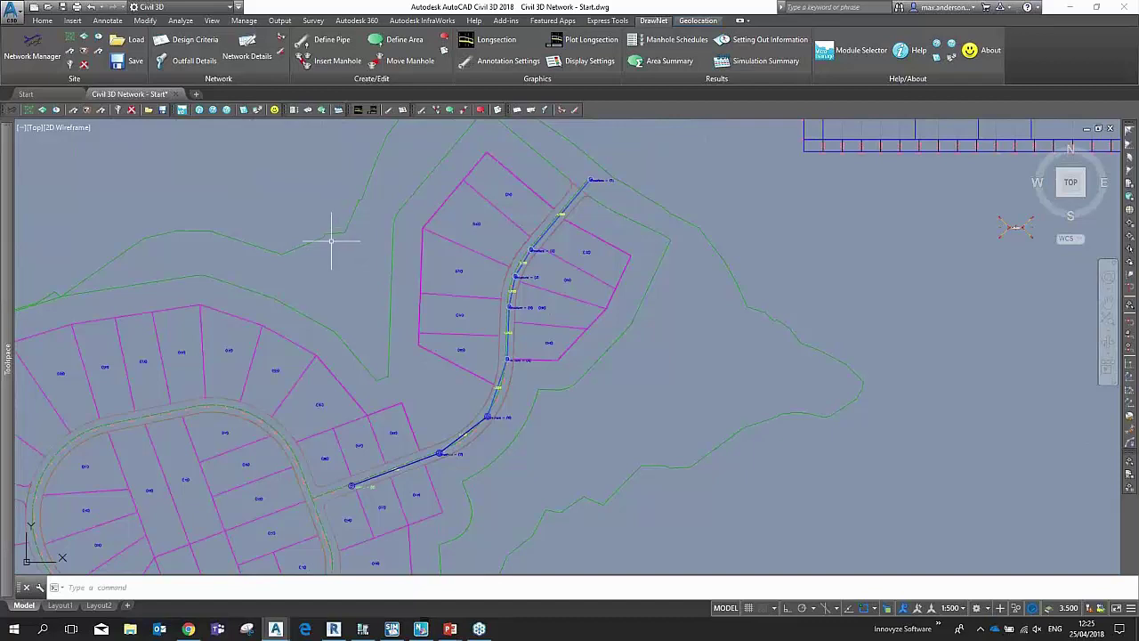
# Step: Define a branch pipe east of the plots, with an upstream cover level of 40 m and a downstream cover level of 39 m
pyautogui.click(328, 43)
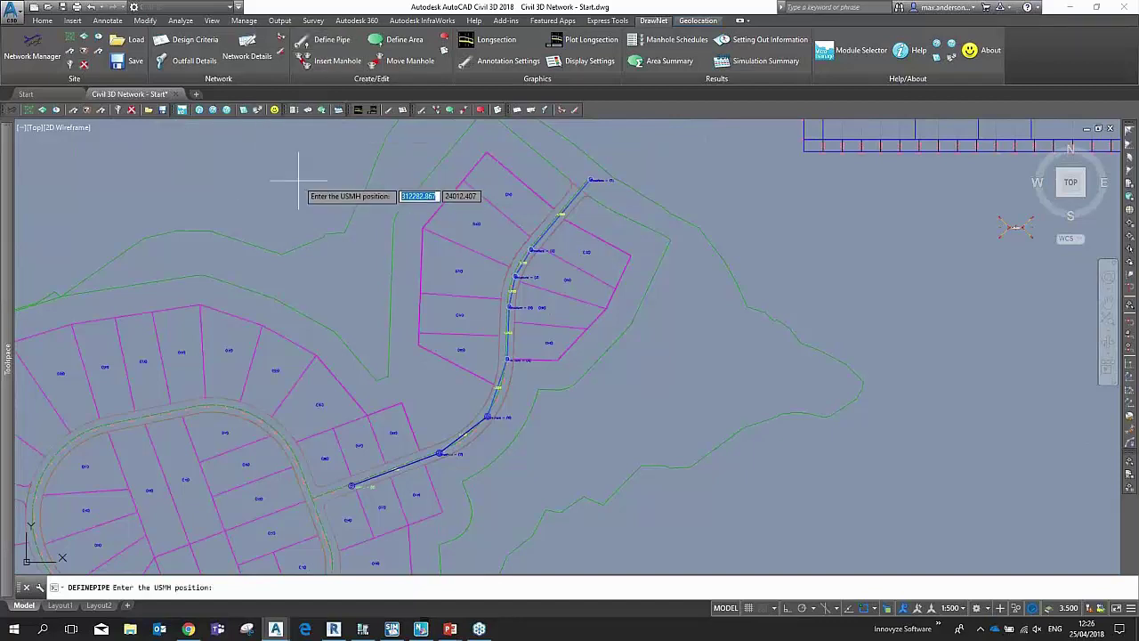
pyautogui.click(641, 258)
pyautogui.write('40')
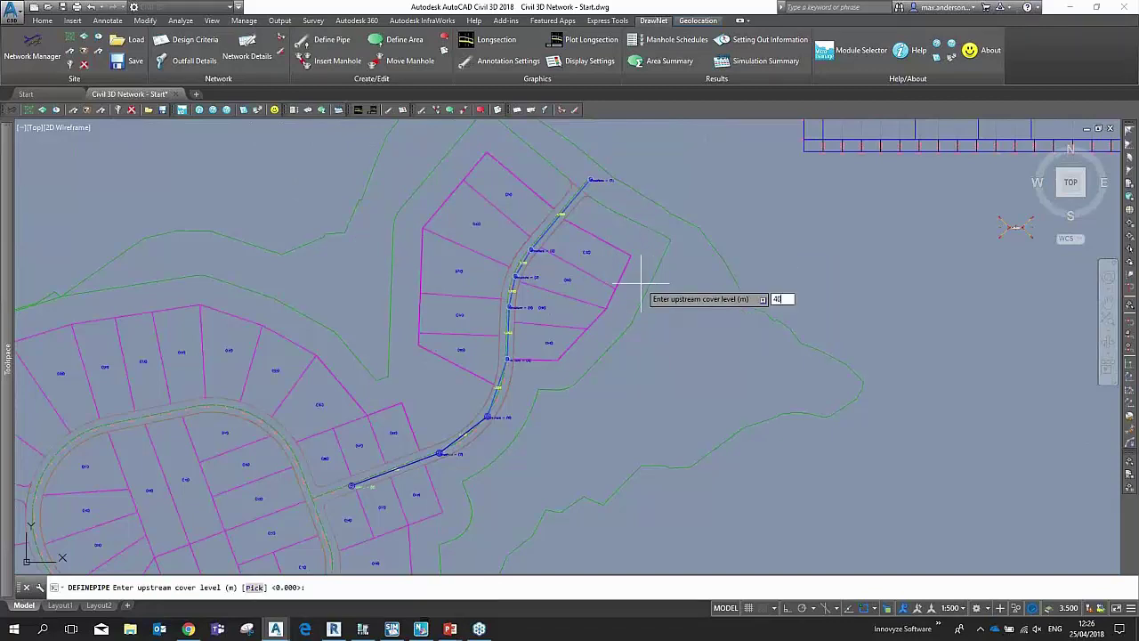
pyautogui.press('Return')
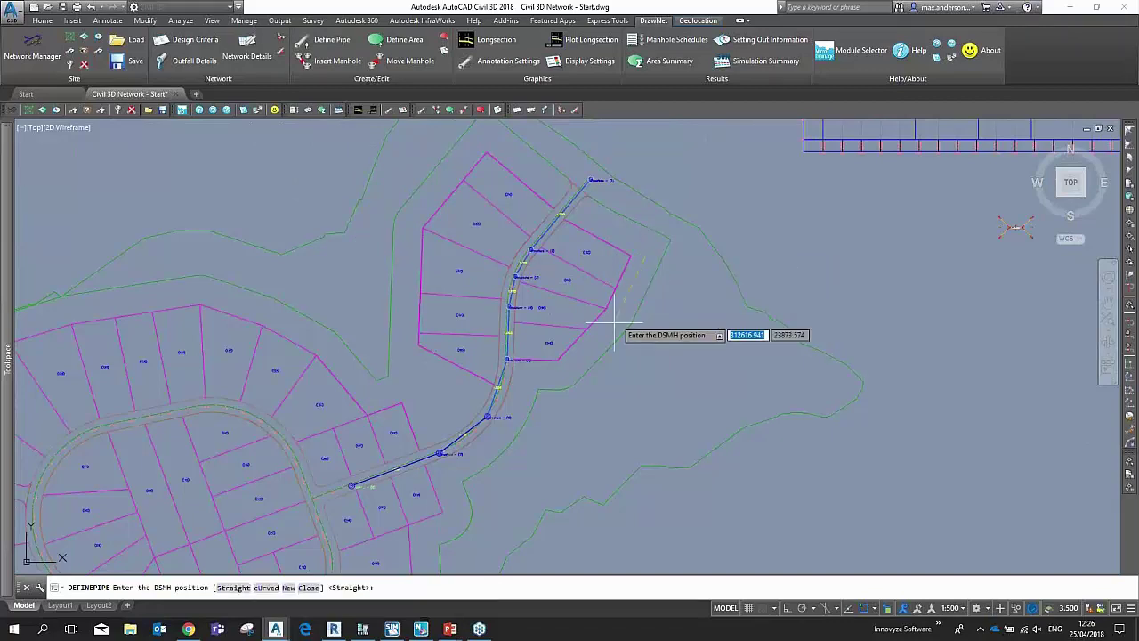
pyautogui.click(605, 339)
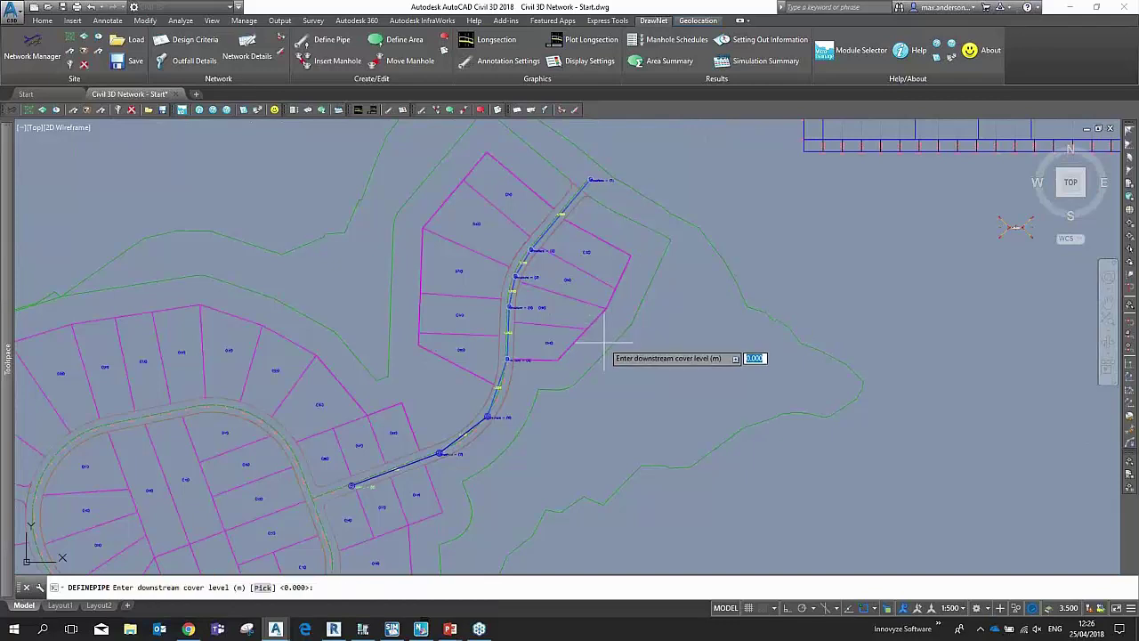
pyautogui.write('39')
pyautogui.press('Return')
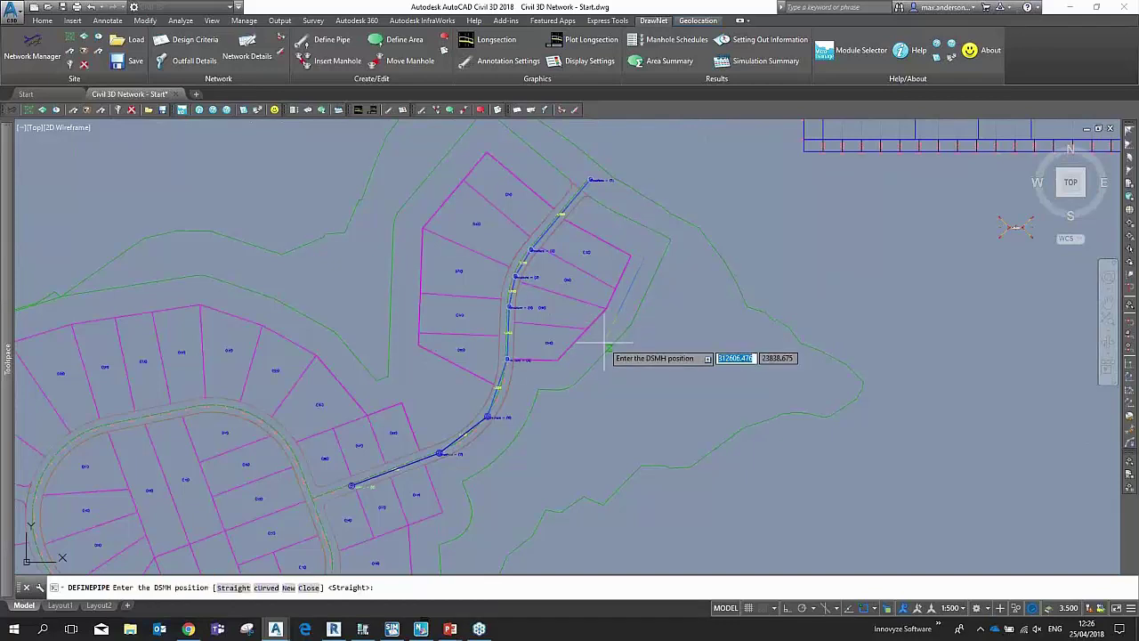
# Step: Continue the branch southwest around the plots with two more manholes at cover levels 38 m and 37 m
pyautogui.click(561, 374)
pyautogui.write('37')
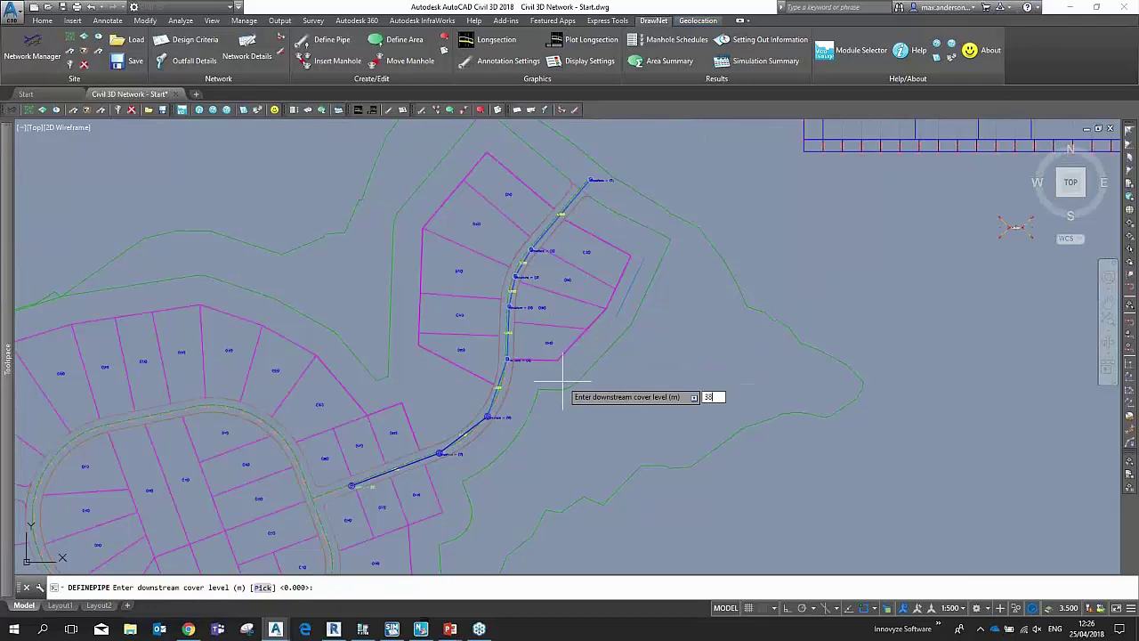
pyautogui.write('8')
pyautogui.press('Return')
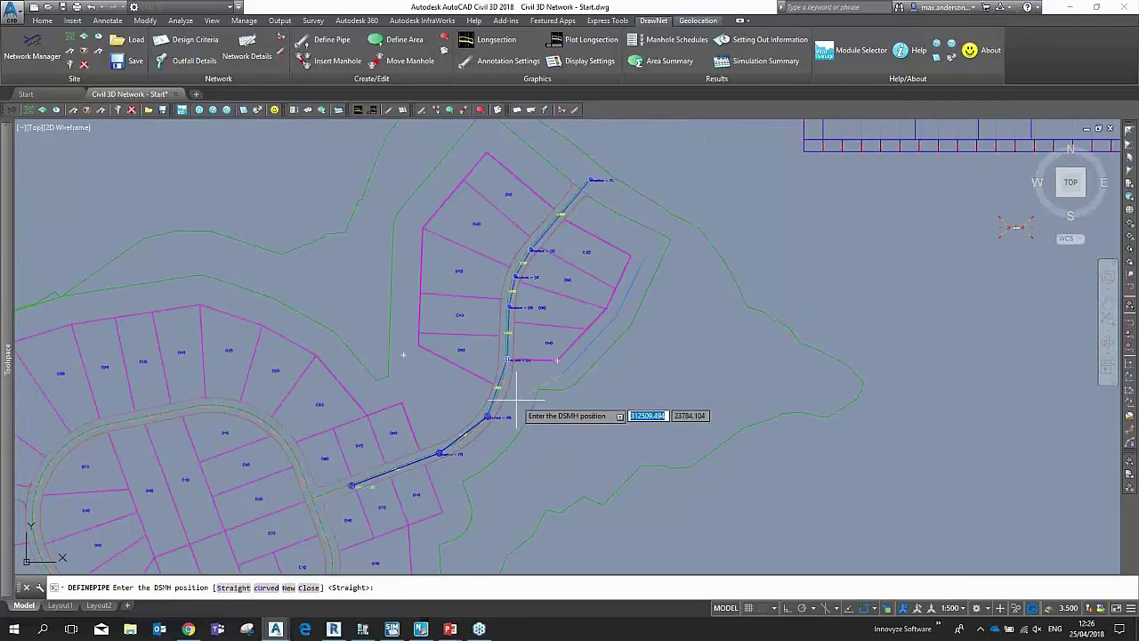
pyautogui.click(539, 398)
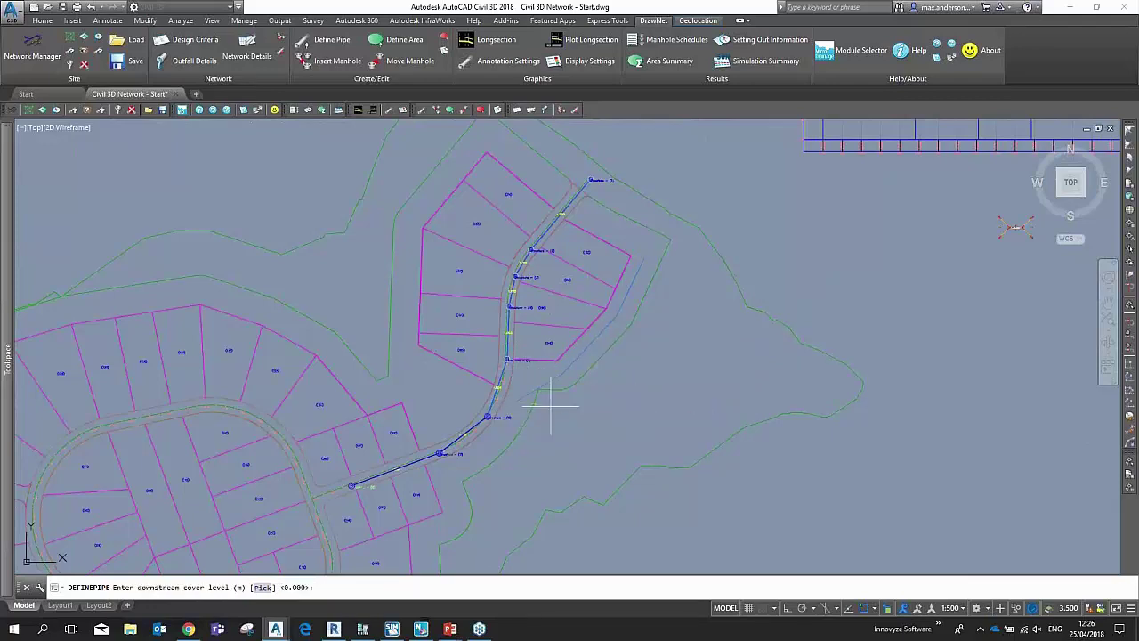
pyautogui.press('Return')
# Step: Add a branch manhole at cover level 36 m, connect the branch to Structure - (6), and finish defining pipes
pyautogui.scroll(3, 503, 422)
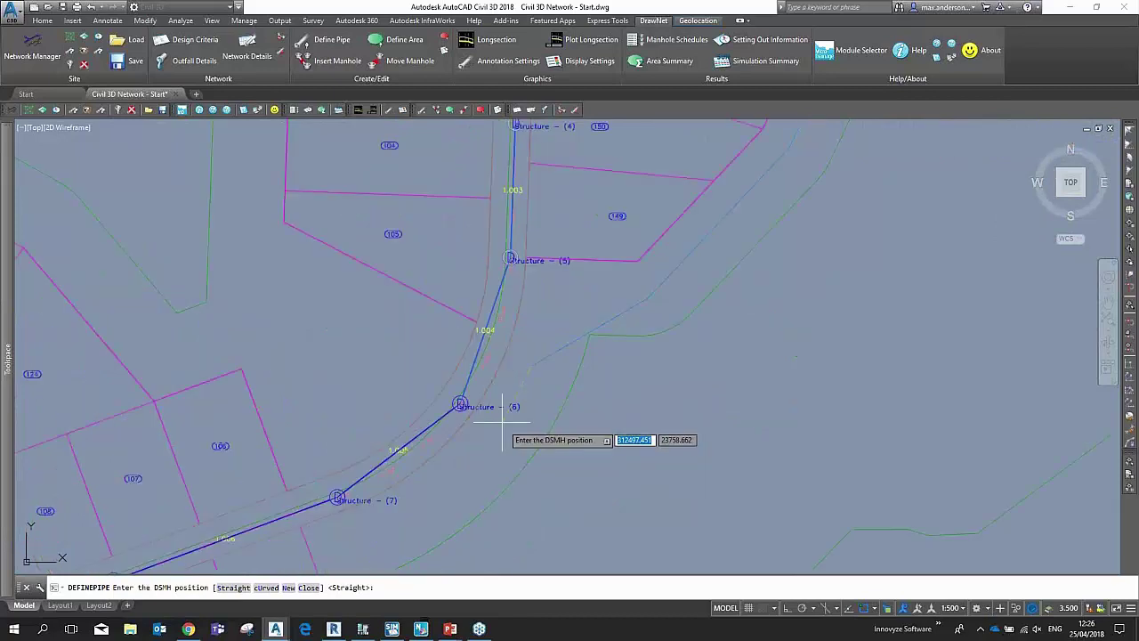
pyautogui.scroll(3, 502, 421)
pyautogui.click(560, 368)
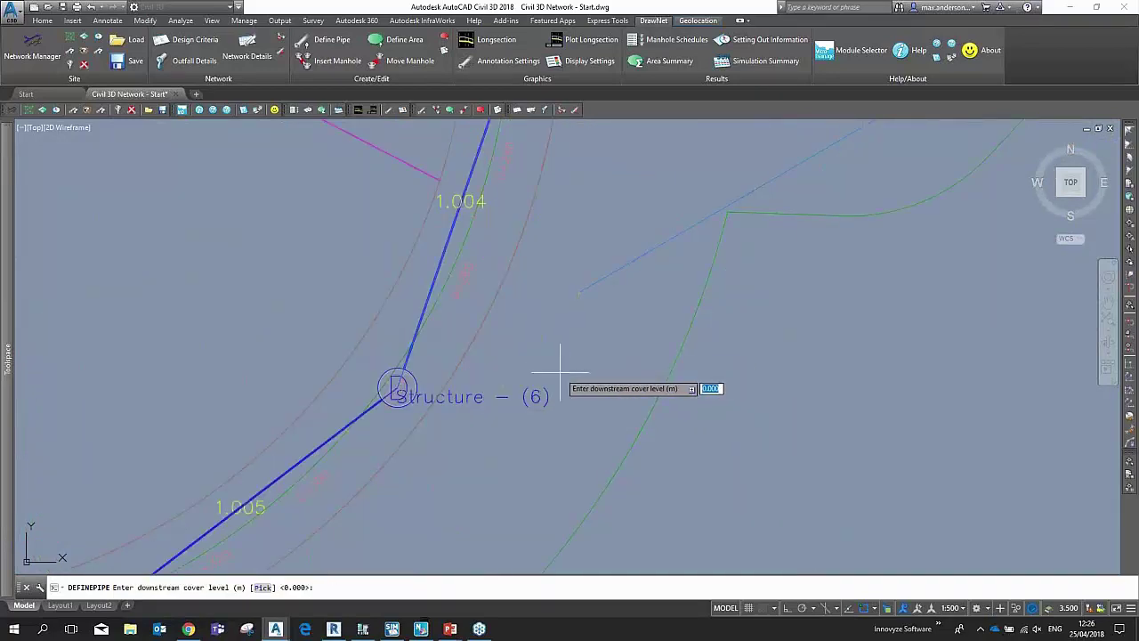
pyautogui.press('Return')
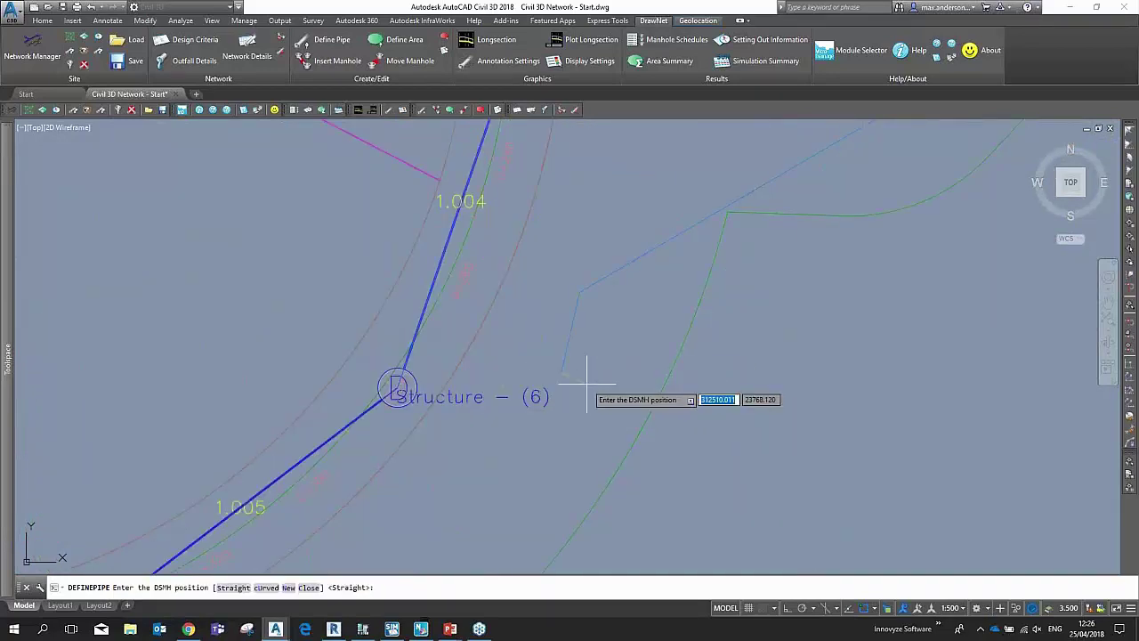
pyautogui.click(397, 388)
pyautogui.scroll(-2, 480, 265)
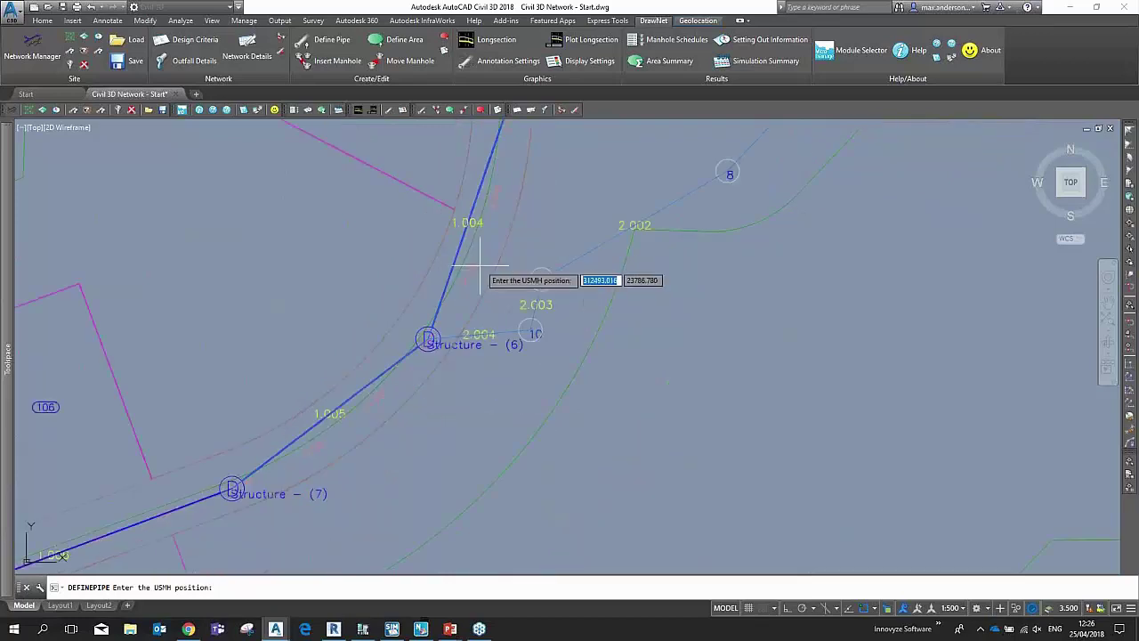
pyautogui.scroll(-2, 485, 280)
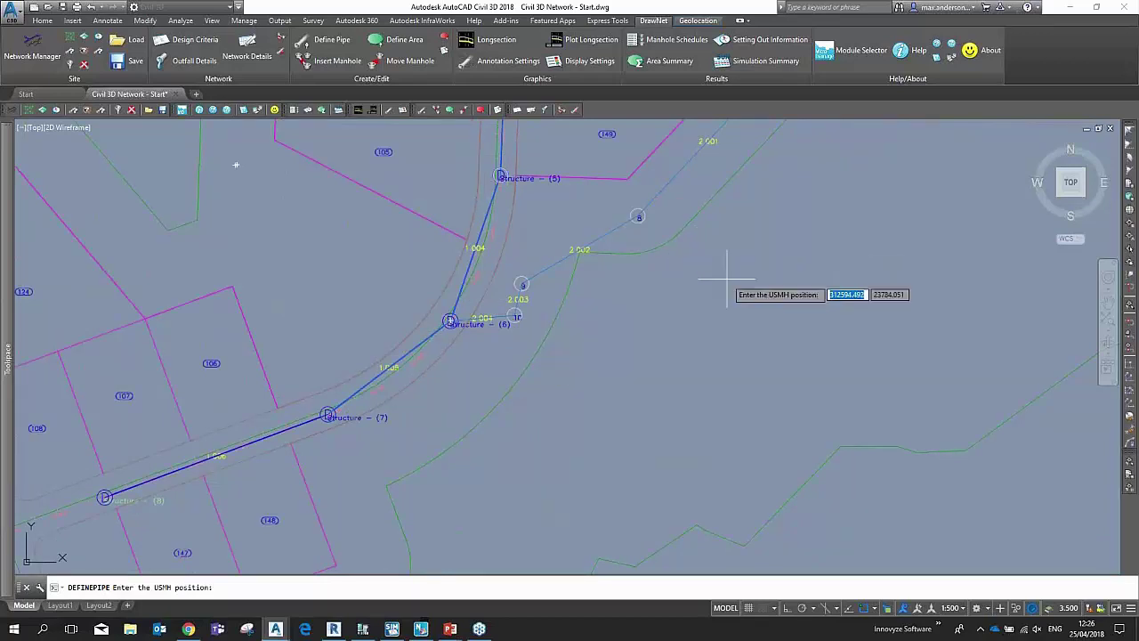
pyautogui.moveTo(727, 279)
pyautogui.mouseDown(button='middle')
pyautogui.moveTo(715, 300)
pyautogui.moveTo(715, 395)
pyautogui.moveTo(552, 396)
pyautogui.mouseUp(button='middle')
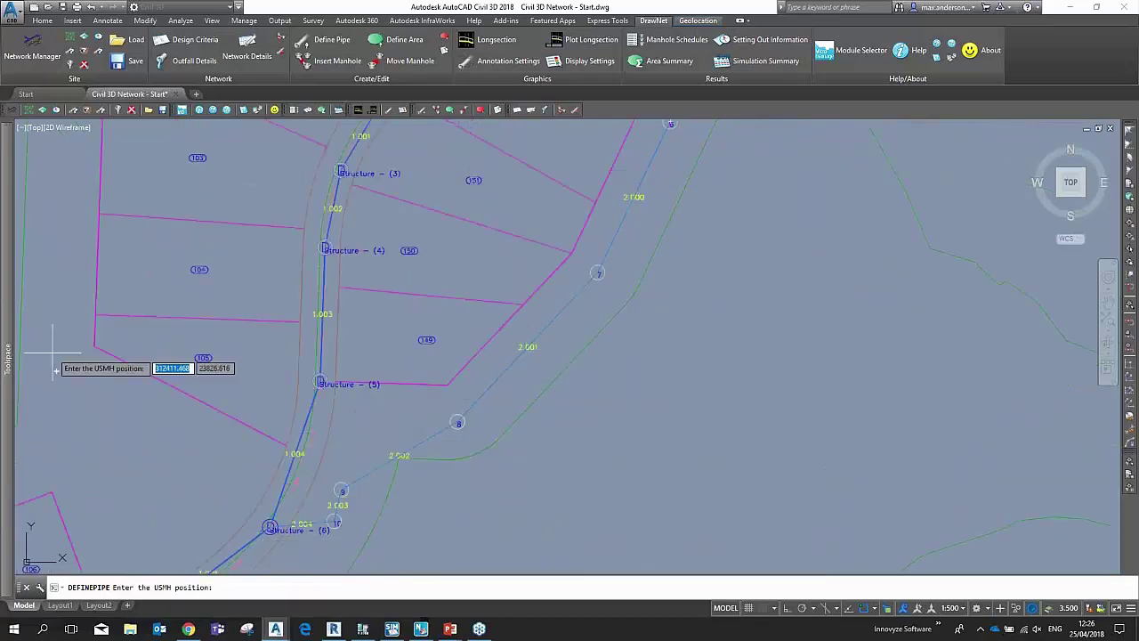
pyautogui.scroll(-5, 204, 227)
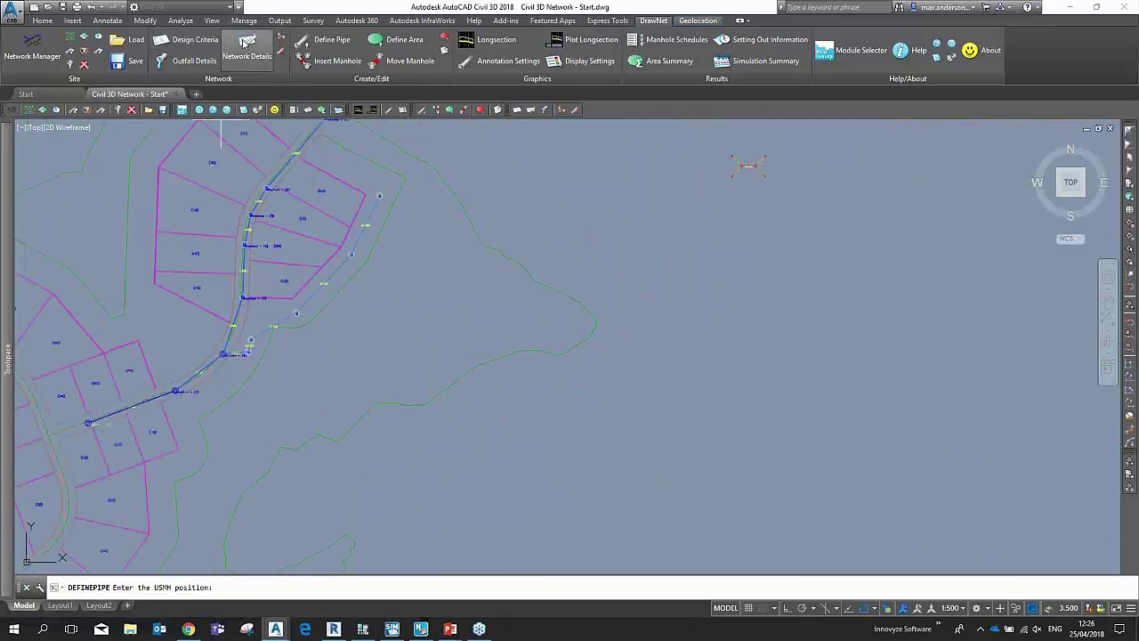
pyautogui.click(246, 43)
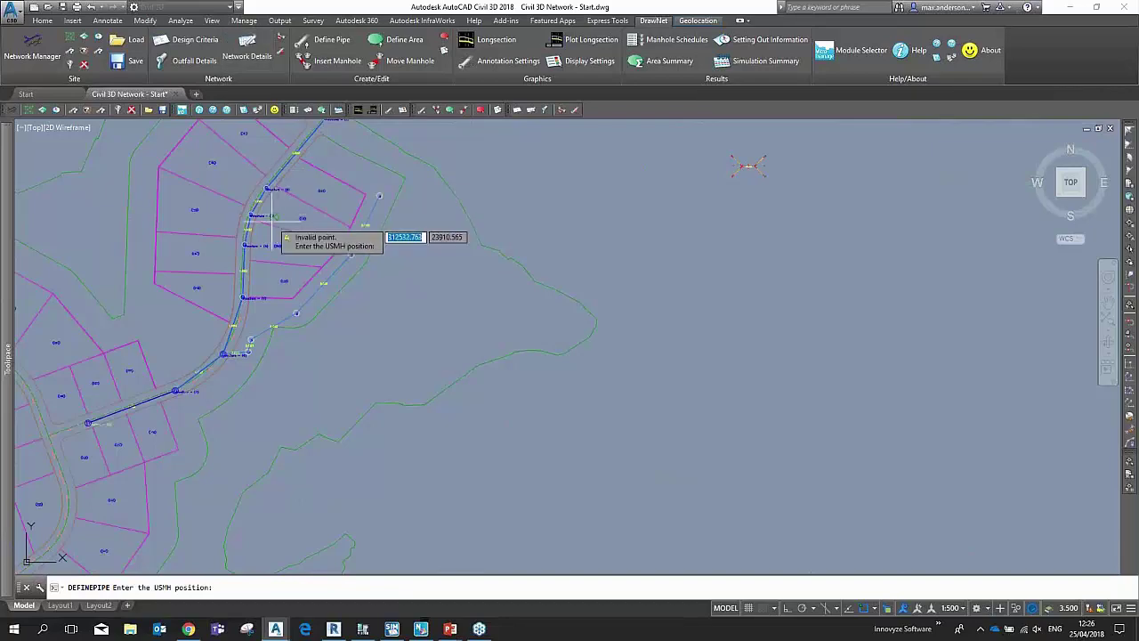
pyautogui.press('Escape')
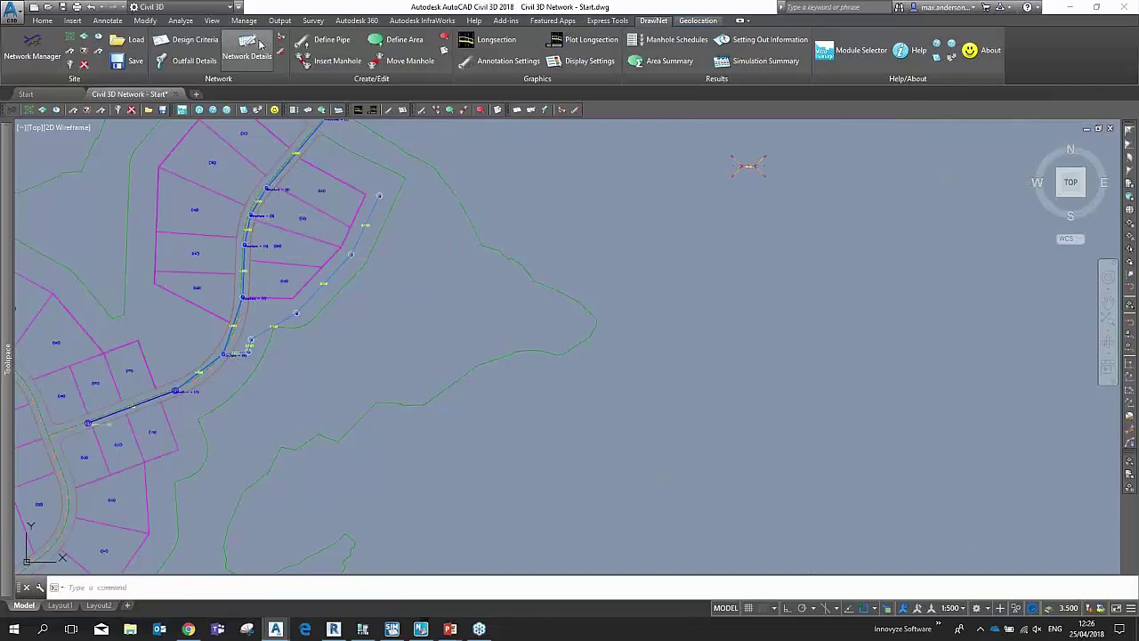
# Step: In the storm network details, rename pipe 1.000's upstream manhole MH1, renumber the other manholes from it, and close the details
pyautogui.click(249, 46)
pyautogui.moveTo(469, 159); pyautogui.dragTo(822, 145)
pyautogui.scroll(-1, 513, 260)
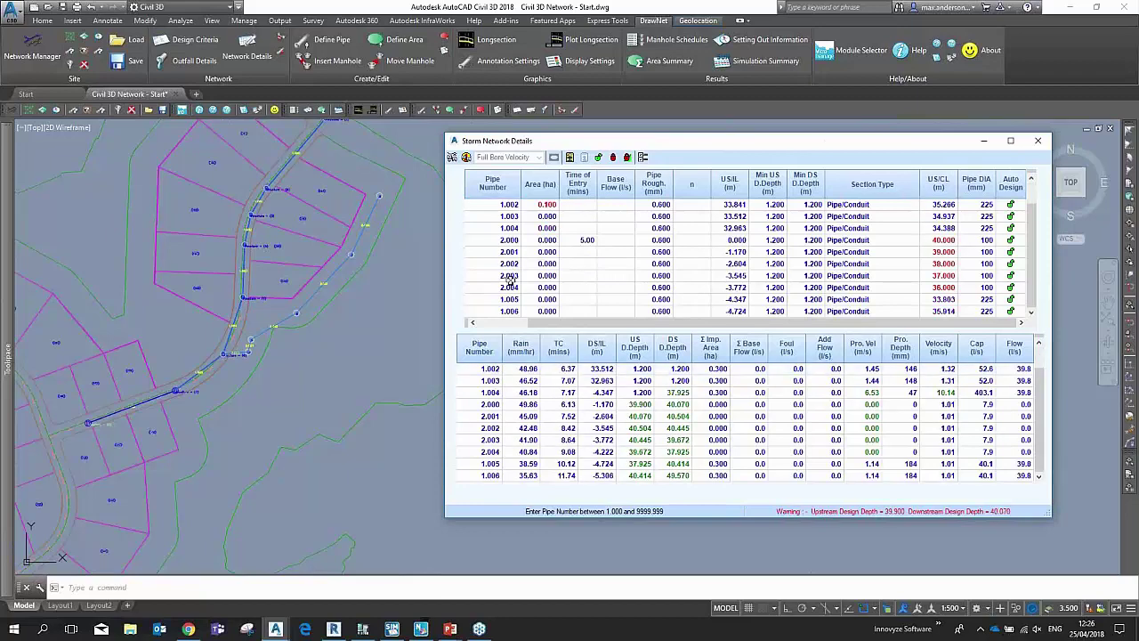
pyautogui.scroll(1, 504, 267)
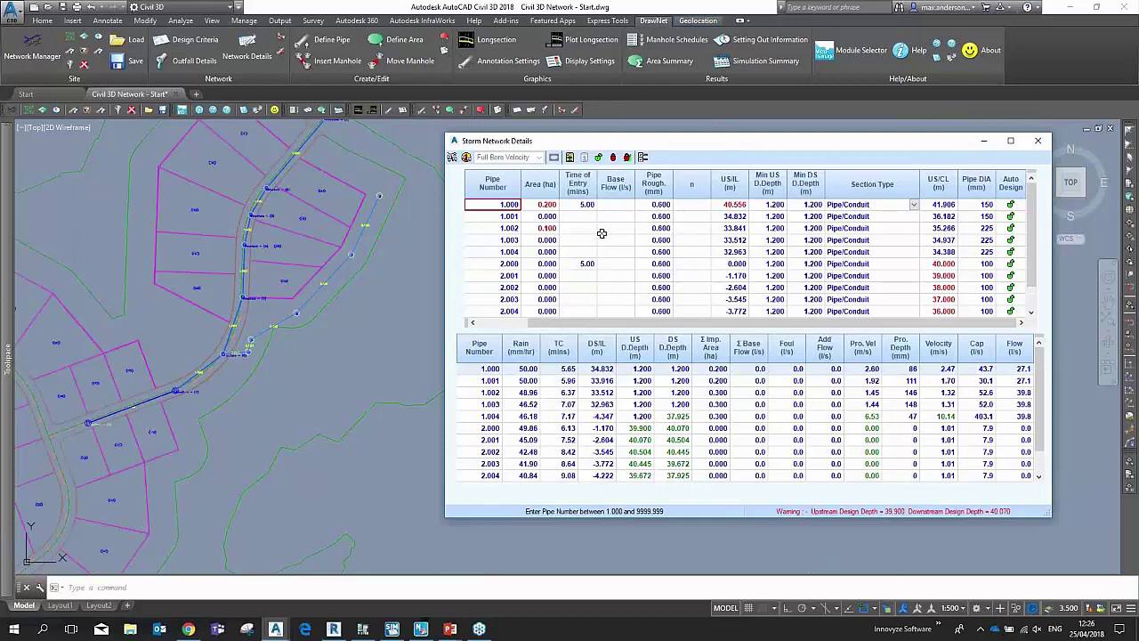
pyautogui.hotkey('ctrl', 'End')
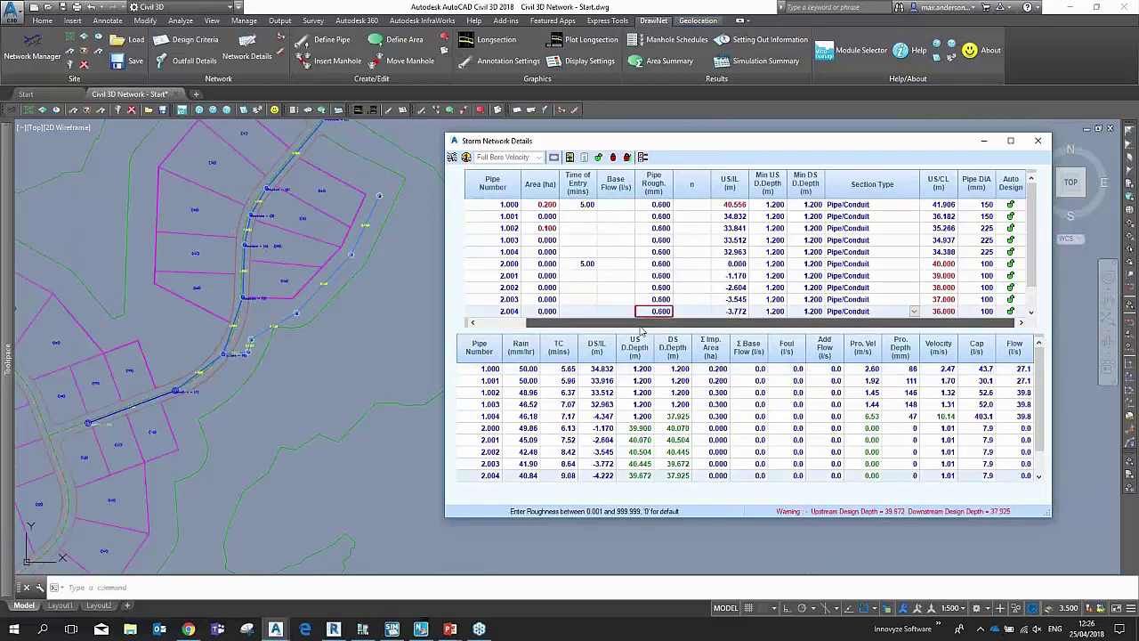
pyautogui.moveTo(524, 322); pyautogui.dragTo(485, 323)
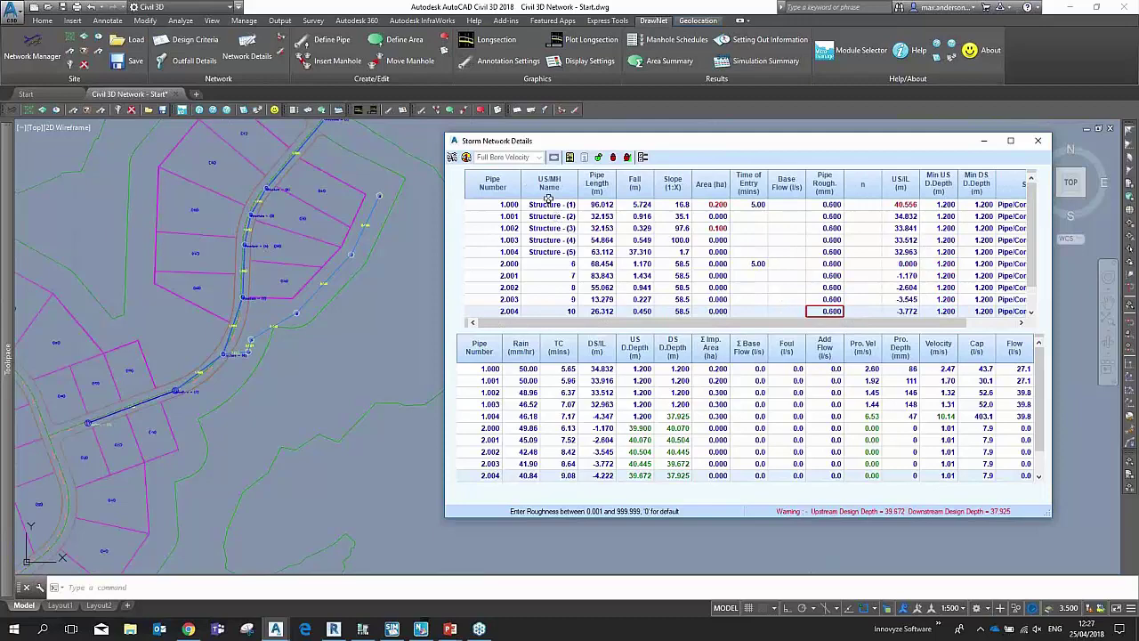
pyautogui.click(552, 203)
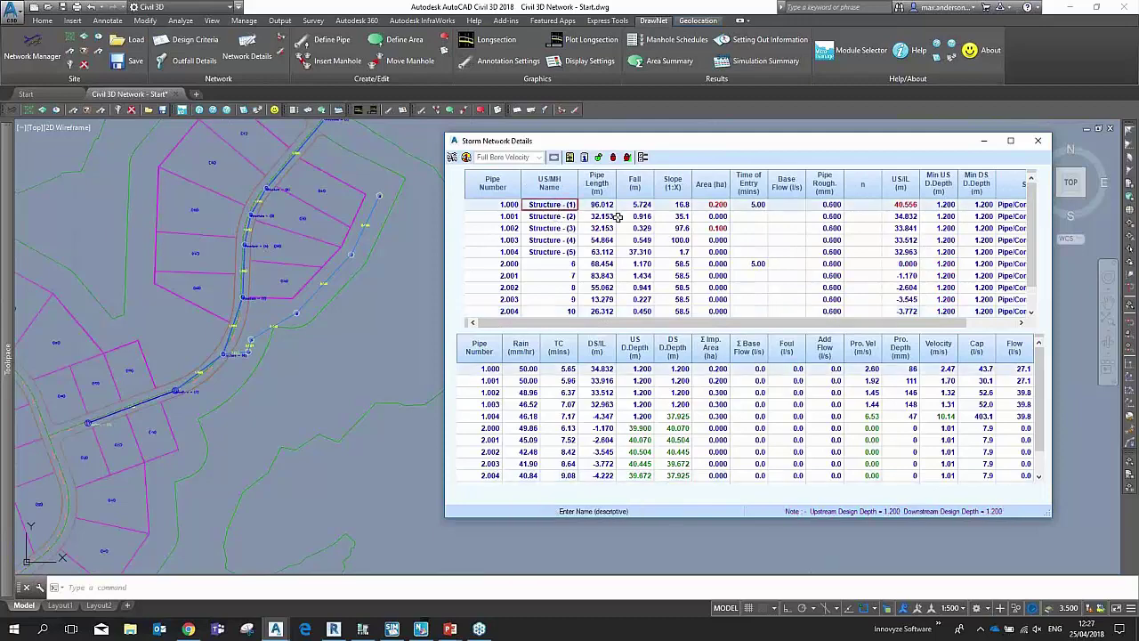
pyautogui.write('MH1')
pyautogui.click(584, 158)
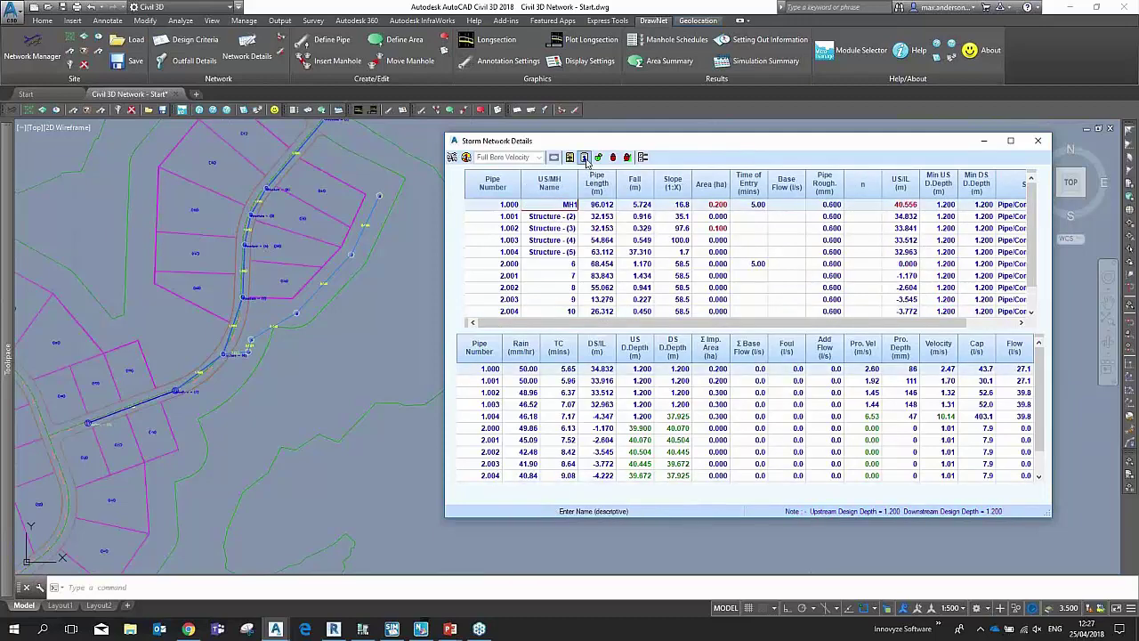
pyautogui.click(1045, 143)
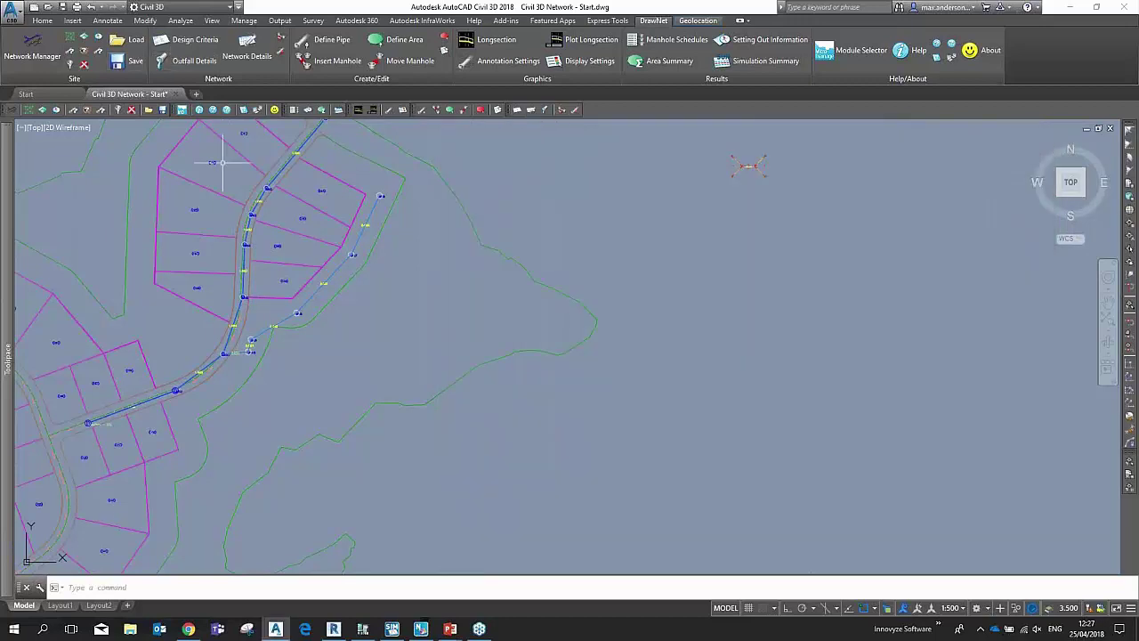
# Step: Reopen the storm network details and set the impermeable area of pipe 2.000 to 0.100 ha
pyautogui.click(241, 55)
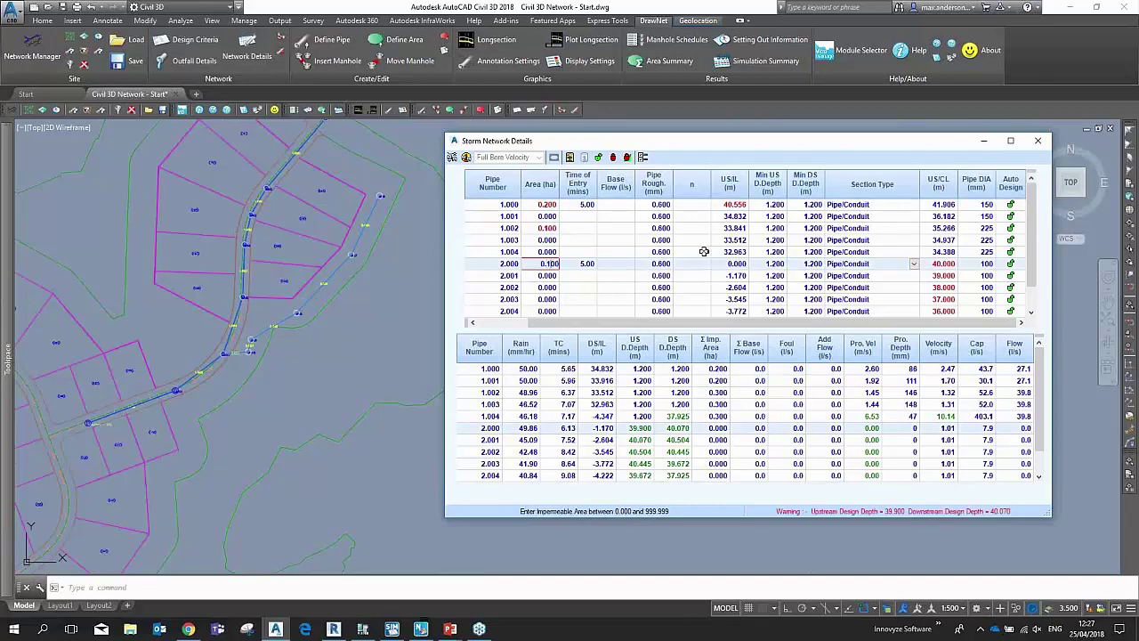
pyautogui.press('Tab')
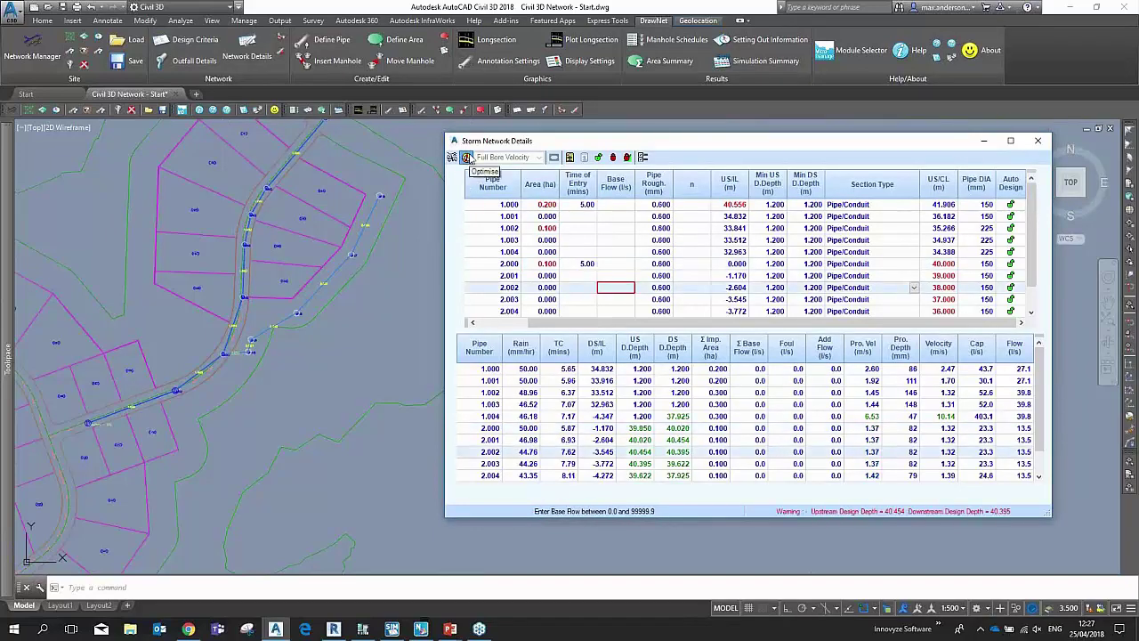
# Step: Optimise the extended storm network from its network details, confirm the optimisation, and minimise the details window
pyautogui.click(465, 157)
pyautogui.click(558, 328)
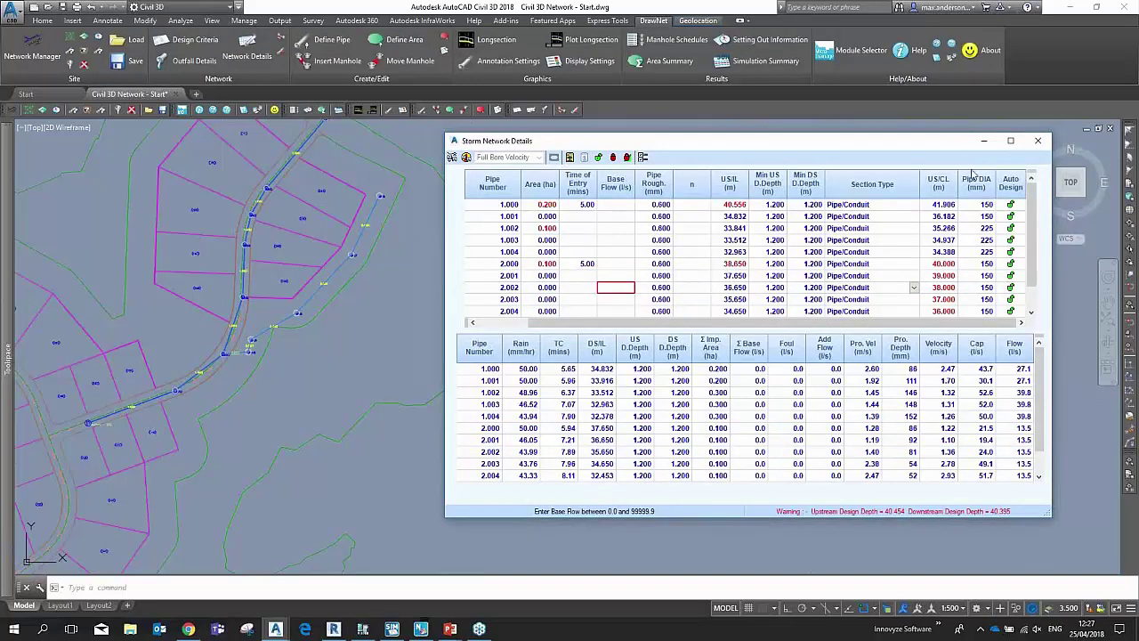
pyautogui.click(984, 141)
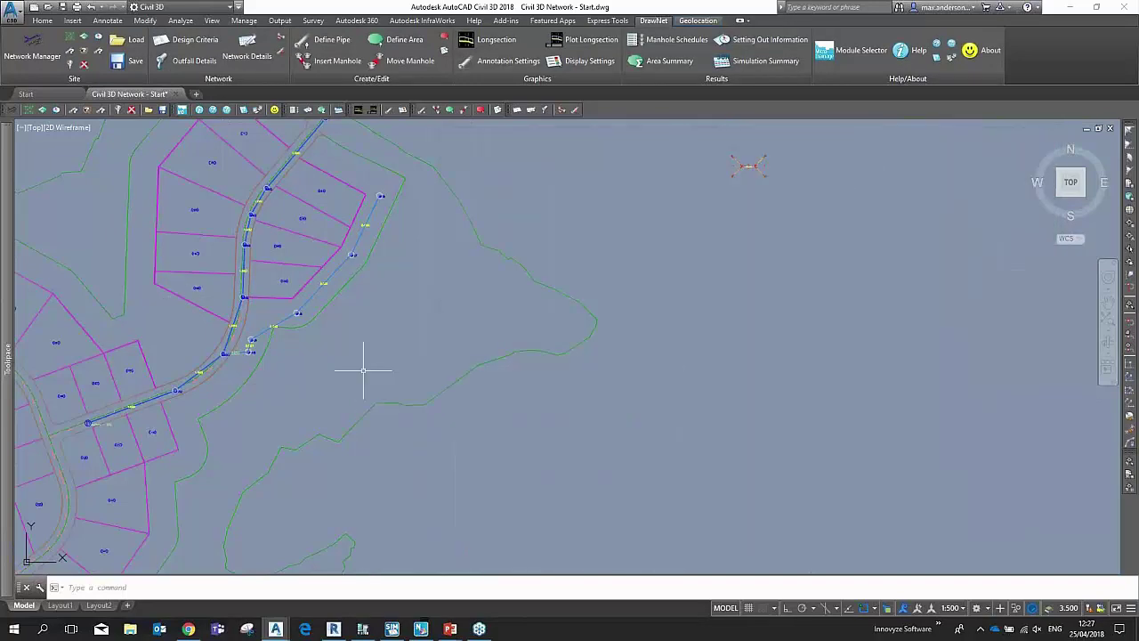
# Step: Bring up the Network Manager and export the extended storm Network - (1) with its new branch to Civil 3D
pyautogui.moveTo(363, 371); pyautogui.dragTo(600, 406, button='middle')
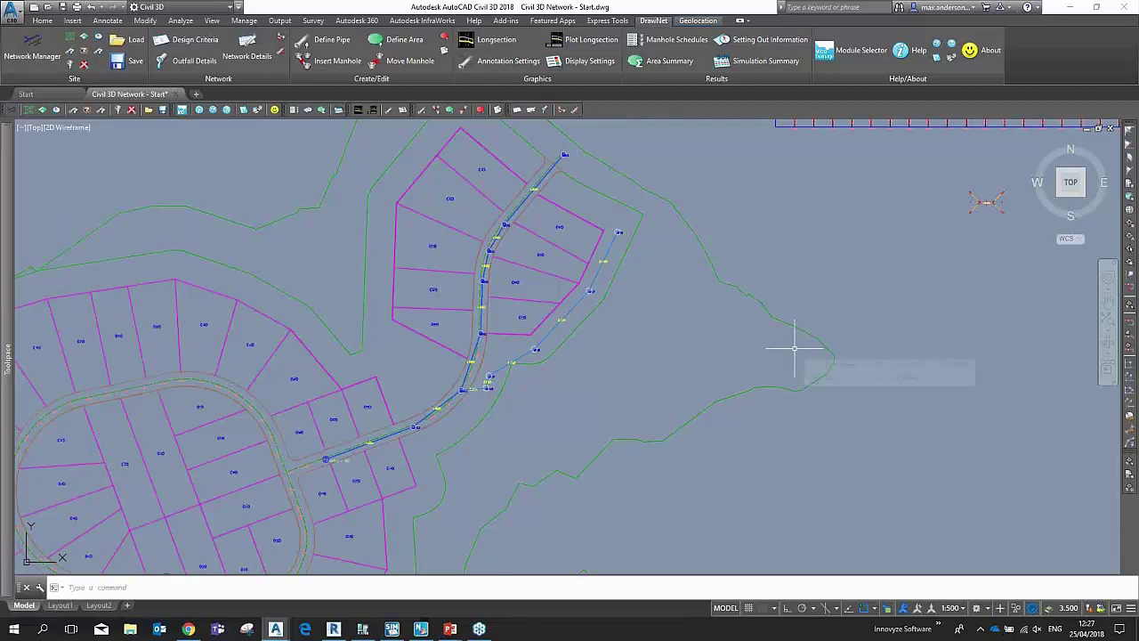
pyautogui.click(53, 56)
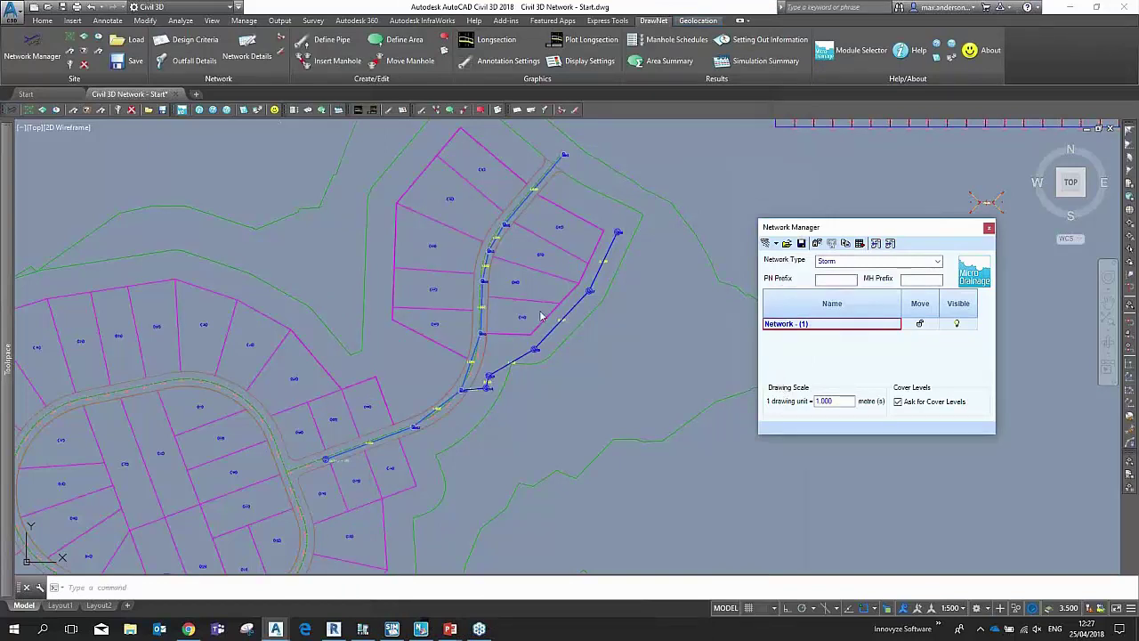
pyautogui.scroll(3, 552, 334)
pyautogui.scroll(2, 552, 333)
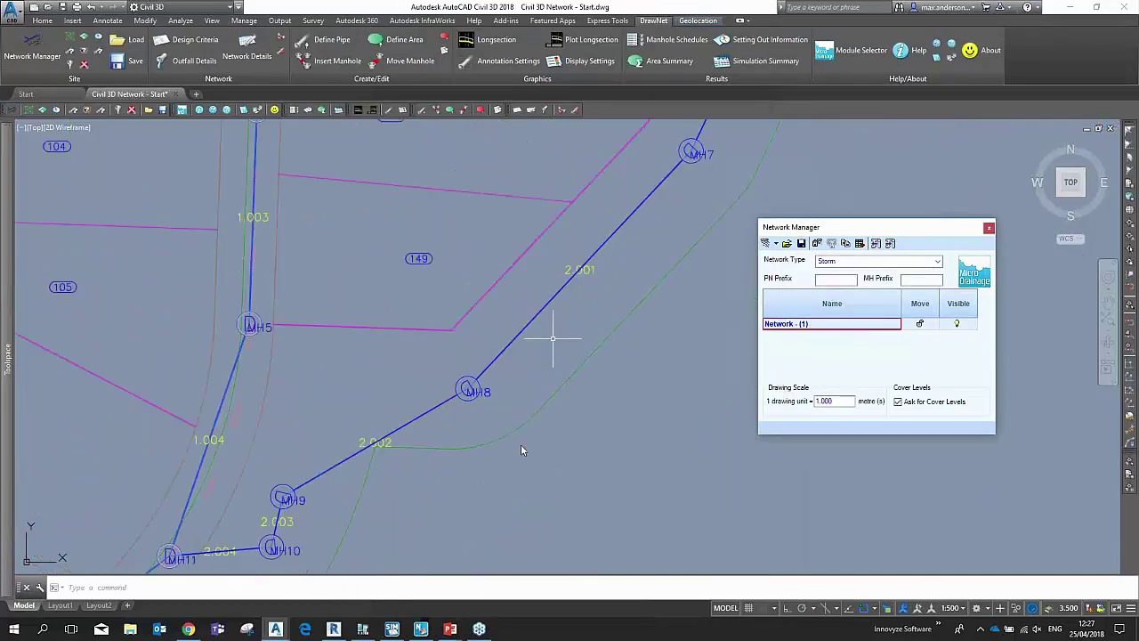
# Step: Review the exported pipes of Network - (1) in the Civil 3D Prospector list, including those of the new 2.000 branch
pyautogui.moveTo(565, 453); pyautogui.dragTo(712, 337, button='middle')
pyautogui.moveTo(5, 280)
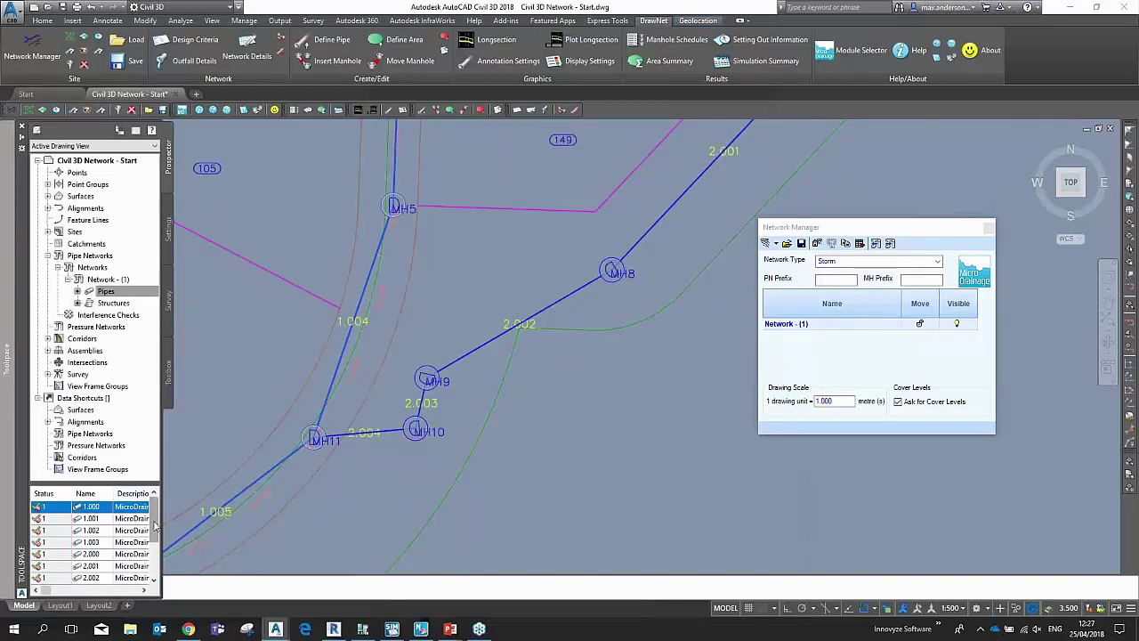
pyautogui.moveTo(157, 524); pyautogui.dragTo(156, 555)
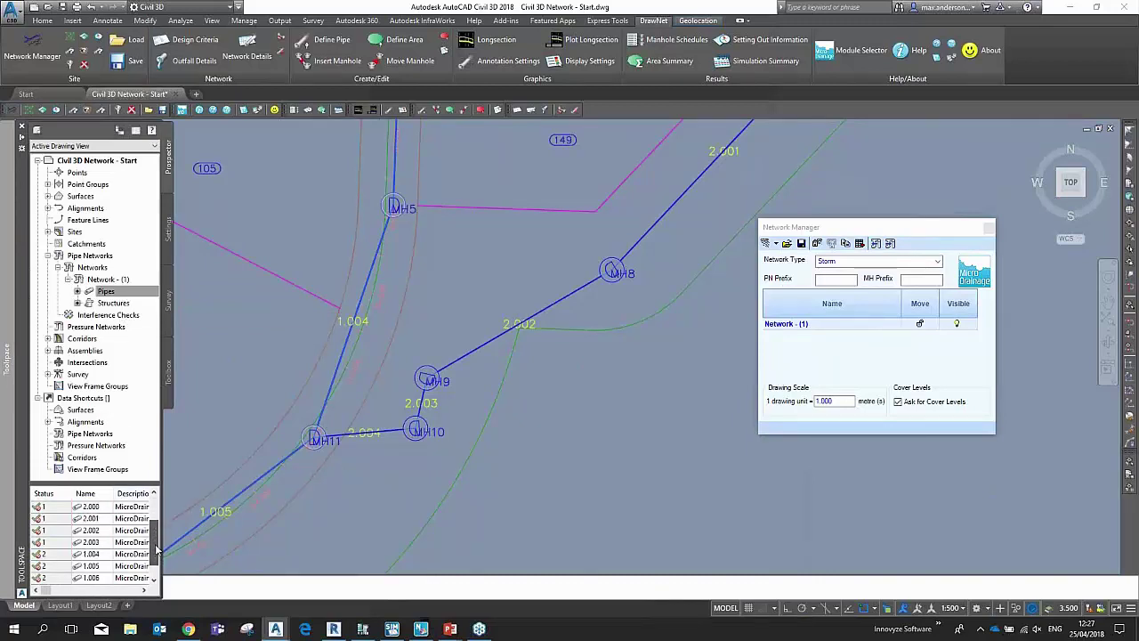
pyautogui.scroll(1, 96, 523)
pyautogui.click(96, 519)
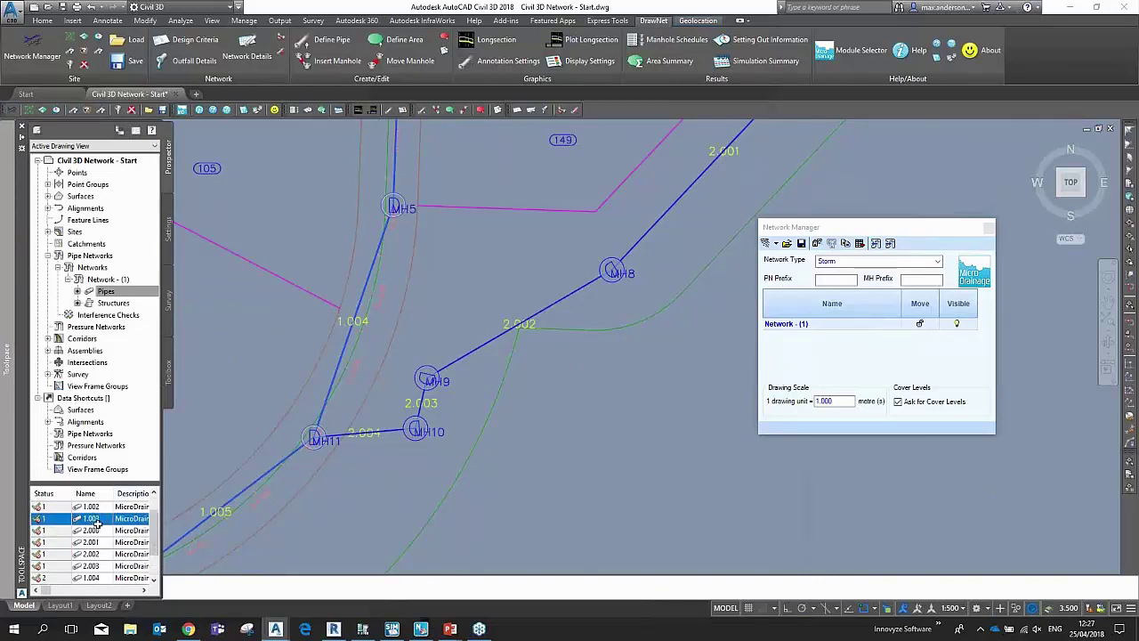
pyautogui.scroll(2, 98, 544)
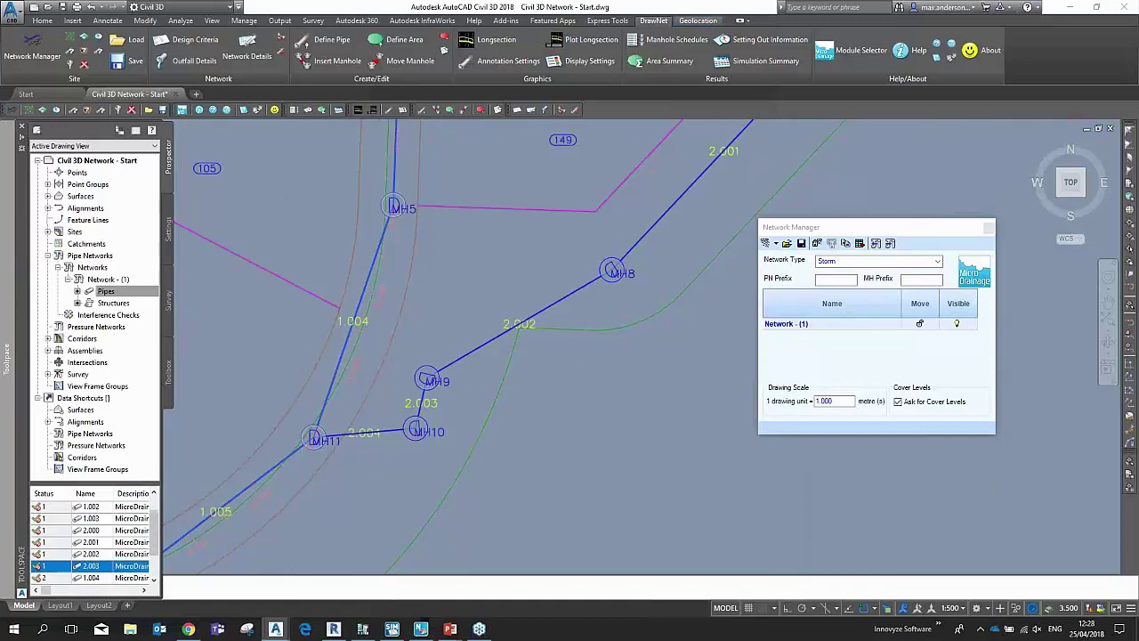
# Step: Delete the DrawNet manhole MH10 between MH9 and MH11 on the new branch
pyautogui.moveTo(618, 395); pyautogui.dragTo(644, 386, button='middle')
pyautogui.scroll(-5, 588, 384)
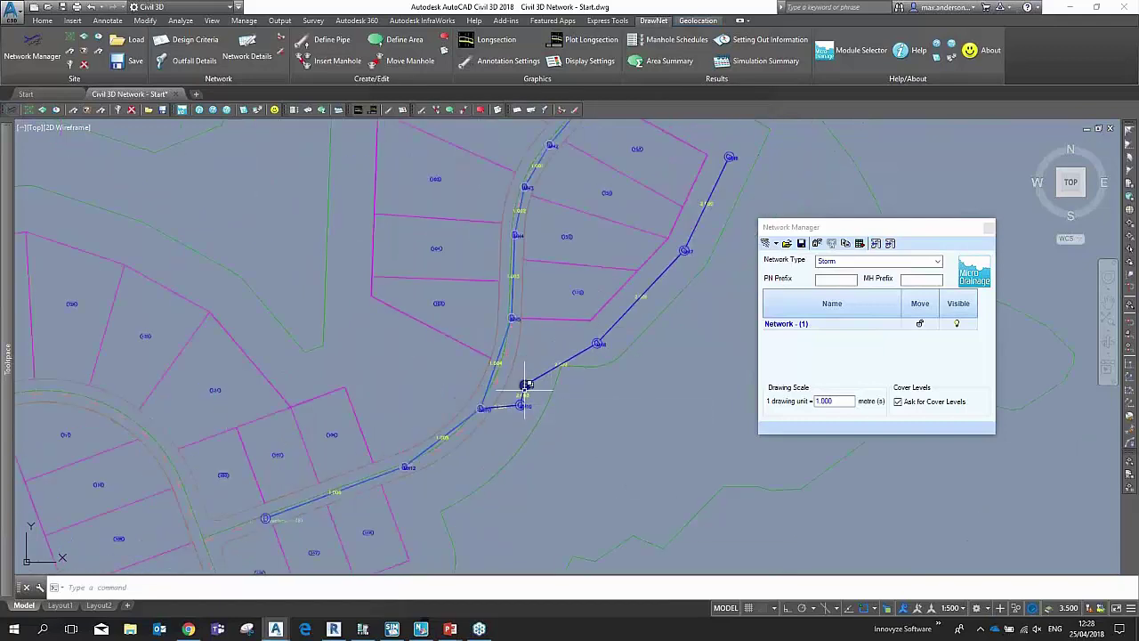
pyautogui.moveTo(598, 463); pyautogui.dragTo(637, 419, button='middle')
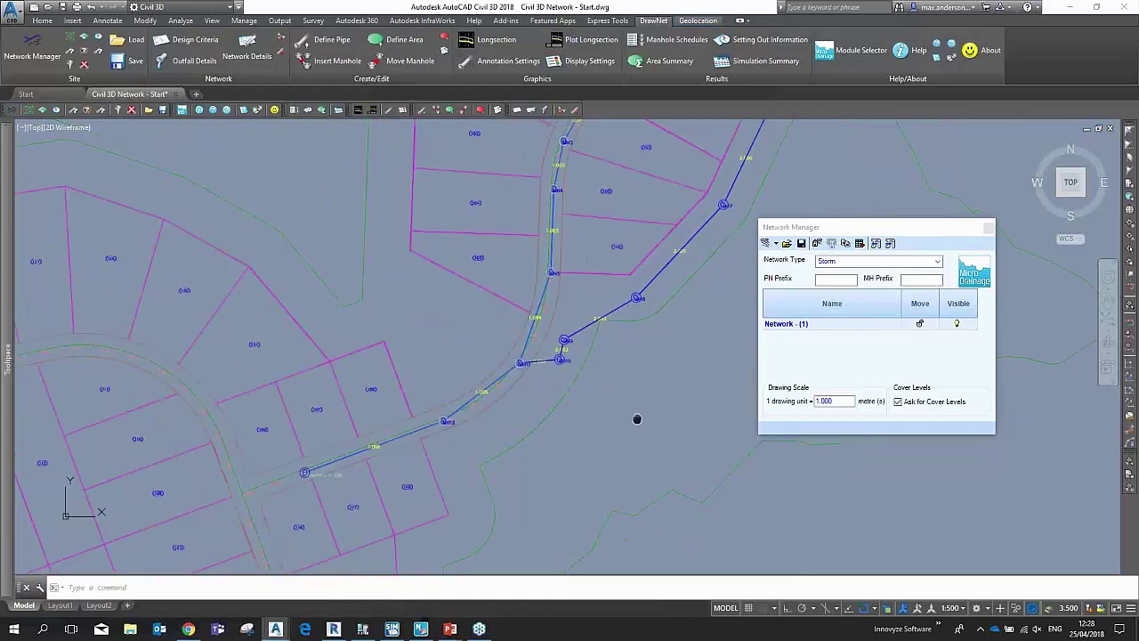
pyautogui.scroll(6, 542, 382)
pyautogui.moveTo(498, 325); pyautogui.dragTo(460, 453, button='middle')
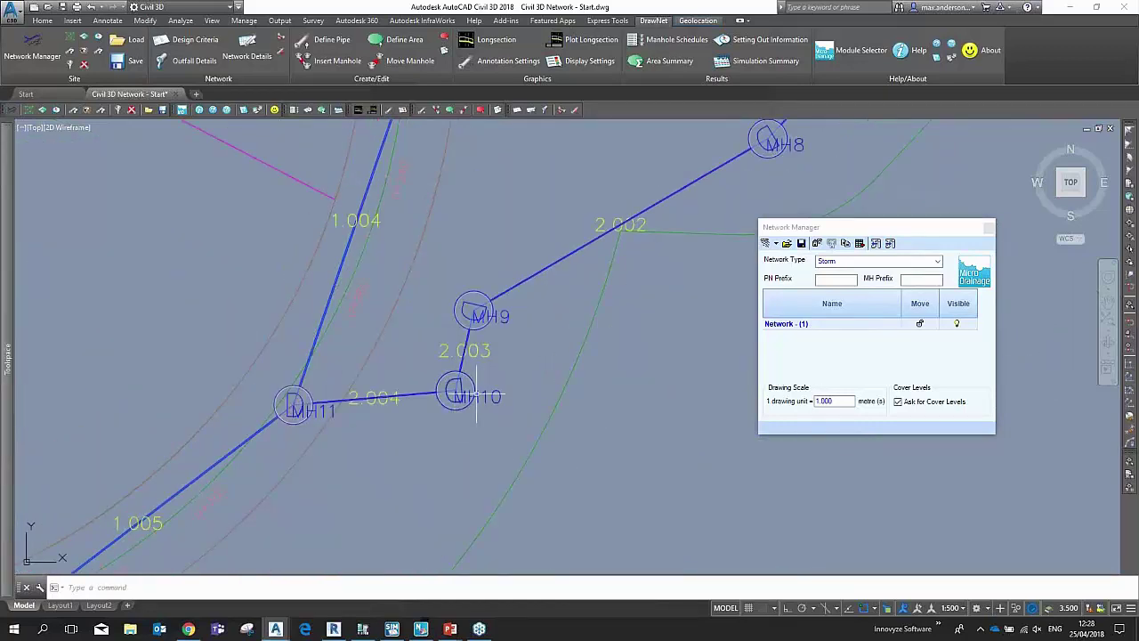
pyautogui.scroll(4, 477, 391)
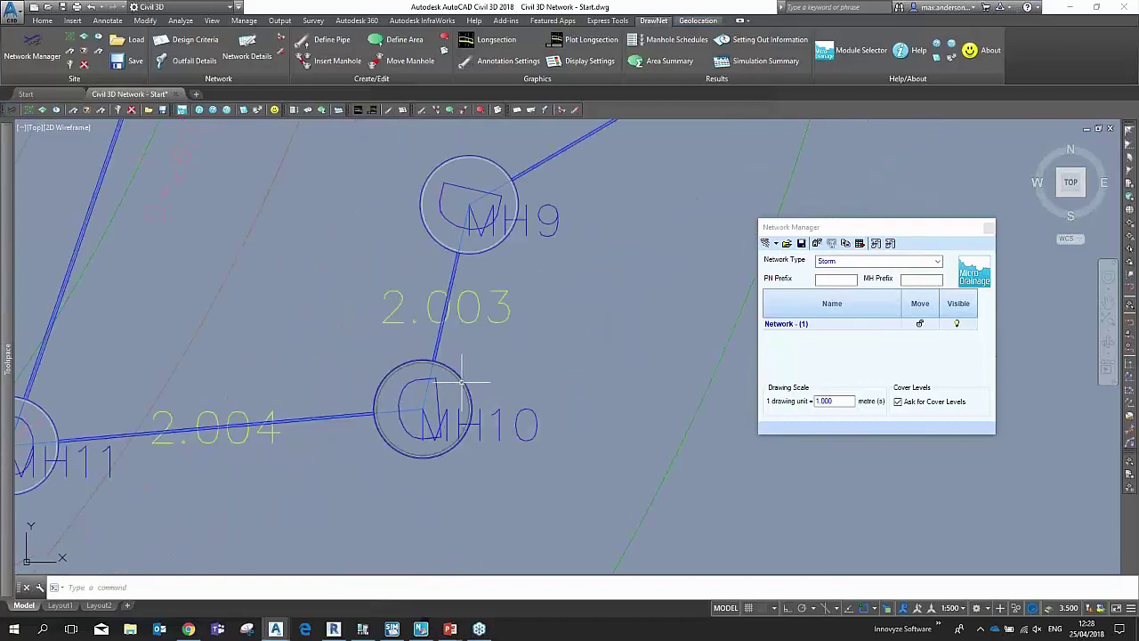
pyautogui.click(461, 383)
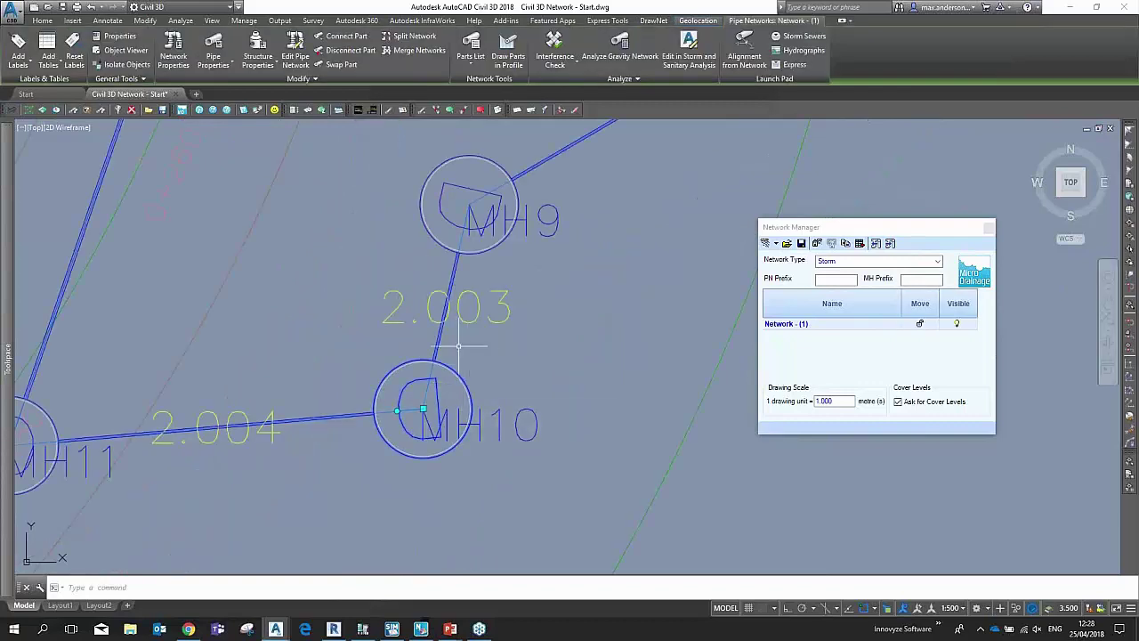
pyautogui.press('Escape')
pyautogui.scroll(4, 414, 383)
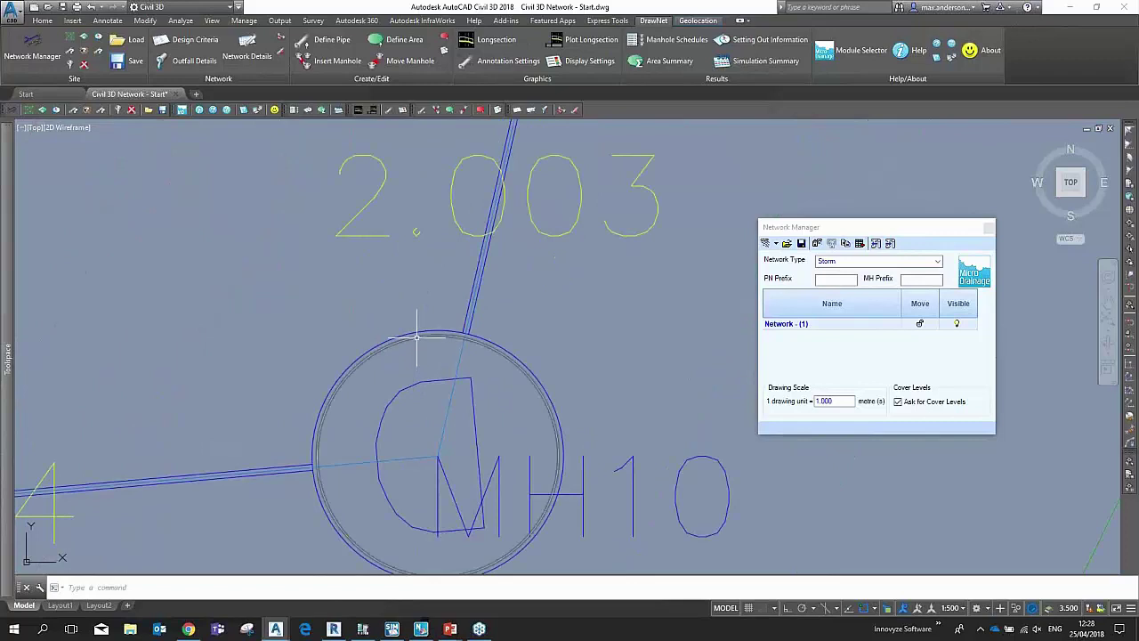
pyautogui.click(415, 334)
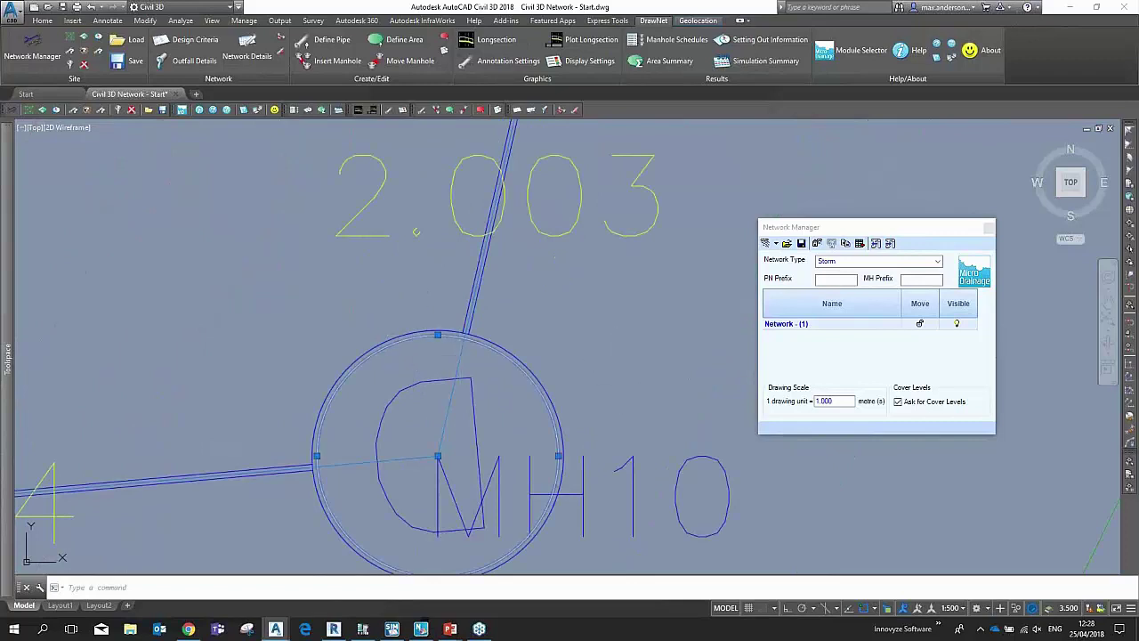
pyautogui.press('Delete')
# Step: Export the edited network to Civil 3D again, deleting the leftover structure MH10 and pipe 2.004 and accepting the additional surface vertices prompt
pyautogui.scroll(-6, 560, 338)
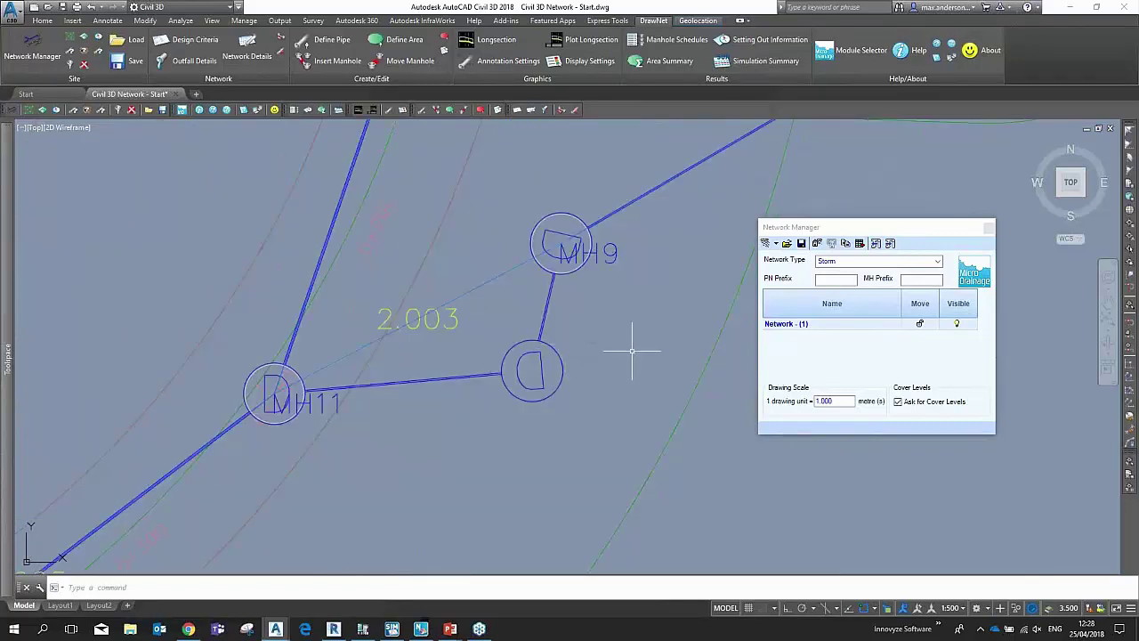
pyautogui.moveTo(676, 313); pyautogui.dragTo(626, 547, button='middle')
pyautogui.scroll(-4, 627, 481)
pyautogui.moveTo(627, 480)
pyautogui.mouseDown(button='middle')
pyautogui.moveTo(649, 330)
pyautogui.moveTo(549, 338)
pyautogui.mouseUp(button='middle')
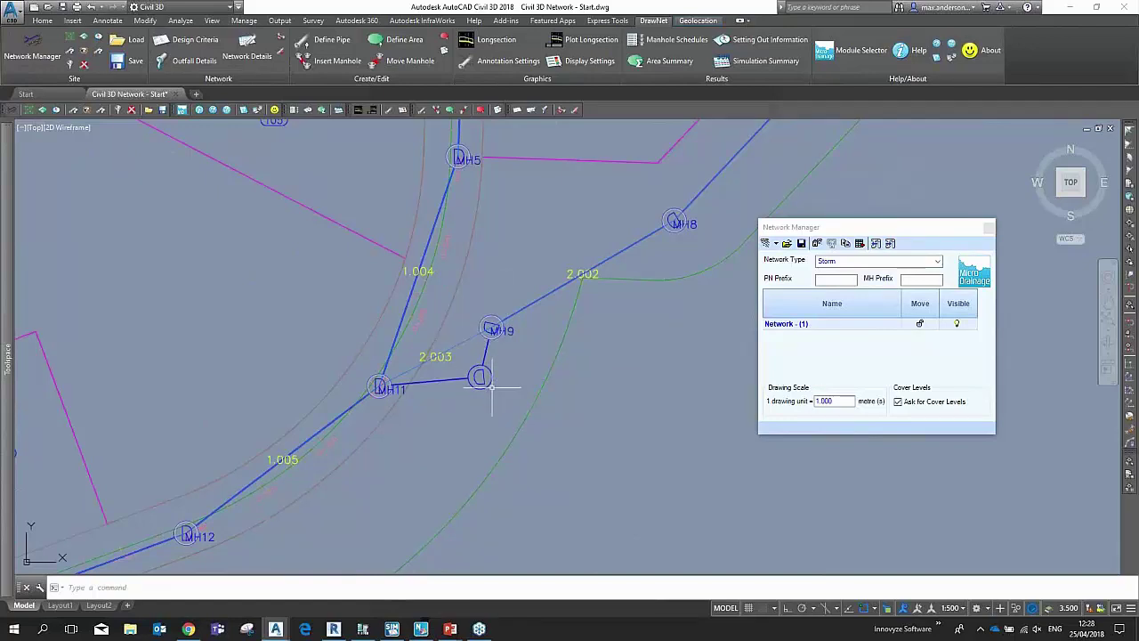
pyautogui.moveTo(534, 349)
pyautogui.mouseDown(button='middle')
pyautogui.moveTo(475, 453)
pyautogui.moveTo(427, 457)
pyautogui.mouseUp(button='middle')
pyautogui.scroll(-2, 427, 458)
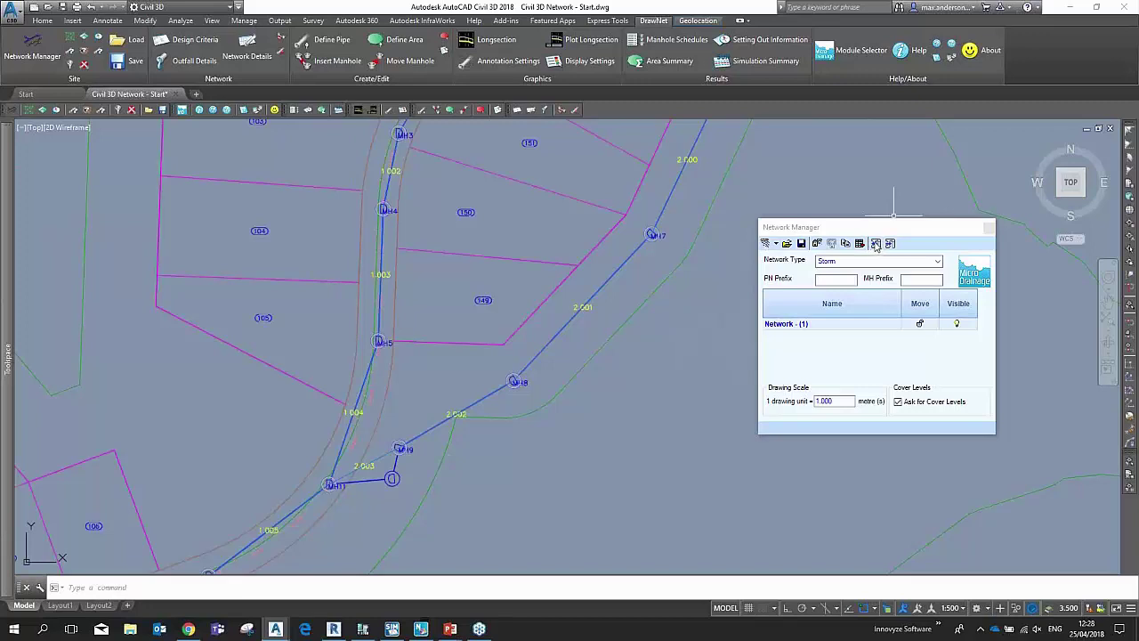
pyautogui.click(876, 244)
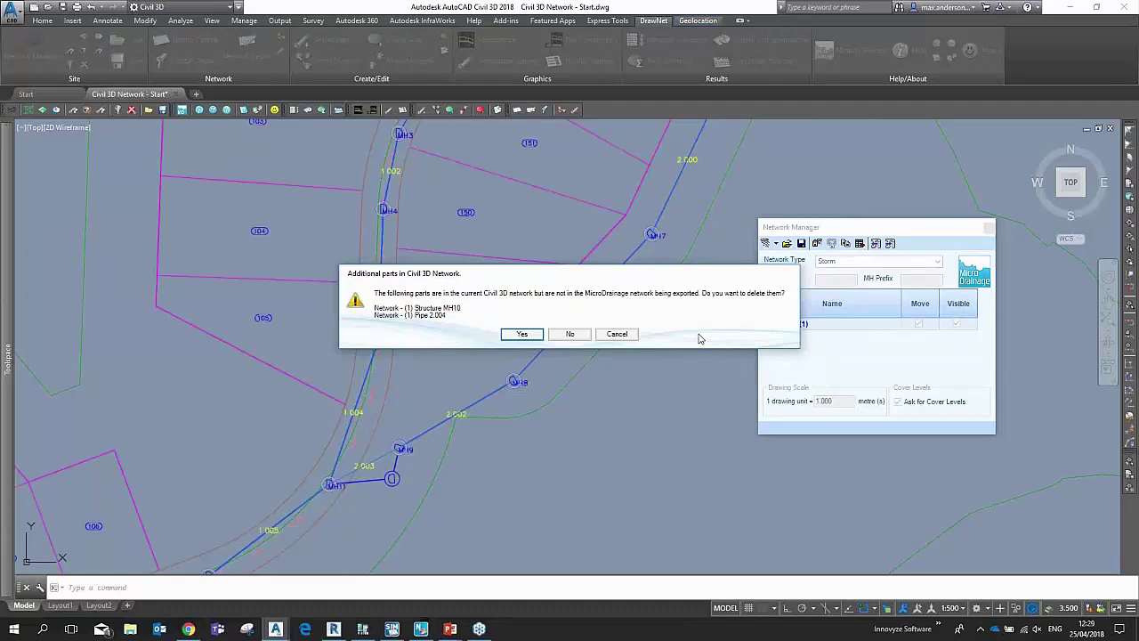
pyautogui.click(528, 335)
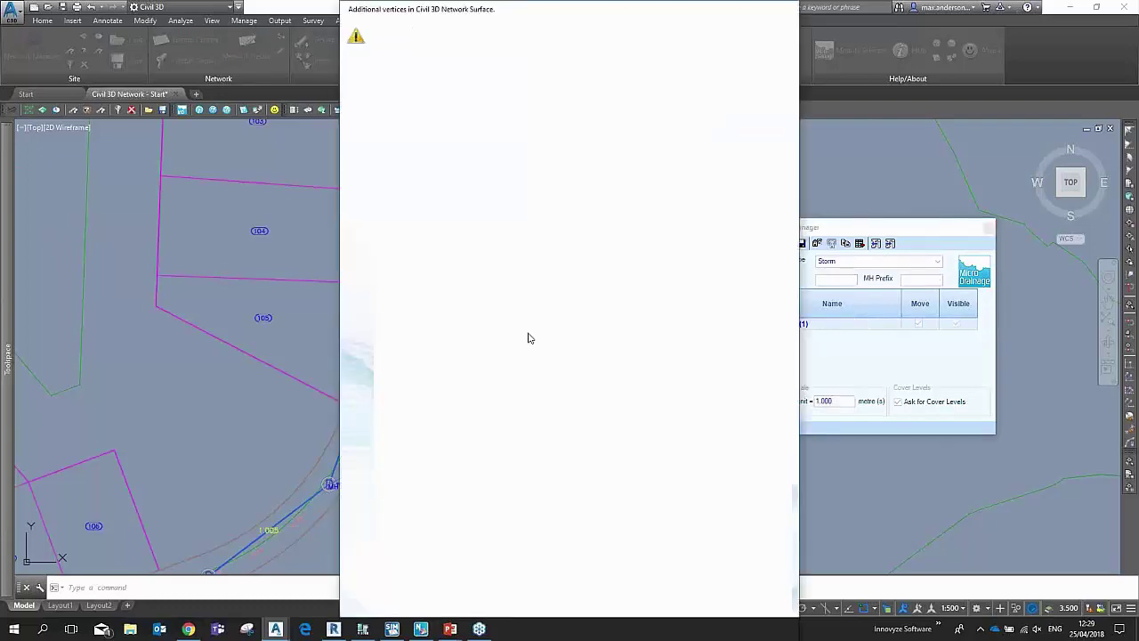
pyautogui.press('Return')
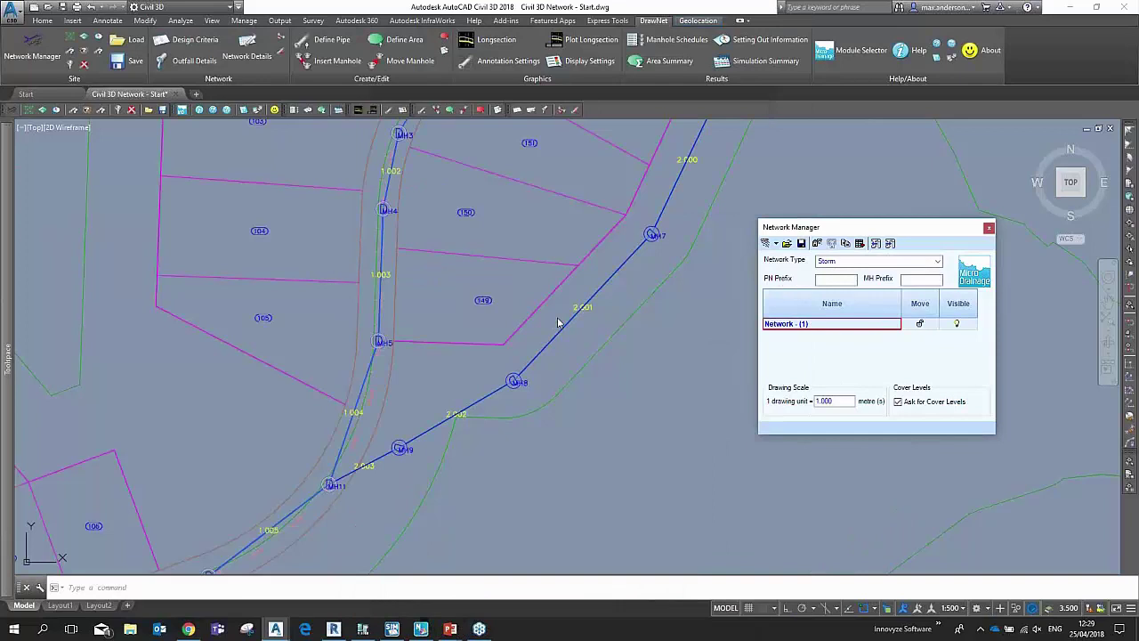
# Step: Load the network file 3rd Branch Pre-swales from Sunday Folder, overwriting the drawing's existing DrawNet data
pyautogui.scroll(-2, 487, 349)
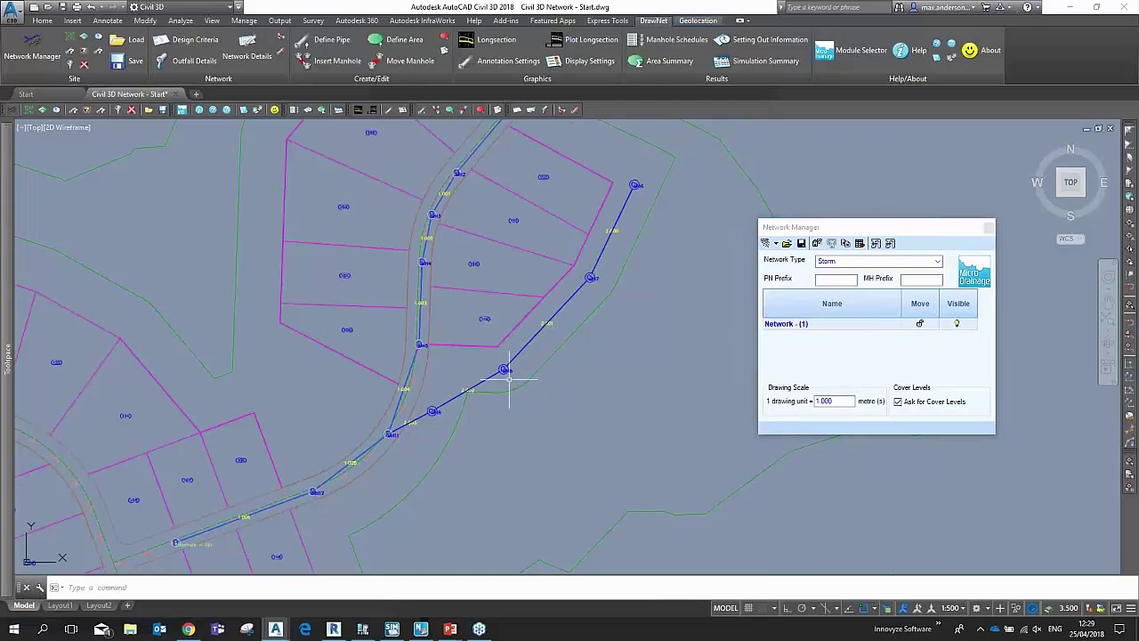
pyautogui.scroll(-3, 509, 379)
pyautogui.scroll(2, 528, 413)
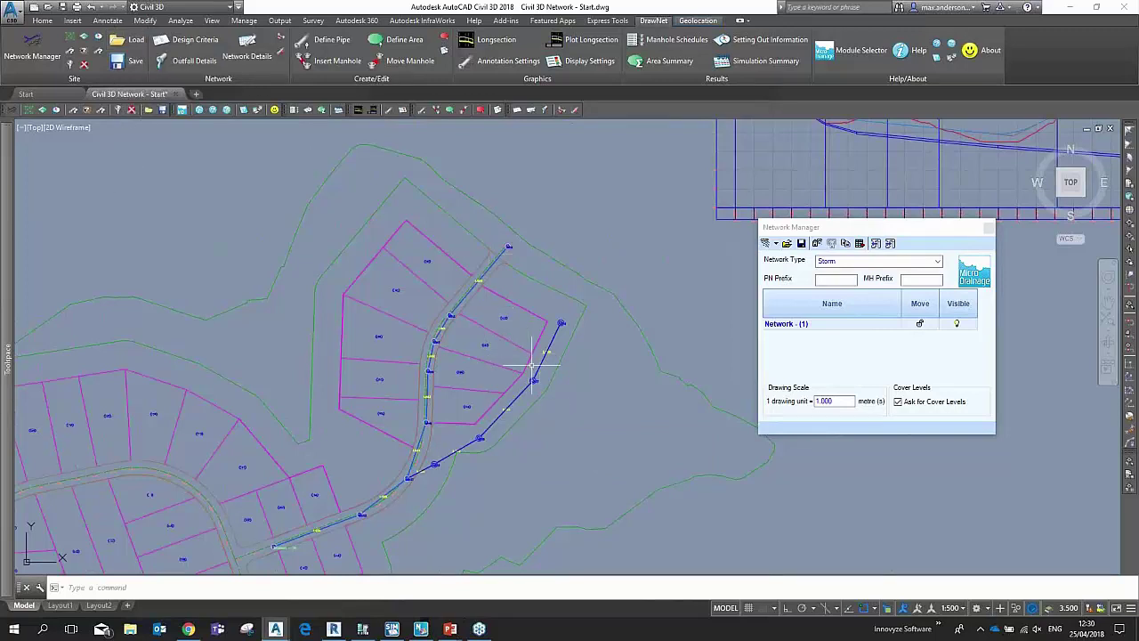
pyautogui.click(129, 40)
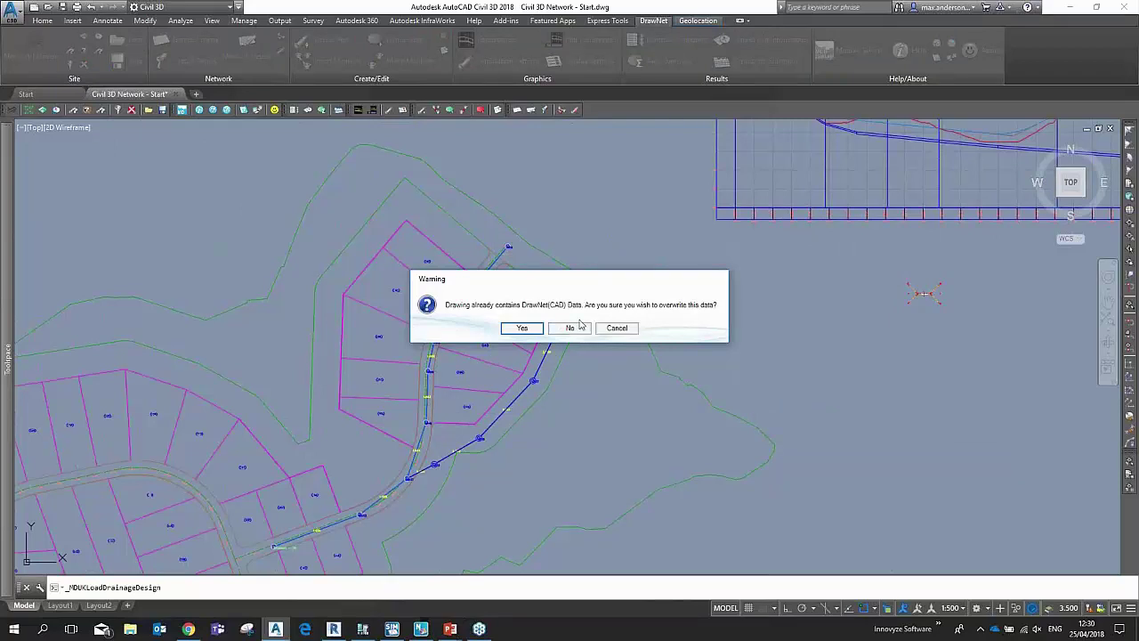
pyautogui.click(523, 328)
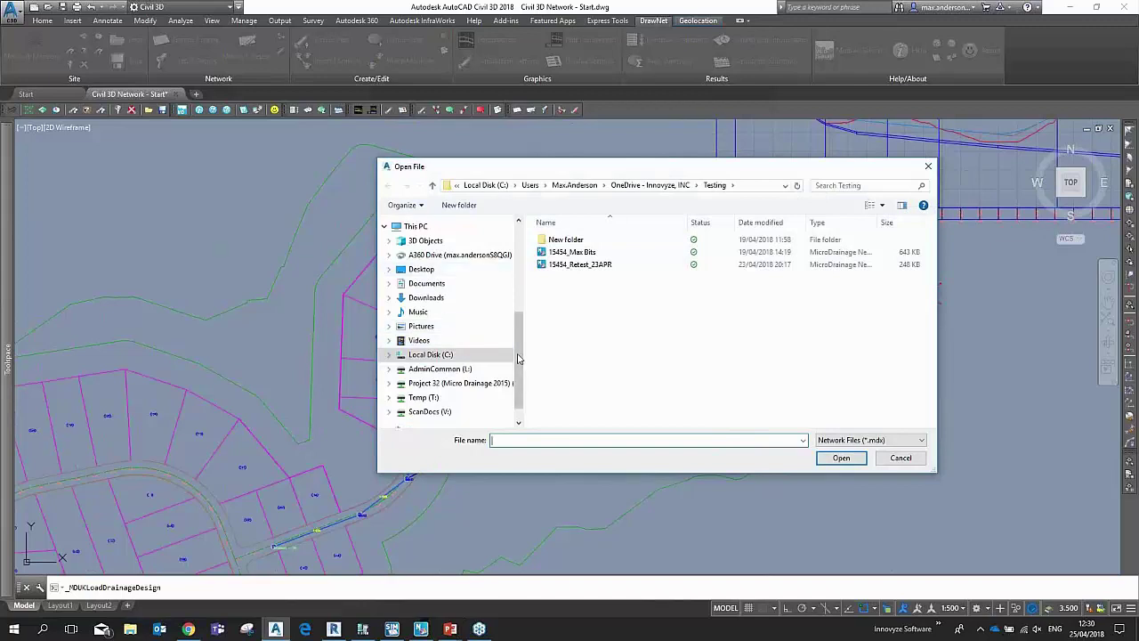
pyautogui.scroll(2, 454, 294)
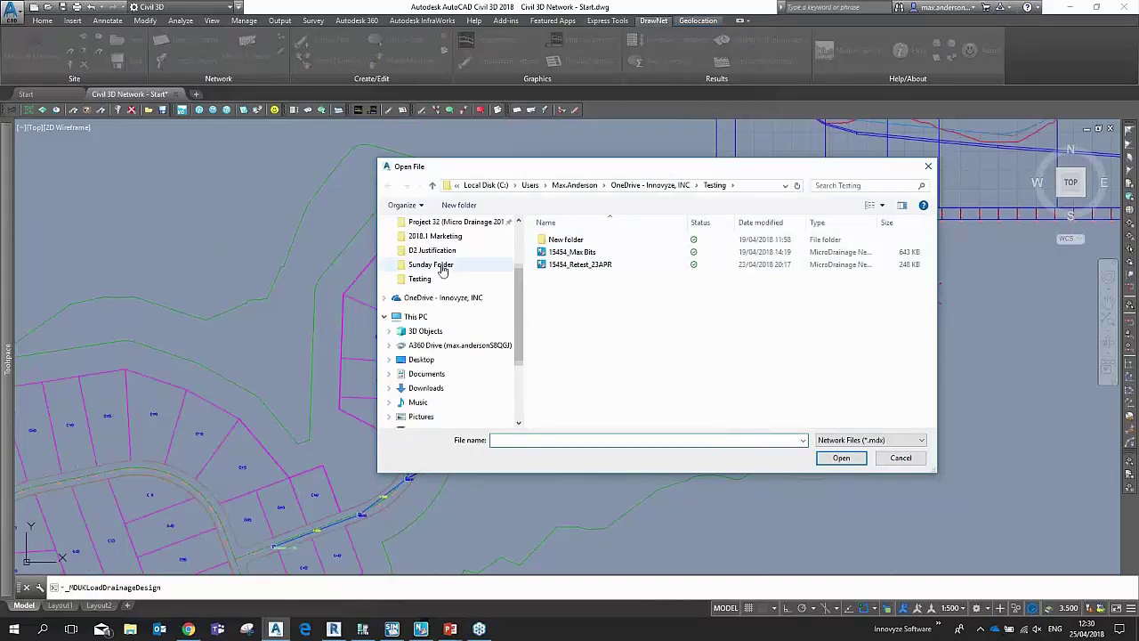
pyautogui.click(430, 265)
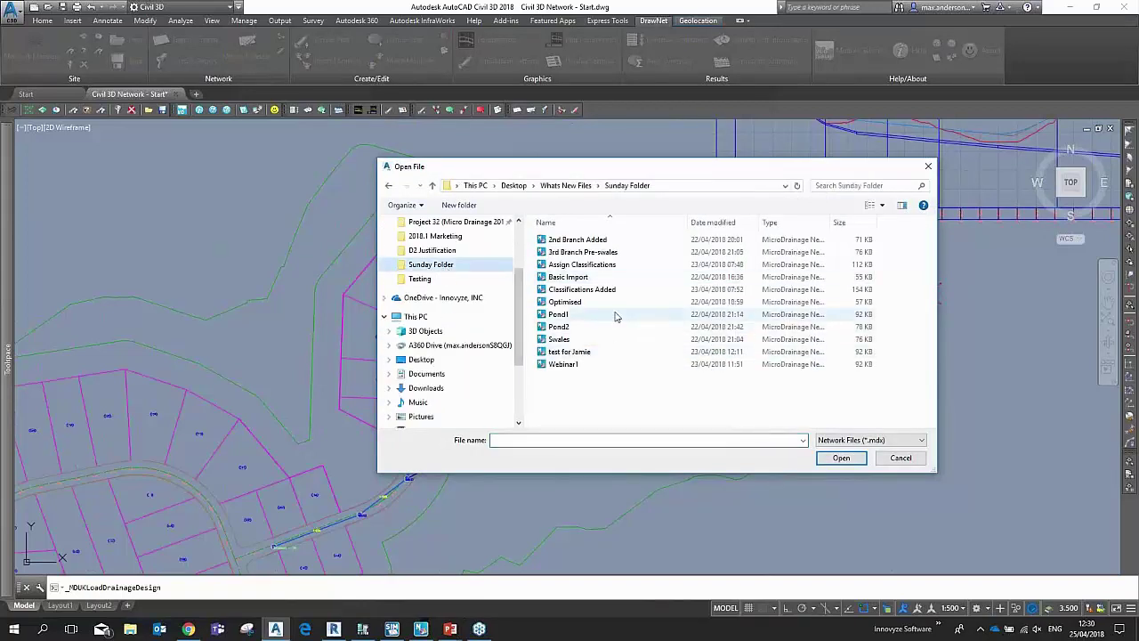
pyautogui.doubleClick(629, 257)
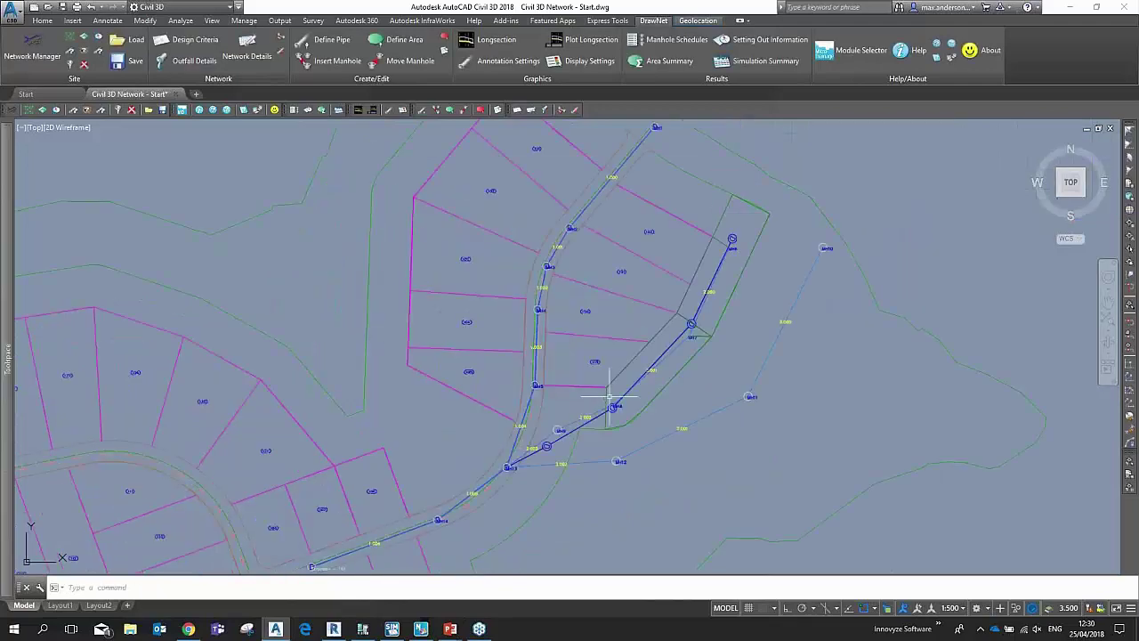
# Step: Set the section type of pipe 2.001 between MH7 and MH8 to 1:3 Swale in its DrawNet properties
pyautogui.scroll(4, 688, 355)
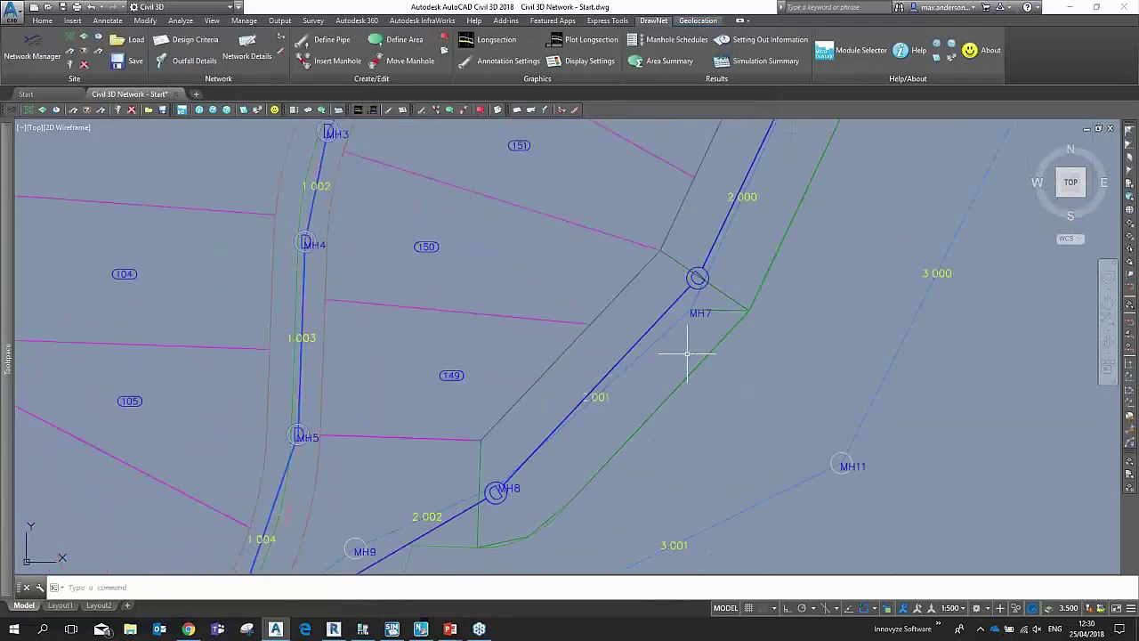
pyautogui.scroll(-4, 776, 399)
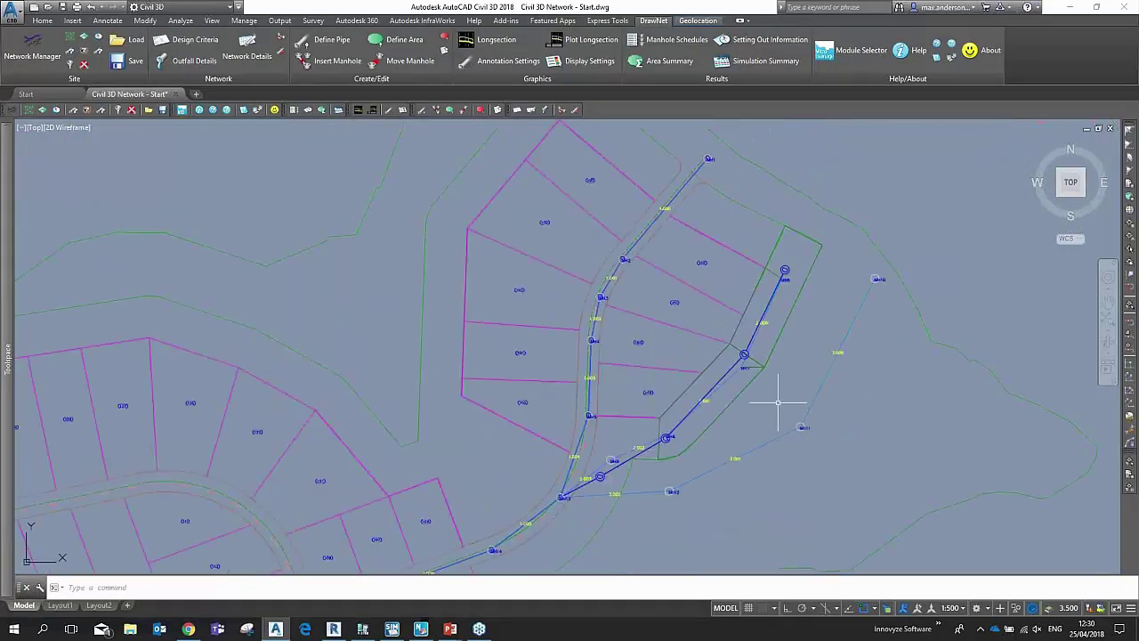
pyautogui.moveTo(731, 375)
pyautogui.rightClick(730, 376)
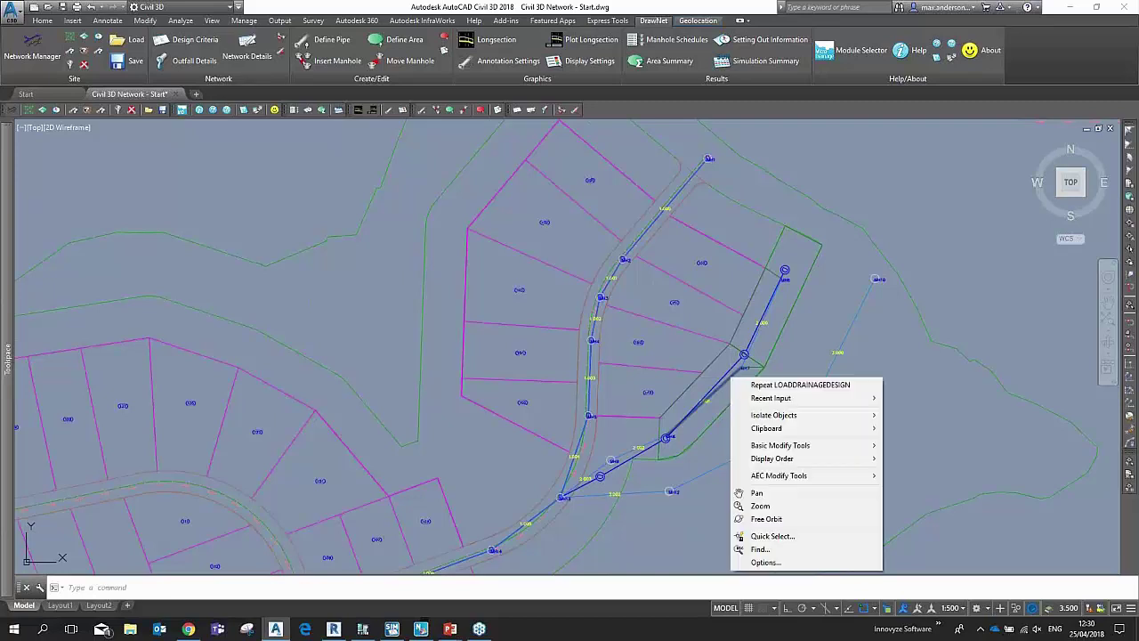
pyautogui.click(723, 379)
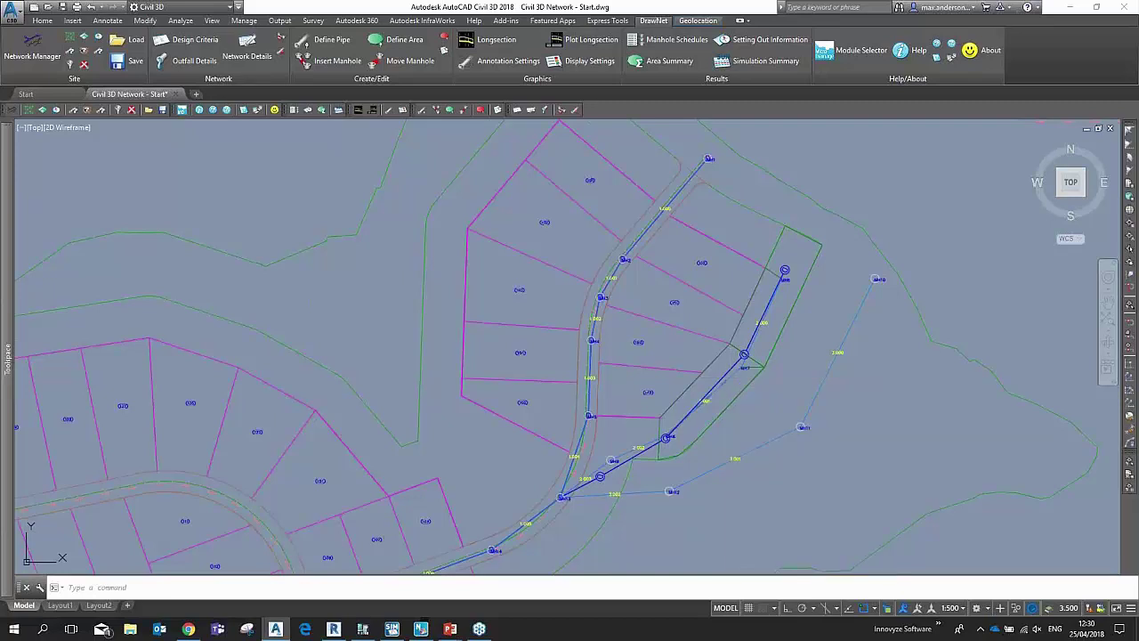
pyautogui.rightClick(728, 376)
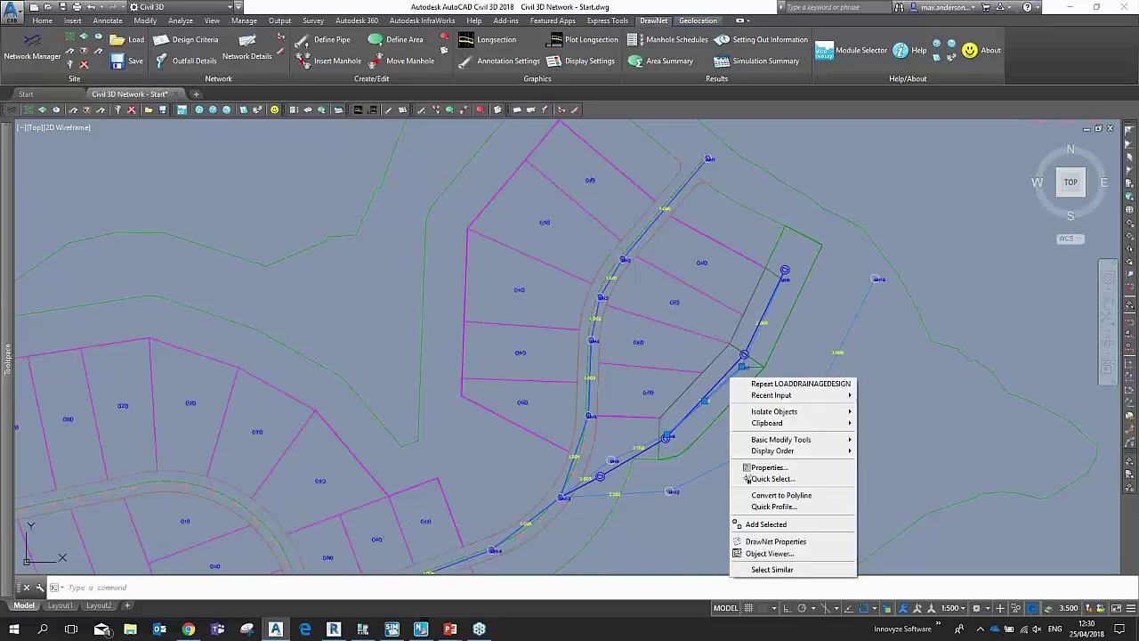
pyautogui.click(792, 540)
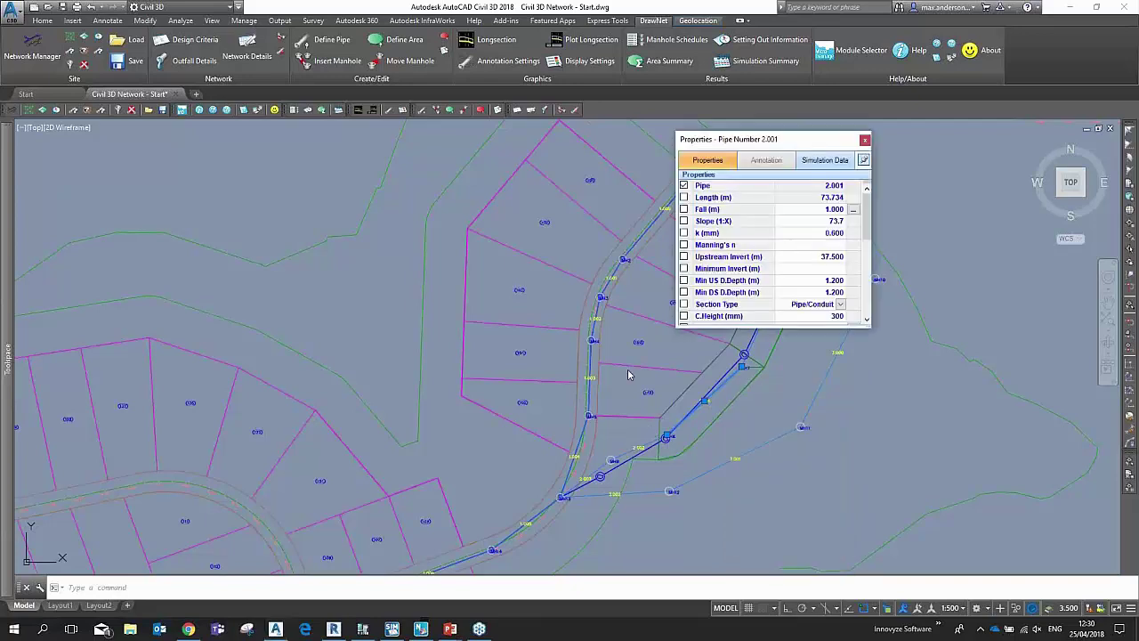
pyautogui.click(840, 305)
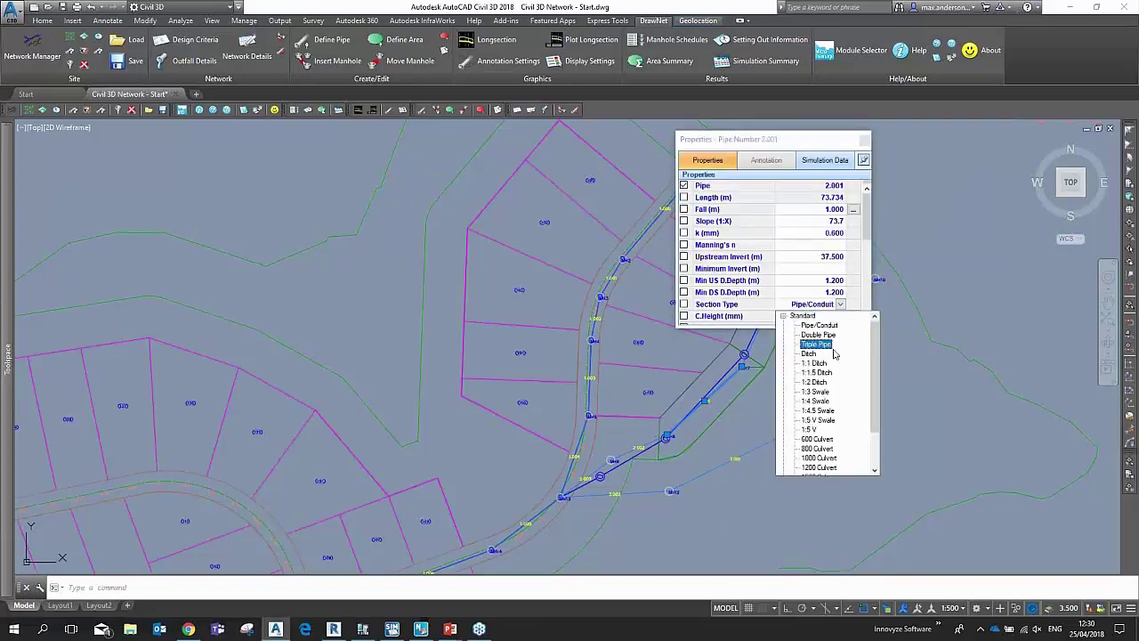
pyautogui.click(829, 394)
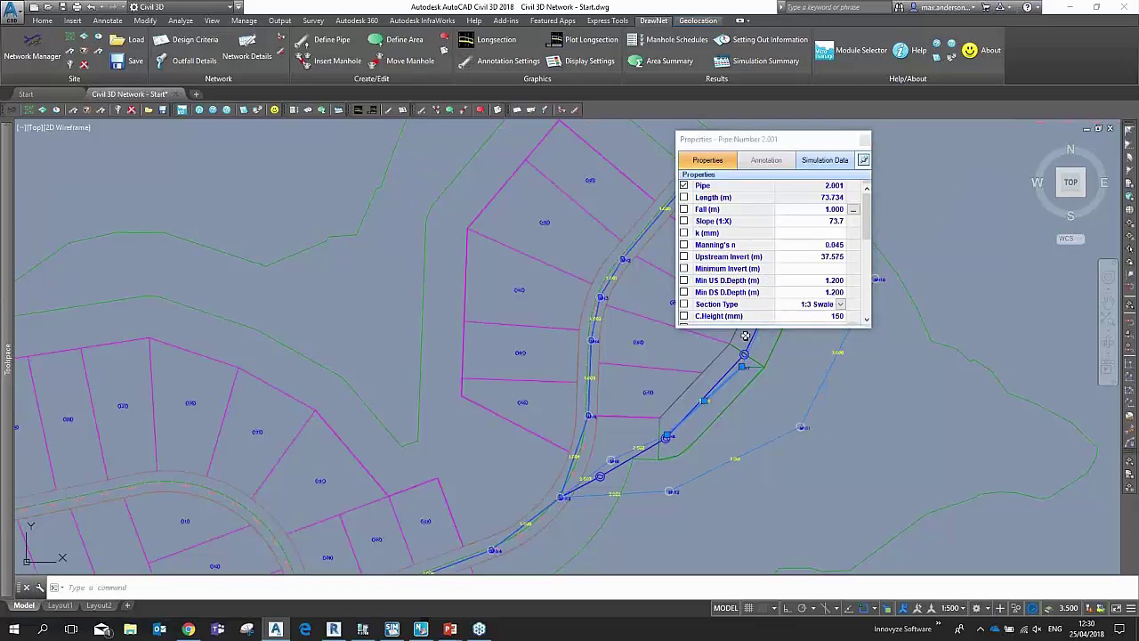
pyautogui.click(865, 141)
# Step: Set the section type of pipe 2.000 to 1:3 Swale in the Storm Network Details
pyautogui.click(248, 49)
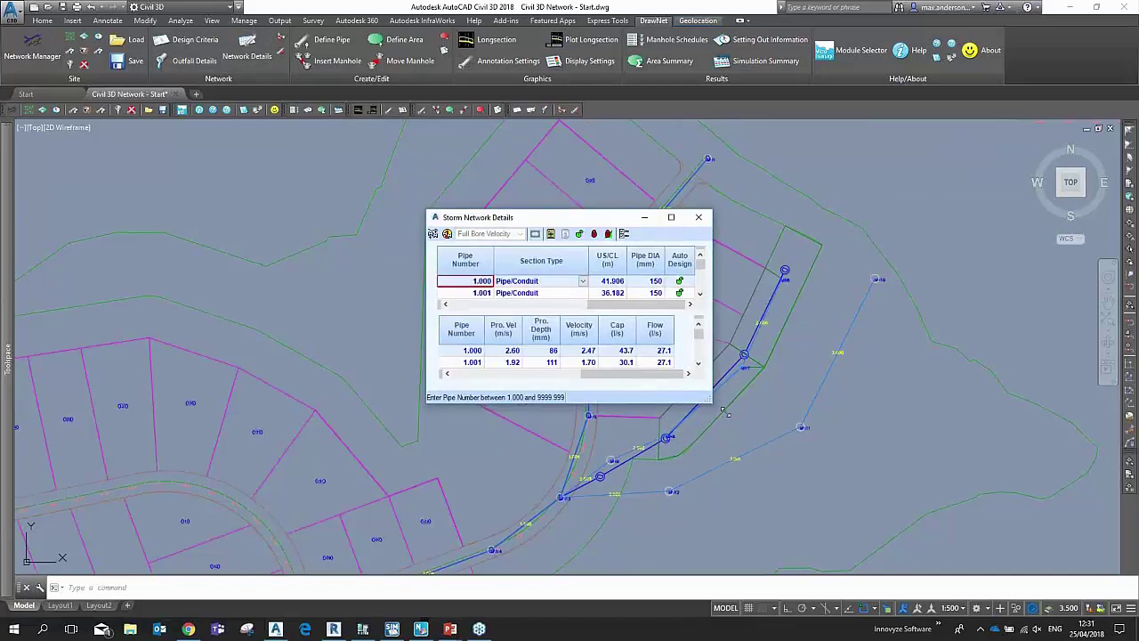
pyautogui.moveTo(725, 410); pyautogui.dragTo(1035, 561)
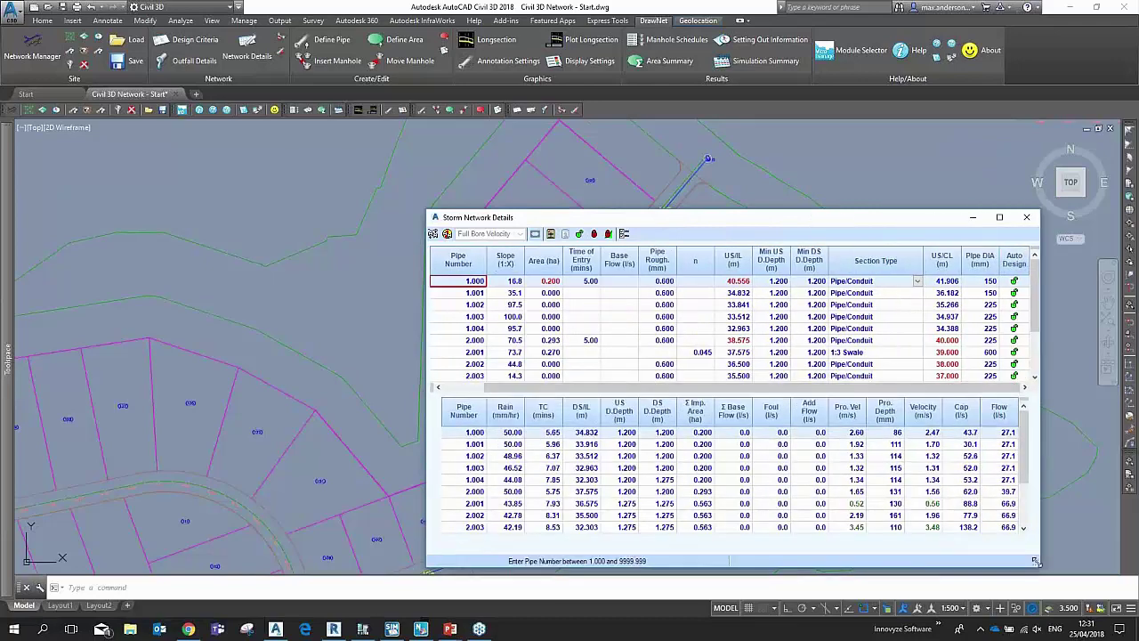
pyautogui.moveTo(841, 217); pyautogui.dragTo(731, 129)
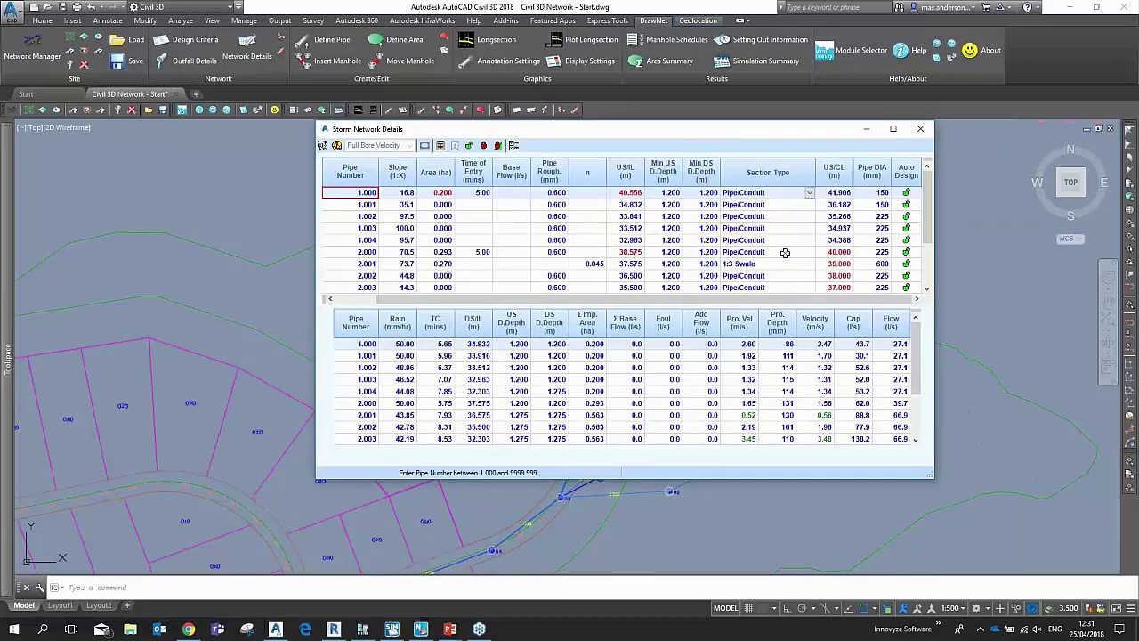
pyautogui.click(785, 252)
pyautogui.click(809, 252)
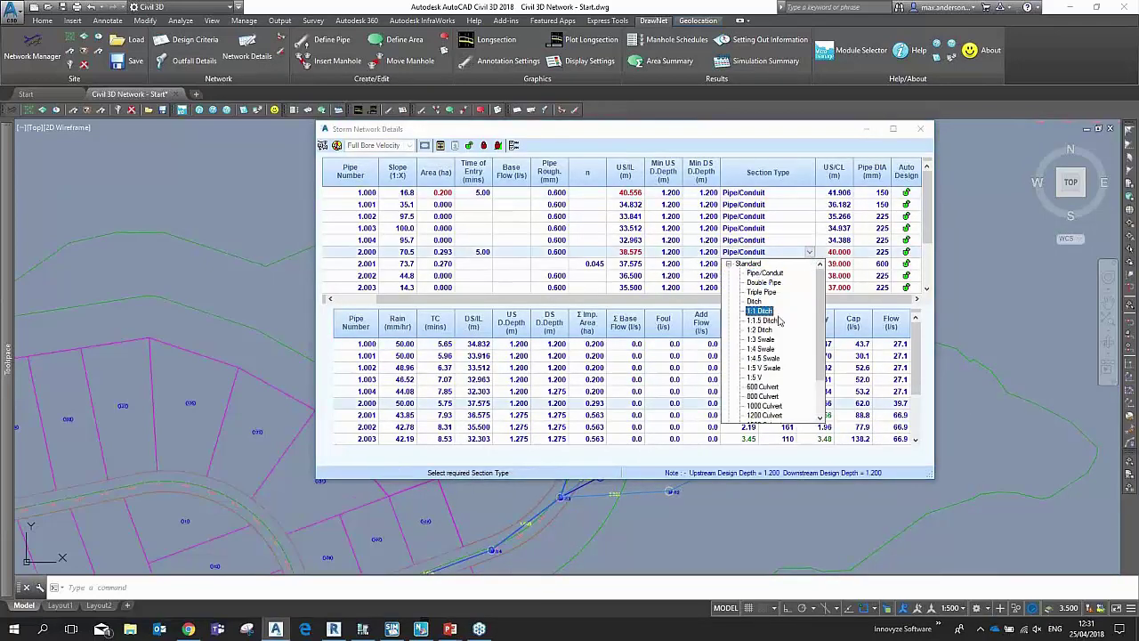
pyautogui.click(761, 339)
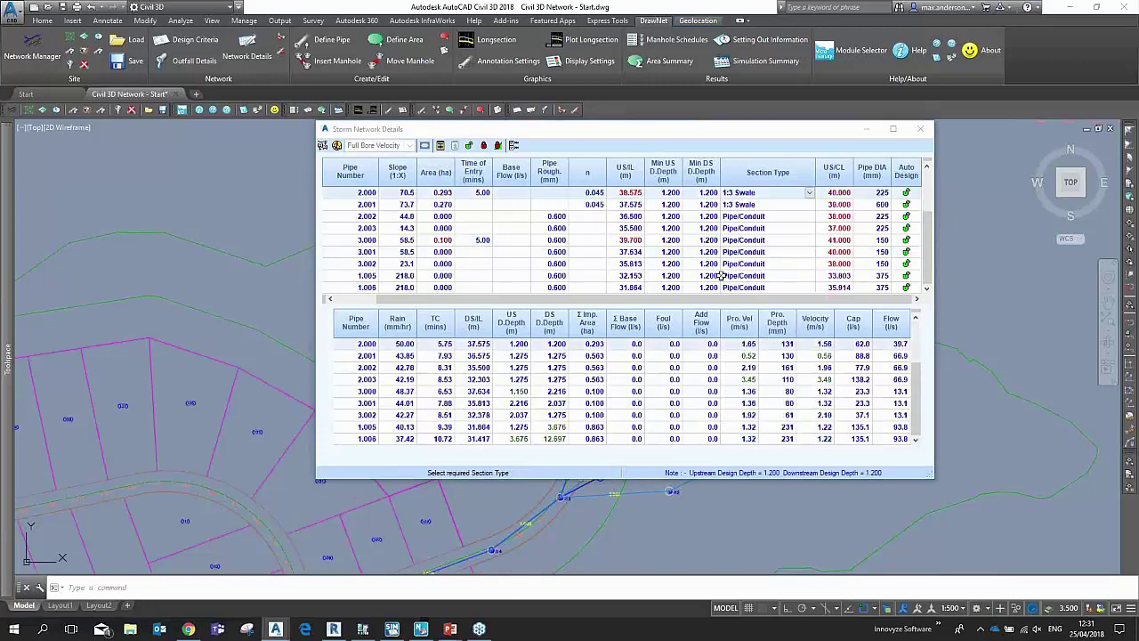
pyautogui.click(635, 218)
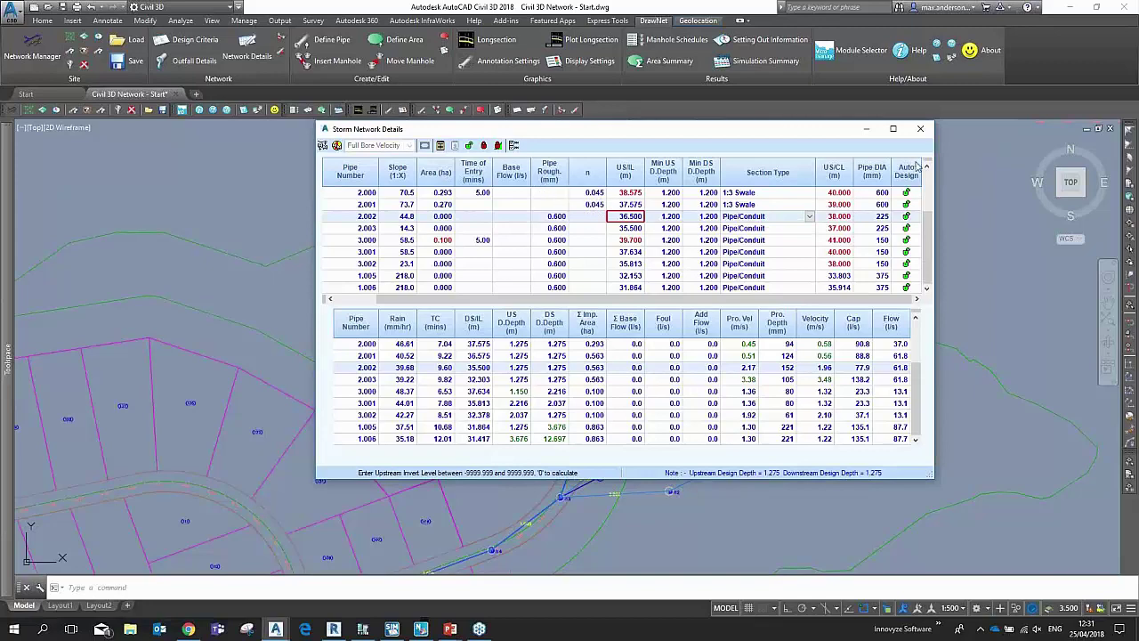
pyautogui.click(920, 131)
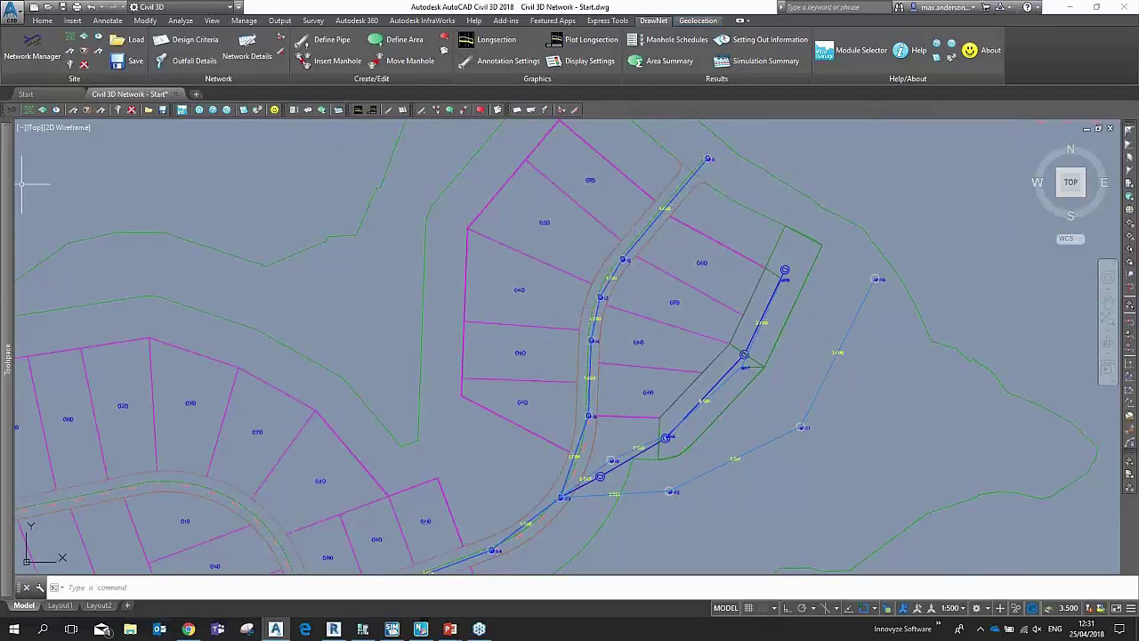
# Step: Export the network to Civil 3D, deleting leftover structures MH6 to MH9 and pipes 2.000 to 2.003, and accept the additional surface vertices prompt
pyautogui.click(32, 49)
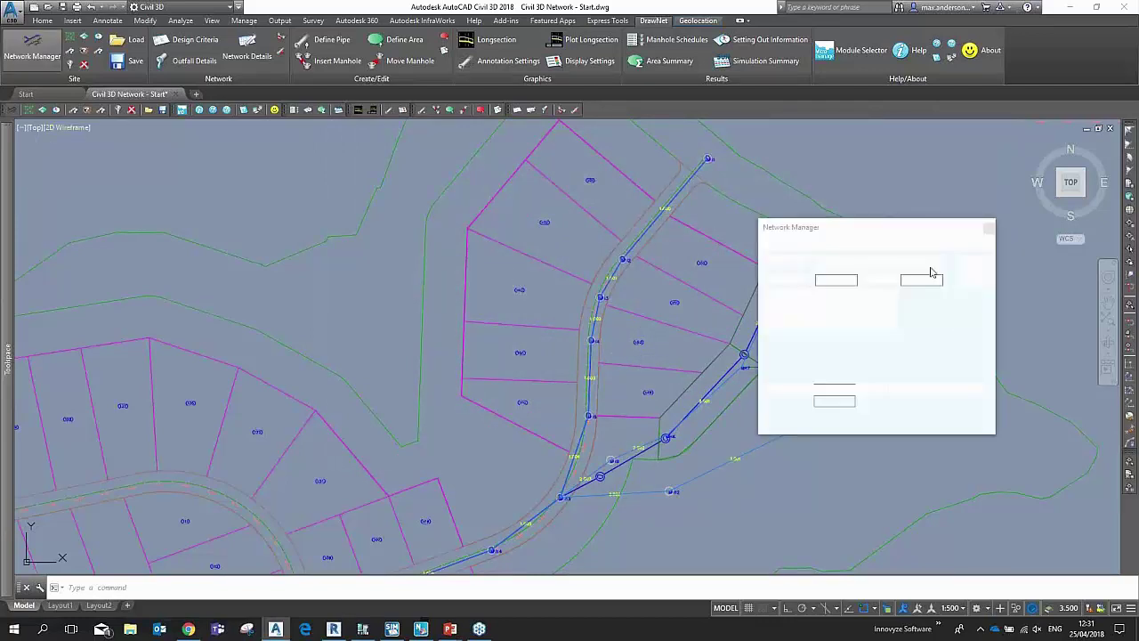
pyautogui.moveTo(894, 272); pyautogui.dragTo(974, 287)
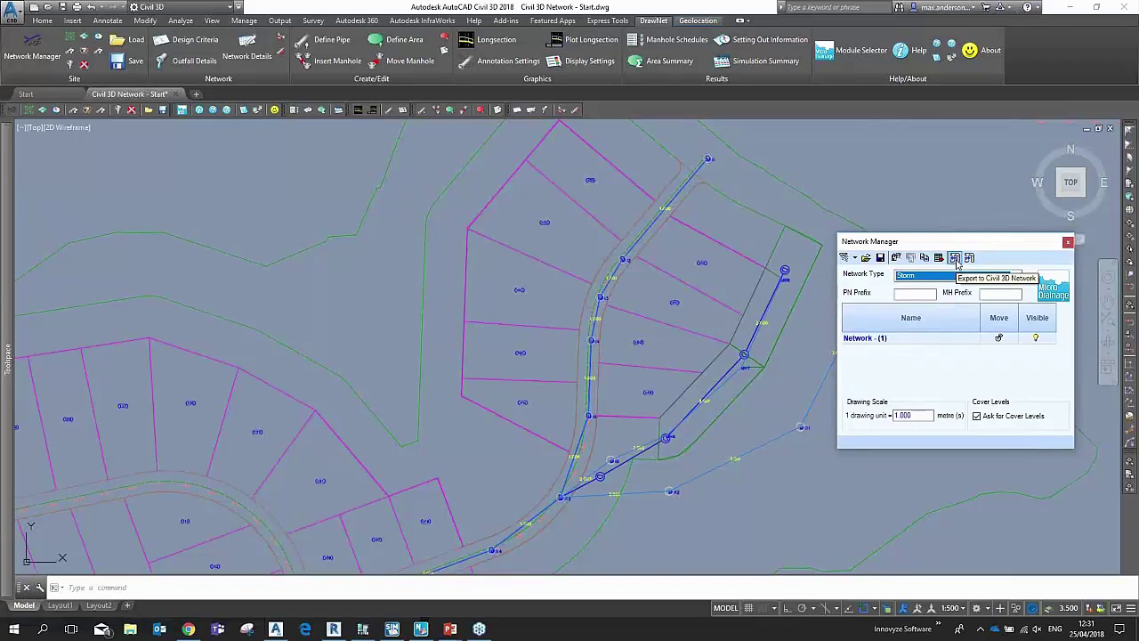
pyautogui.click(955, 258)
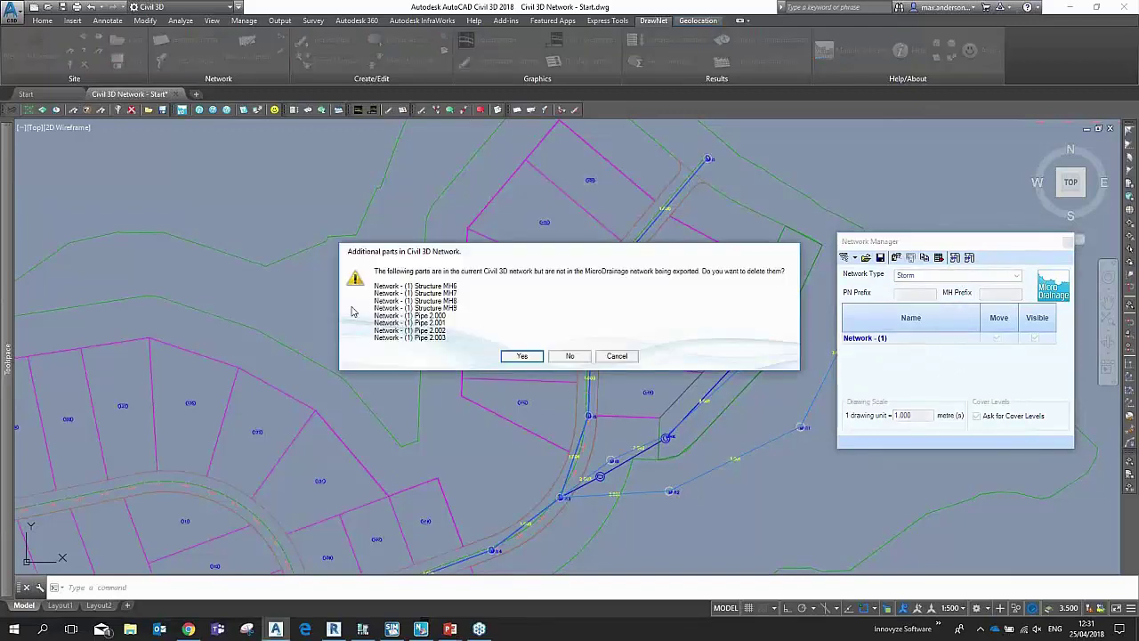
pyautogui.click(521, 359)
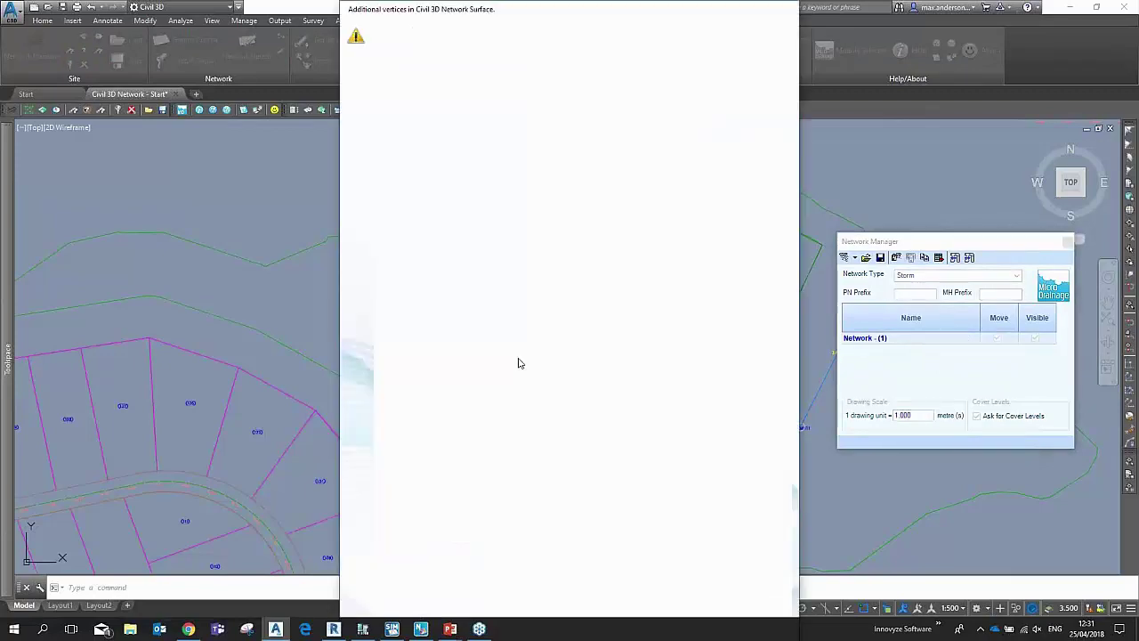
pyautogui.press('Return')
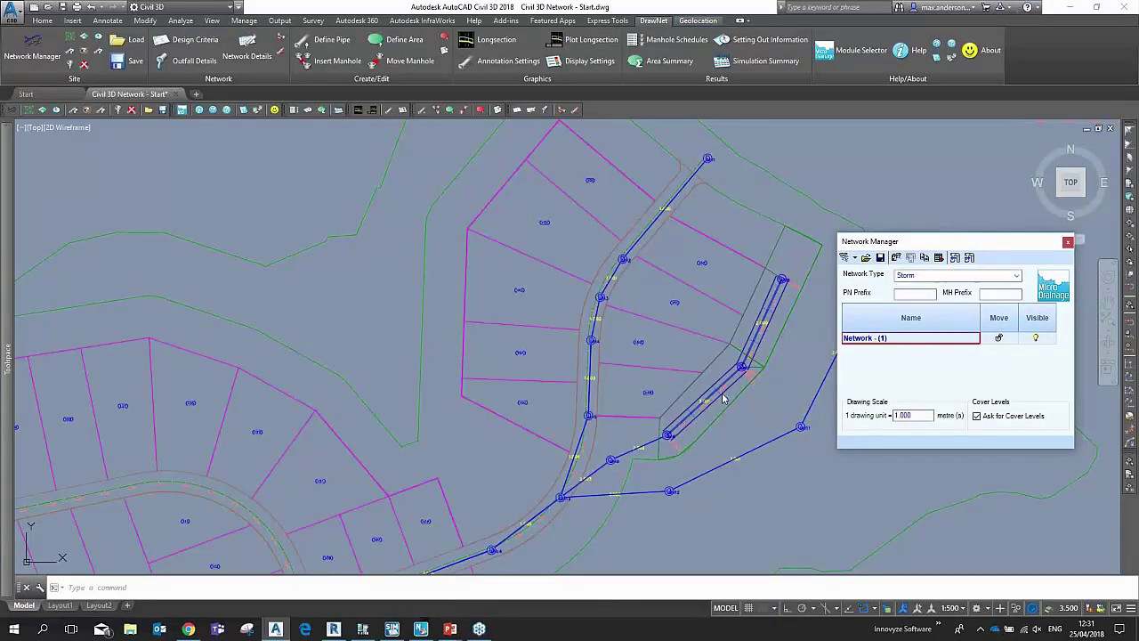
# Step: Examine the exported swales 2.000 and 2.001 in plan and with 3DORBIT against the surface, then restore the top view
pyautogui.scroll(4, 722, 400)
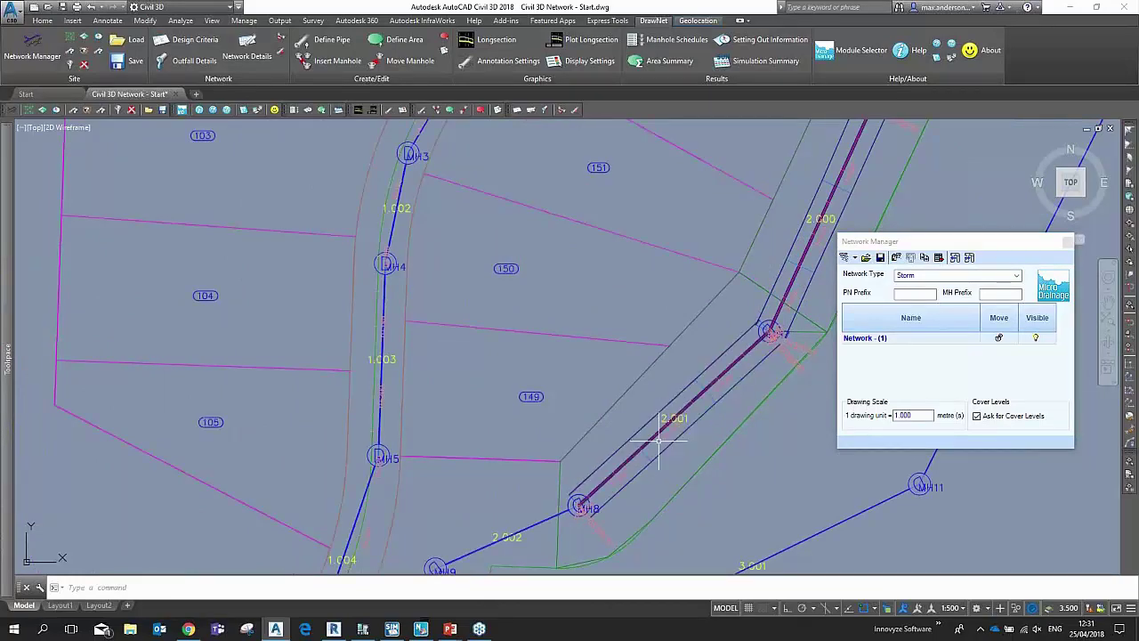
pyautogui.scroll(-2, 659, 440)
pyautogui.click(660, 439)
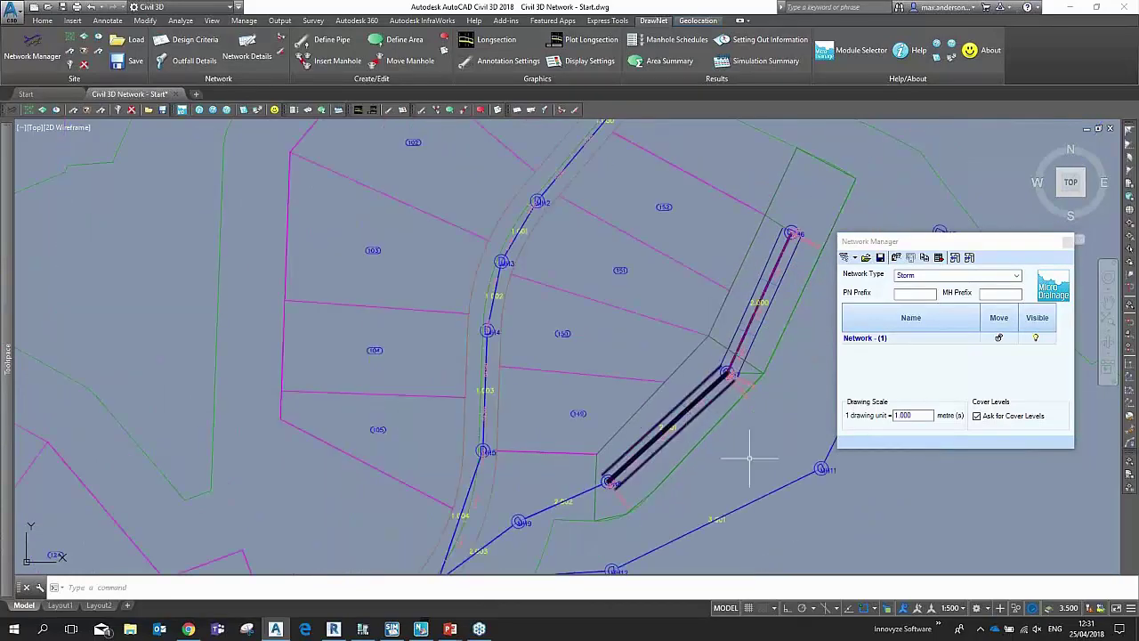
pyautogui.scroll(-3, 750, 458)
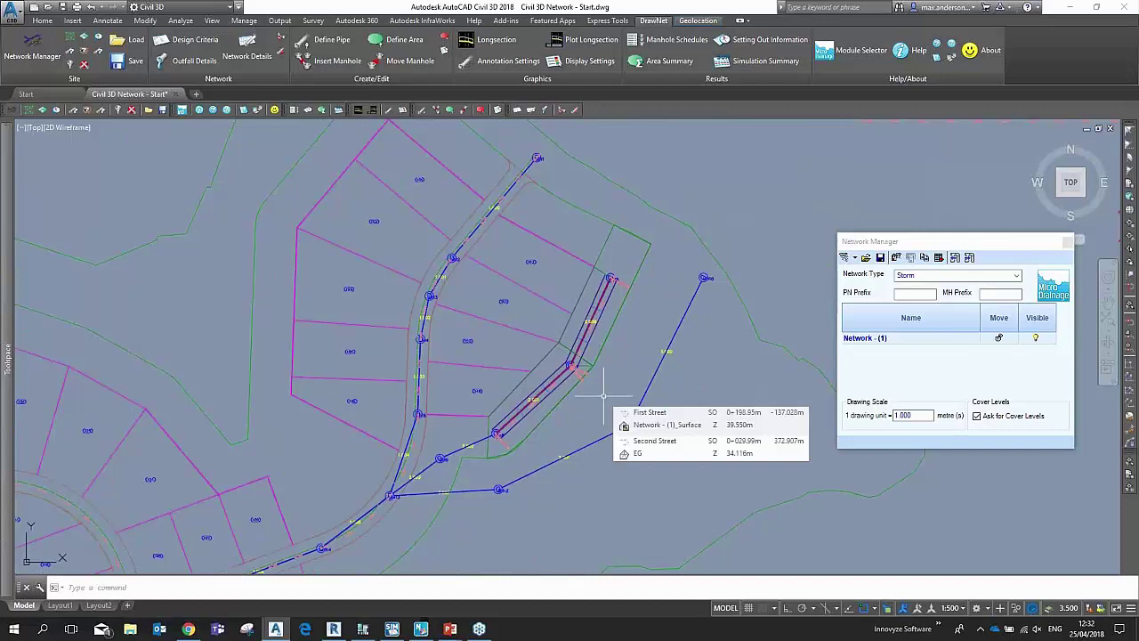
pyautogui.moveTo(5, 210)
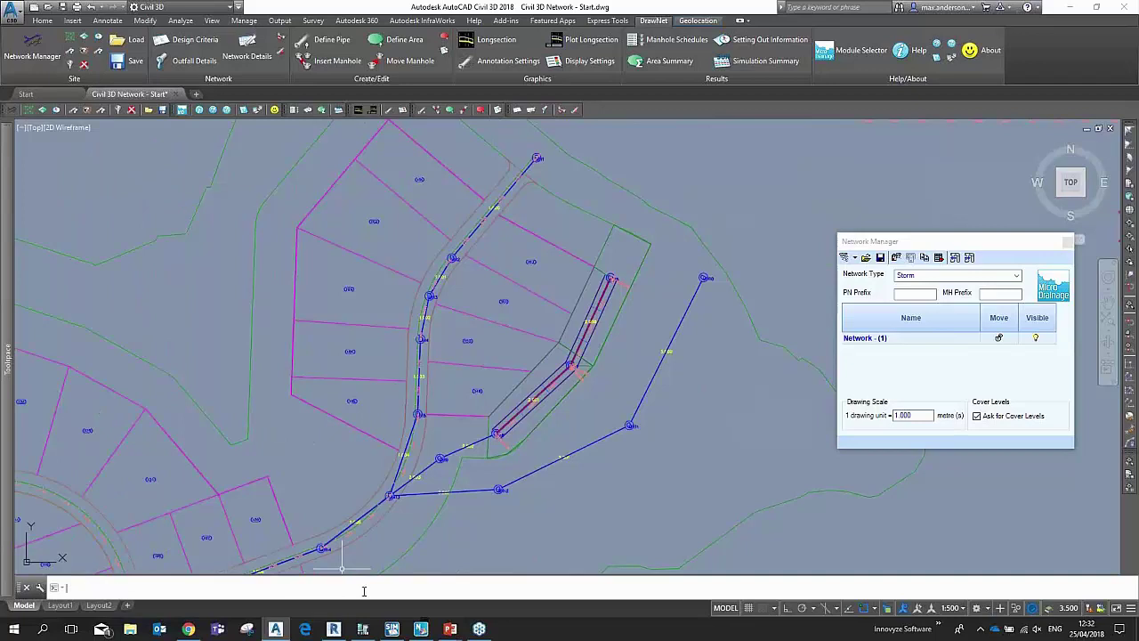
pyautogui.write('3DORB')
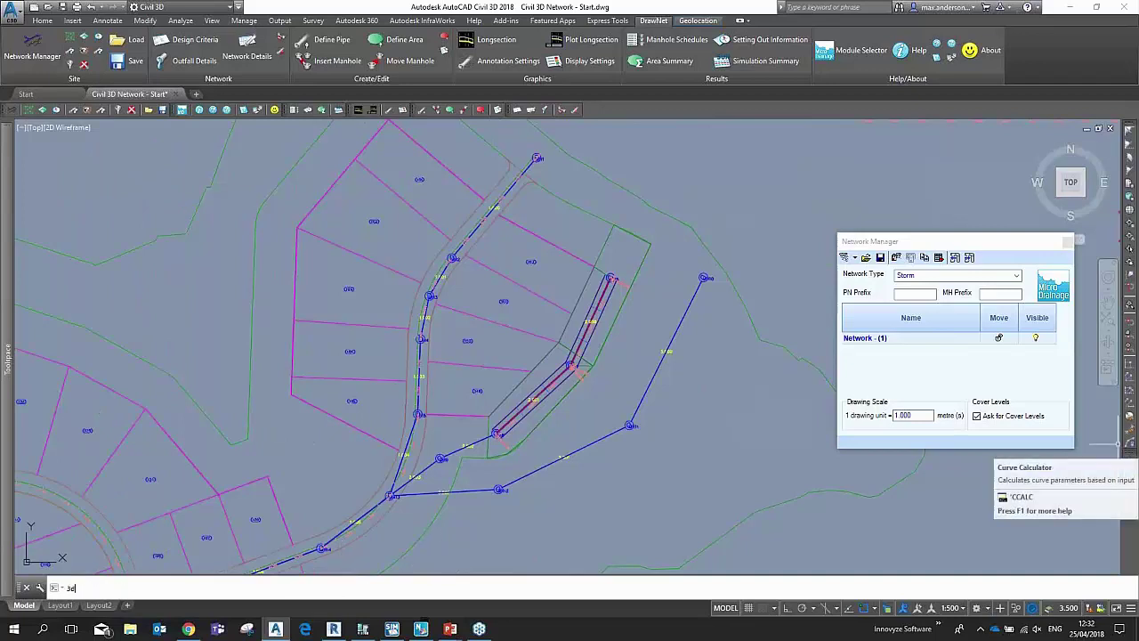
pyautogui.press('Return')
pyautogui.moveTo(534, 419)
pyautogui.mouseDown()
pyautogui.moveTo(562, 419)
pyautogui.moveTo(575, 401)
pyautogui.moveTo(571, 428)
pyautogui.moveTo(695, 234)
pyautogui.mouseUp()
pyautogui.press('Escape')
pyautogui.press('Return')
pyautogui.scroll(10, 505, 369)
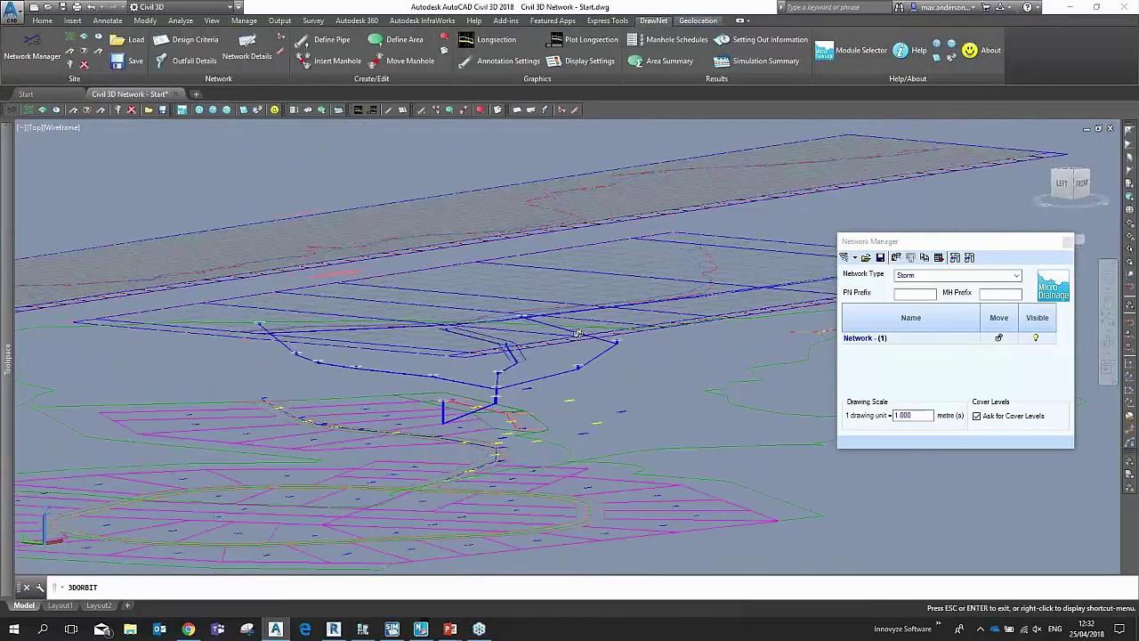
pyautogui.moveTo(506, 369); pyautogui.dragTo(522, 275)
pyautogui.press('Escape')
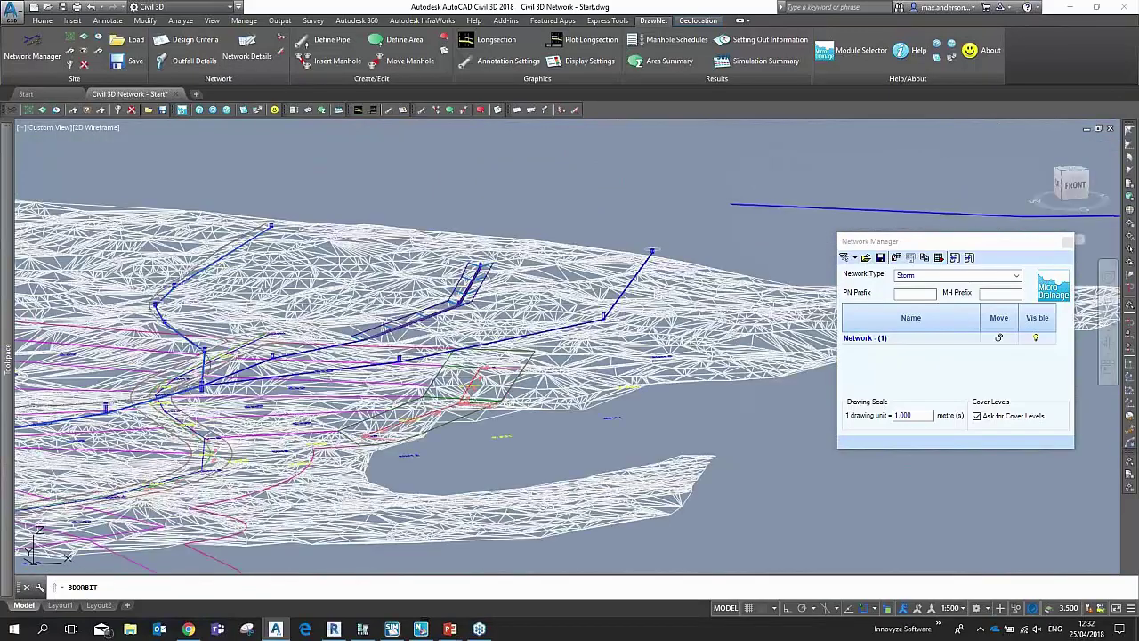
pyautogui.click(1071, 175)
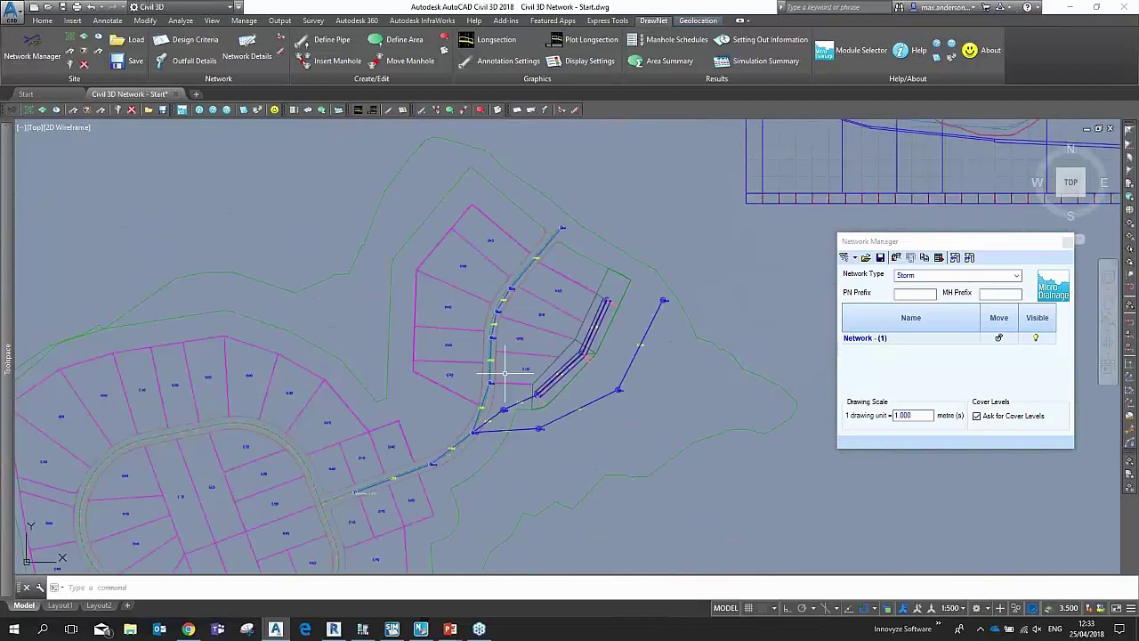
# Step: Set the section type of pipes 2.000 and 2.001 to 1:4 Swale in the Storm Network Details
pyautogui.click(243, 57)
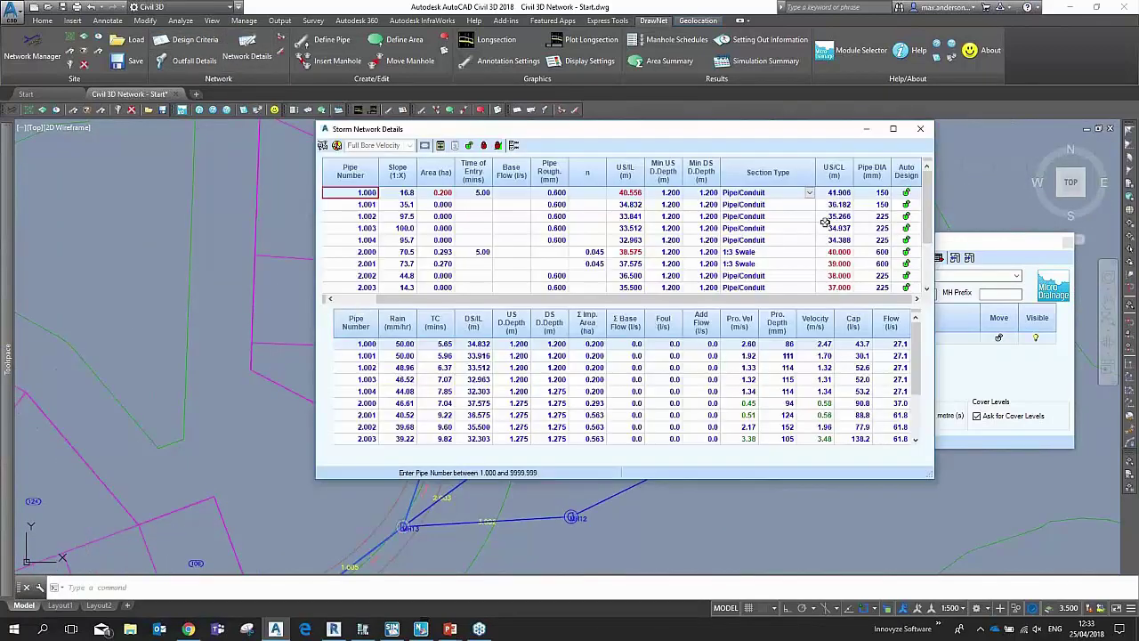
pyautogui.click(792, 253)
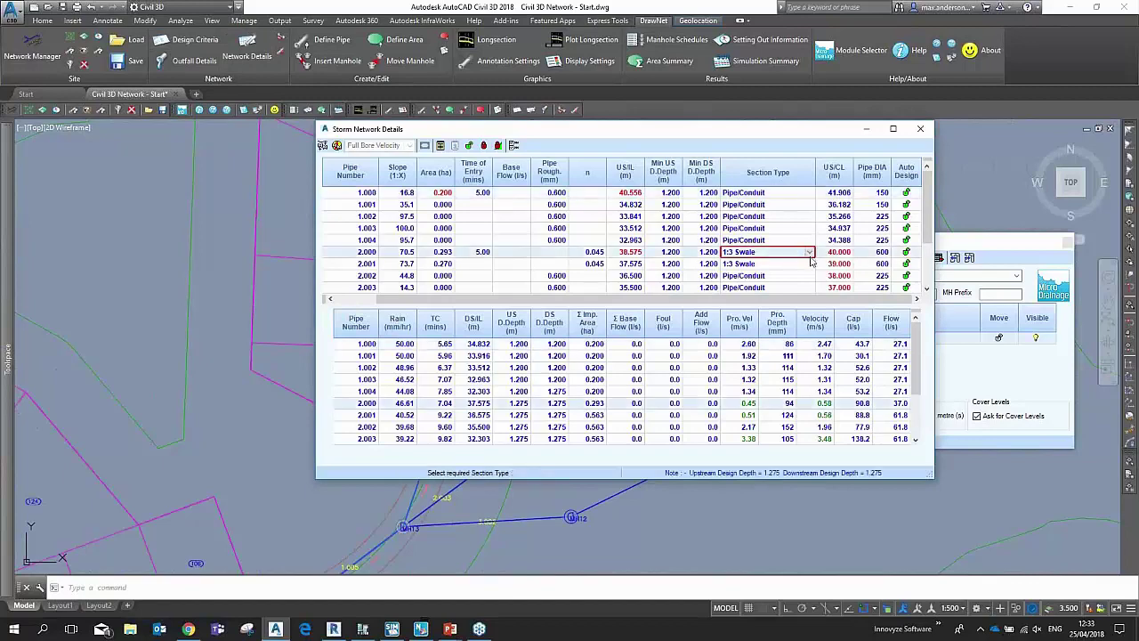
pyautogui.click(809, 253)
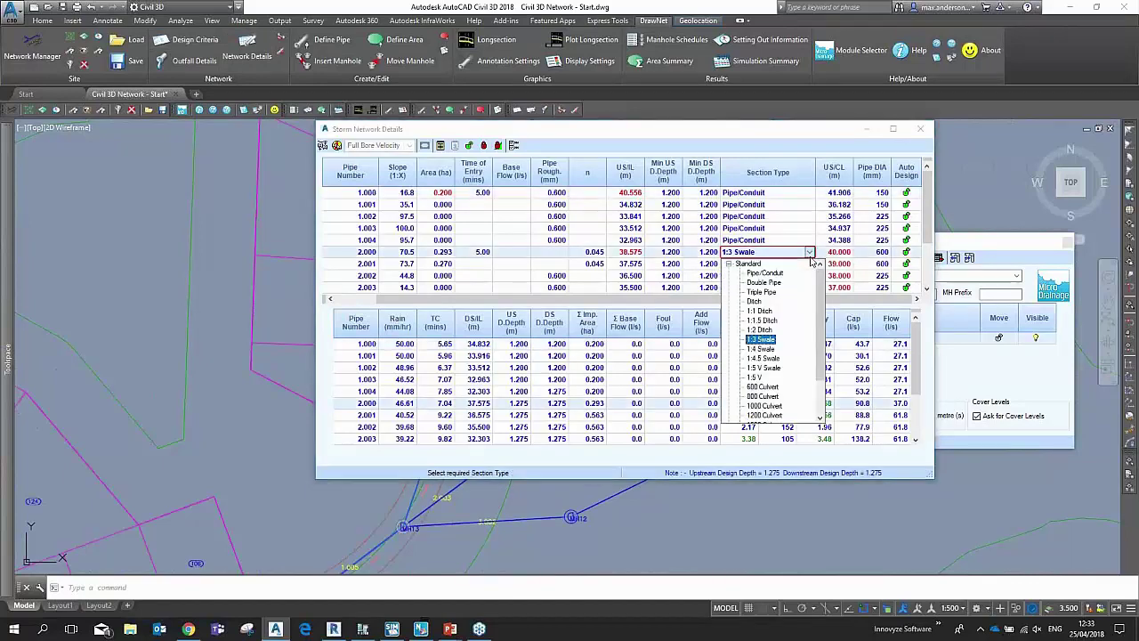
pyautogui.click(762, 348)
pyautogui.scroll(-2, 796, 231)
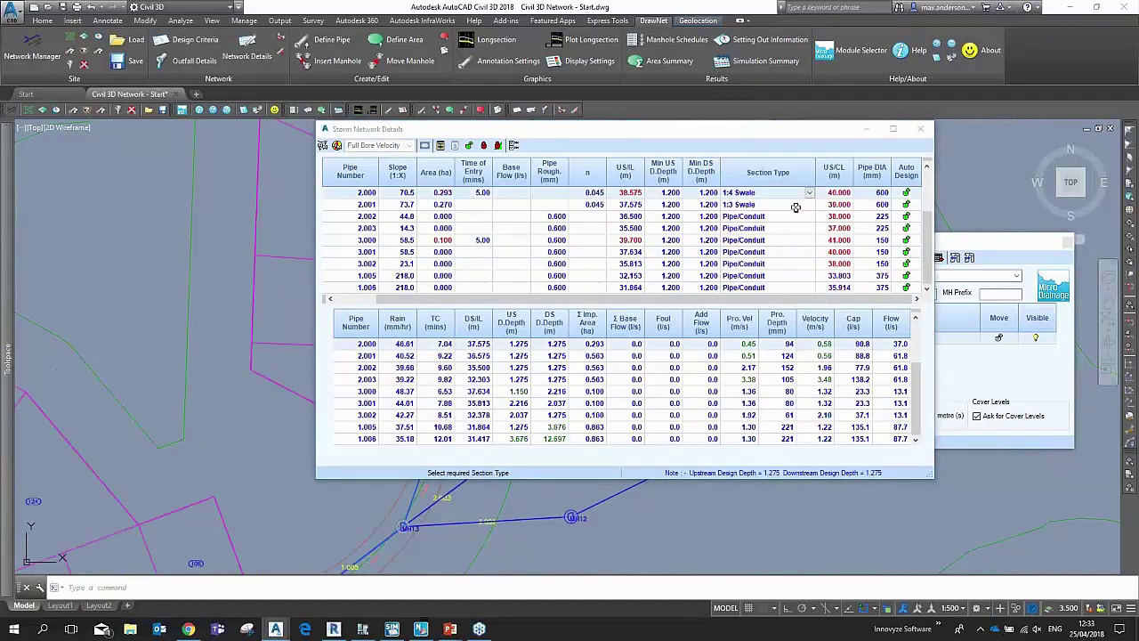
pyautogui.click(801, 205)
pyautogui.click(810, 206)
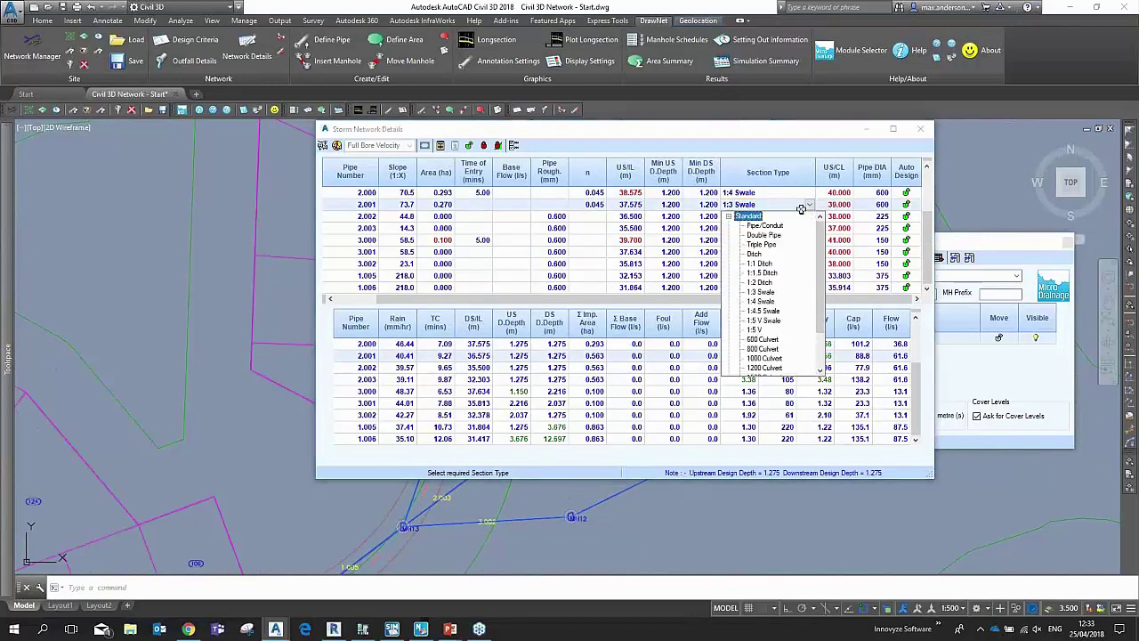
pyautogui.click(777, 305)
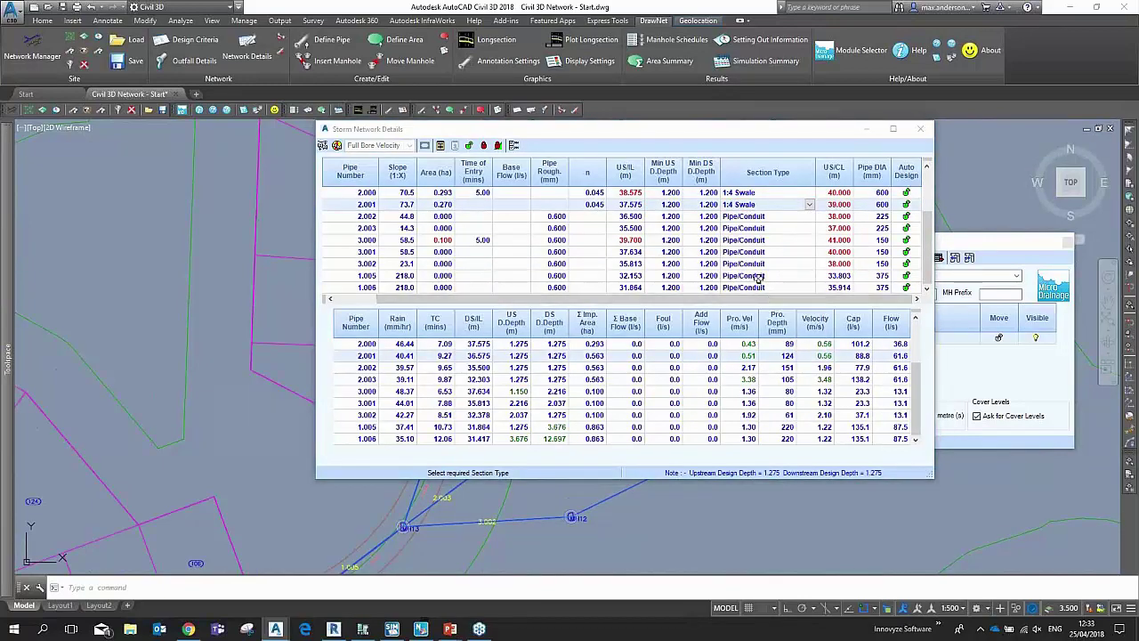
pyautogui.click(760, 229)
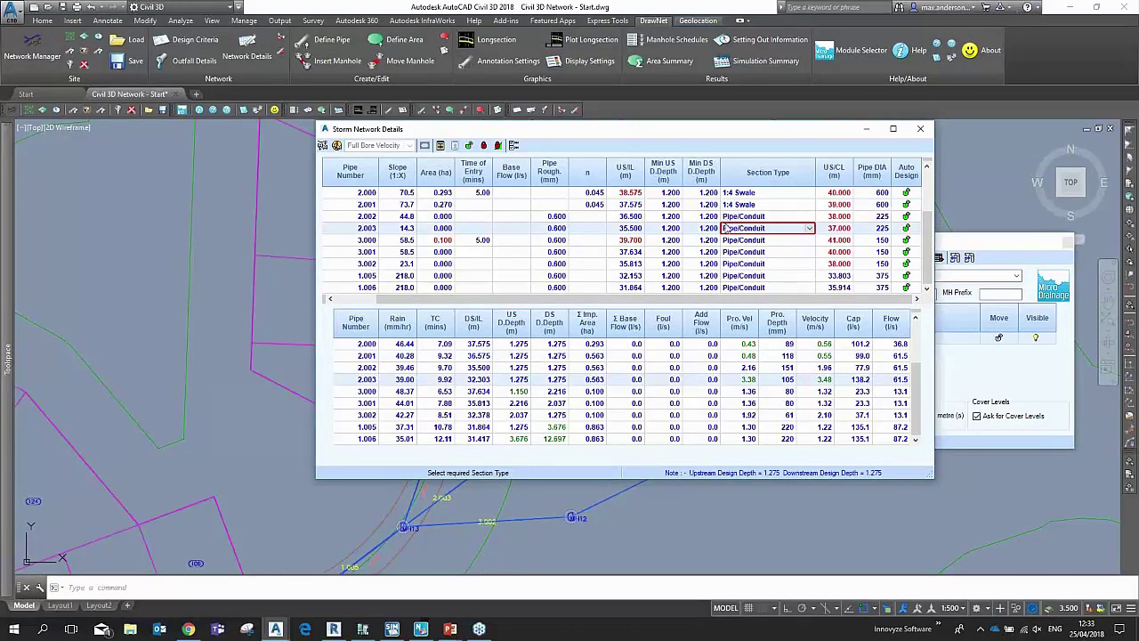
# Step: Optimise the storm network design, allow diameter changes, and minimise the Storm Network Details
pyautogui.click(337, 148)
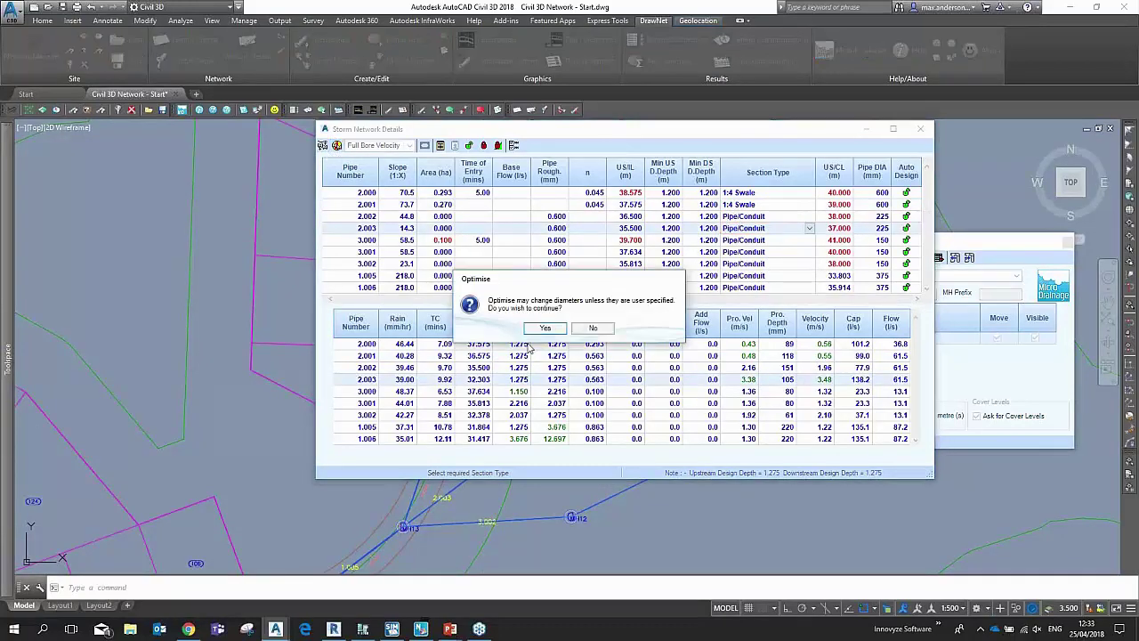
pyautogui.click(534, 330)
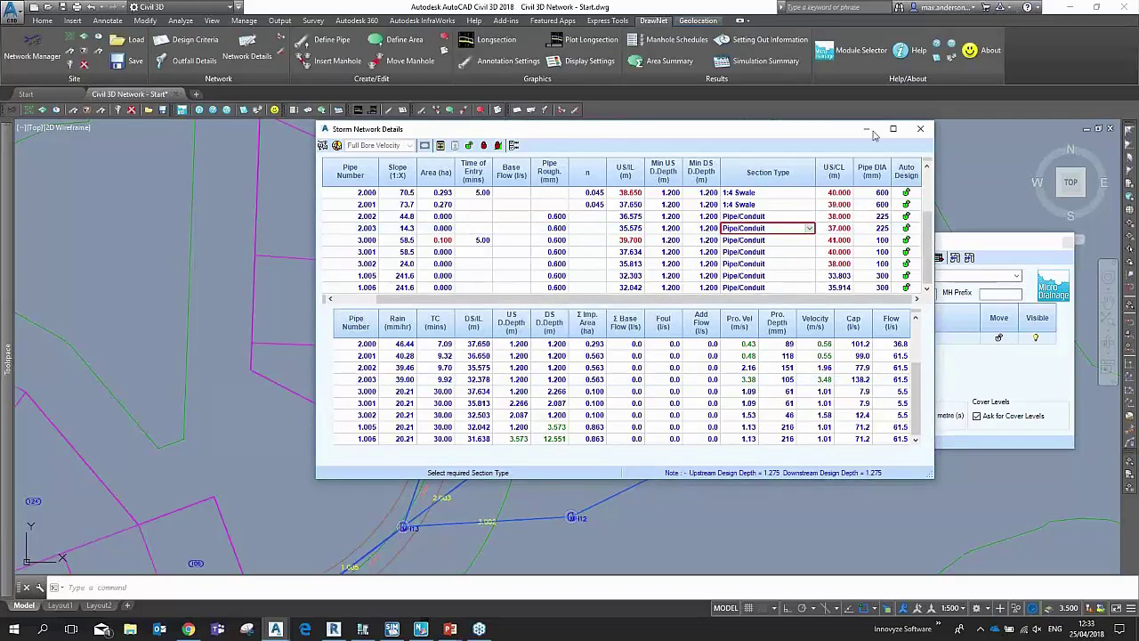
pyautogui.click(868, 131)
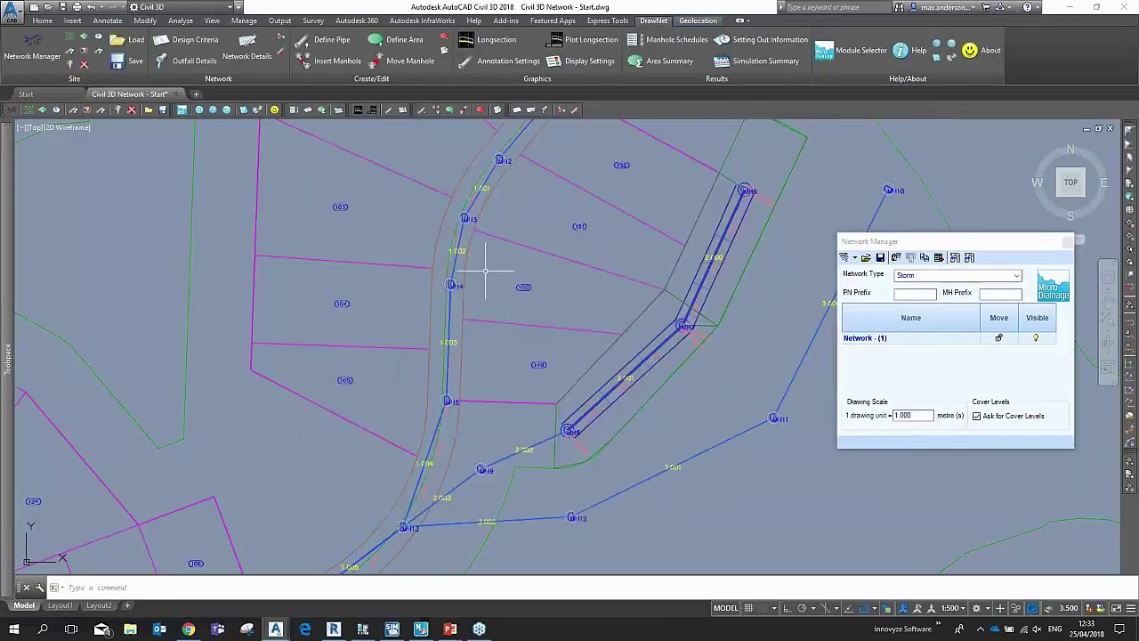
# Step: Export the updated network to Civil 3D and inspect the 1:4 swales 2.000 and 2.001 in plan
pyautogui.click(956, 264)
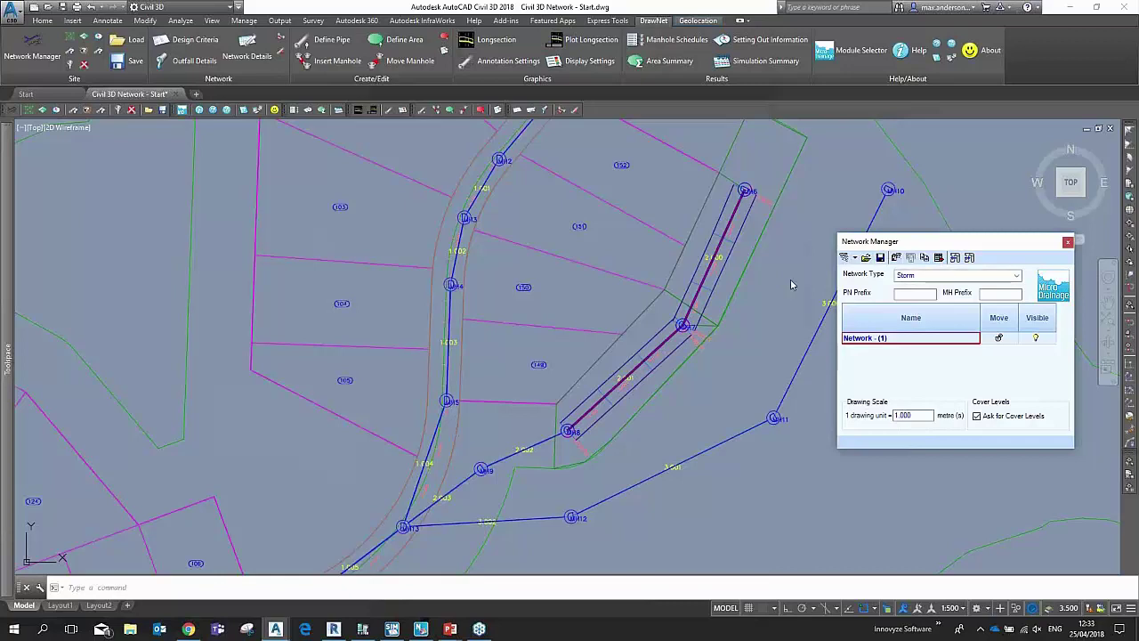
pyautogui.scroll(2, 660, 345)
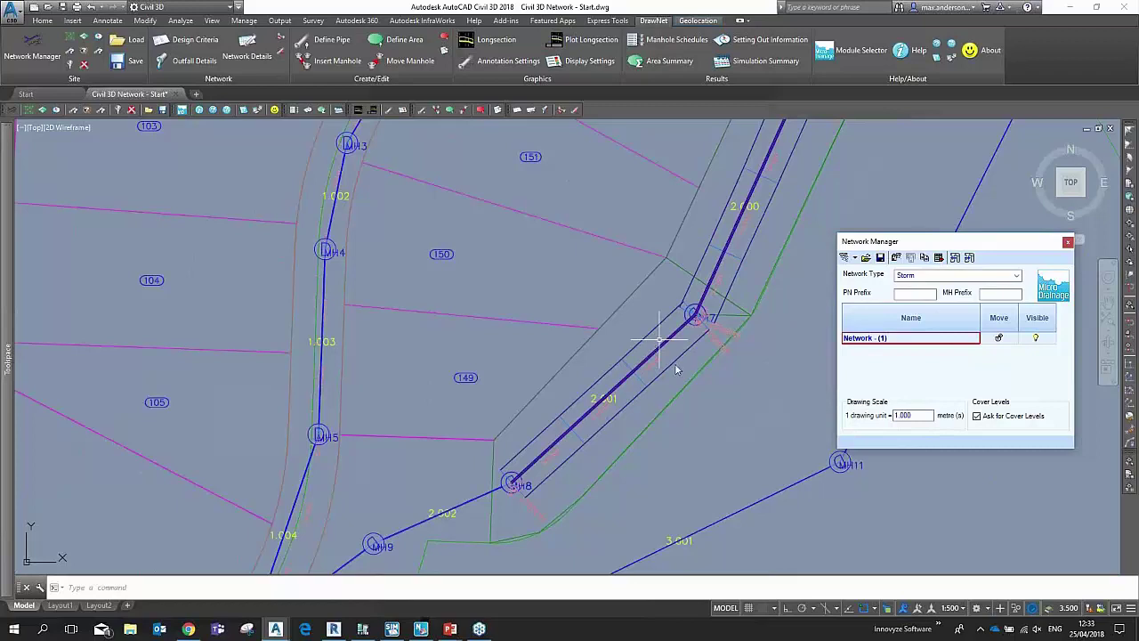
pyautogui.scroll(4, 671, 370)
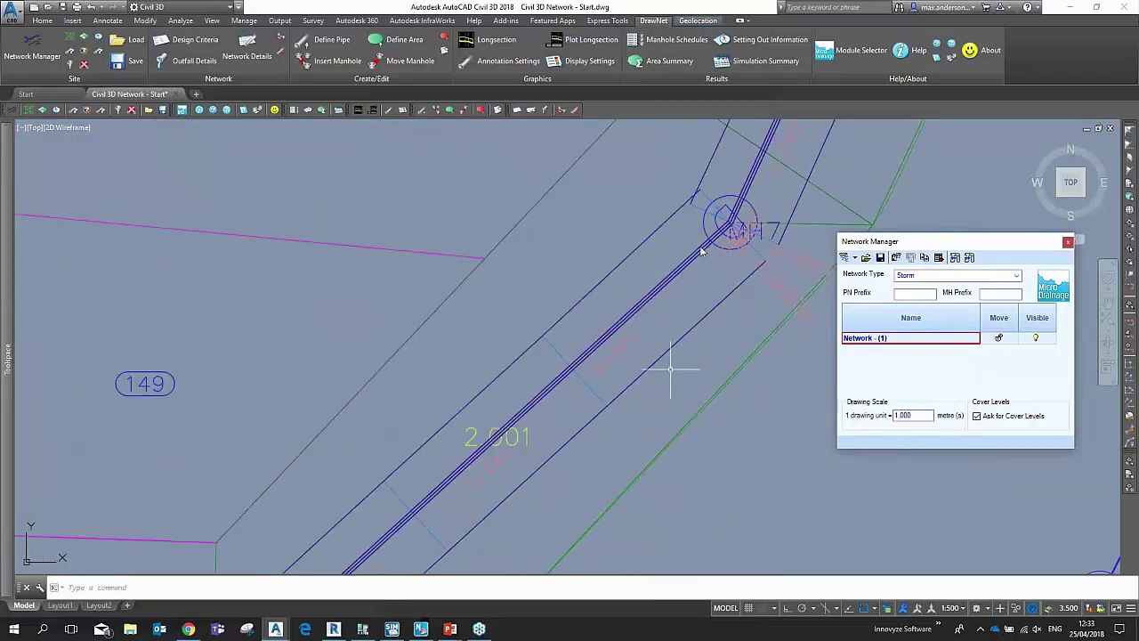
pyautogui.scroll(-4, 606, 363)
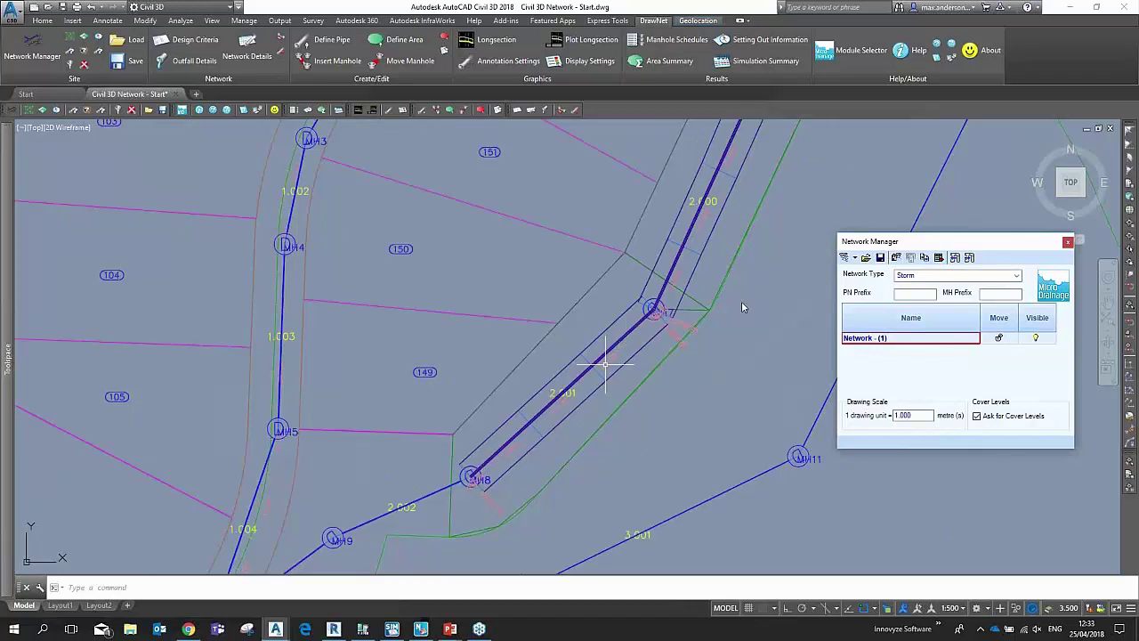
pyautogui.scroll(-2, 742, 319)
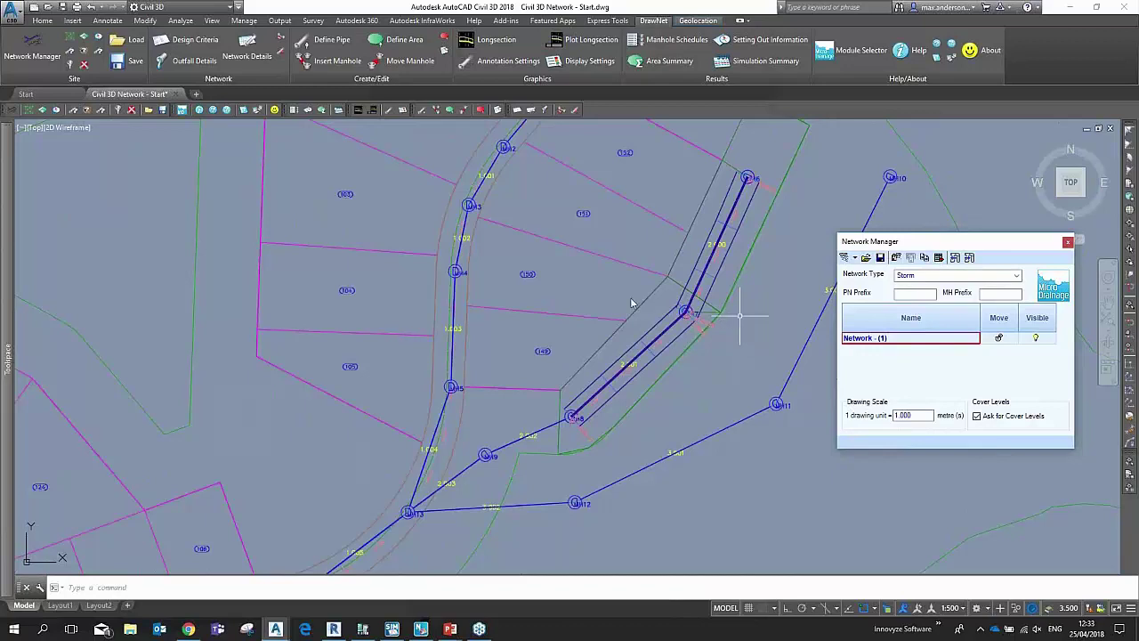
pyautogui.scroll(-4, 631, 303)
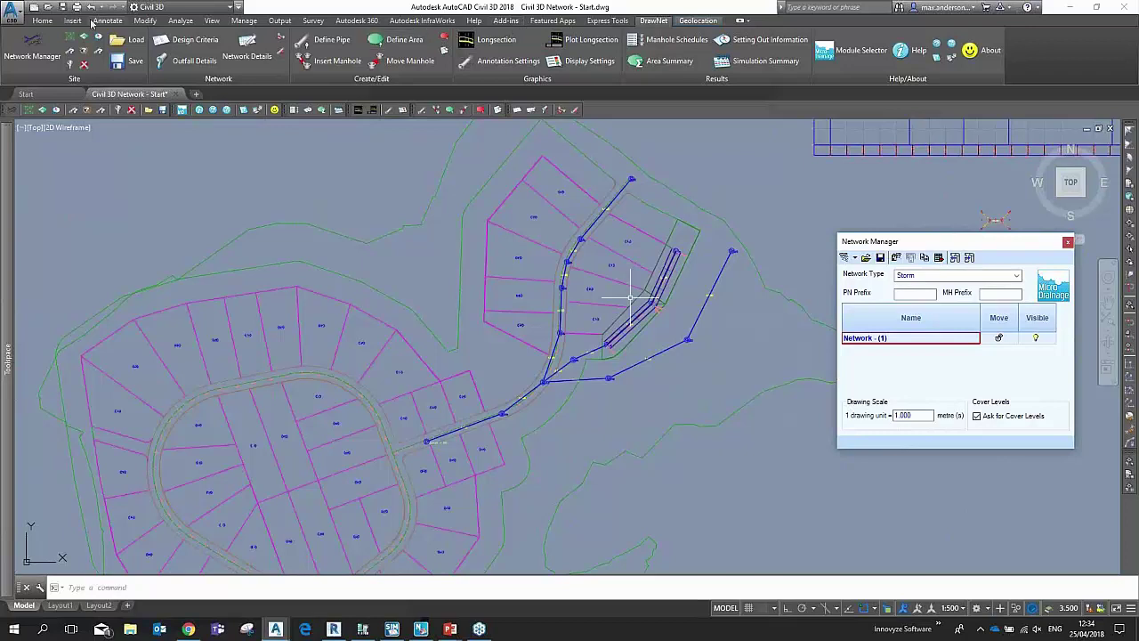
# Step: Close the Network Manager and load the Webinar1 network file, overwriting the drawing's existing DrawNet data
pyautogui.click(129, 44)
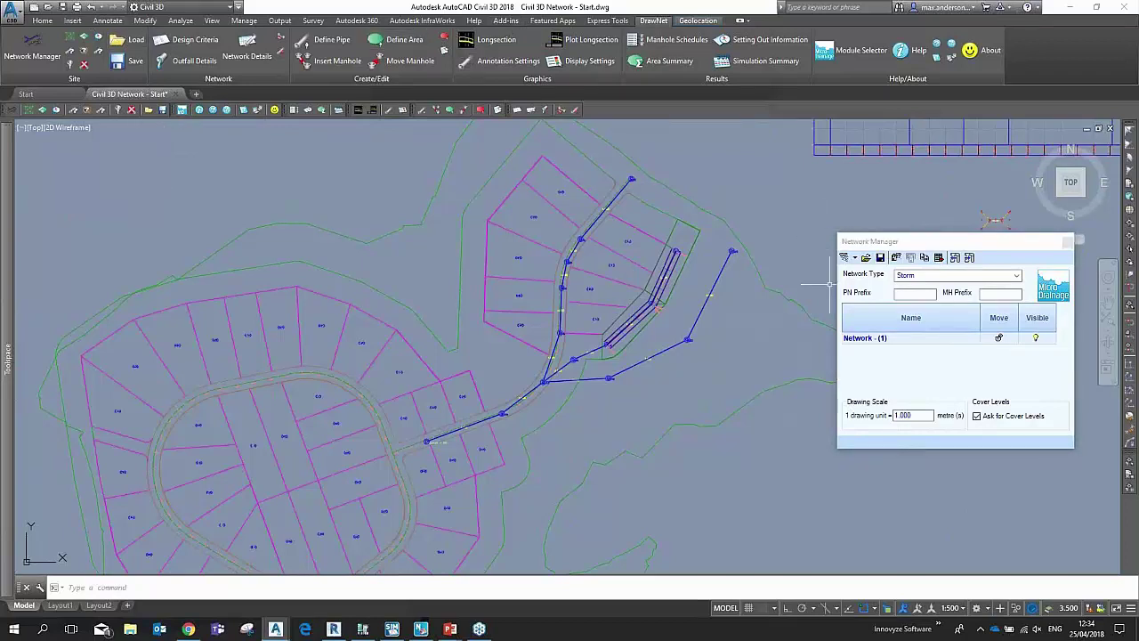
pyautogui.click(1068, 245)
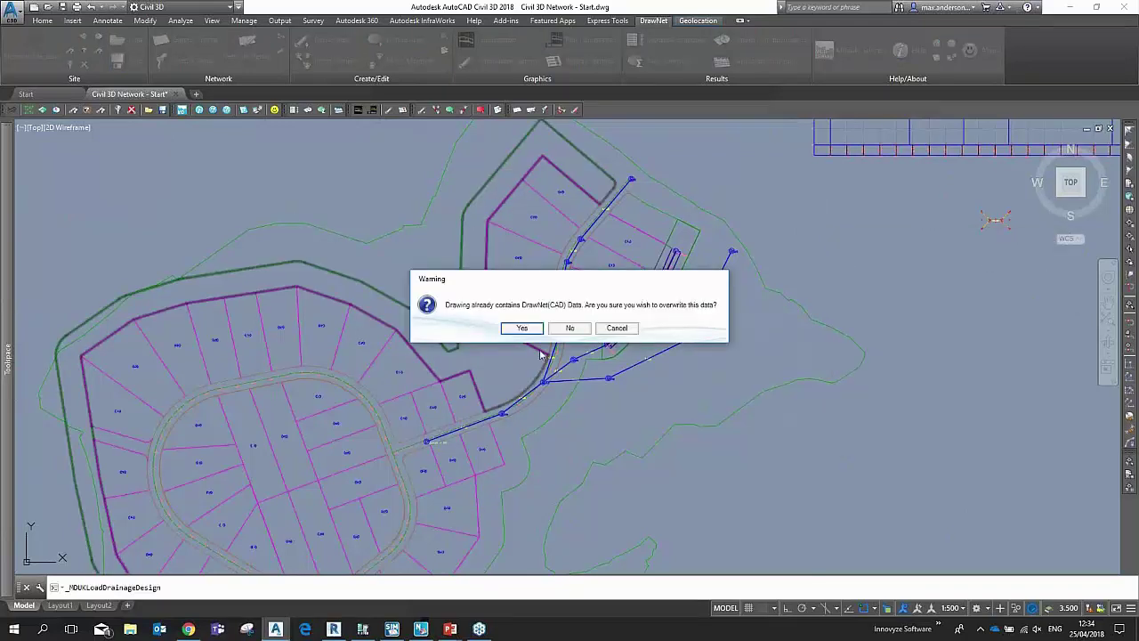
pyautogui.click(519, 328)
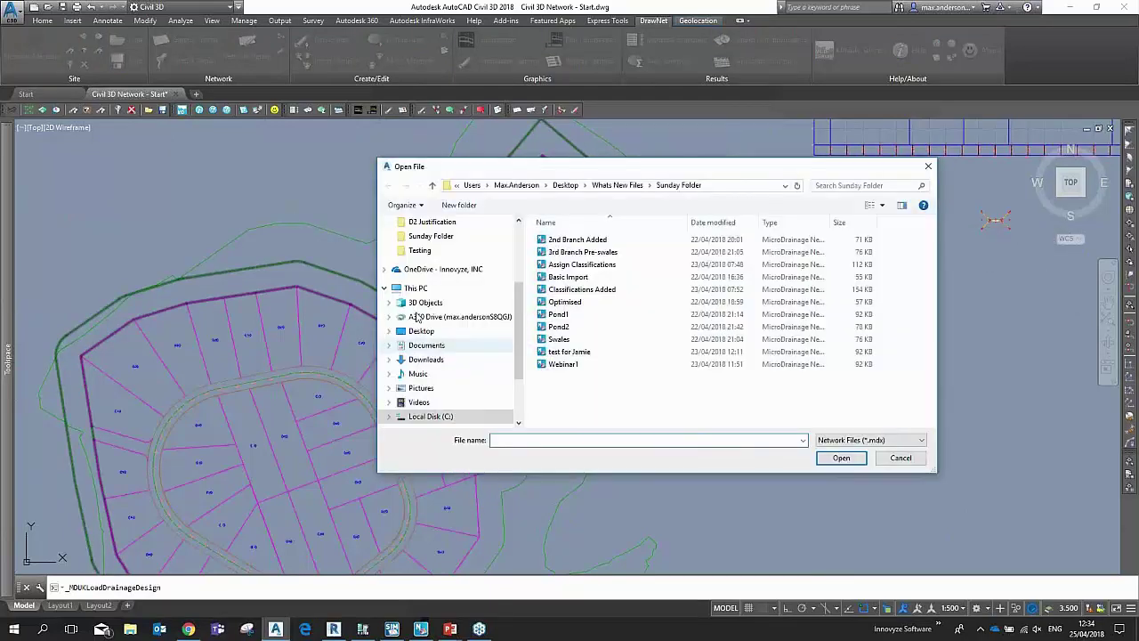
pyautogui.click(560, 372)
pyautogui.press('Return')
# Step: Export the loaded network to Civil 3D, deleting the additional structures, pipes, alignments, corridors and assemblies missing from the MicroDrainage network
pyautogui.scroll(2, 616, 430)
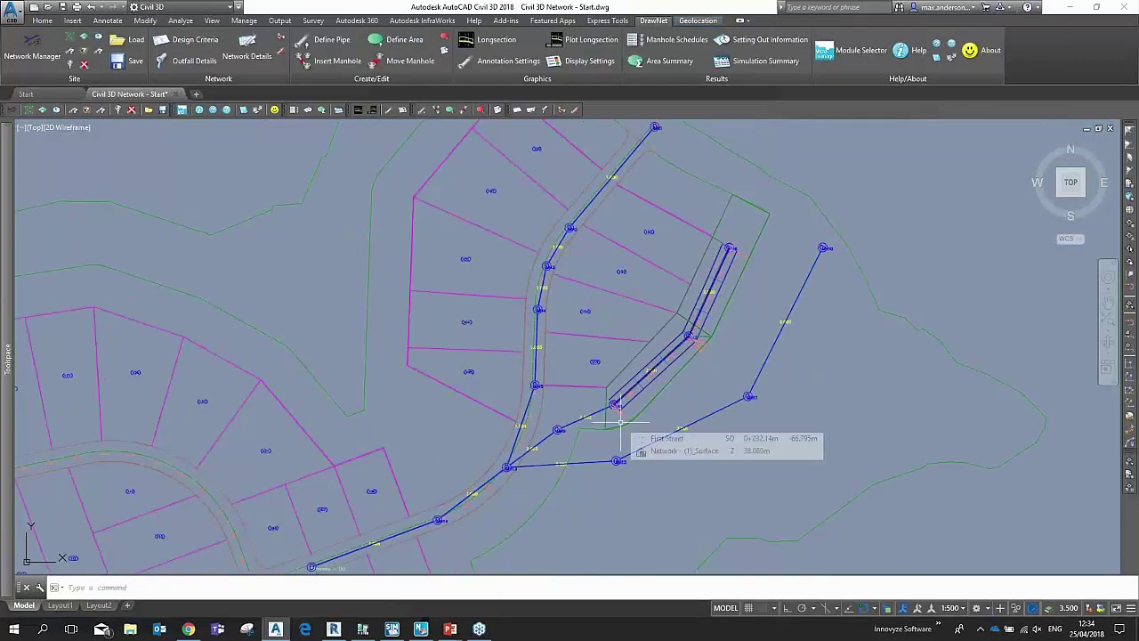
pyautogui.click(32, 49)
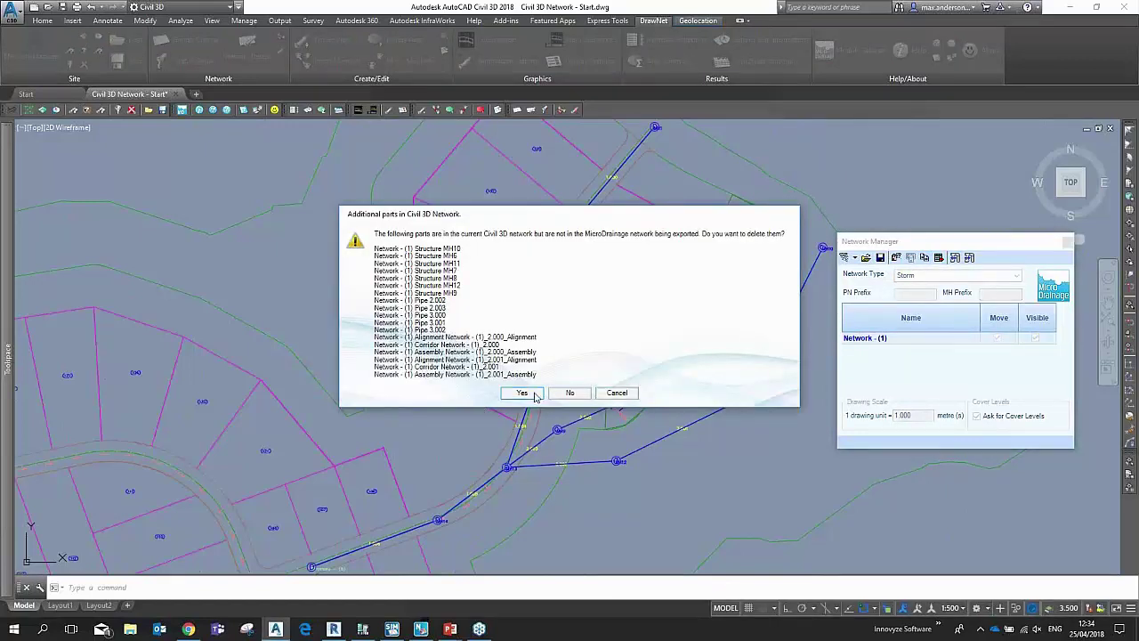
pyautogui.click(522, 394)
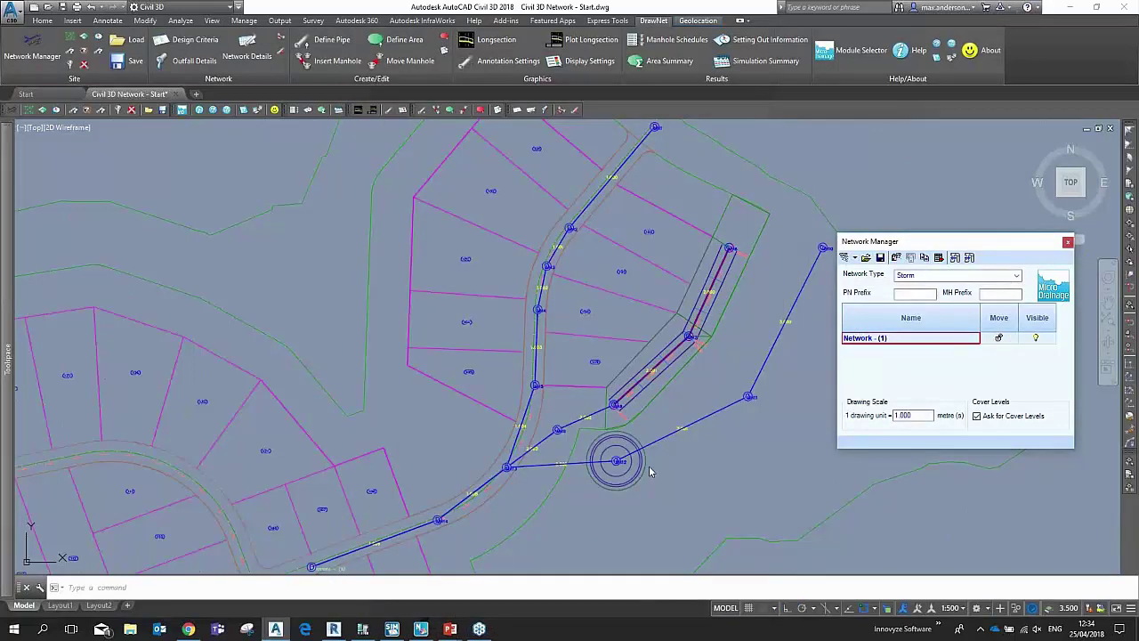
# Step: Inspect the exported pond around MH12 and list the drawing's surfaces to find the pipe 3.002 pond surface
pyautogui.scroll(6, 649, 466)
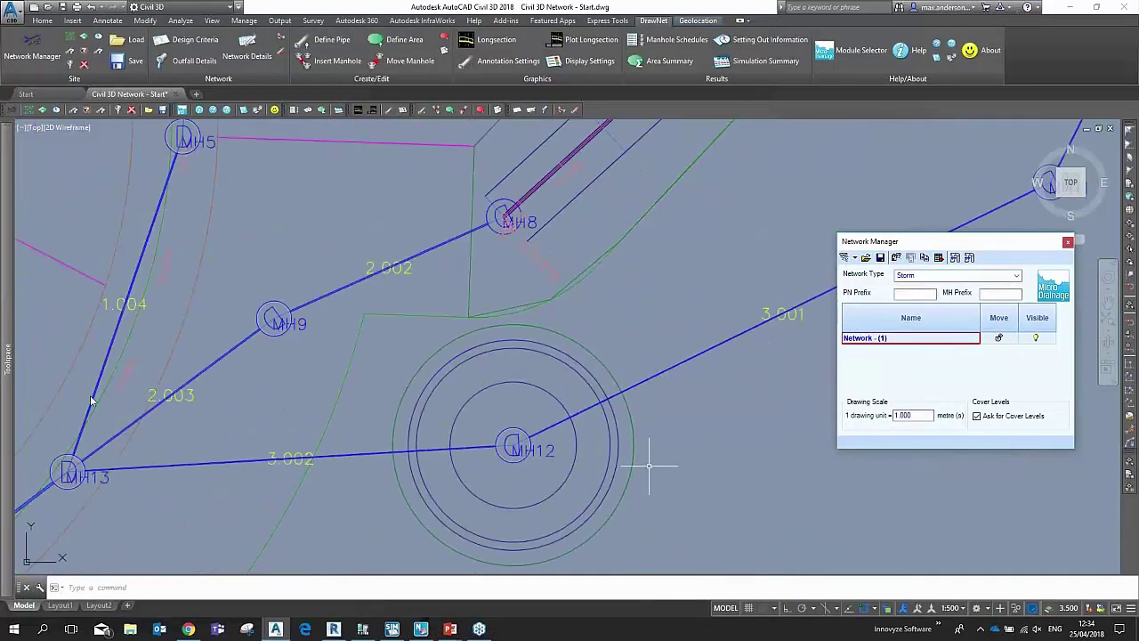
pyautogui.moveTo(4, 378)
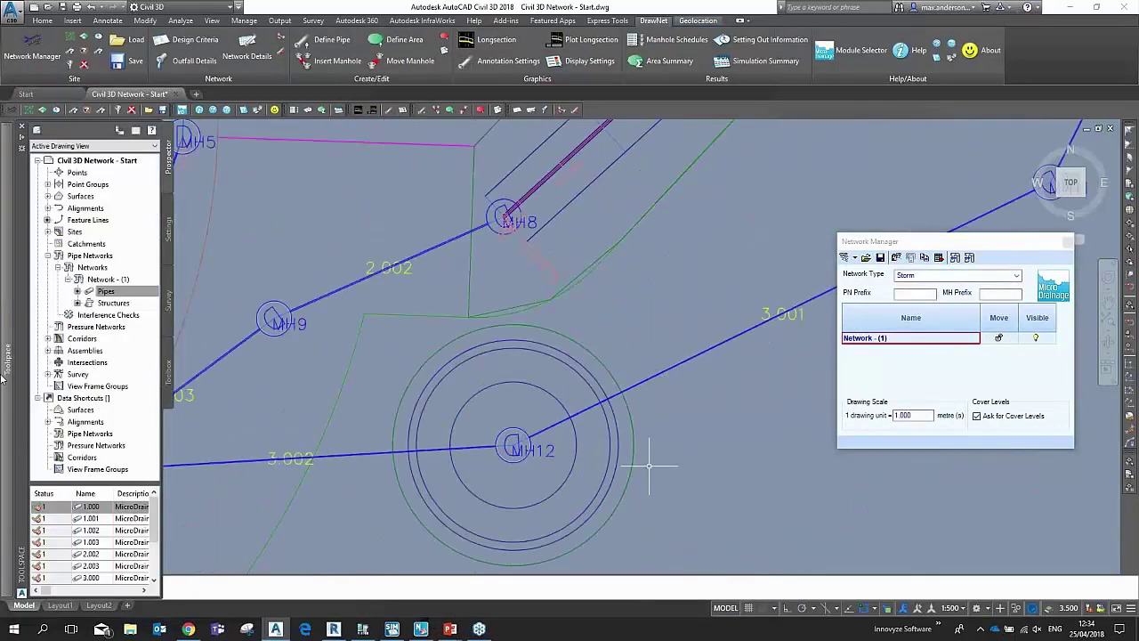
pyautogui.click(47, 196)
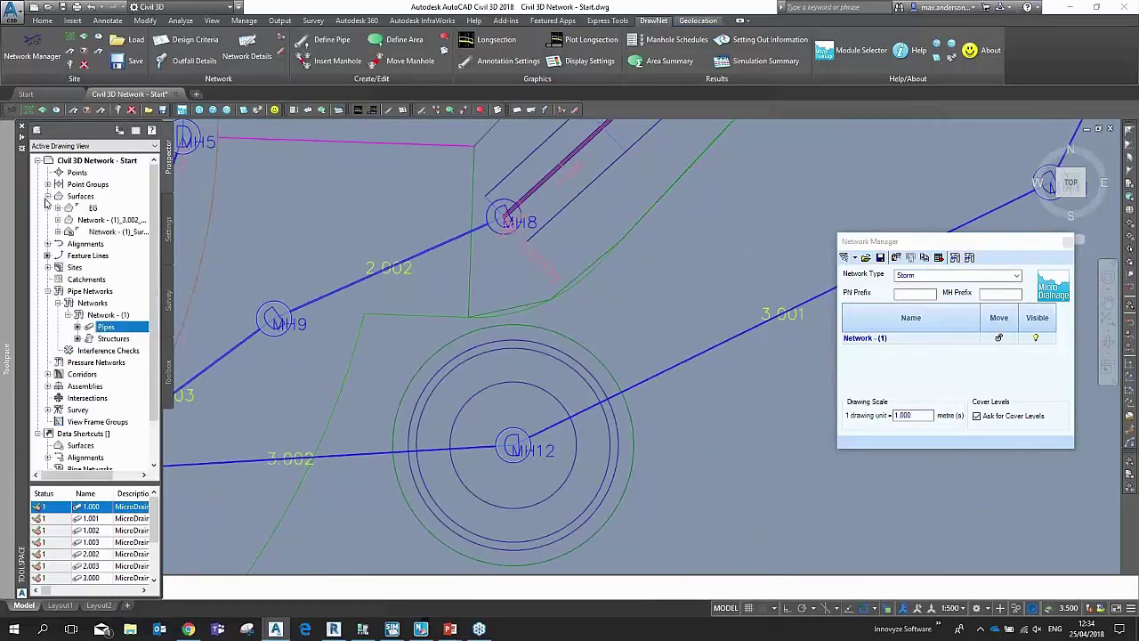
pyautogui.click(94, 221)
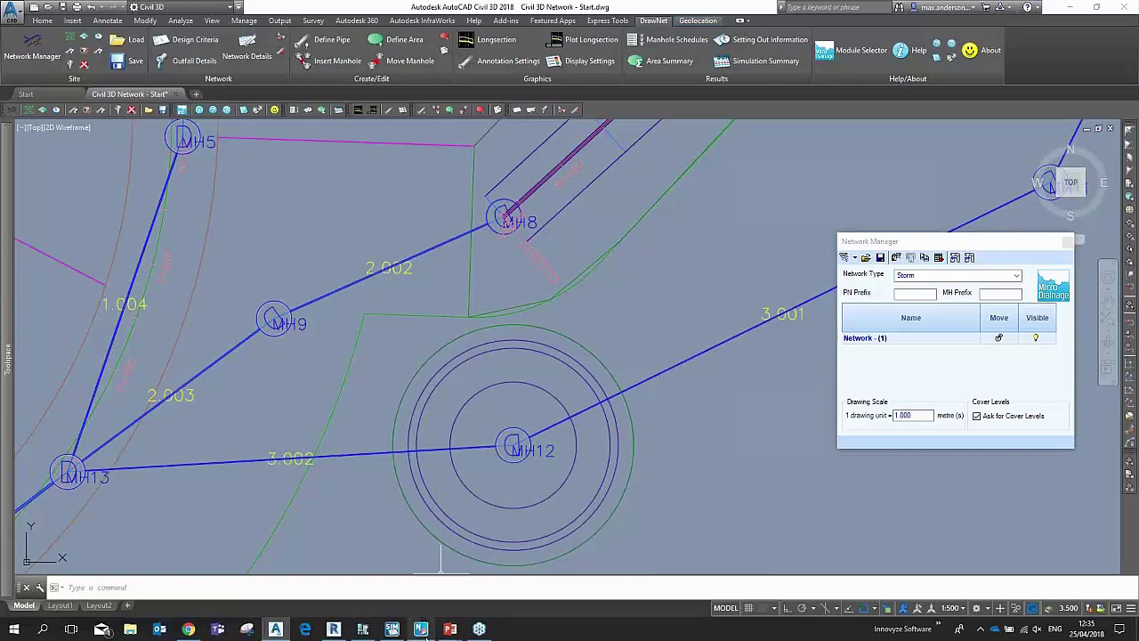
# Step: Switch to the MicroDrainage Network window holding Pond1.MDX and open its Pond (Tank/Storage Structure) details
pyautogui.moveTo(425, 636)
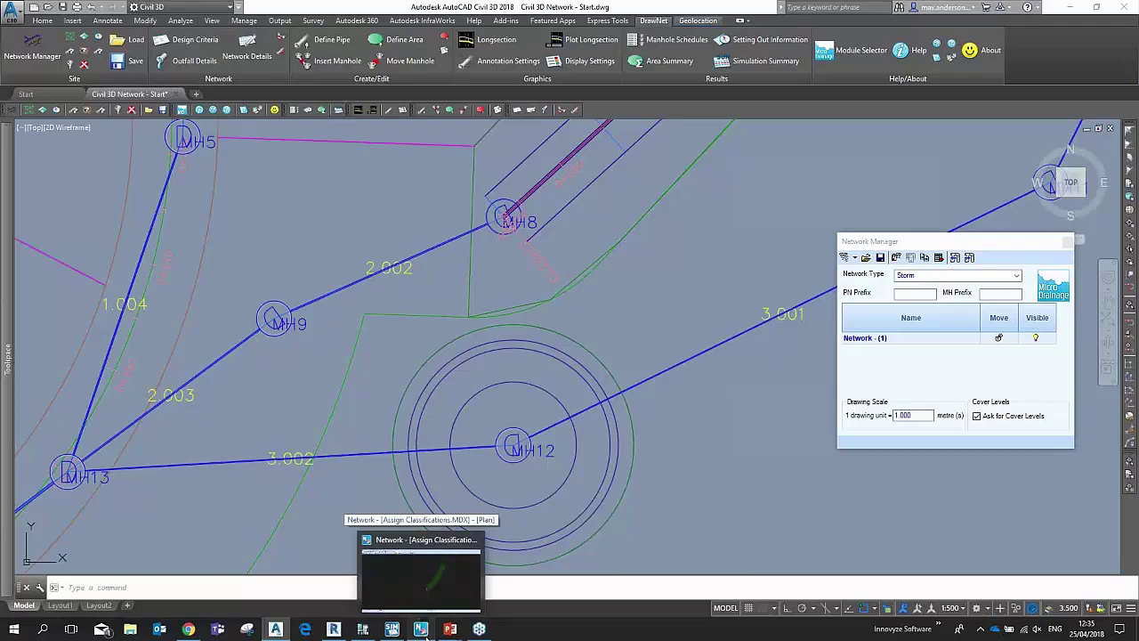
pyautogui.click(424, 632)
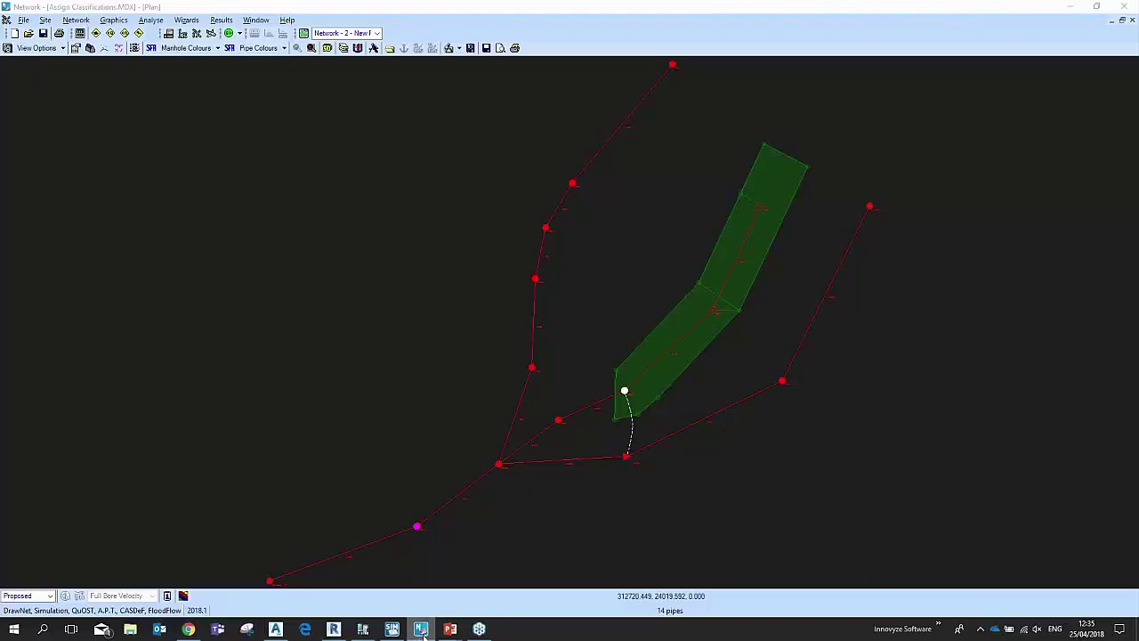
pyautogui.click(424, 631)
pyautogui.click(396, 630)
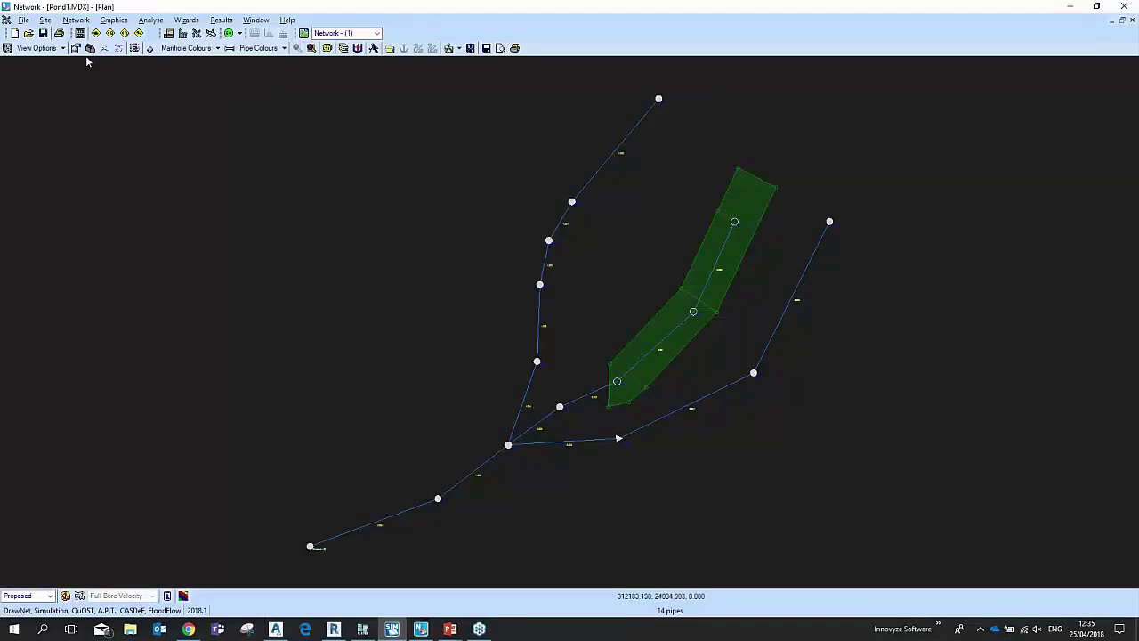
pyautogui.click(76, 19)
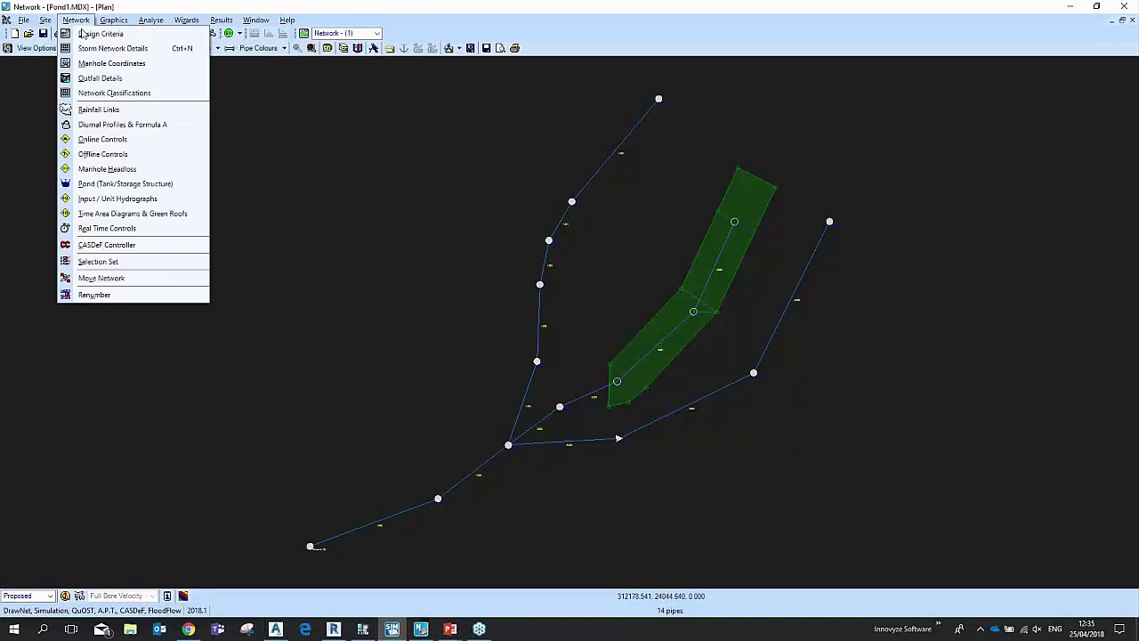
pyautogui.click(123, 185)
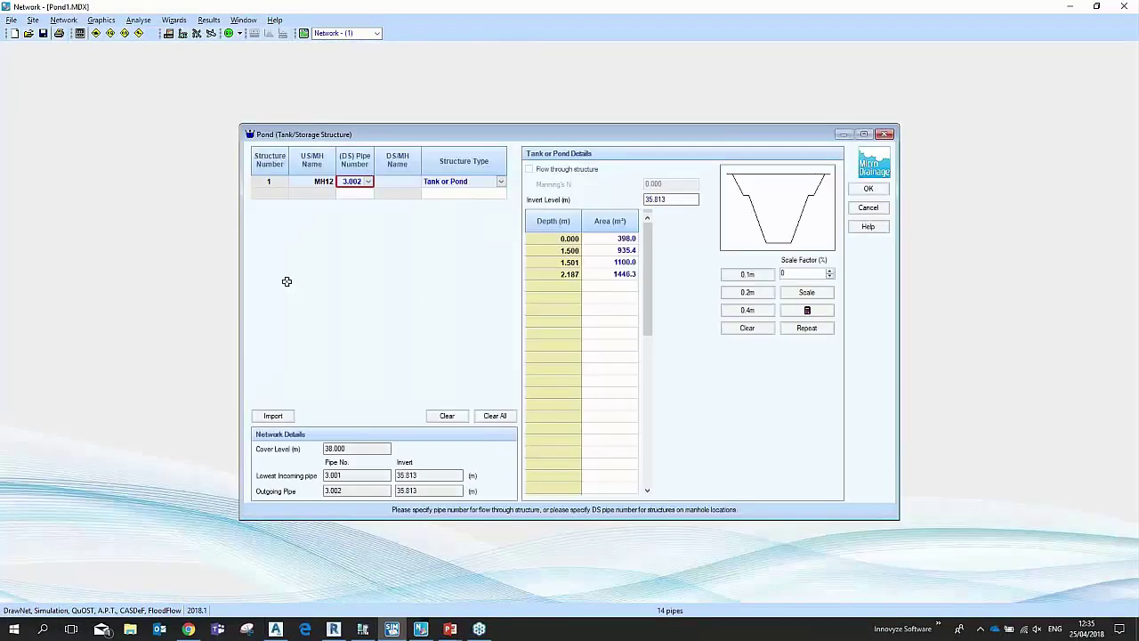
# Step: Examine the depth and area values of the MH12 tank or pond, then minimise the details and return to Civil 3D
pyautogui.click(589, 240)
pyautogui.click(598, 274)
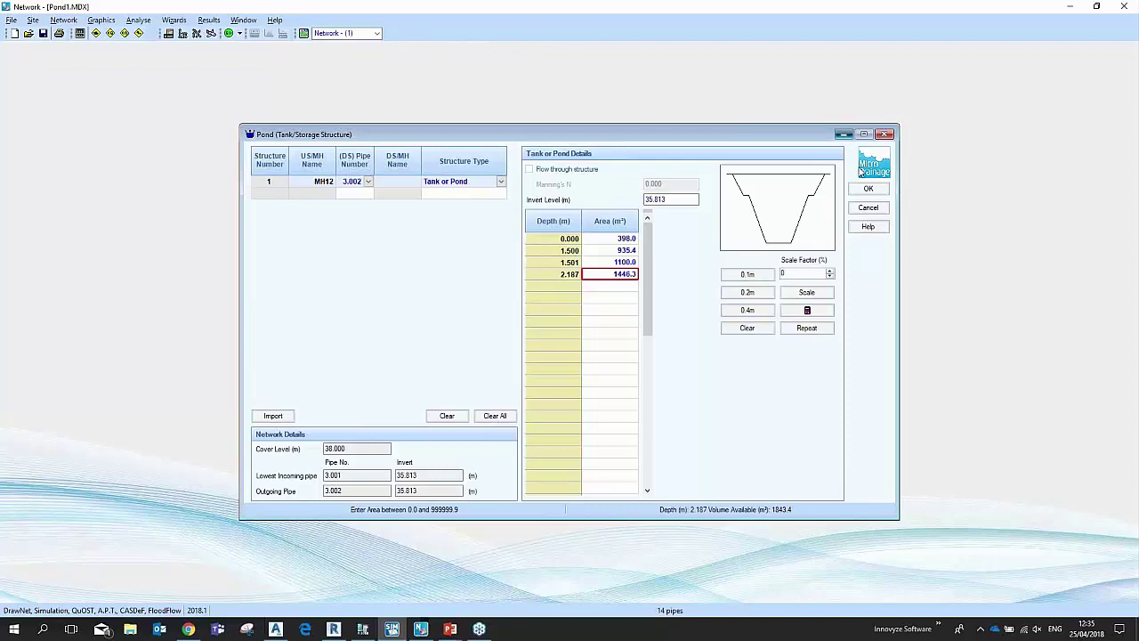
pyautogui.click(844, 134)
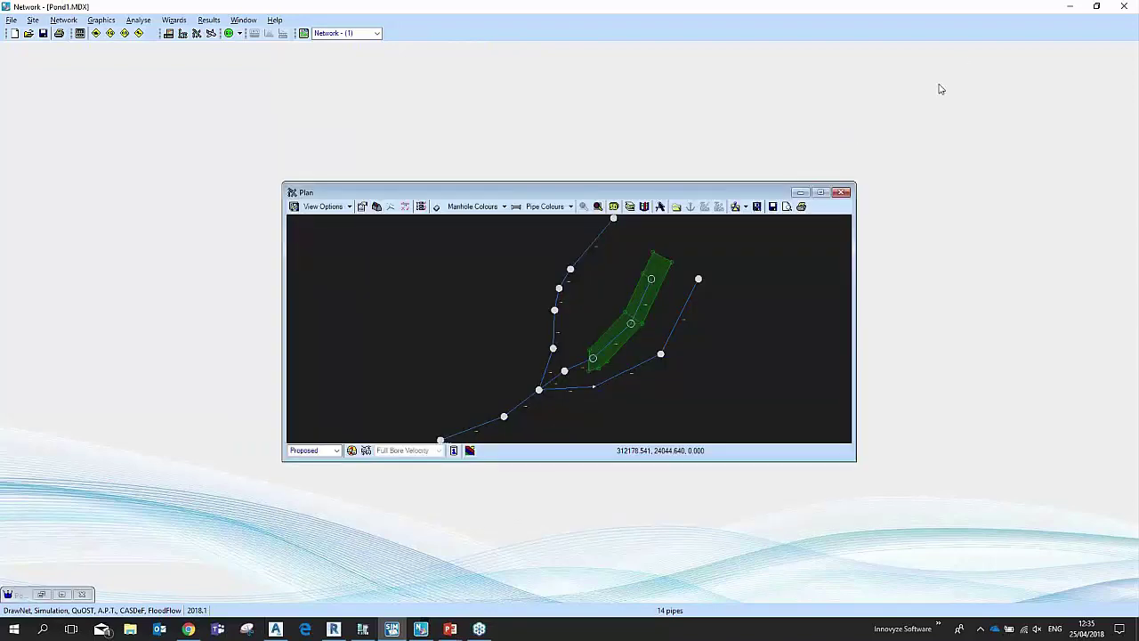
pyautogui.click(1071, 8)
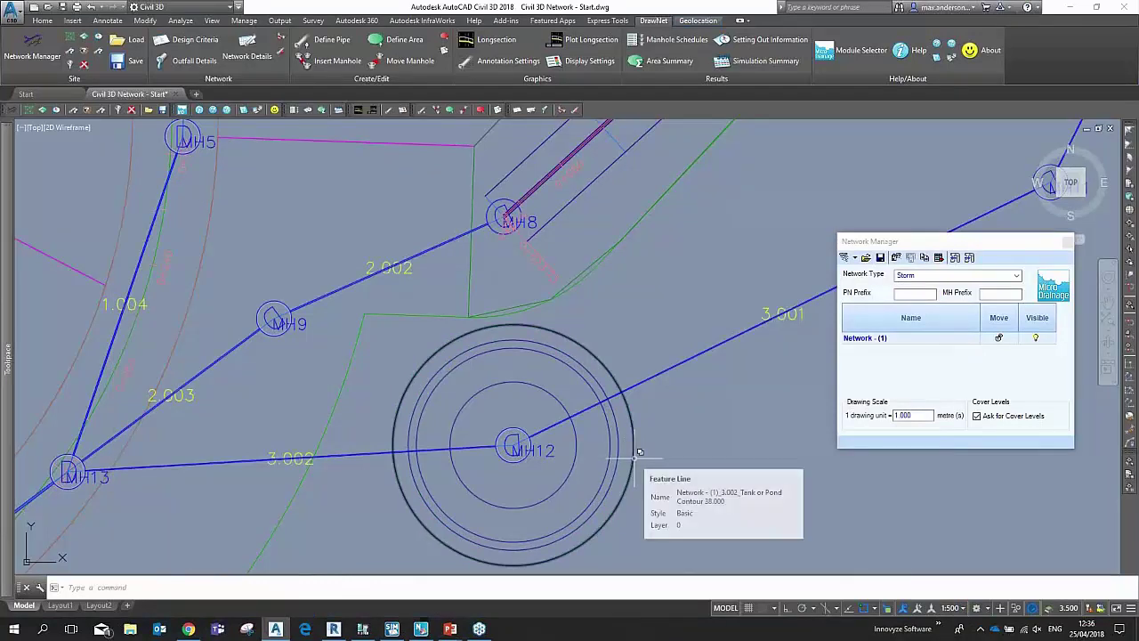
# Step: Insert a PI at elevation 38.000 in the outermost pond contour feature line, extending it outward to the northeast of MH12
pyautogui.click(639, 453)
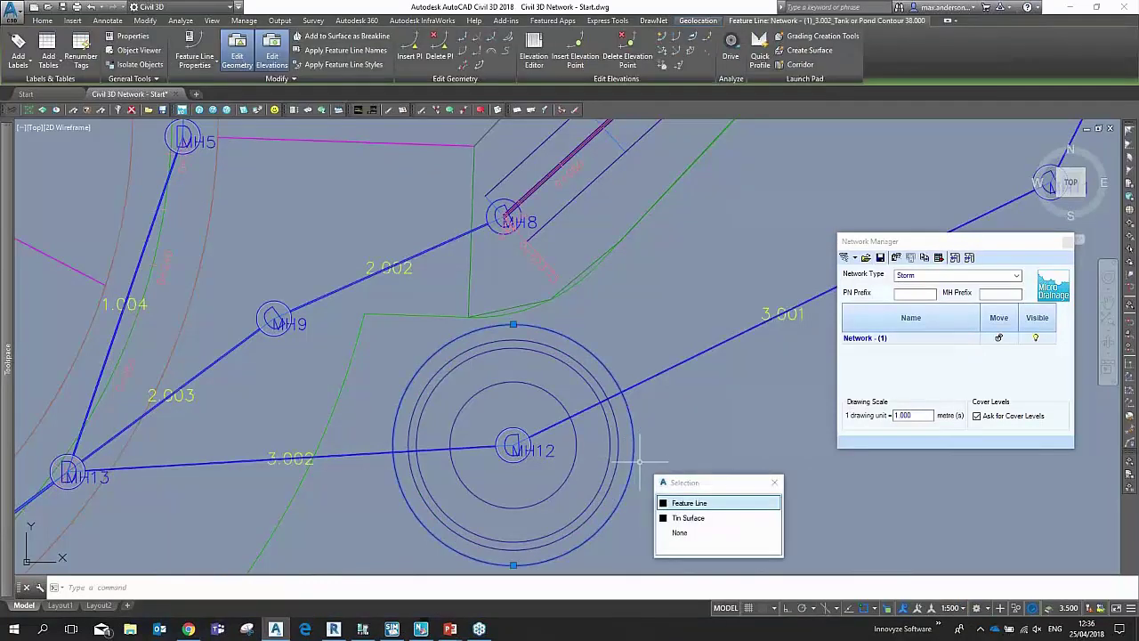
pyautogui.click(692, 503)
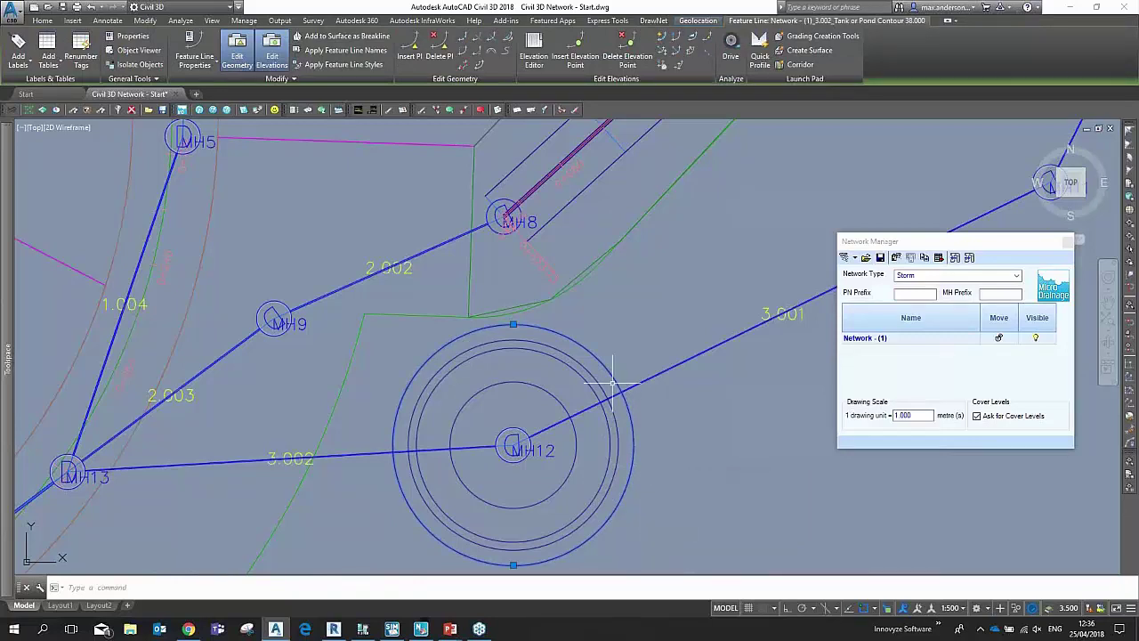
pyautogui.click(411, 46)
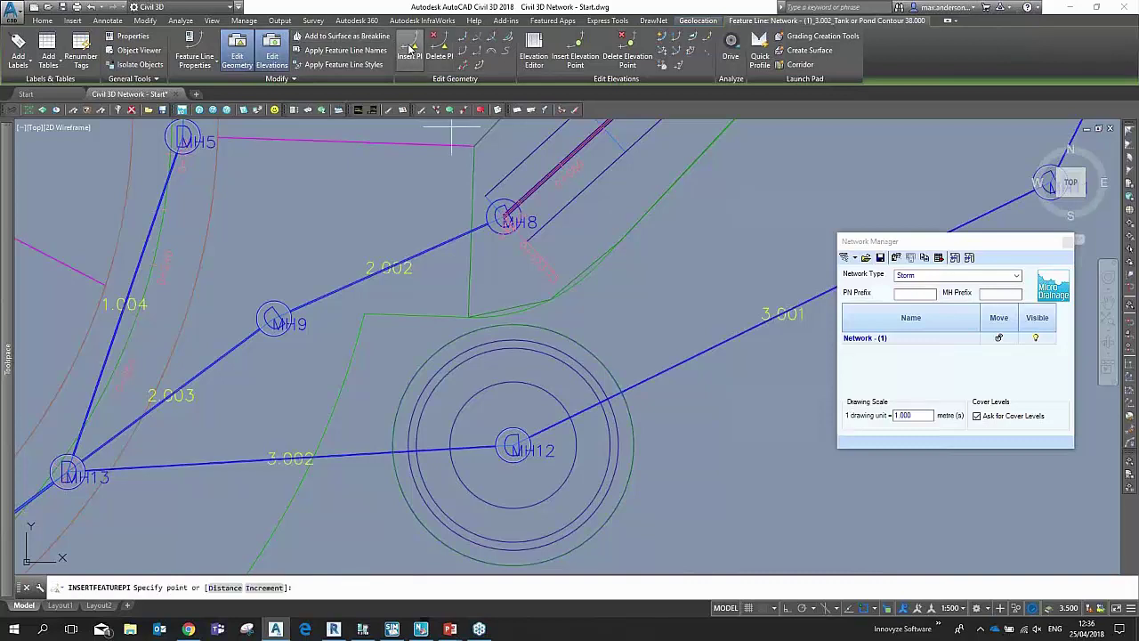
pyautogui.press('Escape')
pyautogui.click(703, 286)
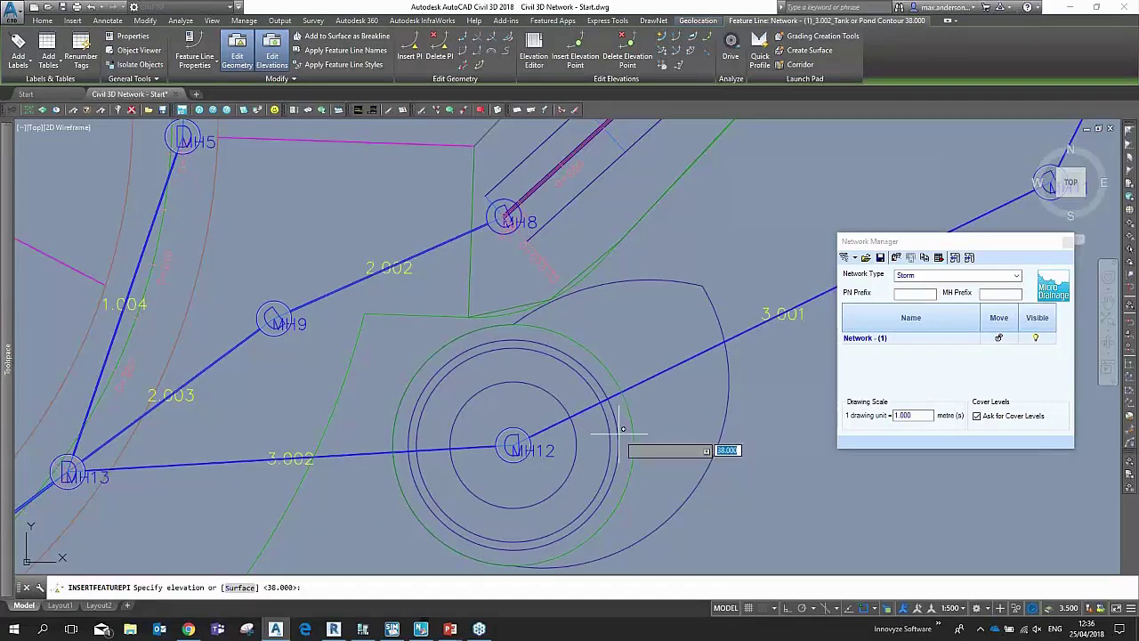
# Step: Try to insert another PI on the east side of the extended pond contour feature line
pyautogui.click(402, 62)
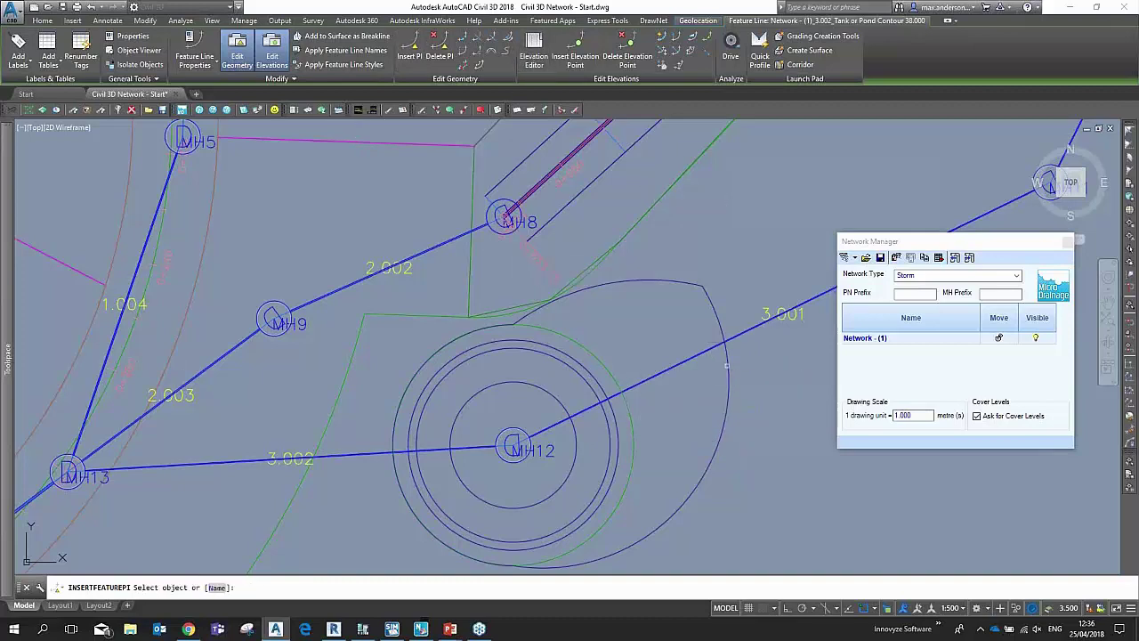
pyautogui.click(728, 365)
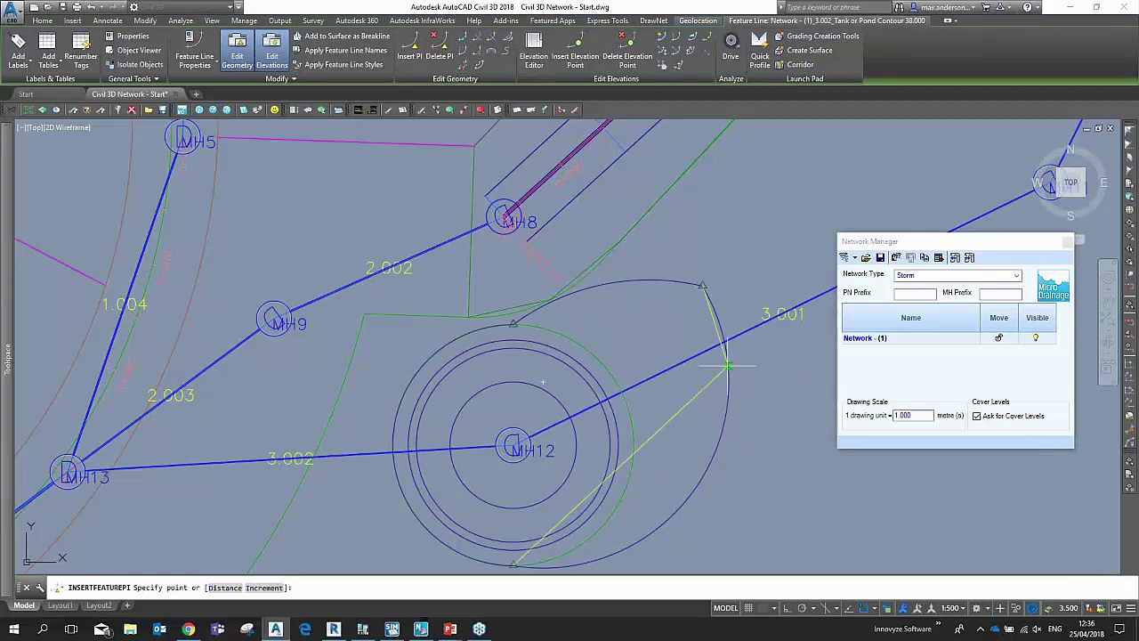
pyautogui.click(710, 426)
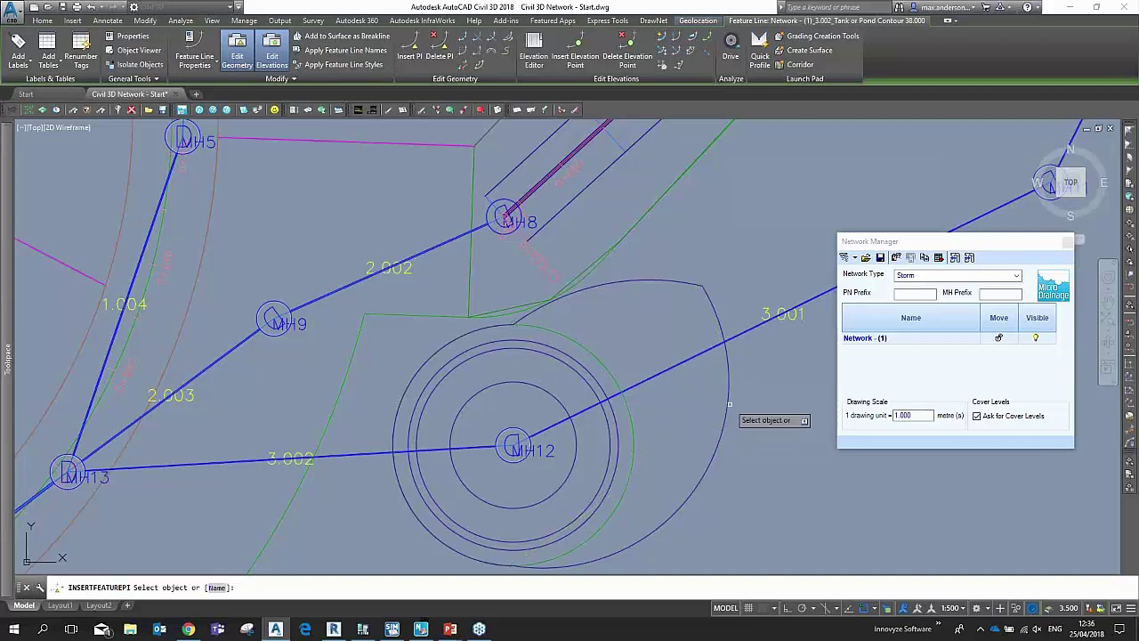
pyautogui.press('Return')
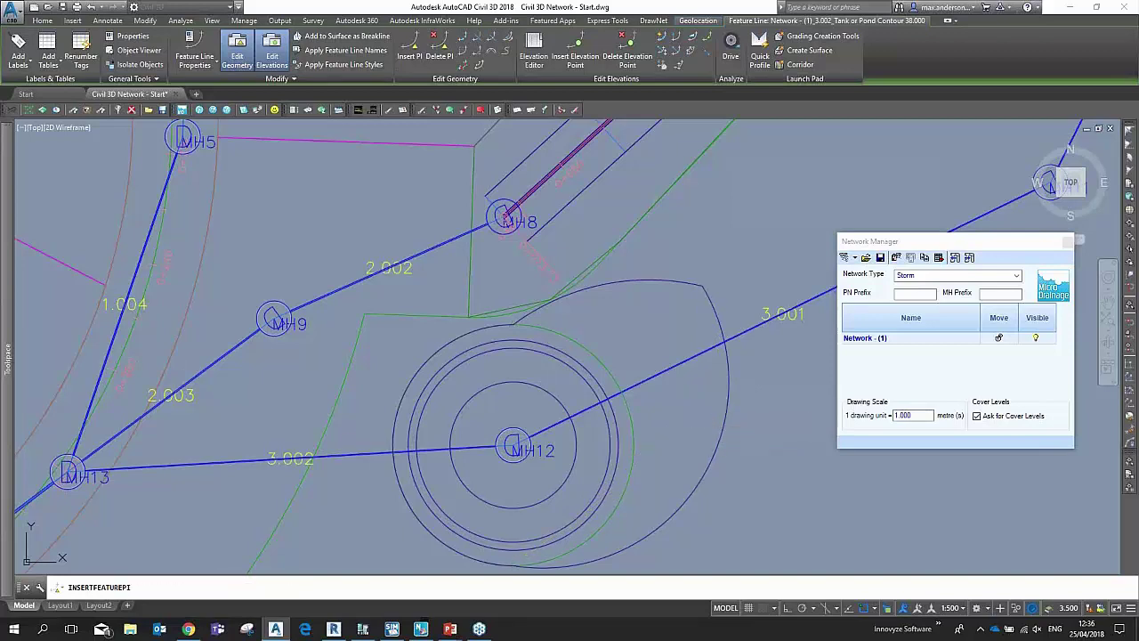
pyautogui.click(534, 54)
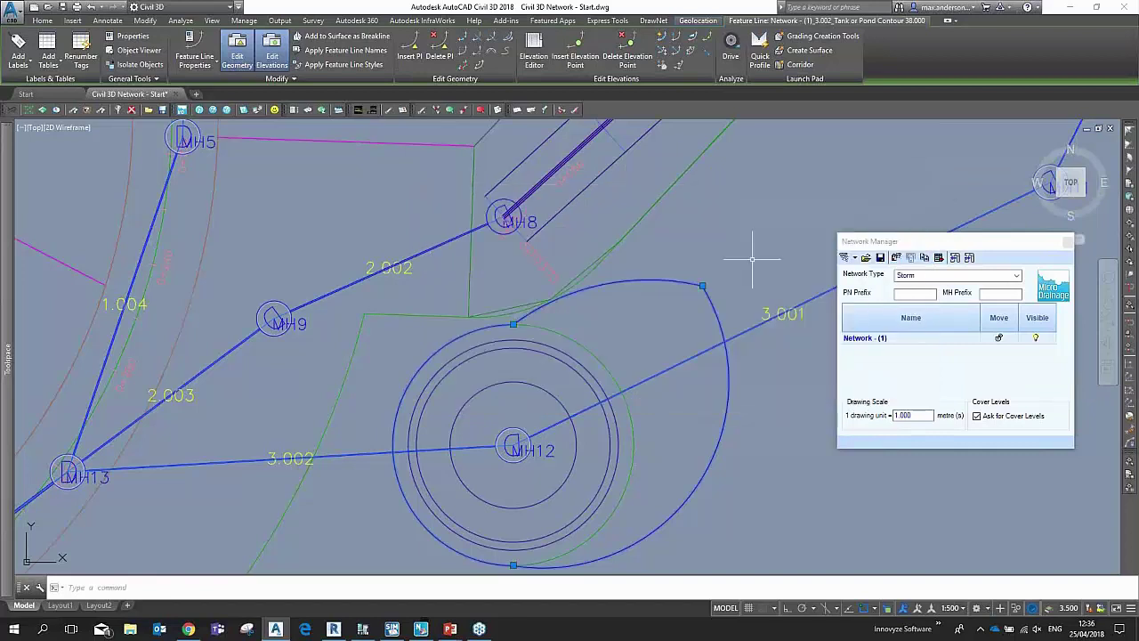
pyautogui.click(576, 424)
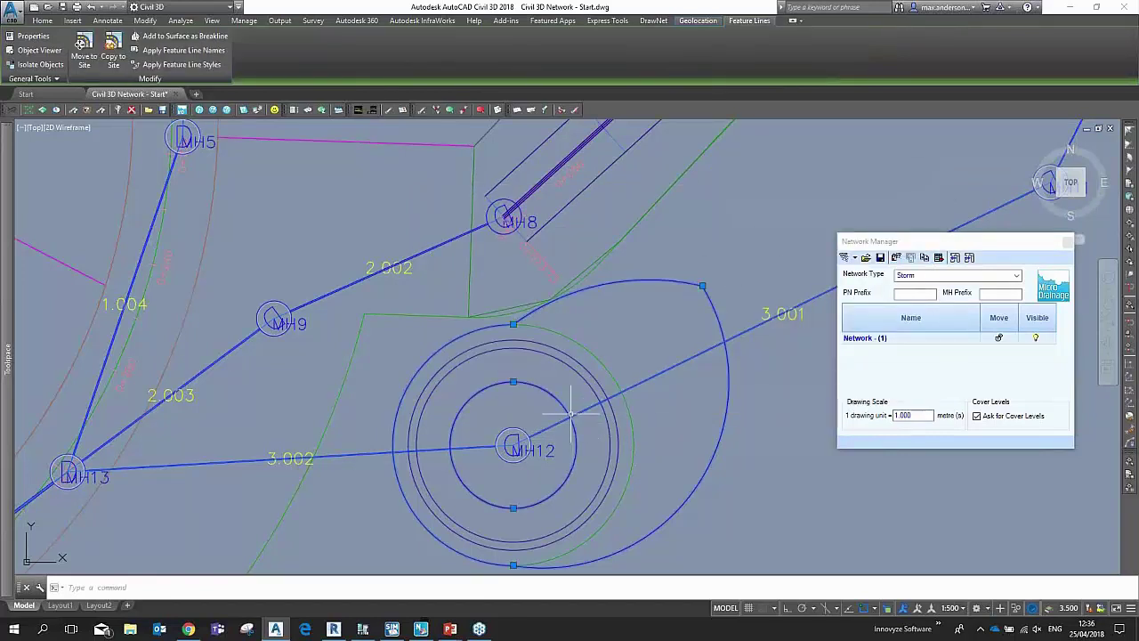
pyautogui.press('Escape')
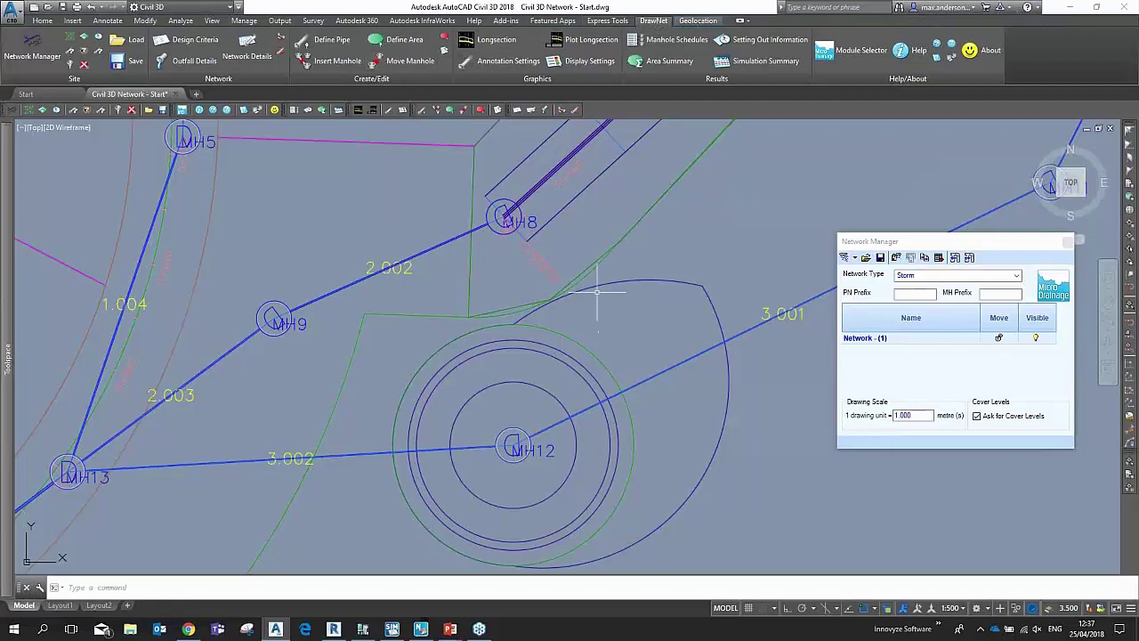
# Step: Insert a PI at elevation 35.813 in the innermost pond contour, bulging it slightly northeast of MH12, and check its point elevations
pyautogui.click(556, 398)
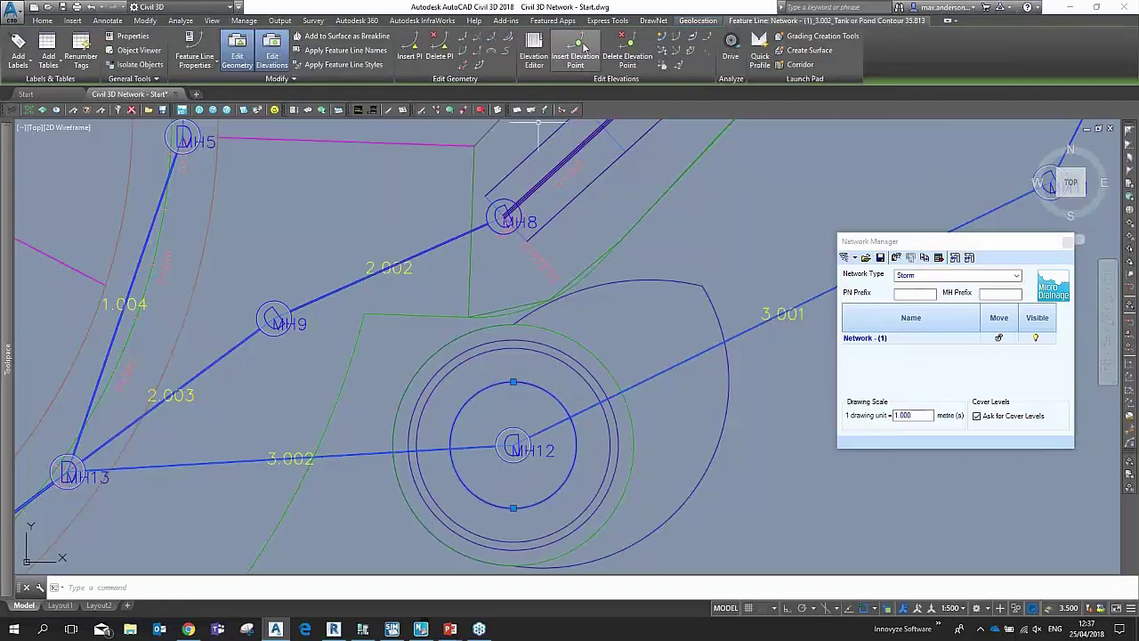
pyautogui.click(414, 44)
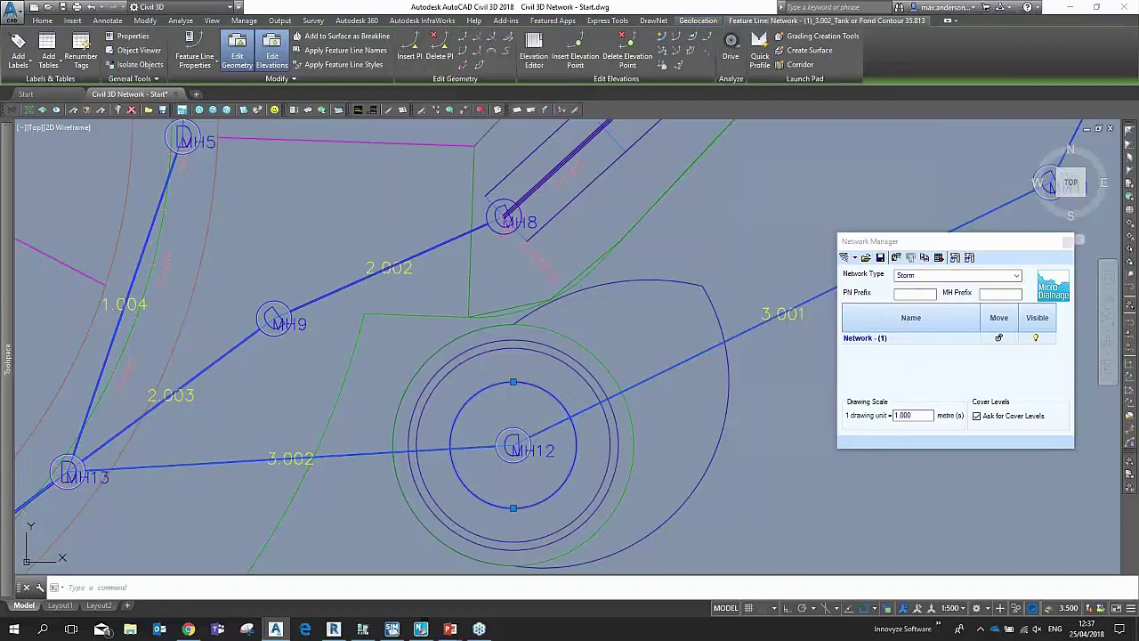
pyautogui.click(576, 434)
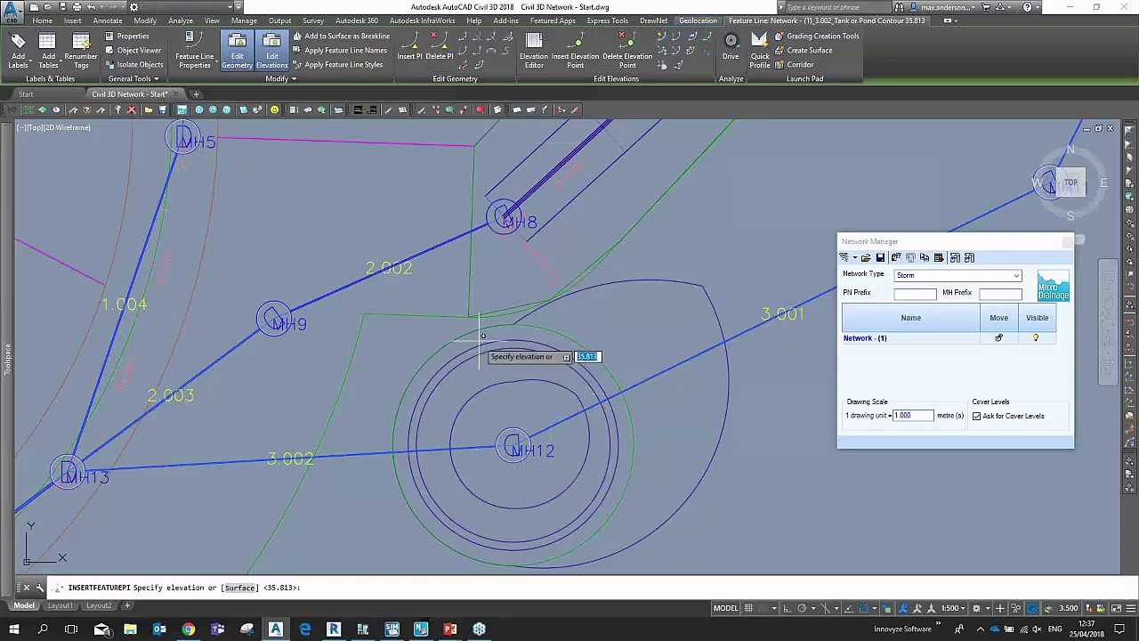
pyautogui.press('Return')
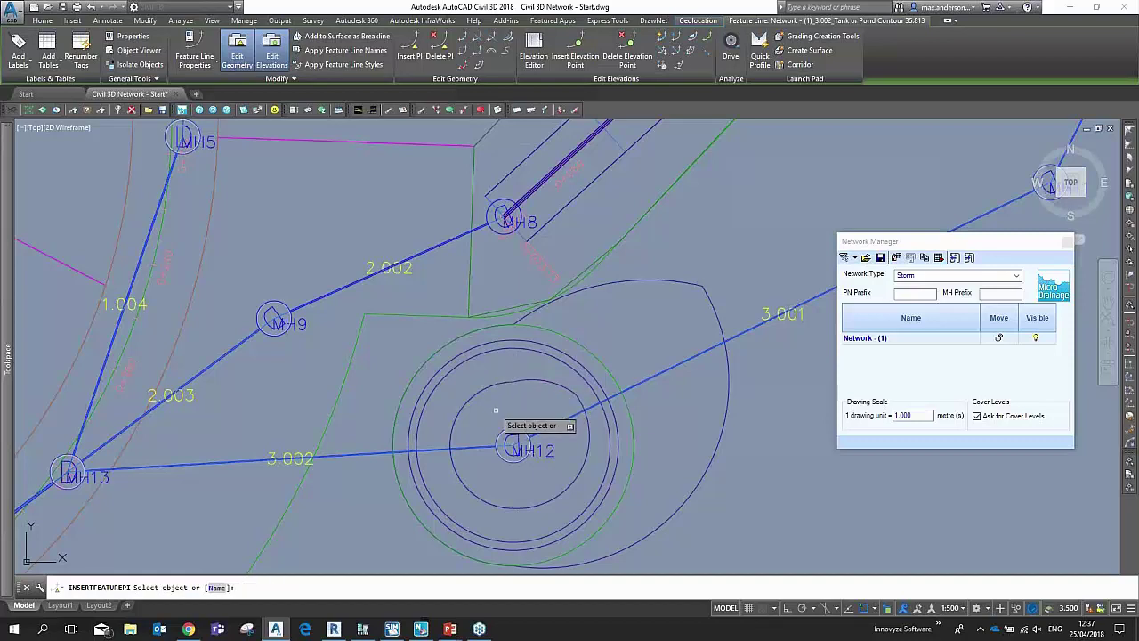
pyautogui.press('Escape')
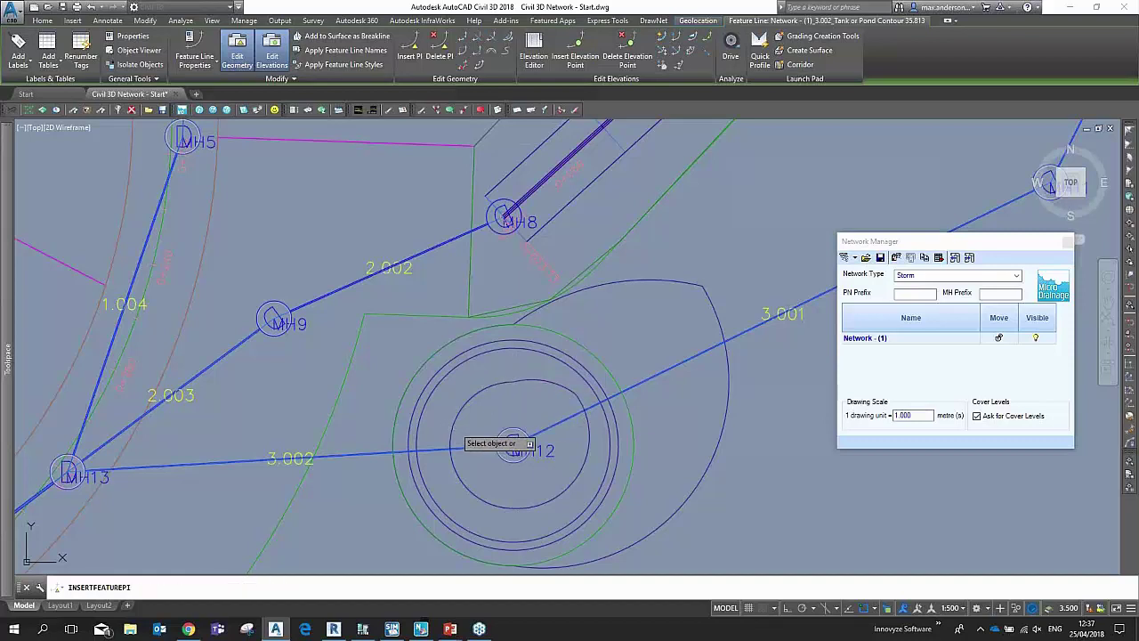
pyautogui.click(454, 425)
pyautogui.click(534, 51)
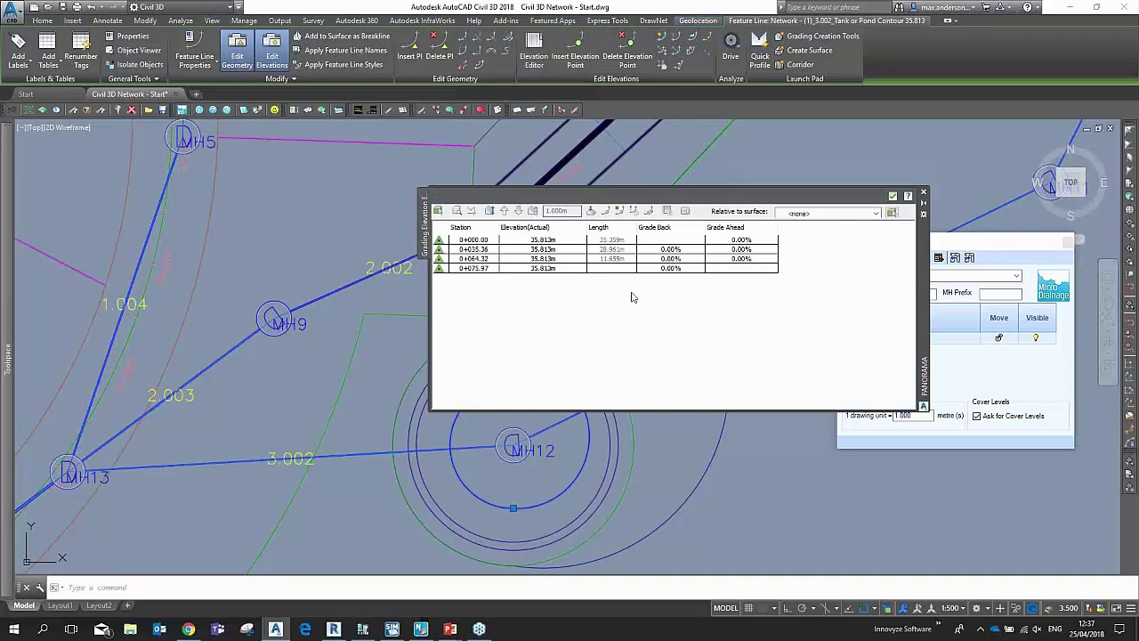
pyautogui.click(923, 192)
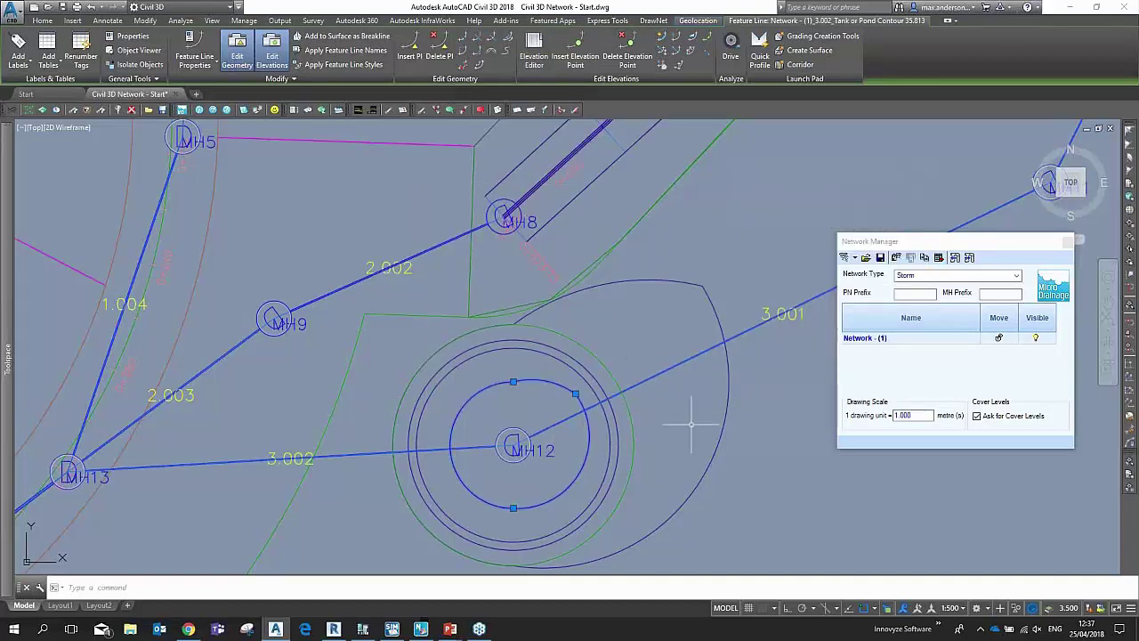
# Step: Insert a PI at elevation 37.314 in the second-outermost pond contour, extending it northeast of MH12, and check its point elevations
pyautogui.click(616, 412)
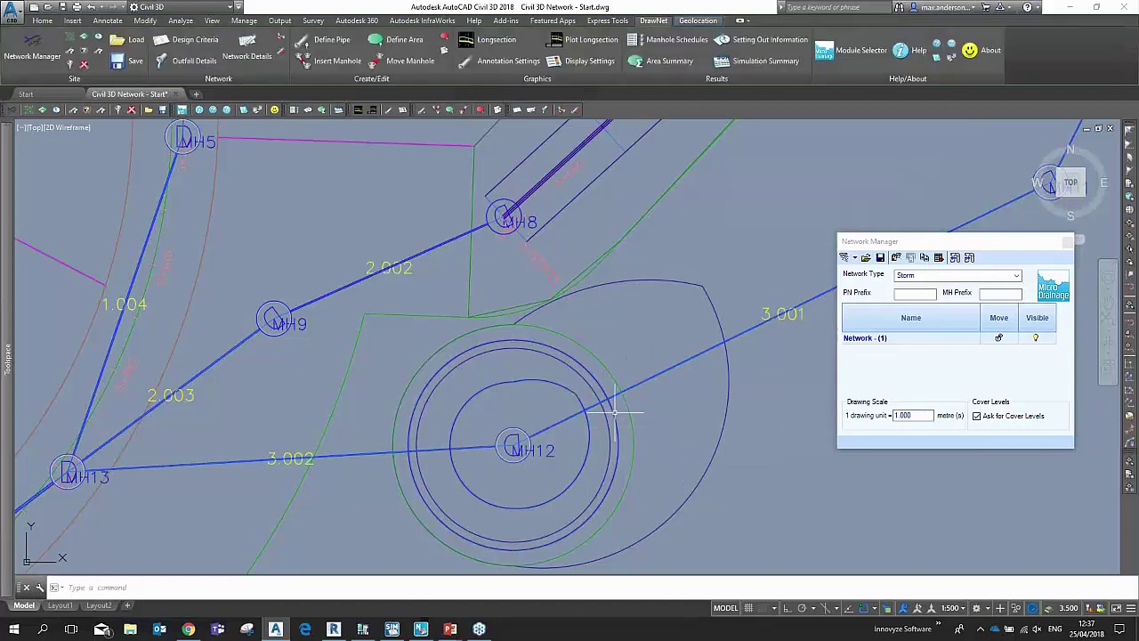
pyautogui.click(411, 51)
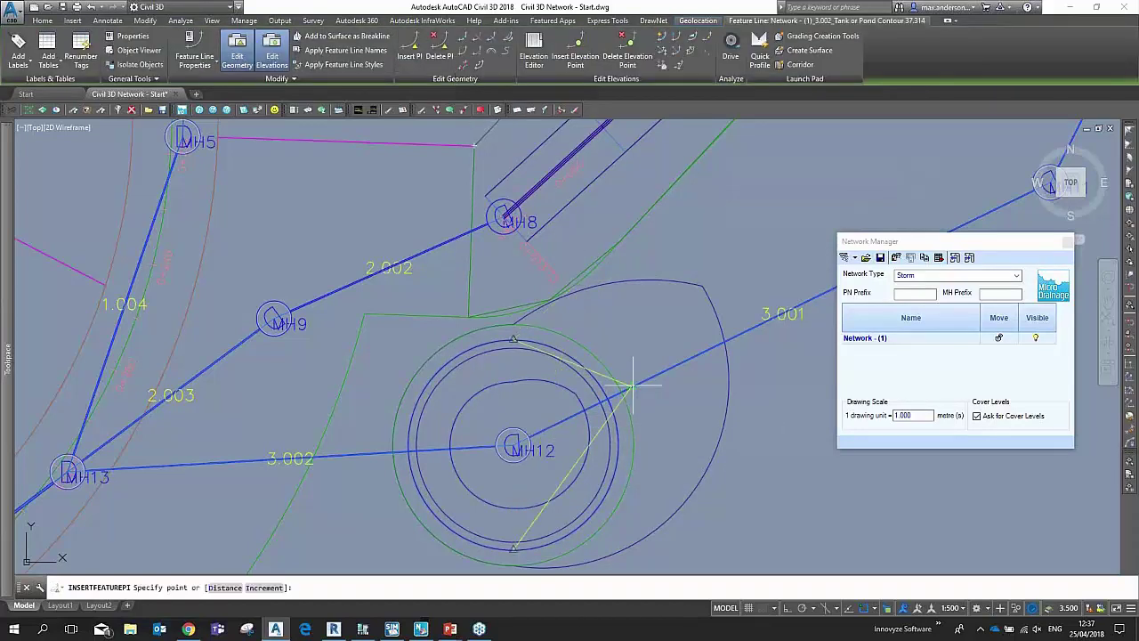
pyautogui.click(659, 438)
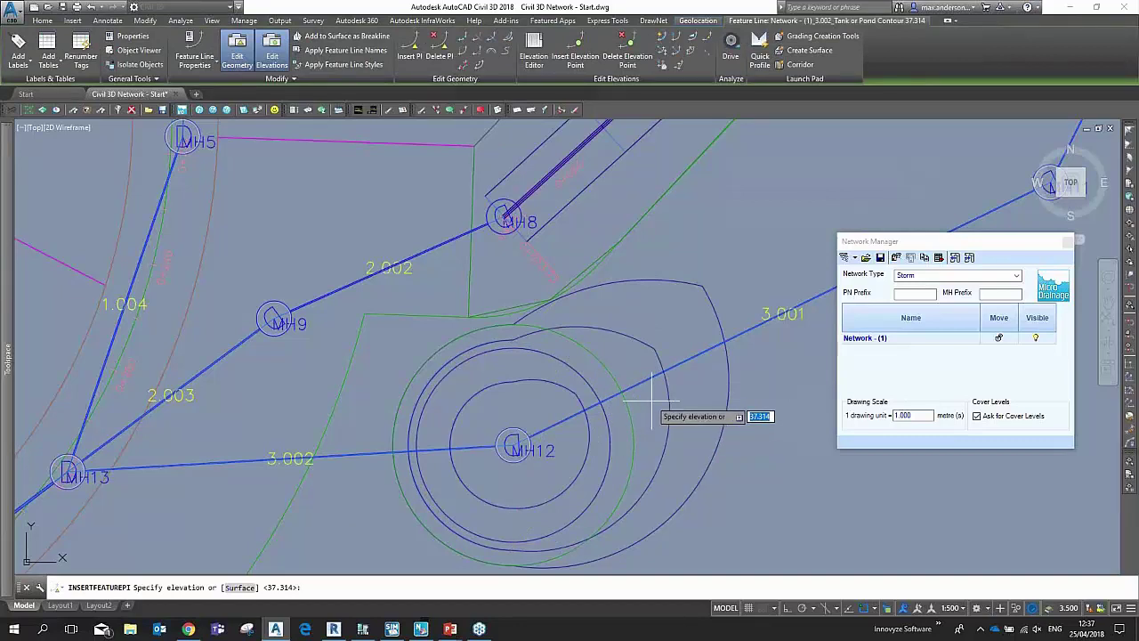
pyautogui.press('Return')
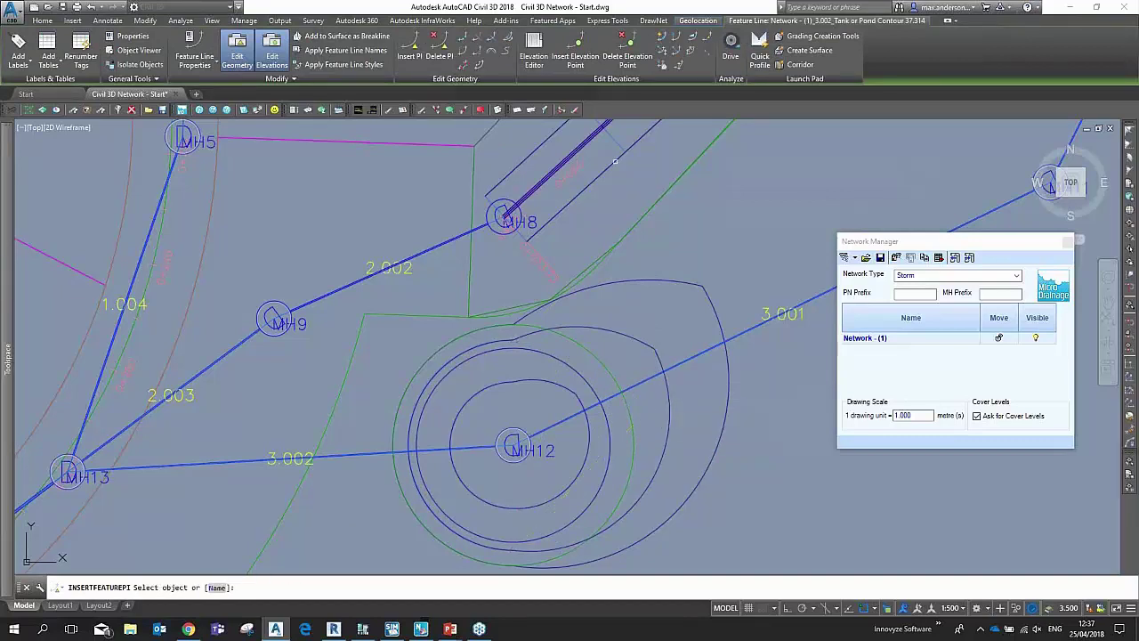
pyautogui.press('Escape')
pyautogui.click(618, 334)
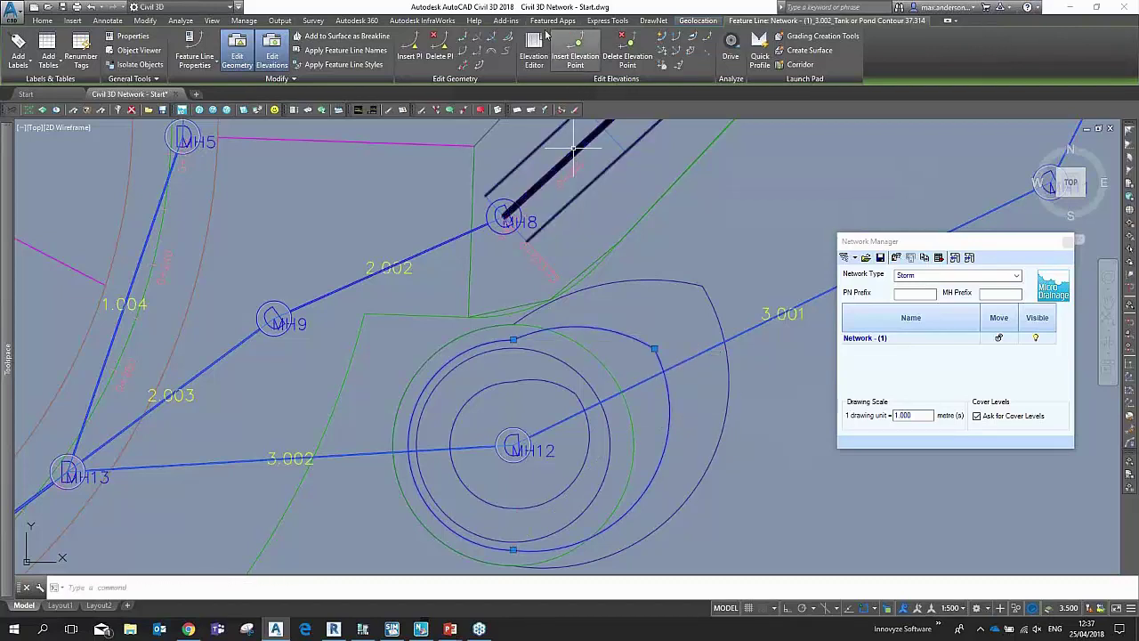
pyautogui.click(535, 55)
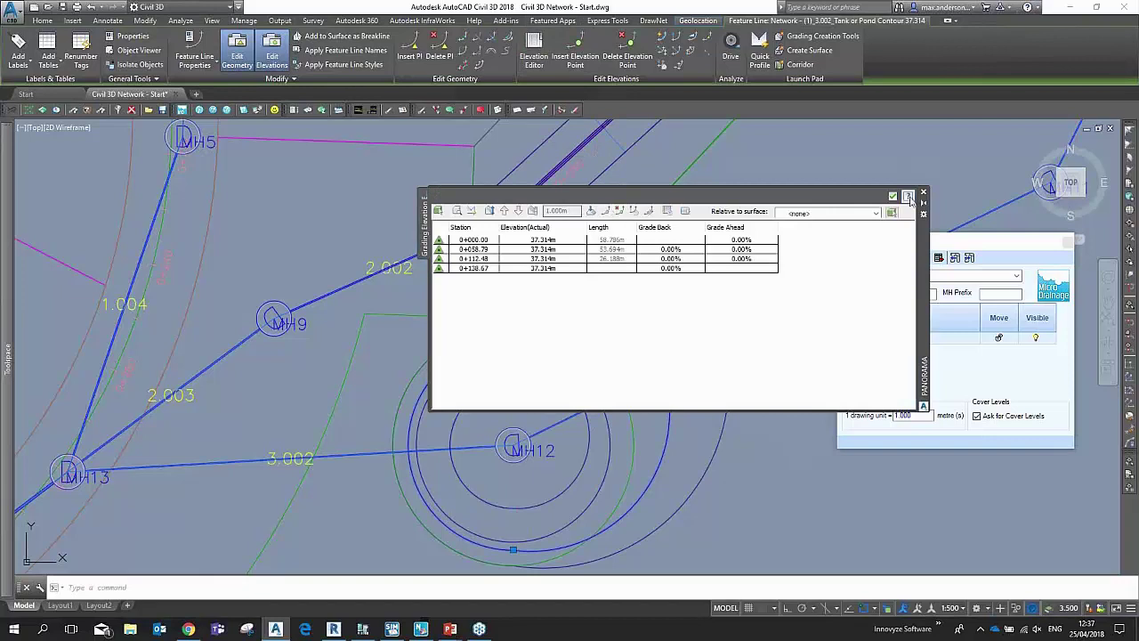
pyautogui.click(923, 194)
pyautogui.press('Escape')
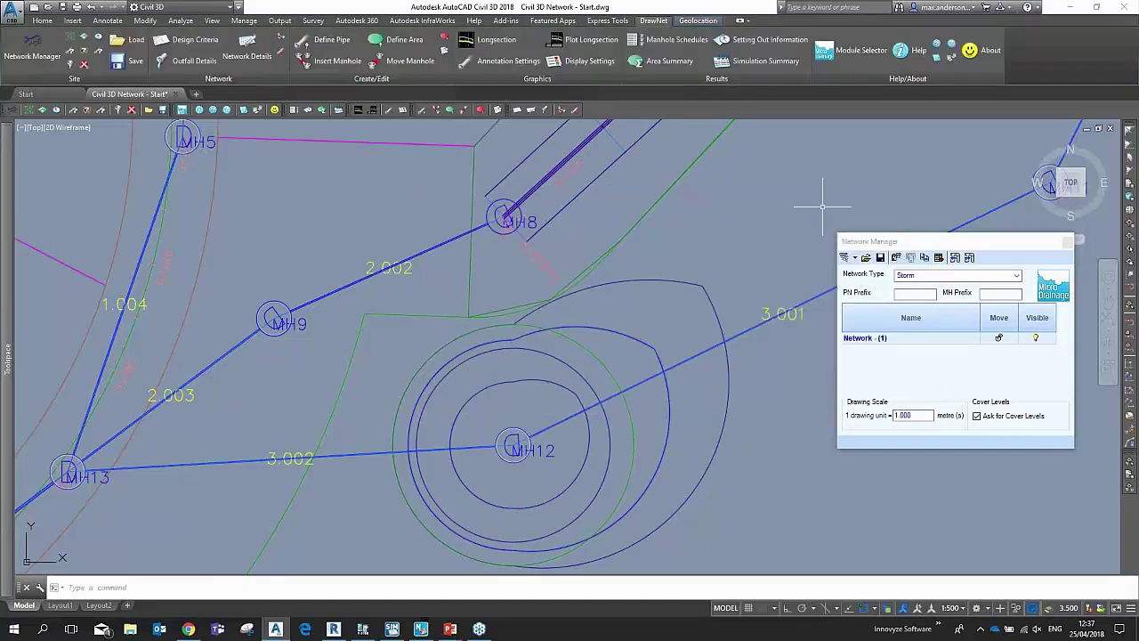
# Step: Rebuild the out-of-date Network - (1) surface to include the reshaped pond contours
pyautogui.moveTo(734, 254)
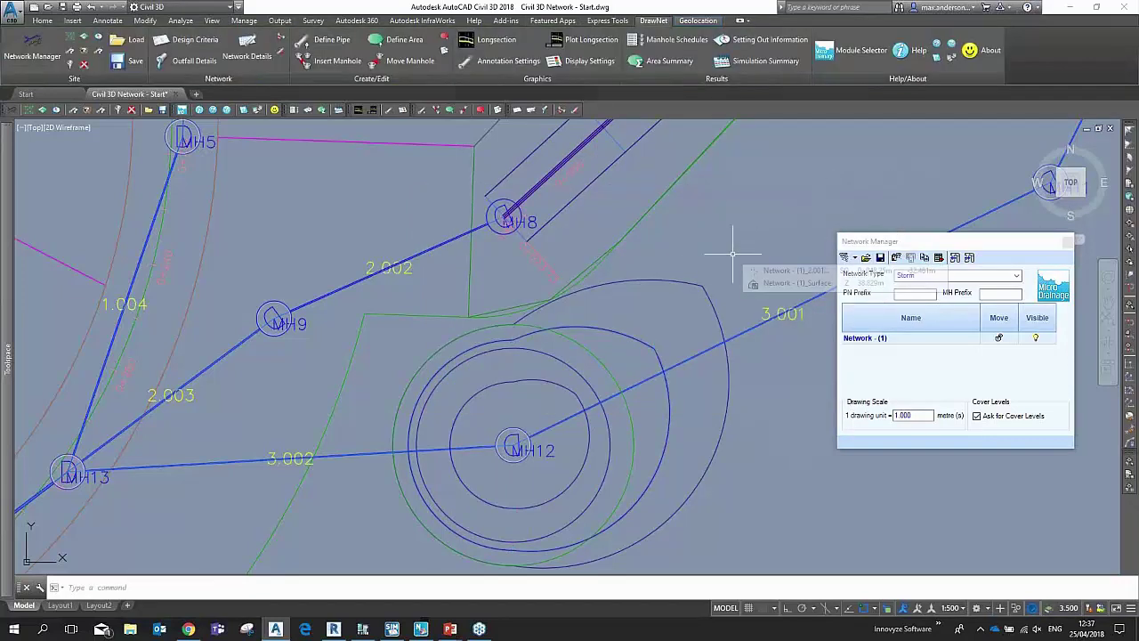
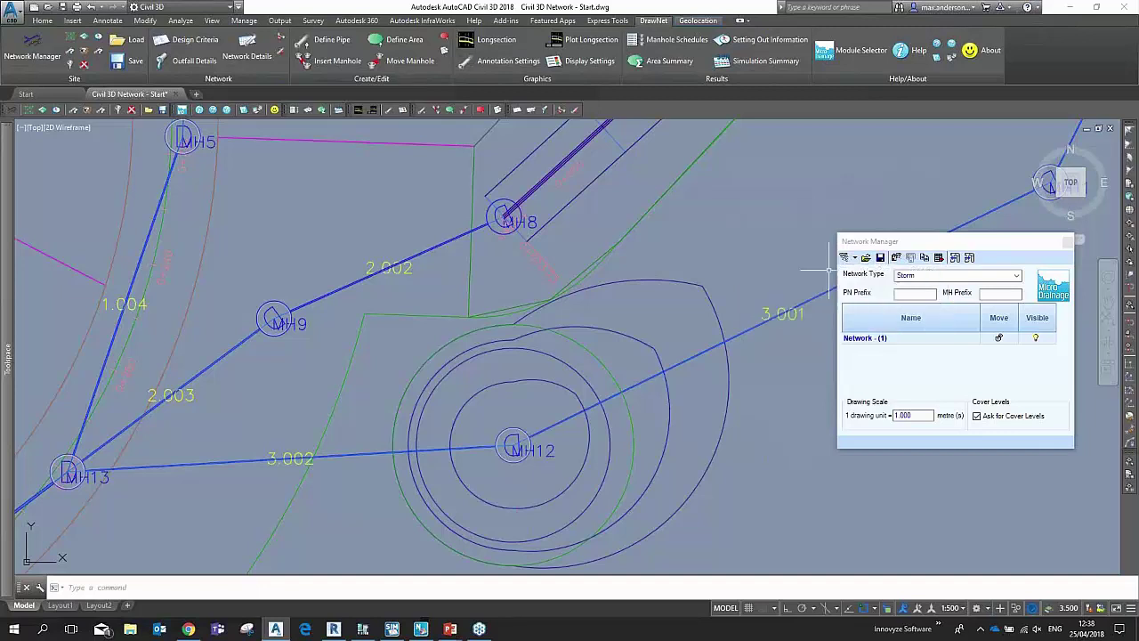
pyautogui.scroll(-2, 741, 419)
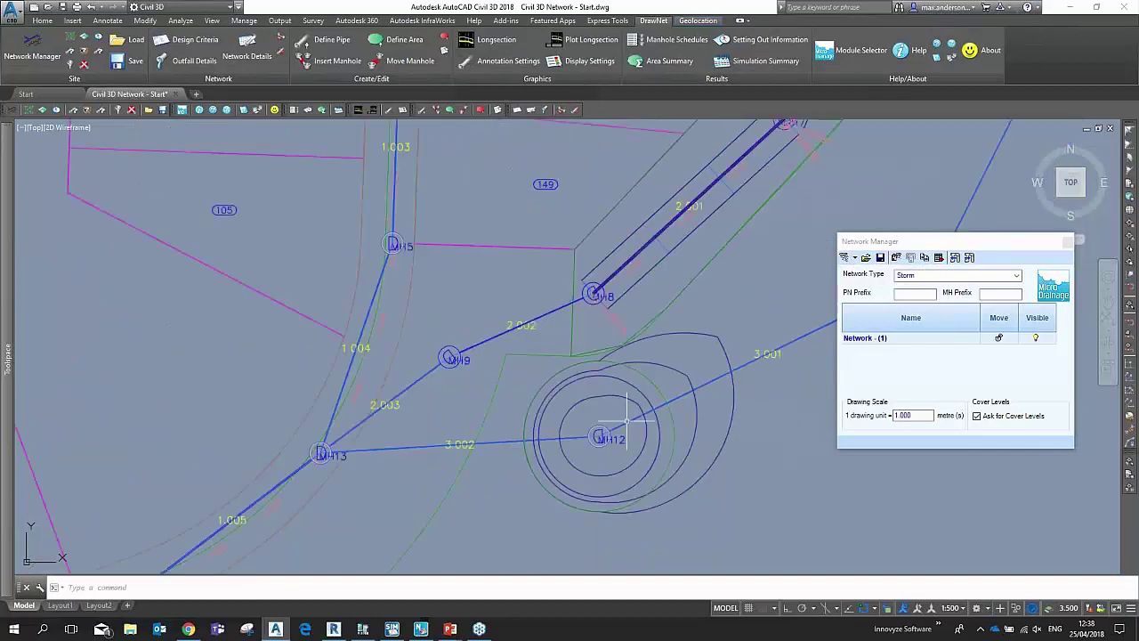
pyautogui.moveTo(7, 356)
pyautogui.rightClick(104, 221)
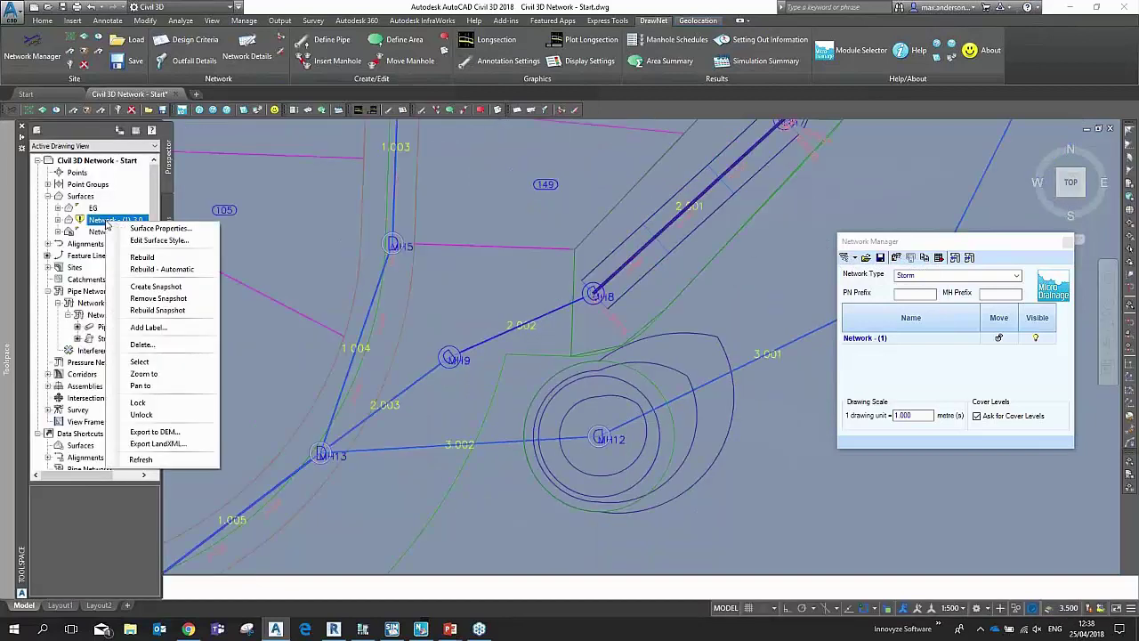
pyautogui.click(142, 257)
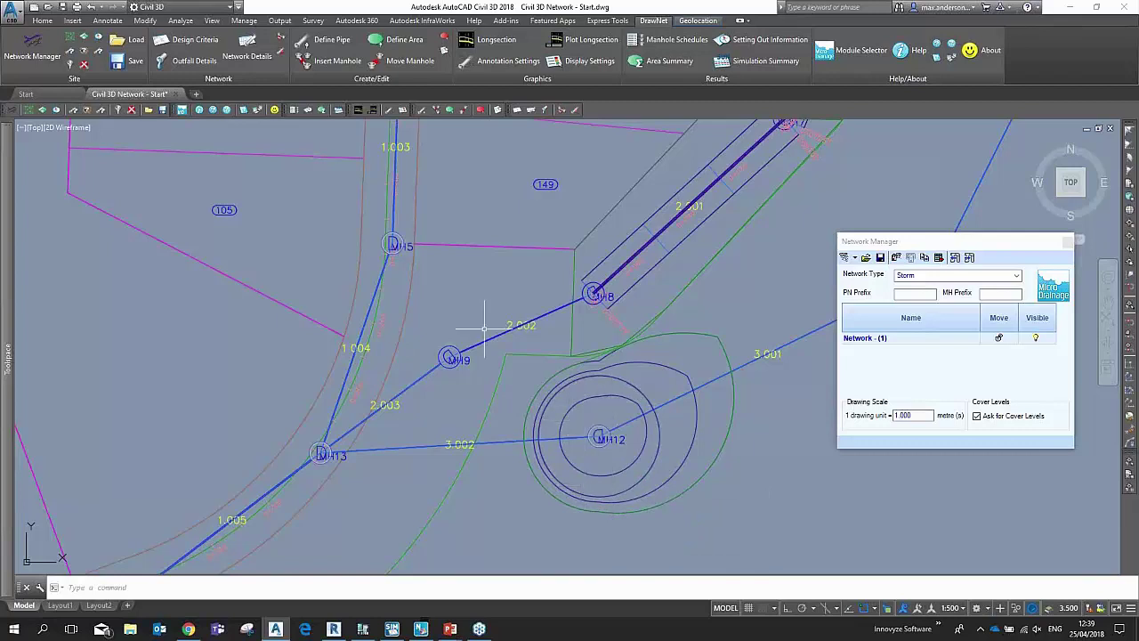
# Step: Orbit the model with 3DORBIT to examine the pond contours, swales and pipe network in 3D, then restore the top view
pyautogui.click(912, 341)
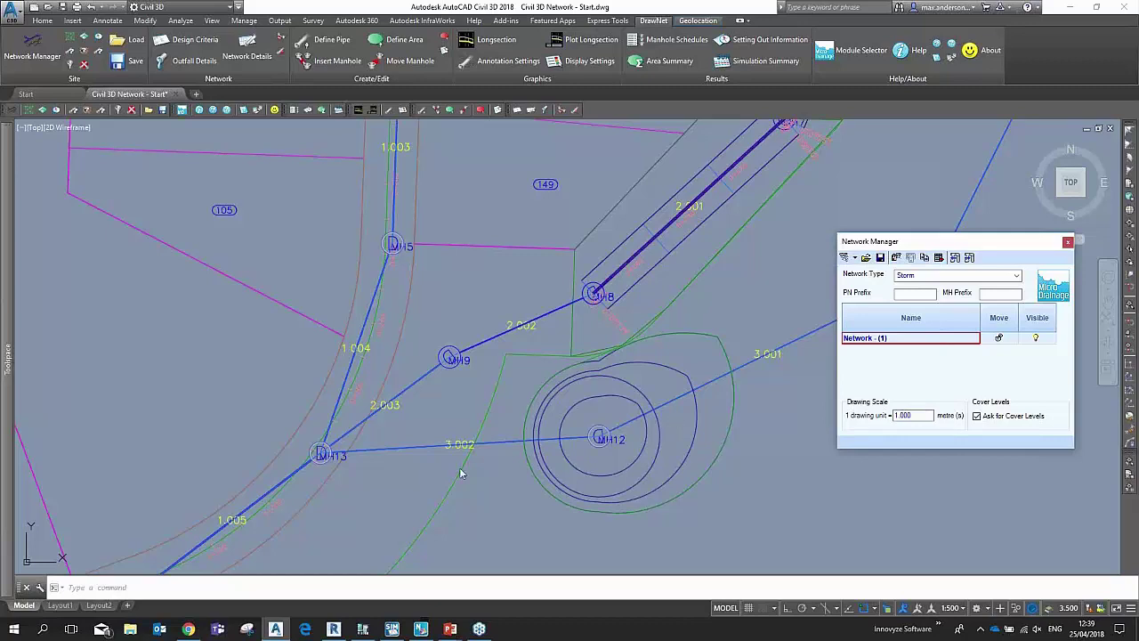
pyautogui.click(364, 584)
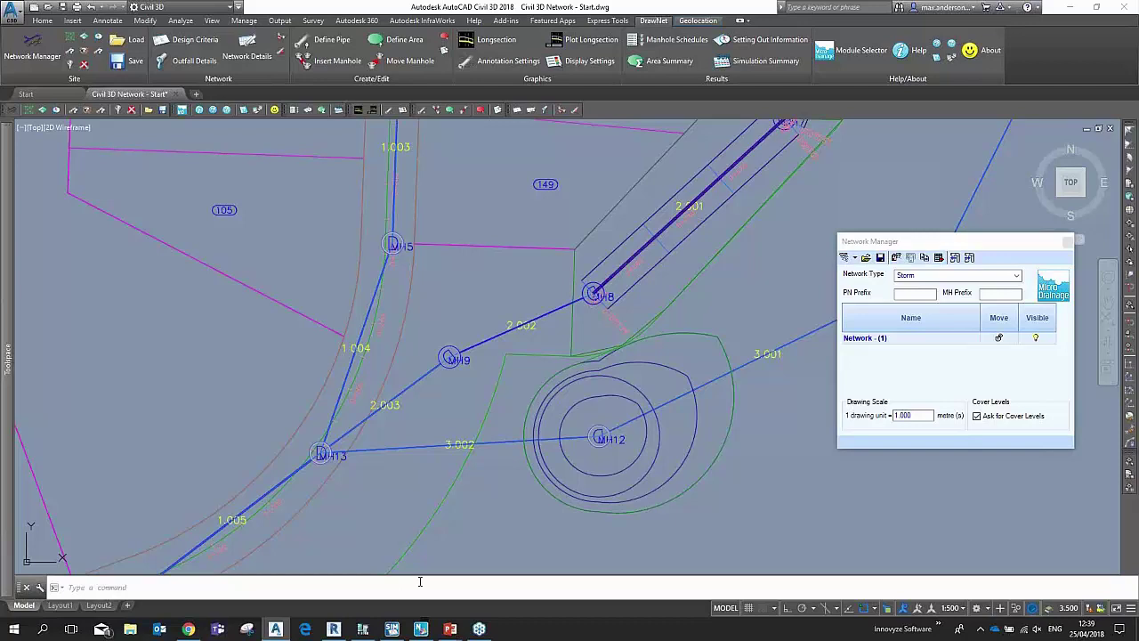
pyautogui.click(472, 591)
pyautogui.write('3DORBIT')
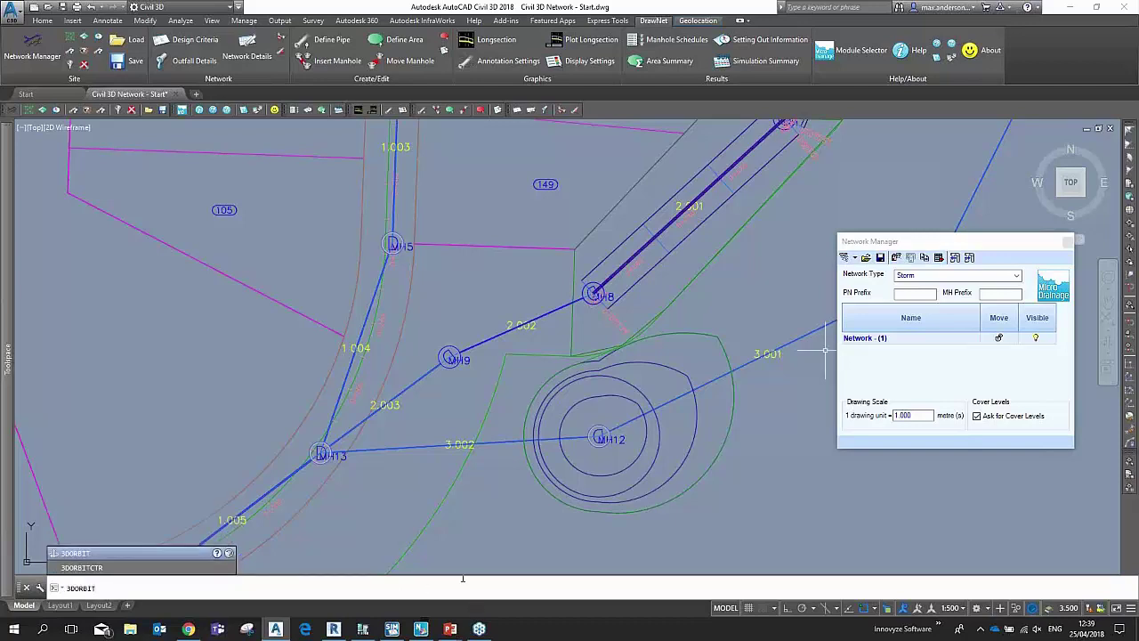
pyautogui.press('Return')
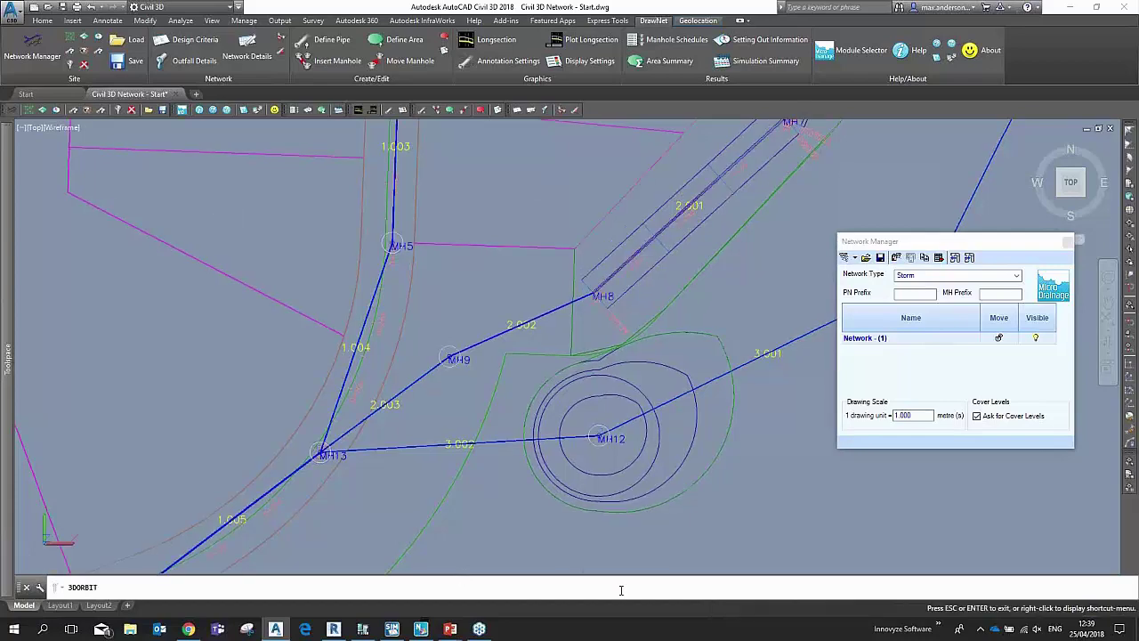
pyautogui.moveTo(678, 527); pyautogui.dragTo(614, 451)
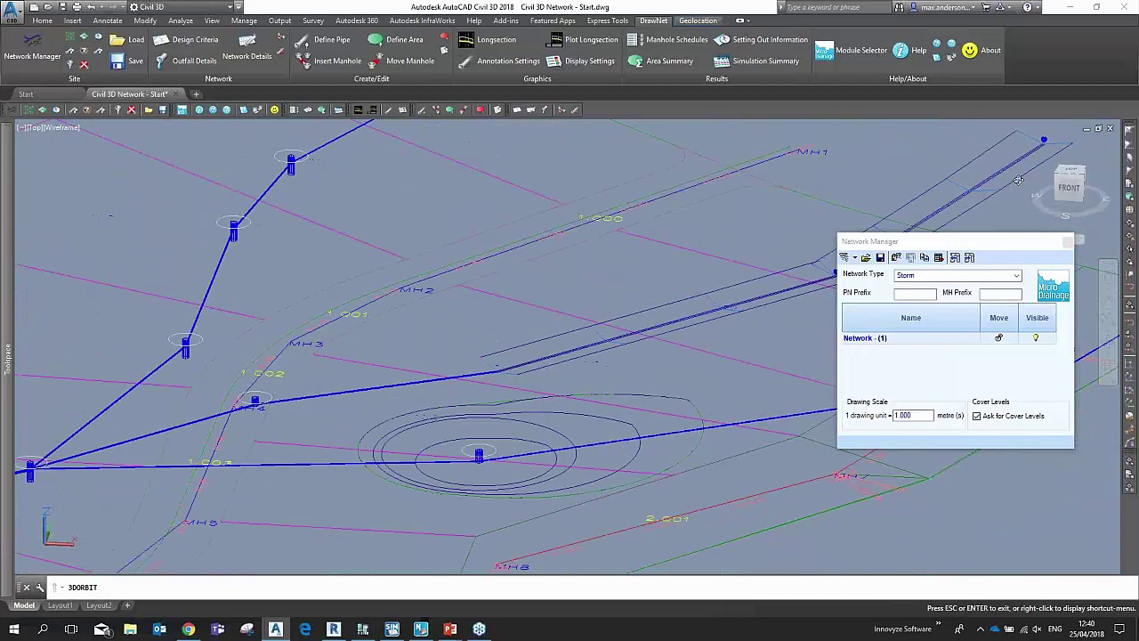
pyautogui.press('Escape')
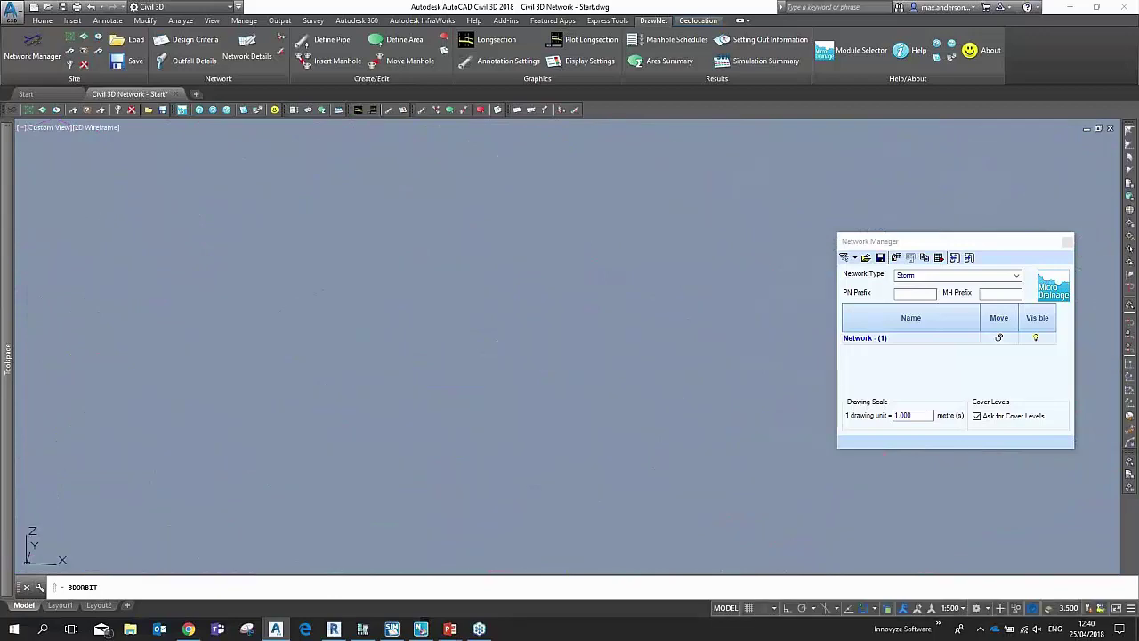
pyautogui.hotkey('ctrl', 'z')
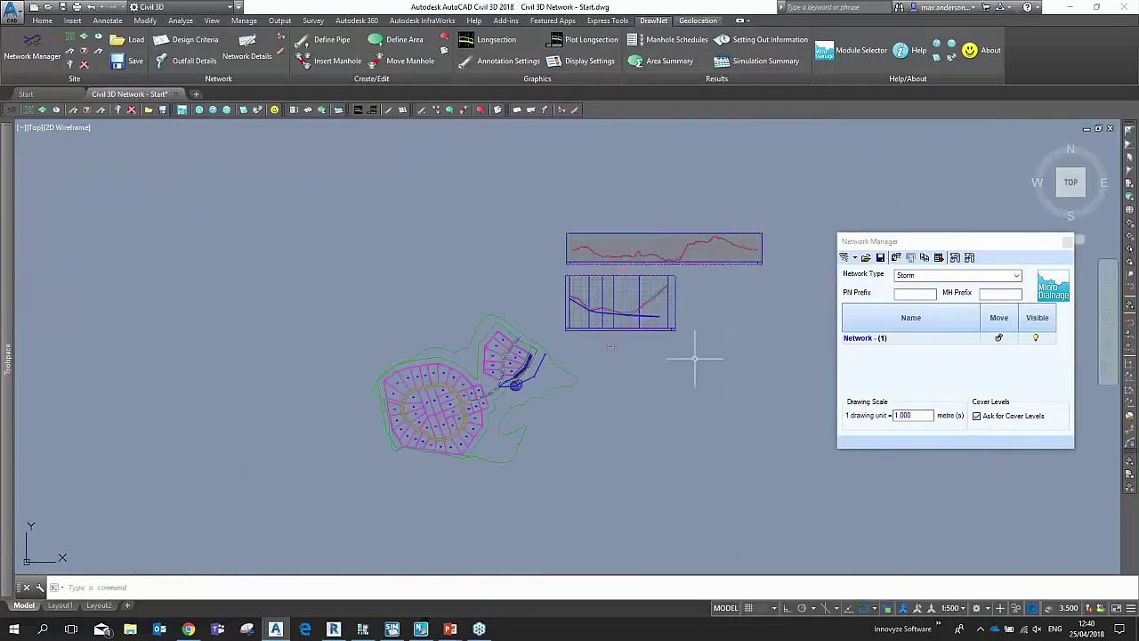
# Step: Import the edited Civil 3D network back into DrawNet and close the Network Manager
pyautogui.scroll(6, 534, 427)
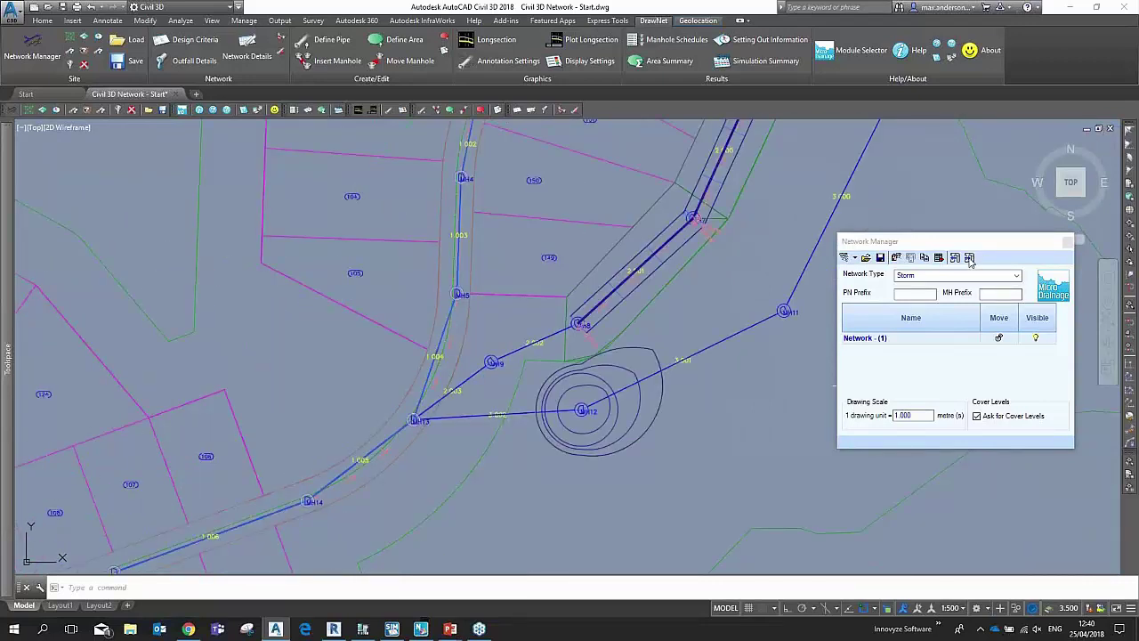
pyautogui.click(969, 258)
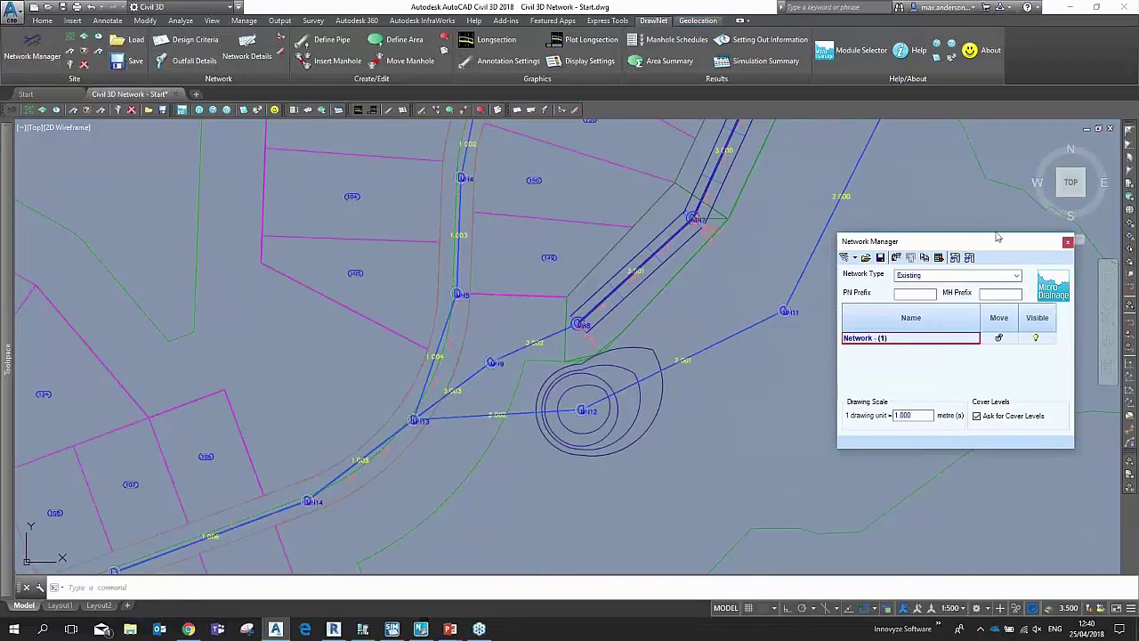
pyautogui.click(1069, 244)
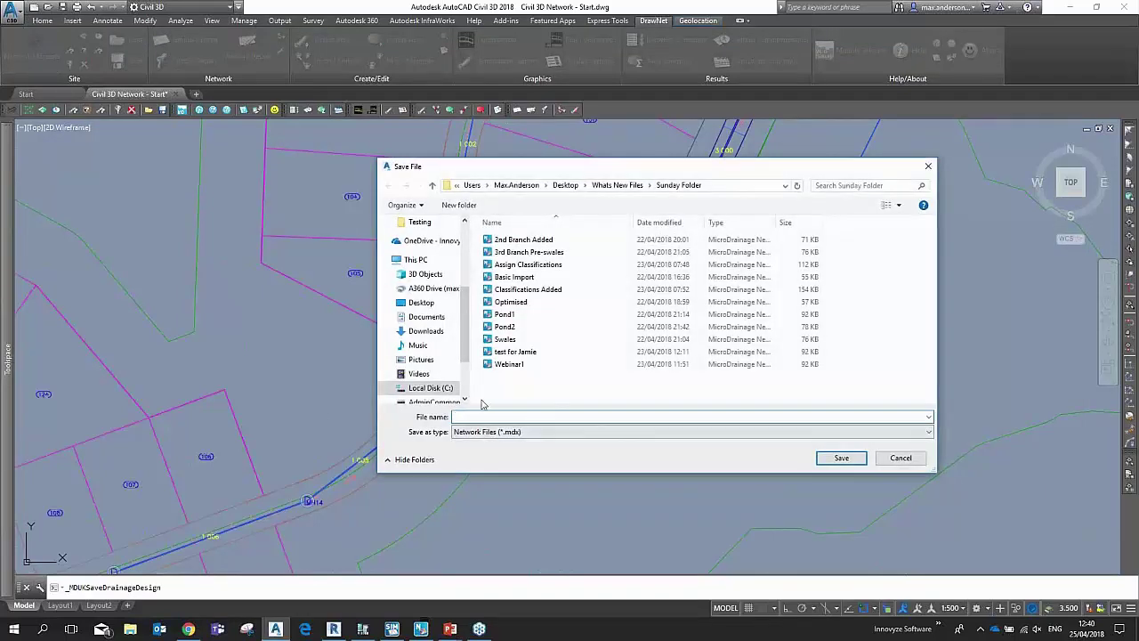
# Step: Save the drainage design as the network file Webinar2 in the Sunday Folder
pyautogui.write('Web')
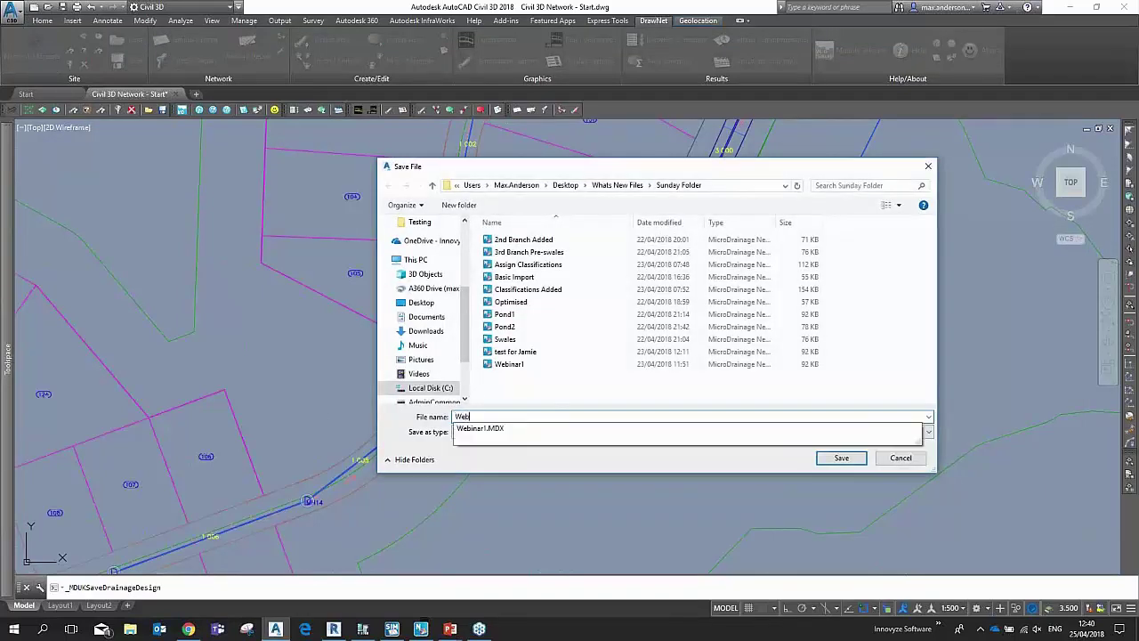
pyautogui.write('inar2')
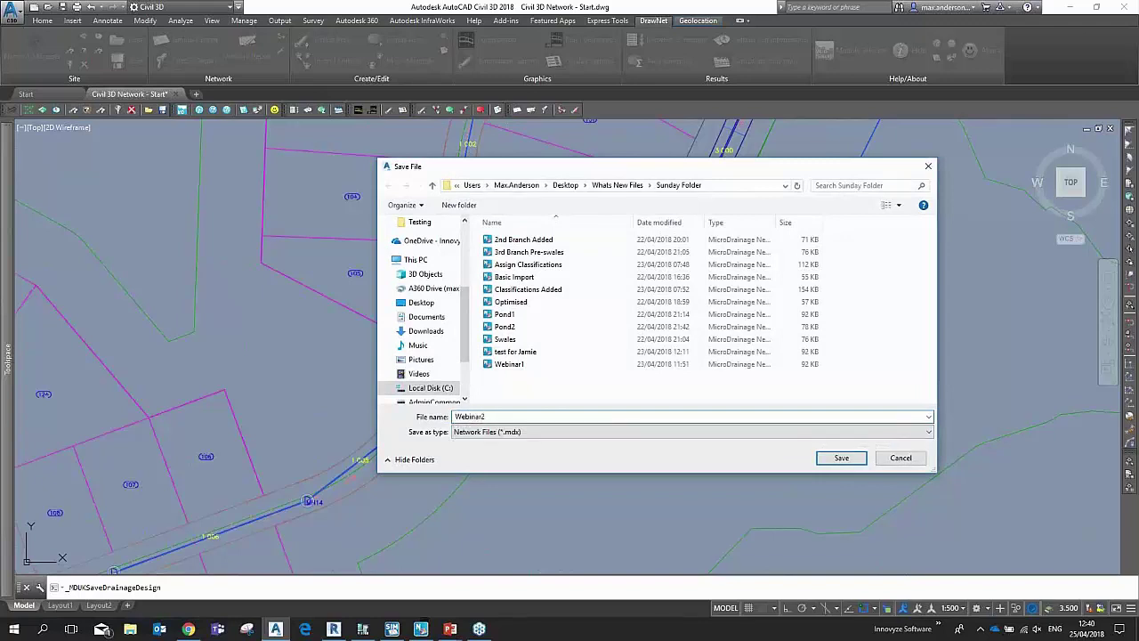
pyautogui.press('Return')
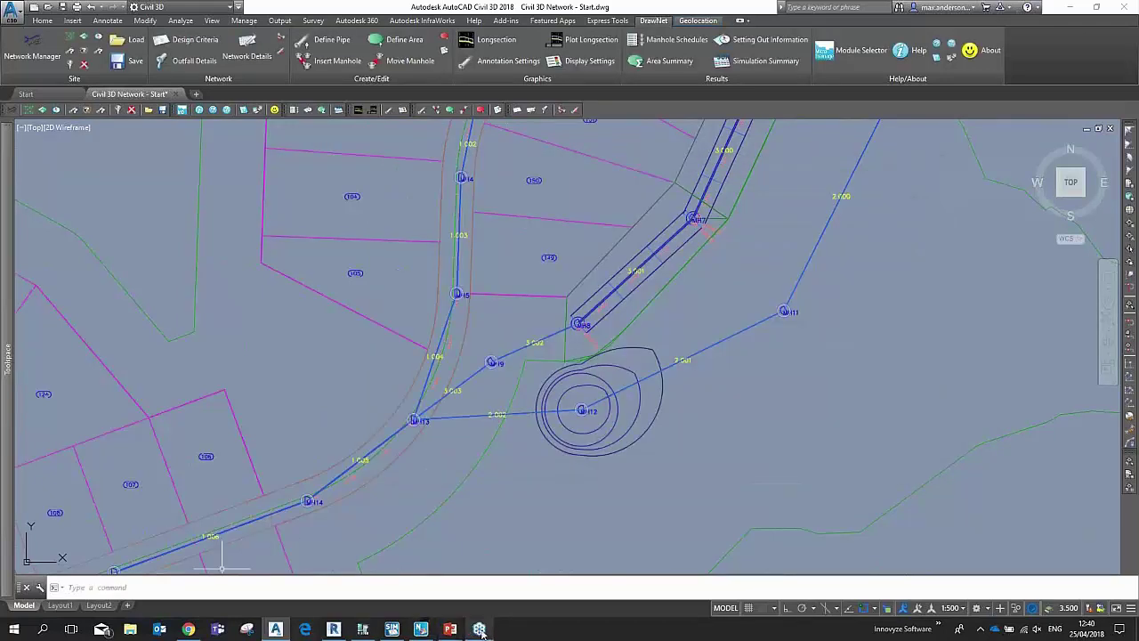
# Step: Switch to MicroDrainage Network and open the network file Webinar2 from the Sunday Folder
pyautogui.click(420, 628)
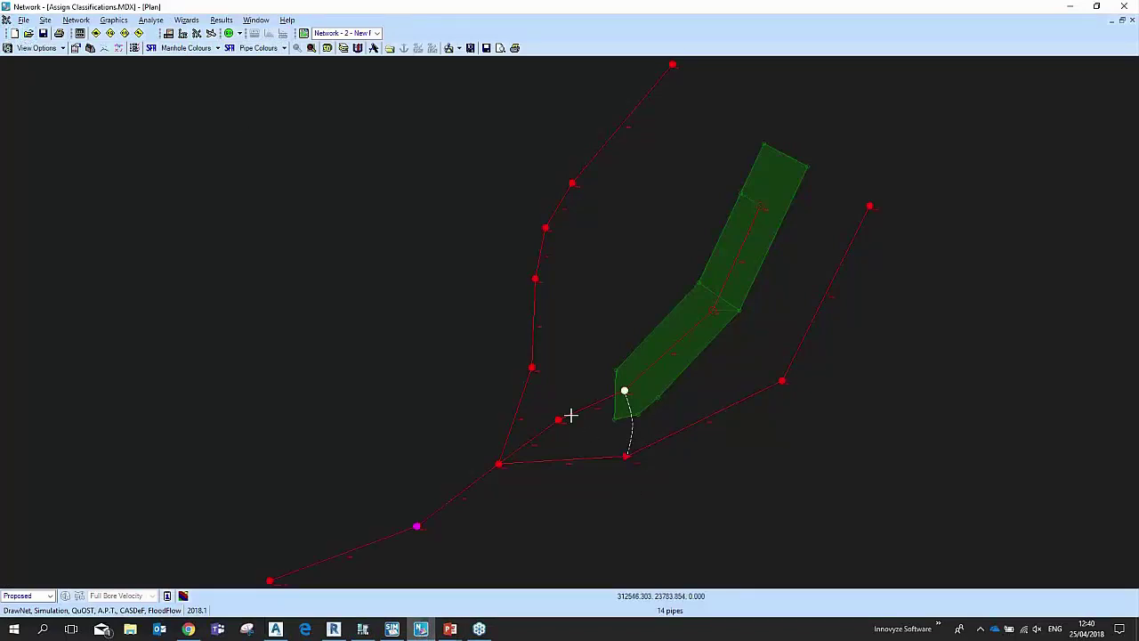
pyautogui.click(27, 33)
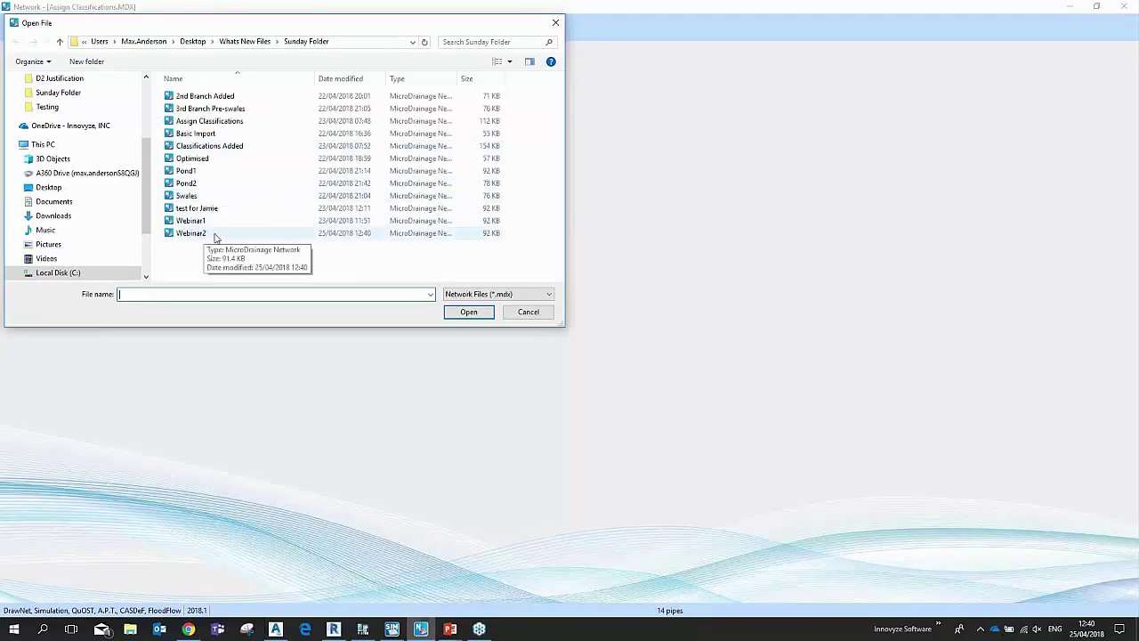
pyautogui.click(190, 233)
pyautogui.doubleClick(191, 233)
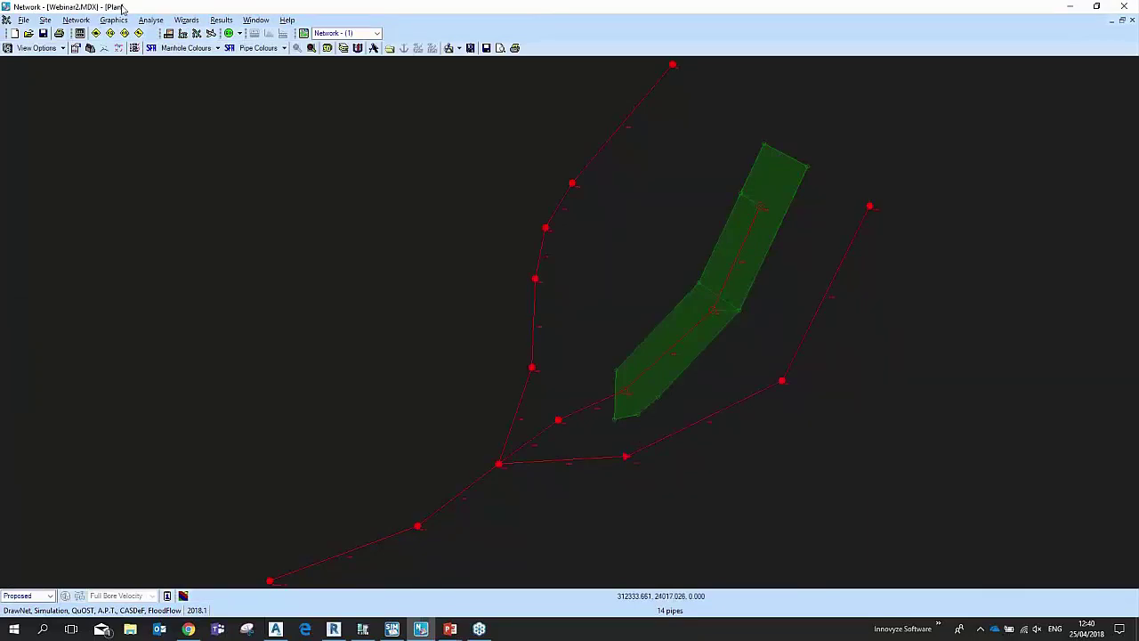
# Step: Examine the depth and area table of the pond at MH12 and its available volume at several depths, then return to Civil 3D
pyautogui.click(66, 21)
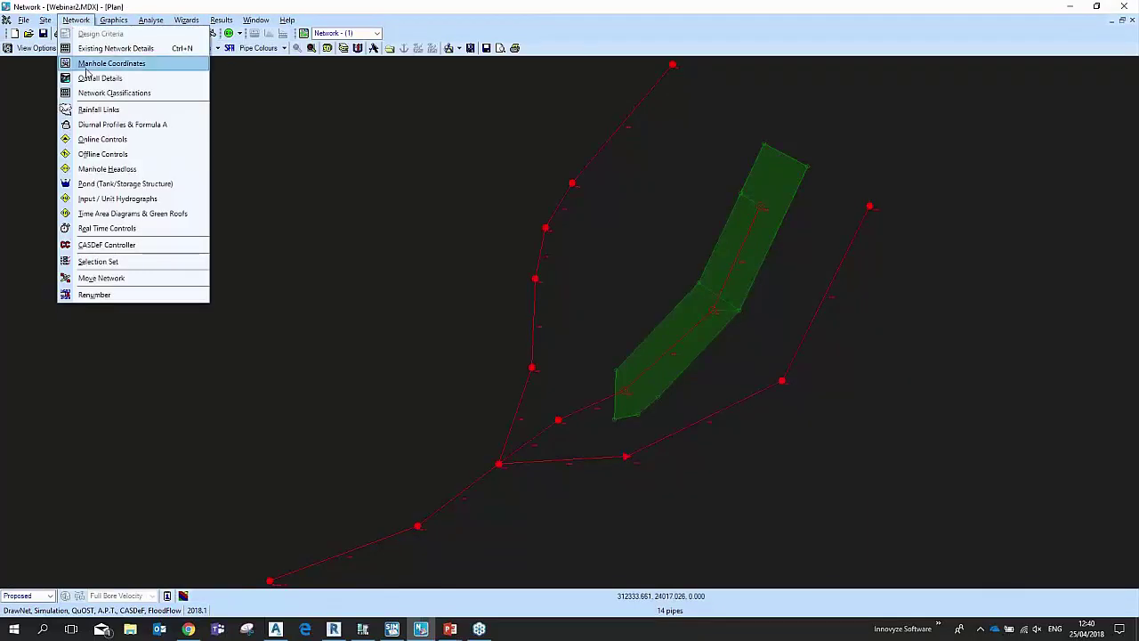
pyautogui.click(114, 185)
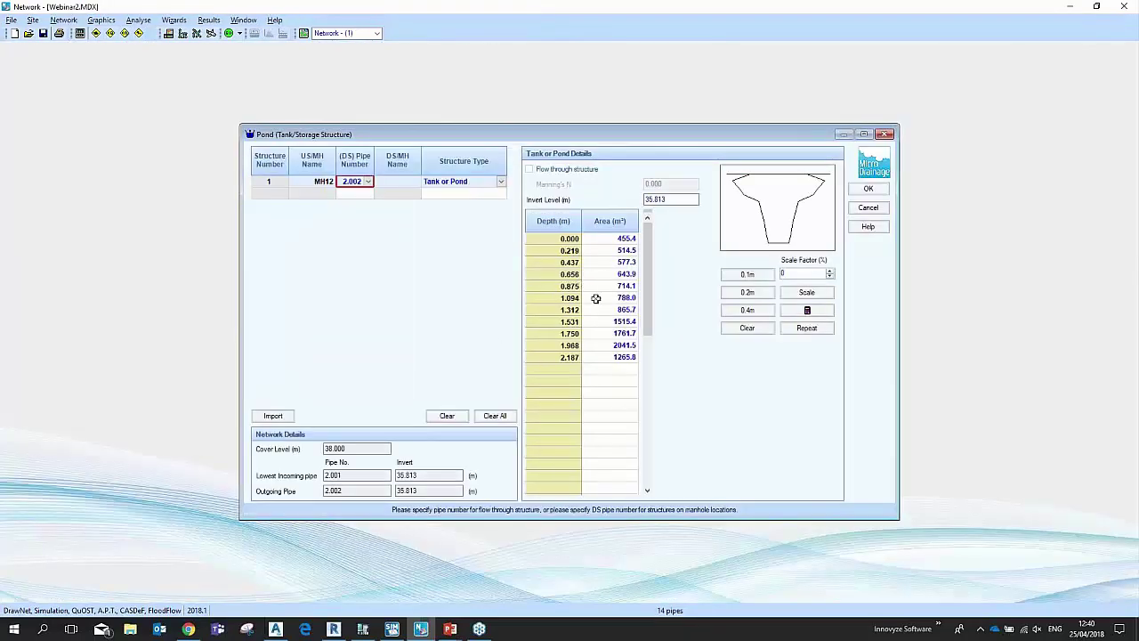
pyautogui.click(590, 262)
pyautogui.click(590, 262)
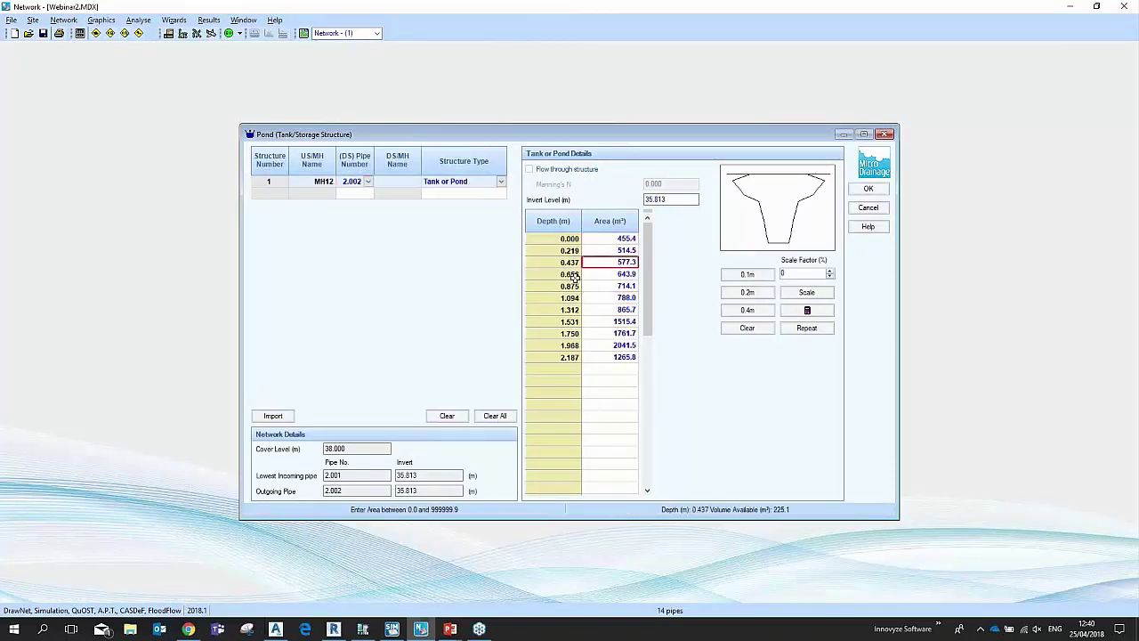
pyautogui.click(611, 310)
pyautogui.click(592, 274)
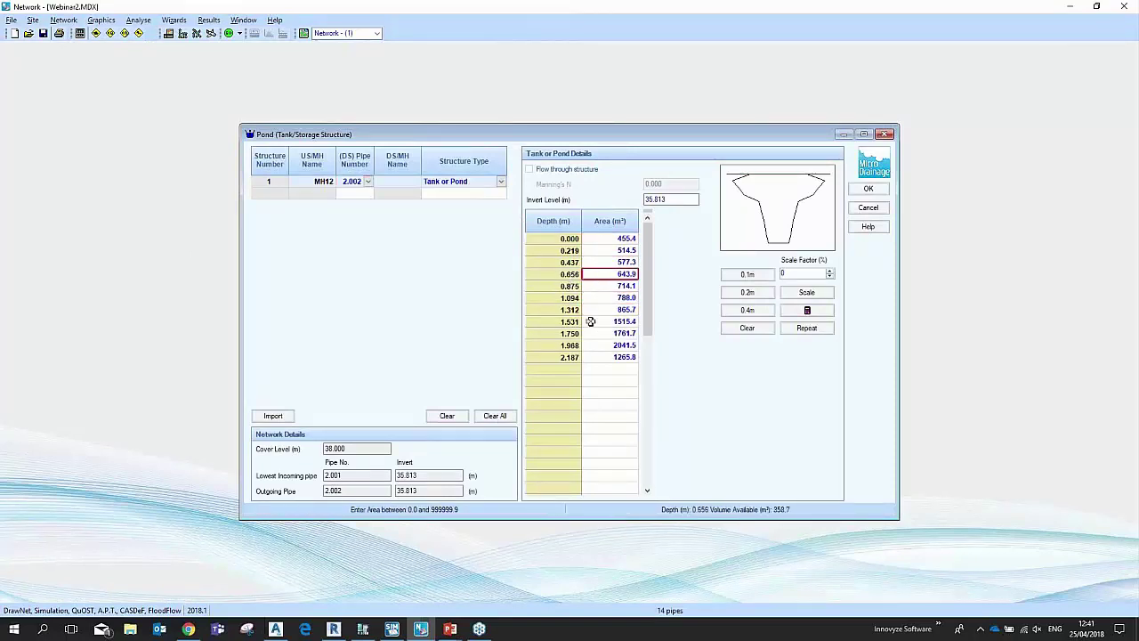
pyautogui.click(591, 322)
pyautogui.click(622, 263)
pyautogui.click(602, 321)
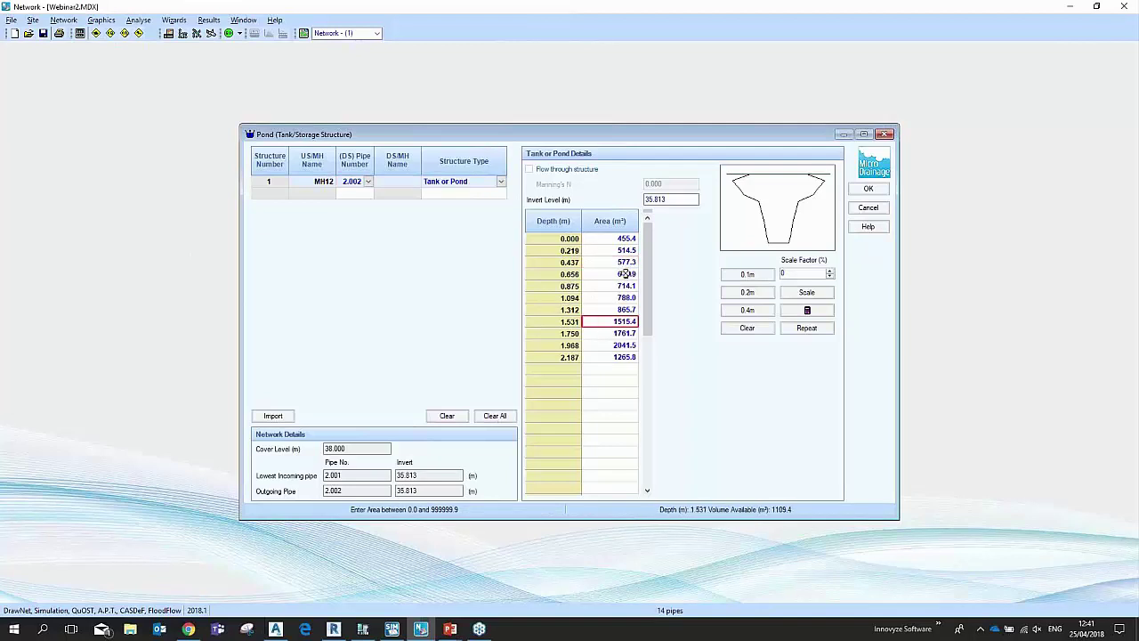
pyautogui.click(625, 273)
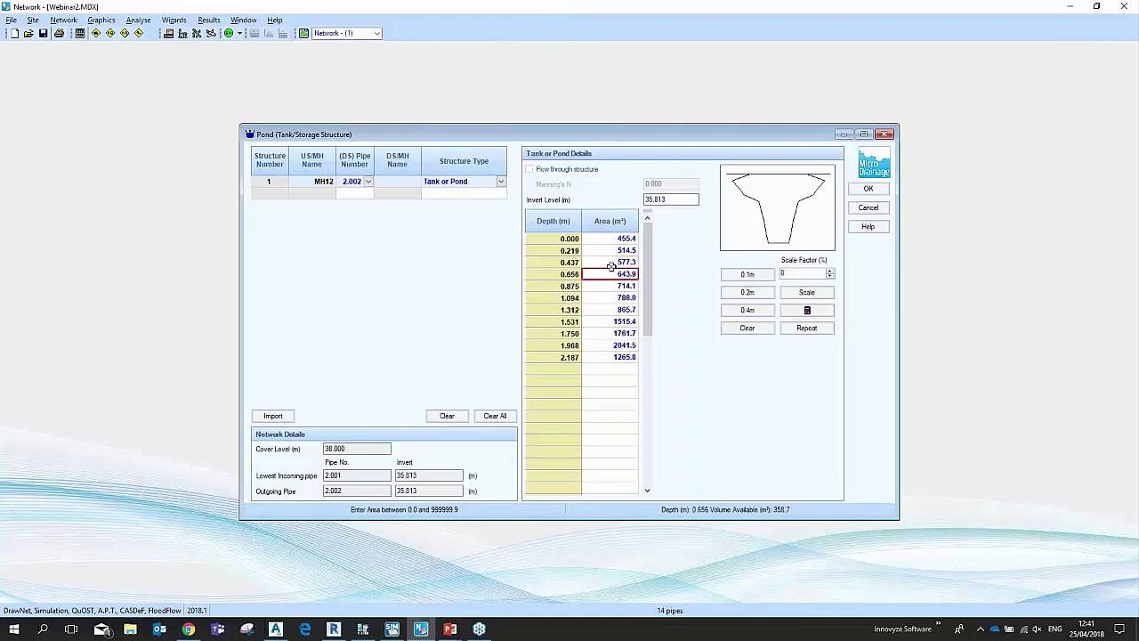
pyautogui.click(624, 356)
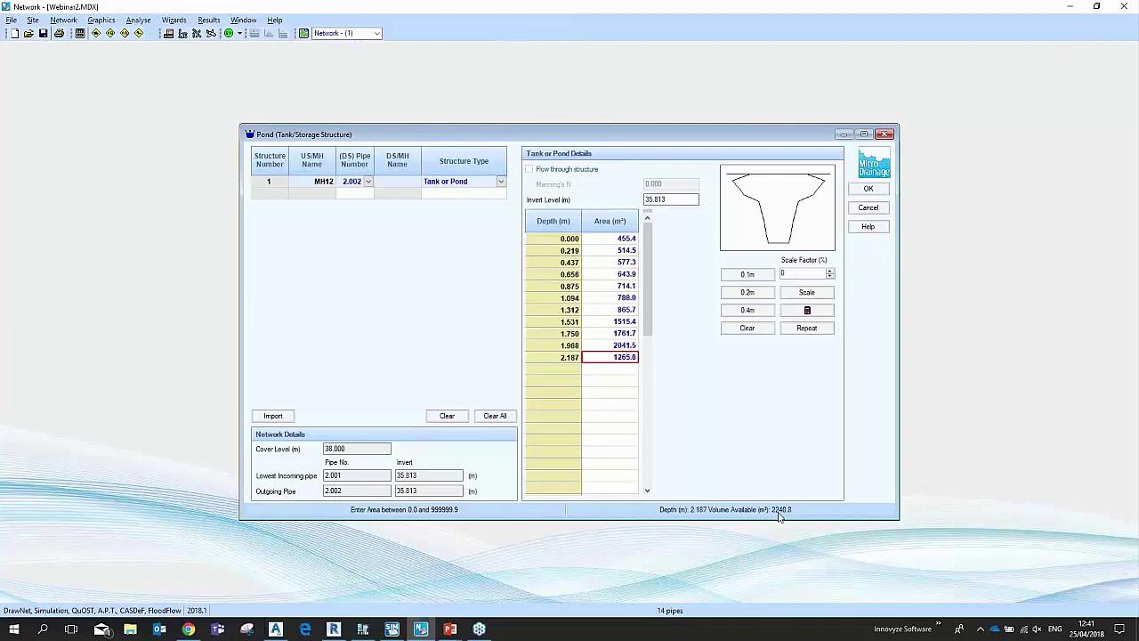
pyautogui.click(886, 134)
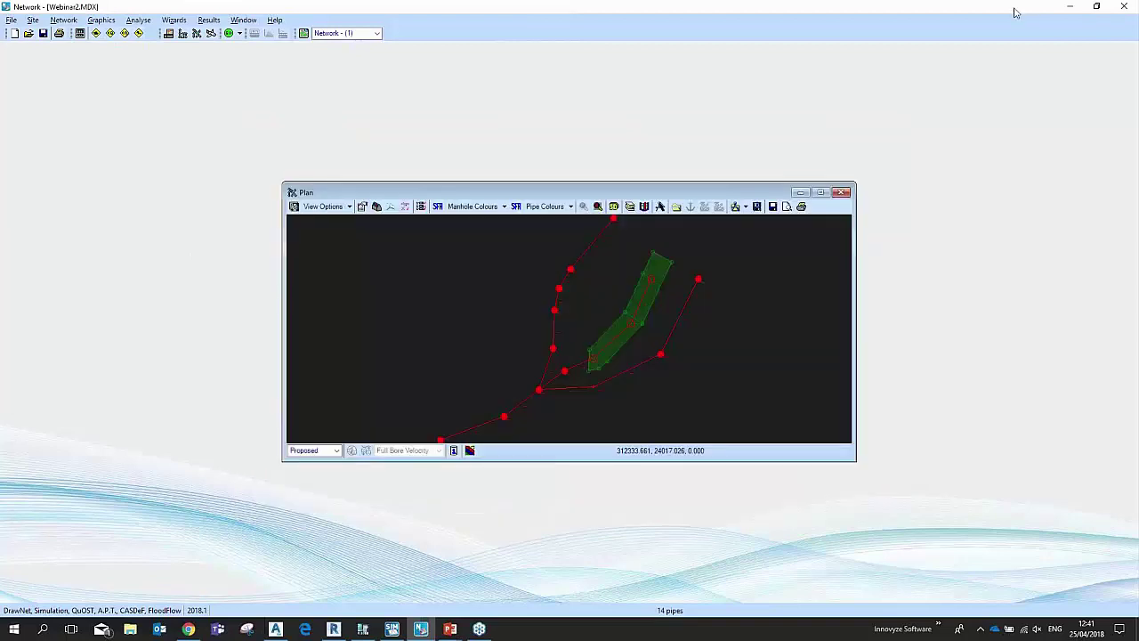
pyautogui.click(1072, 8)
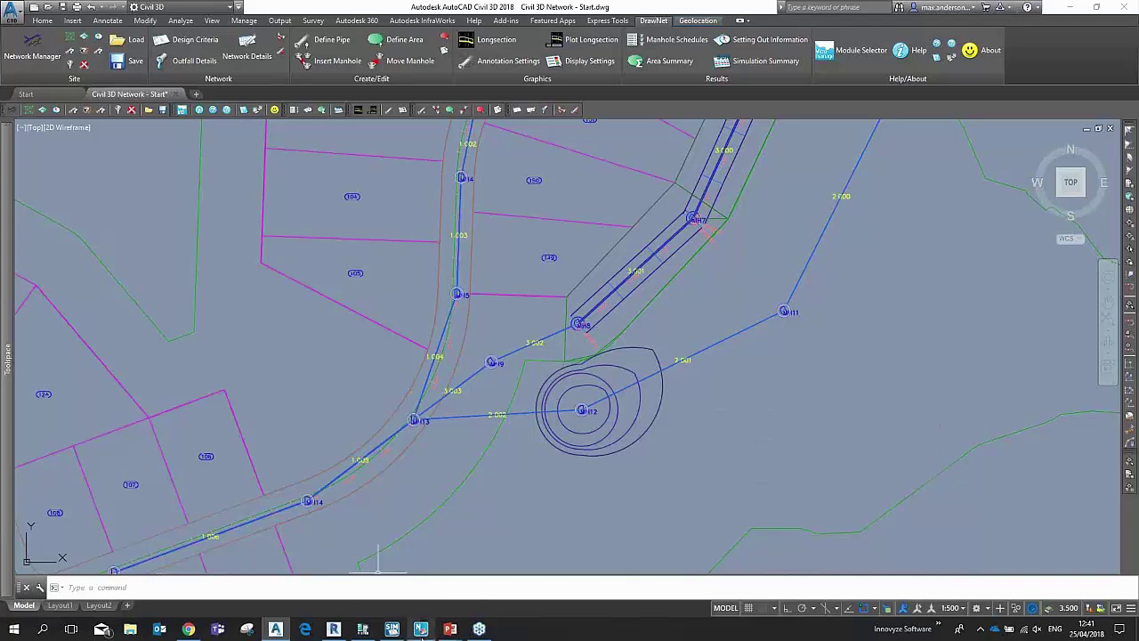
# Step: Switch back to MicroDrainage Network and open the network file Pond2
pyautogui.moveTo(421, 630)
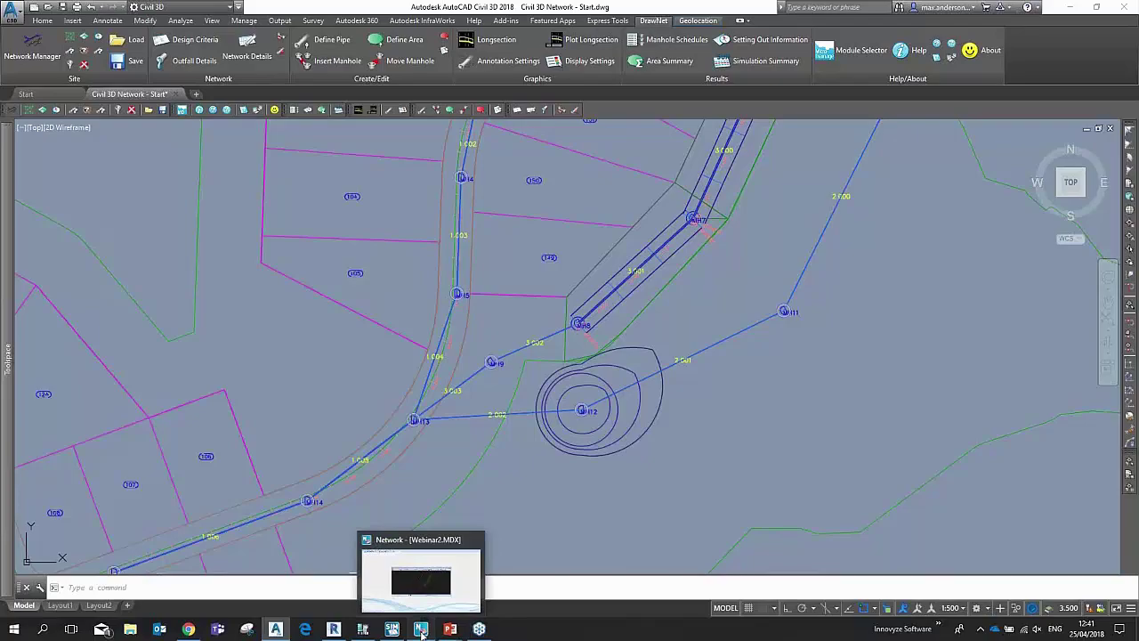
pyautogui.click(421, 629)
pyautogui.click(25, 33)
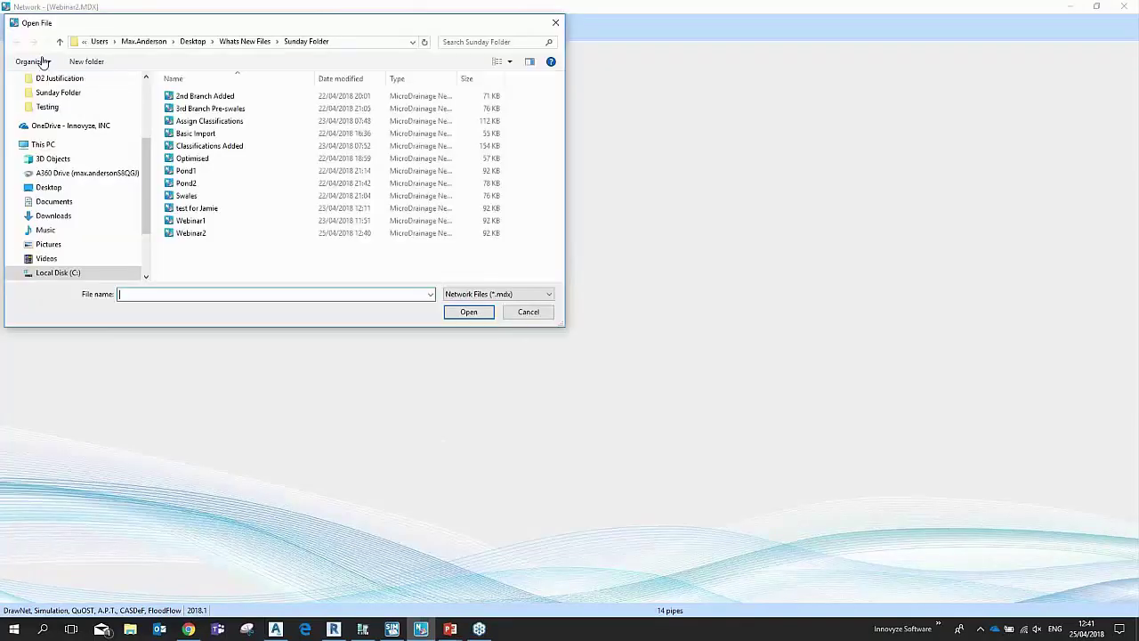
pyautogui.doubleClick(186, 183)
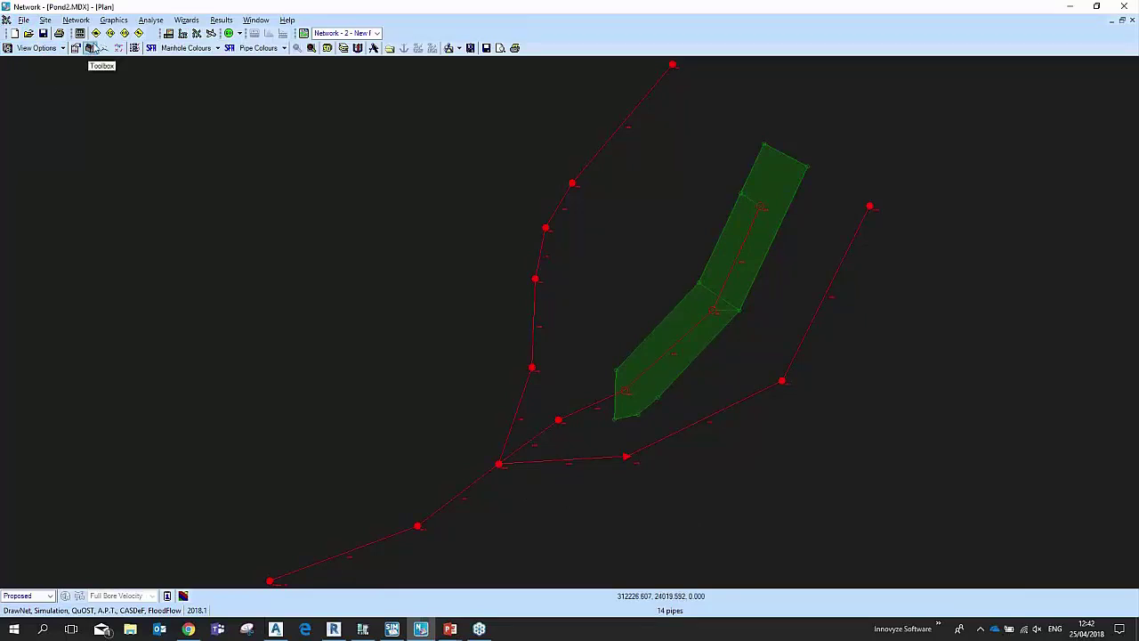
# Step: Show the Toolbox and place a Hydro-Brake online control on manhole MH14
pyautogui.click(90, 48)
pyautogui.moveTo(1006, 164); pyautogui.dragTo(971, 146)
pyautogui.click(956, 275)
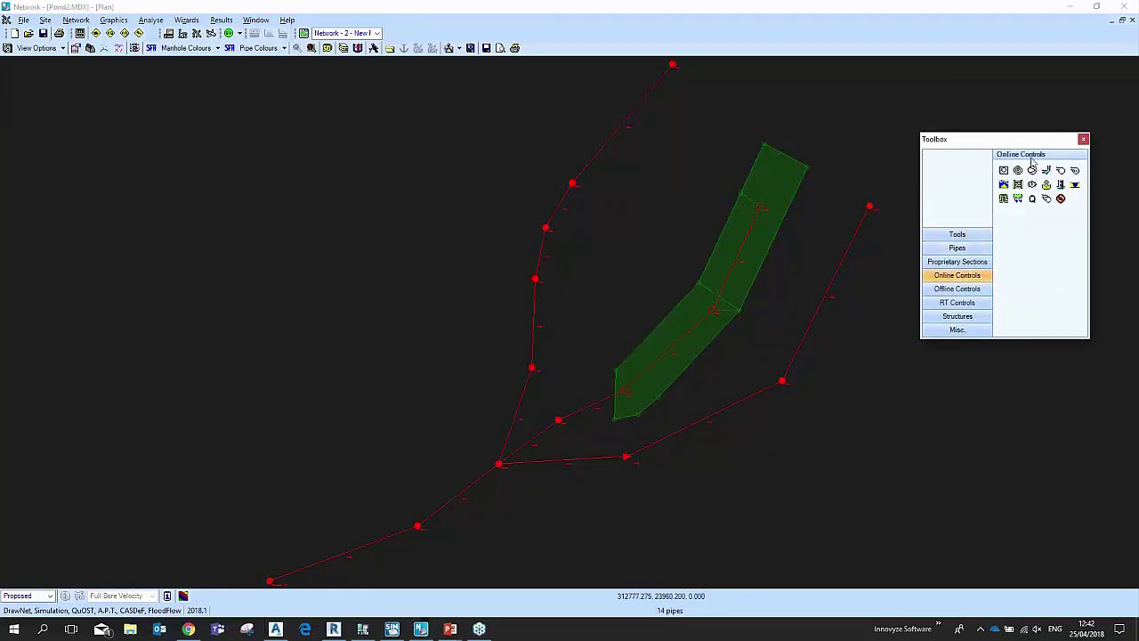
pyautogui.click(1032, 185)
pyautogui.click(417, 526)
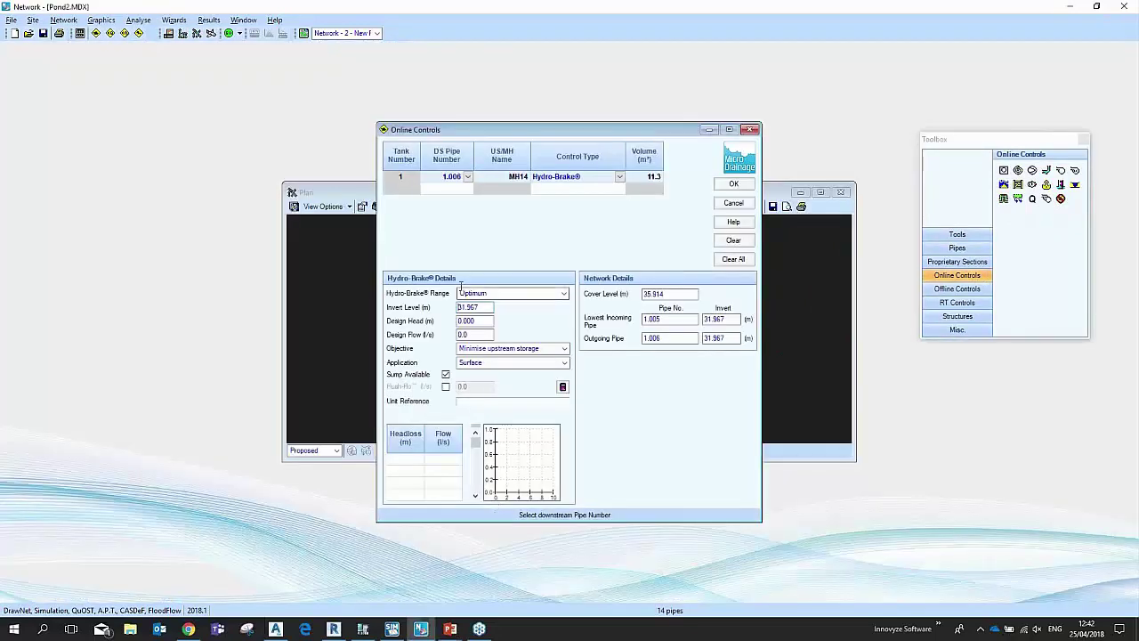
# Step: Give the Hydro-Brake a 2 m design head and 15 l/s design flow, and choose the 160 mm type that minimises upstream storage
pyautogui.click(489, 322)
pyautogui.write('2')
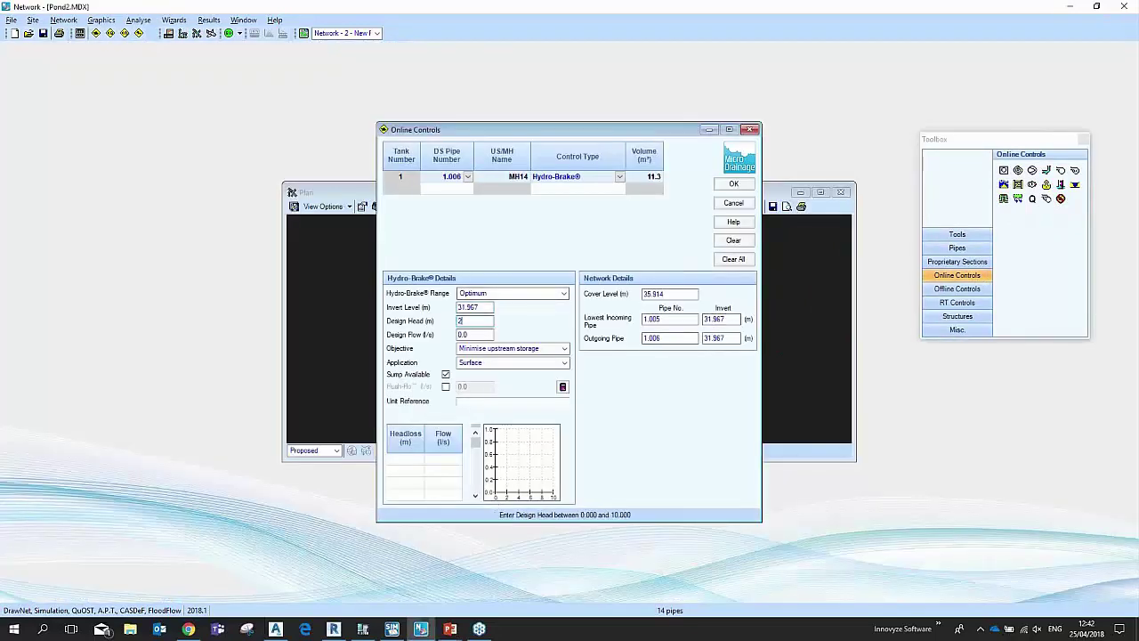
pyautogui.press('Tab')
pyautogui.write('15')
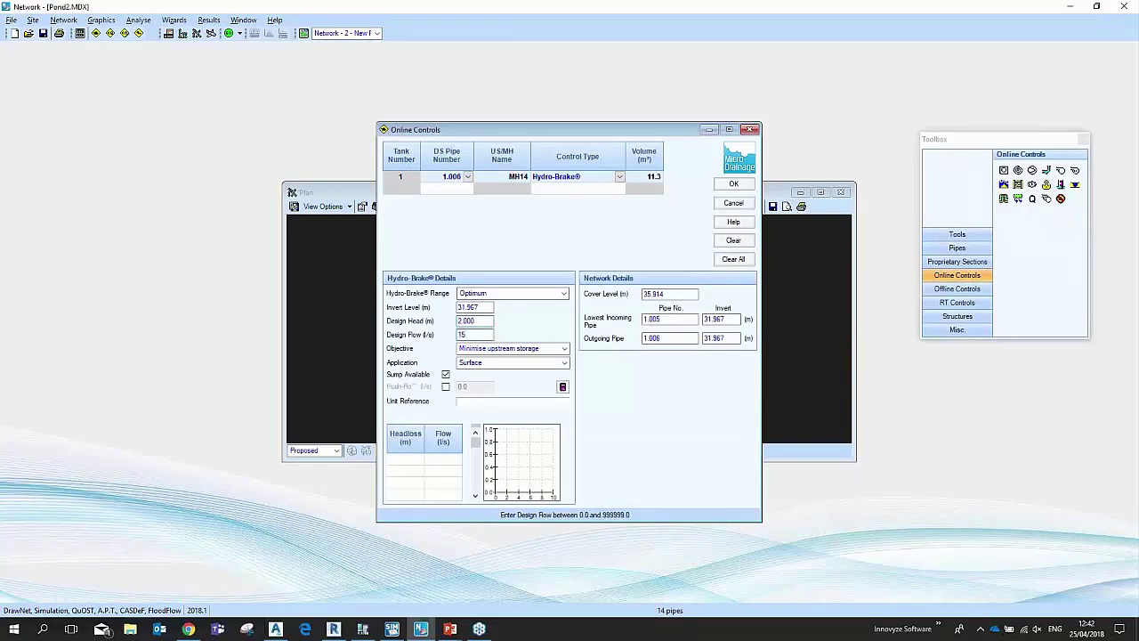
pyautogui.click(562, 386)
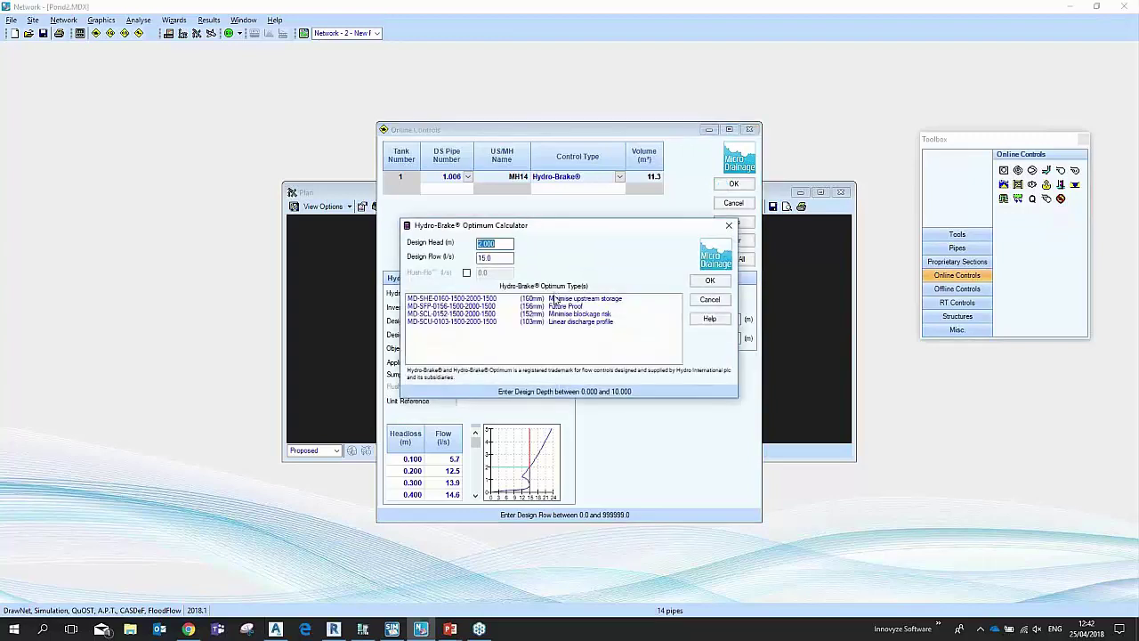
pyautogui.click(557, 298)
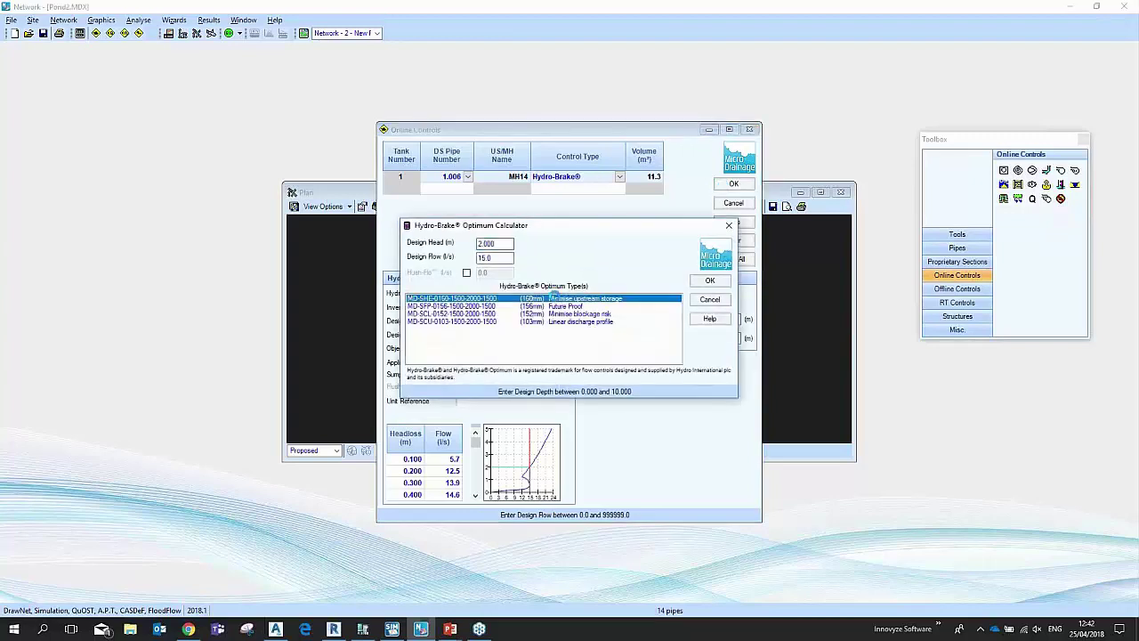
pyautogui.click(707, 281)
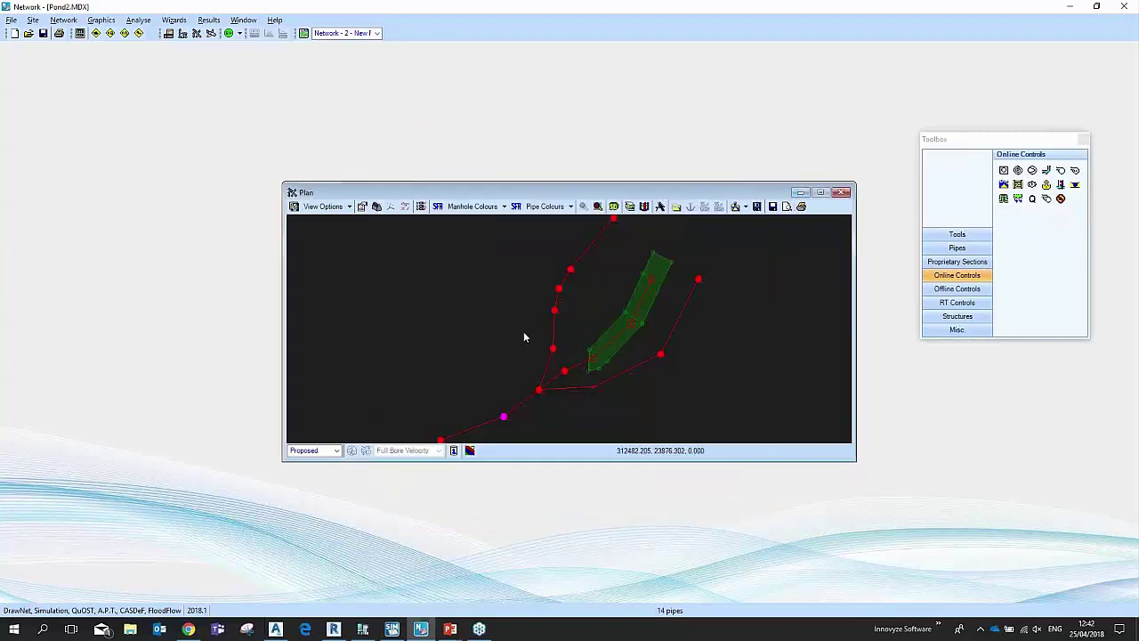
# Step: Add a weir offline control at manhole MH8 with a crest level of 37.000 m and a width of 2 m
pyautogui.scroll(1, 590, 359)
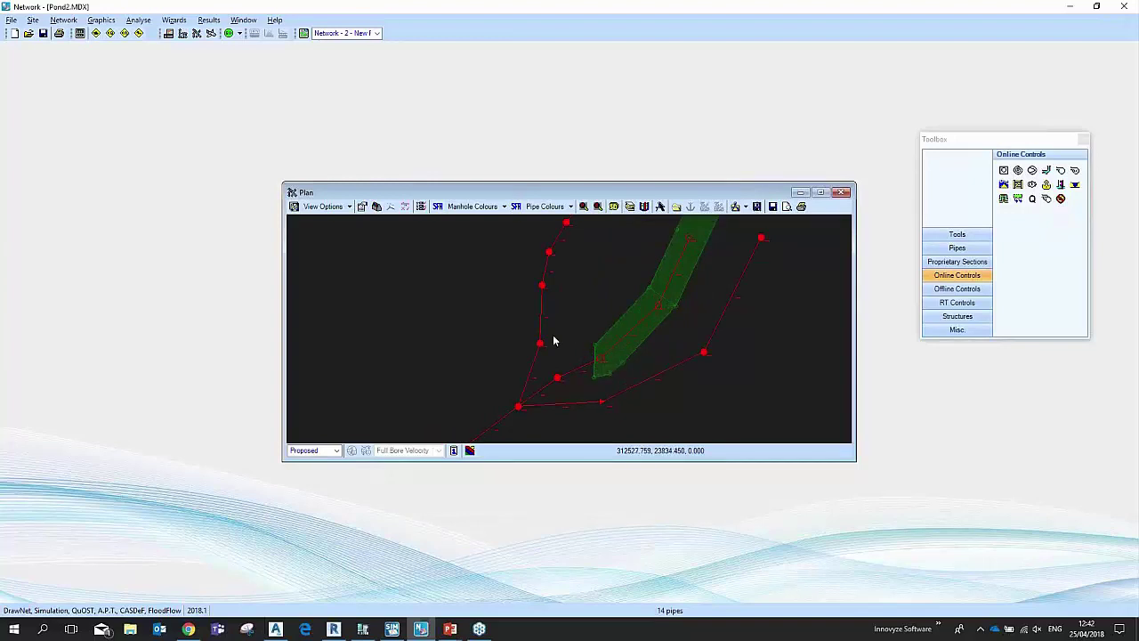
pyautogui.click(968, 290)
pyautogui.click(1004, 183)
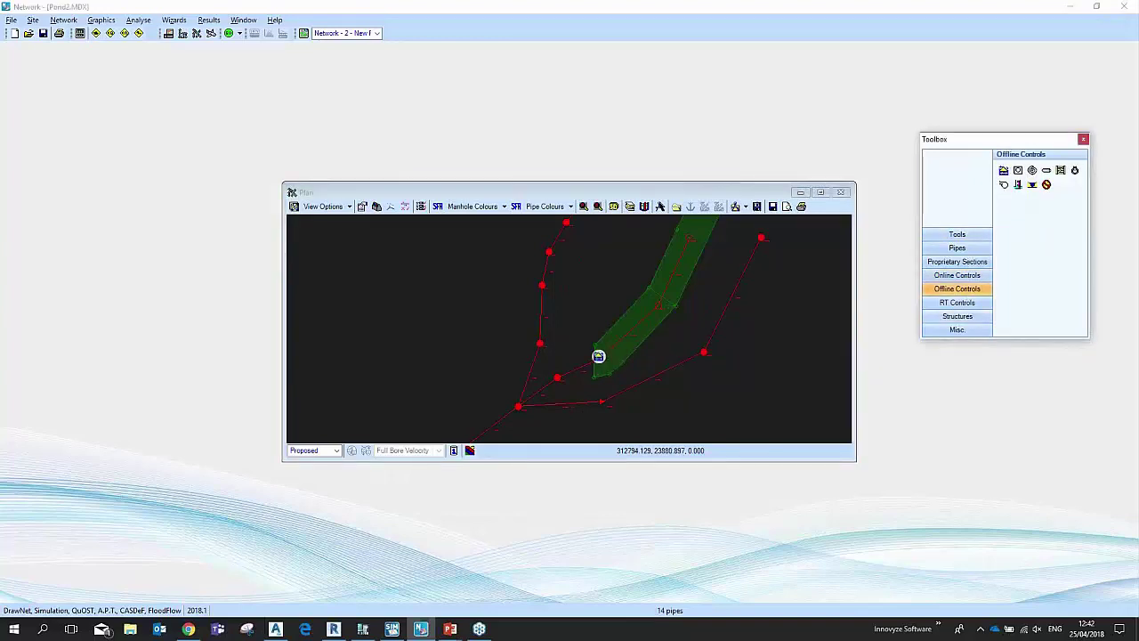
pyautogui.click(600, 358)
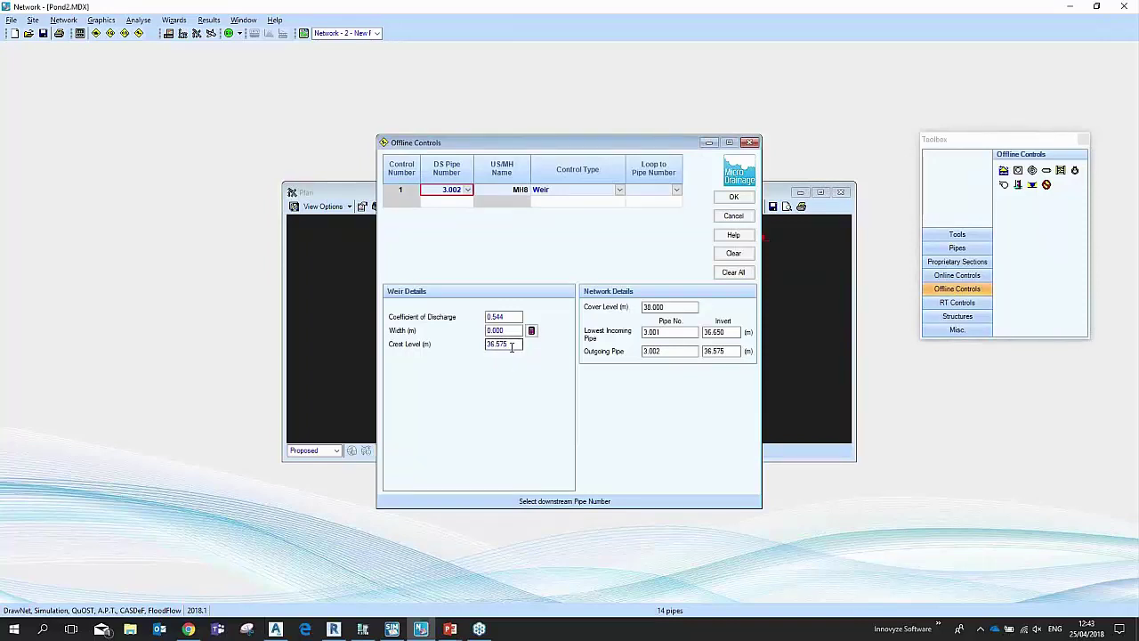
pyautogui.click(504, 344)
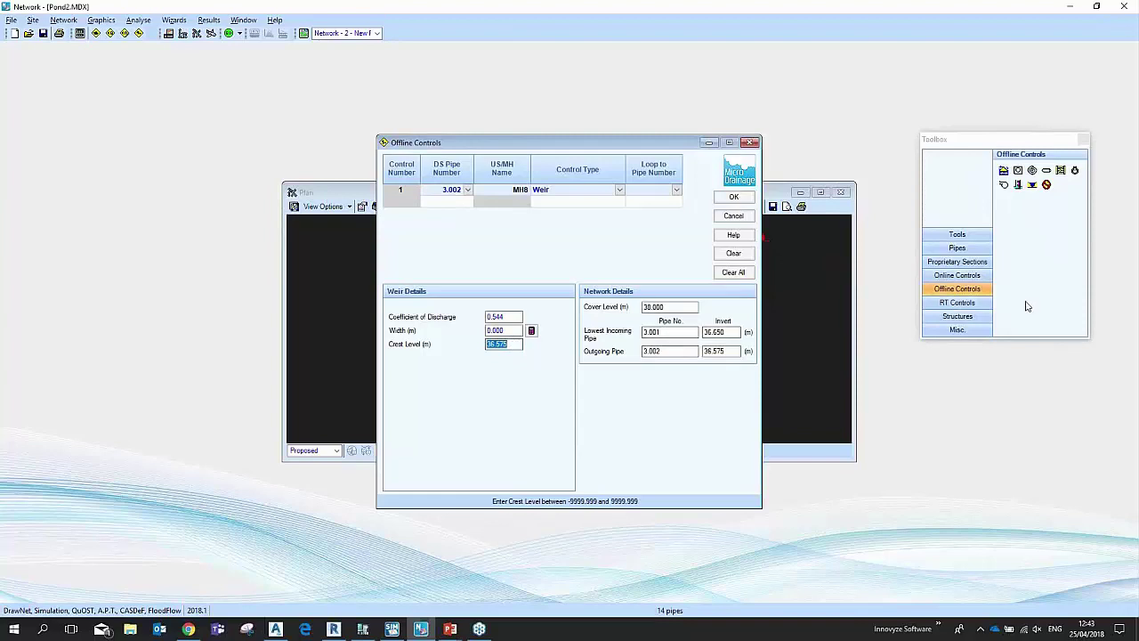
pyautogui.press('End')
pyautogui.write('.8')
pyautogui.click(515, 331)
pyautogui.write('2')
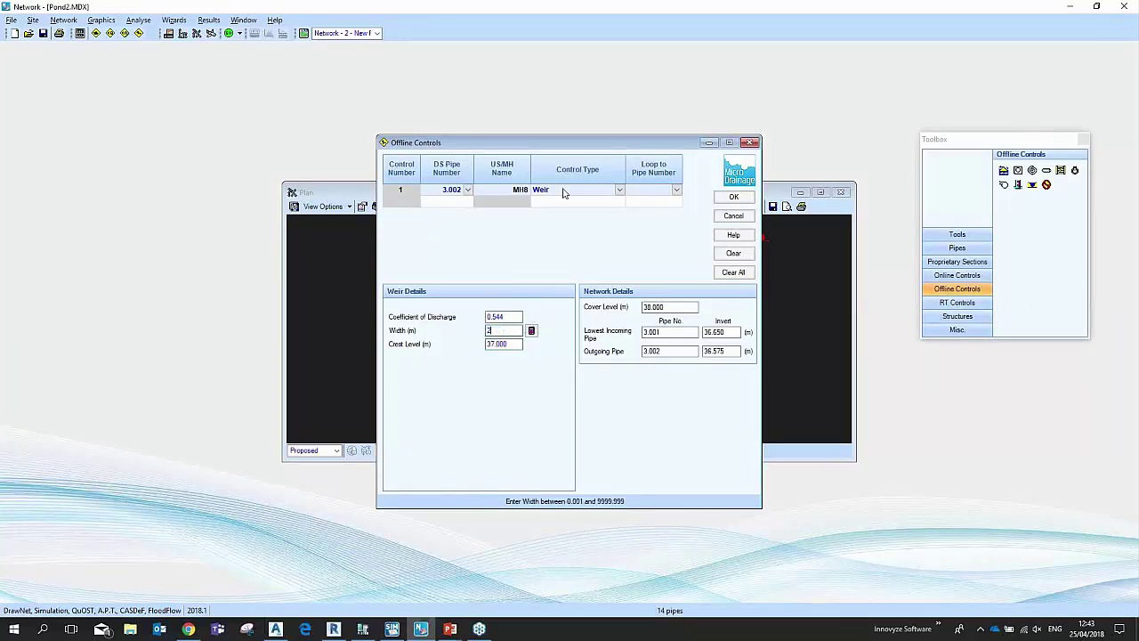
# Step: Loop the MH8 weir to pipe 2.002, accept the offline control and maximise the Plan window
pyautogui.moveTo(664, 144); pyautogui.dragTo(357, 135)
pyautogui.scroll(5, 617, 407)
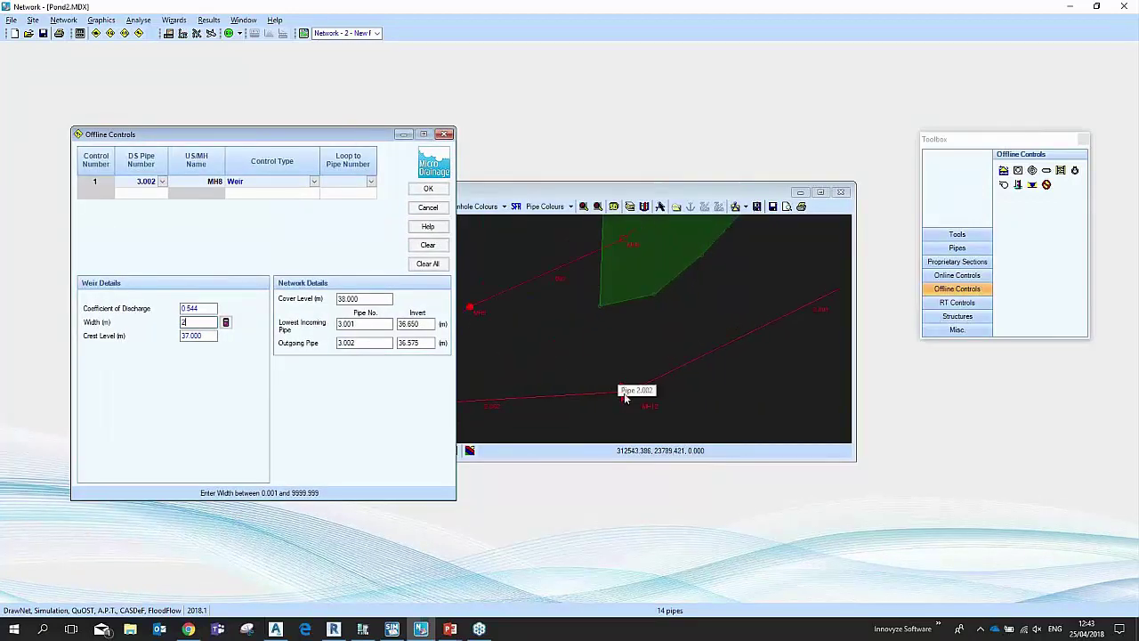
pyautogui.click(370, 181)
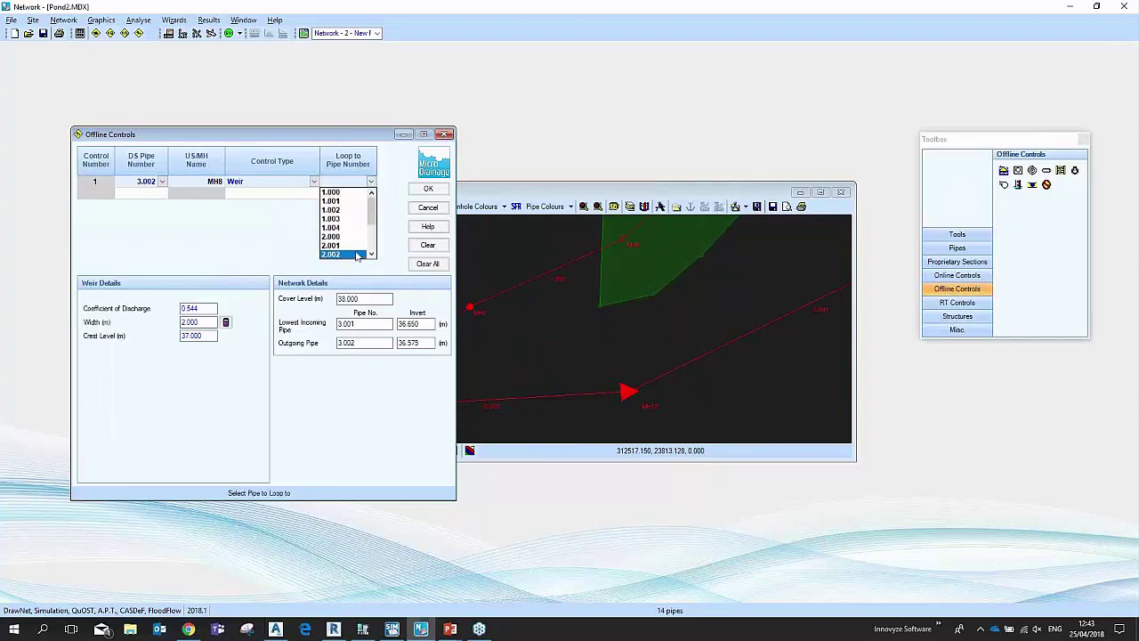
pyautogui.click(355, 253)
pyautogui.click(428, 189)
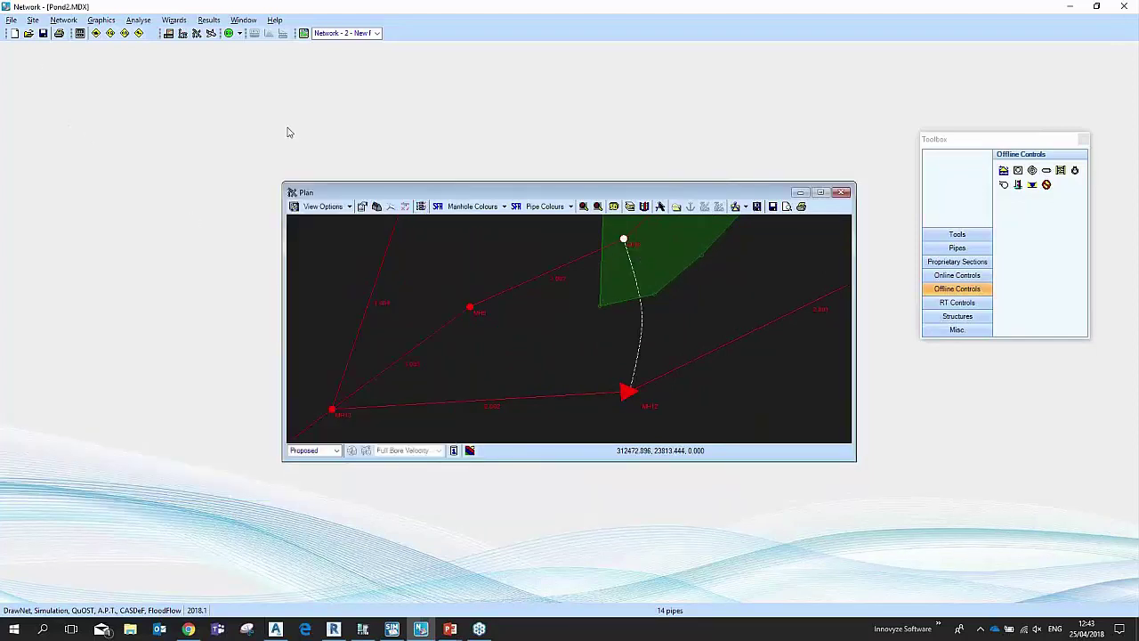
pyautogui.click(820, 192)
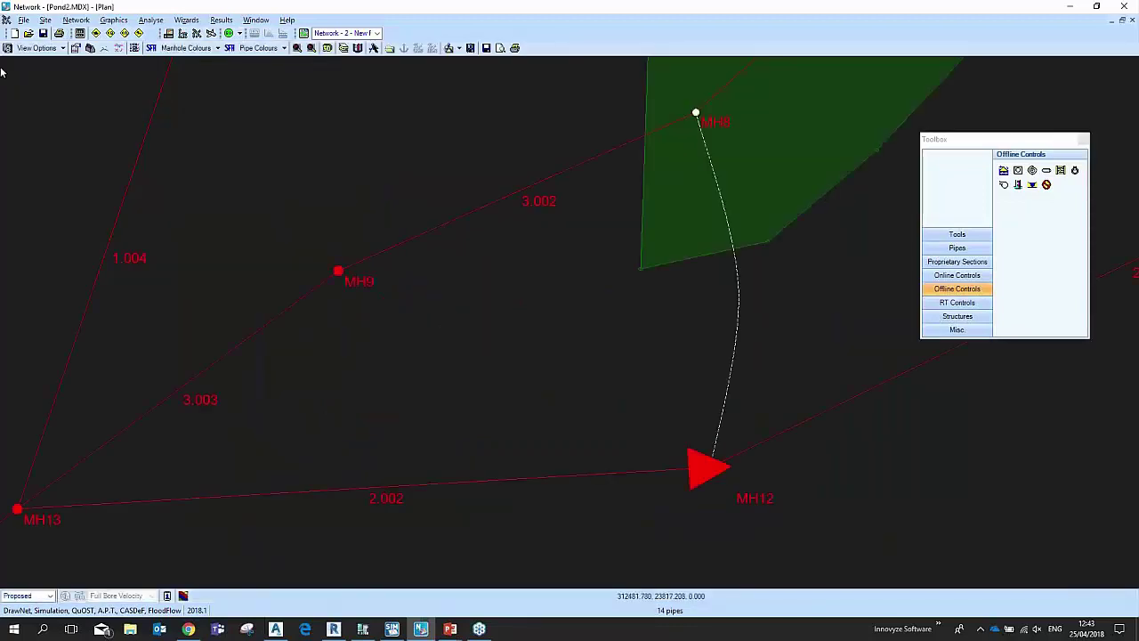
pyautogui.scroll(-2, 106, 182)
pyautogui.moveTo(360, 304); pyautogui.dragTo(525, 283, button='middle')
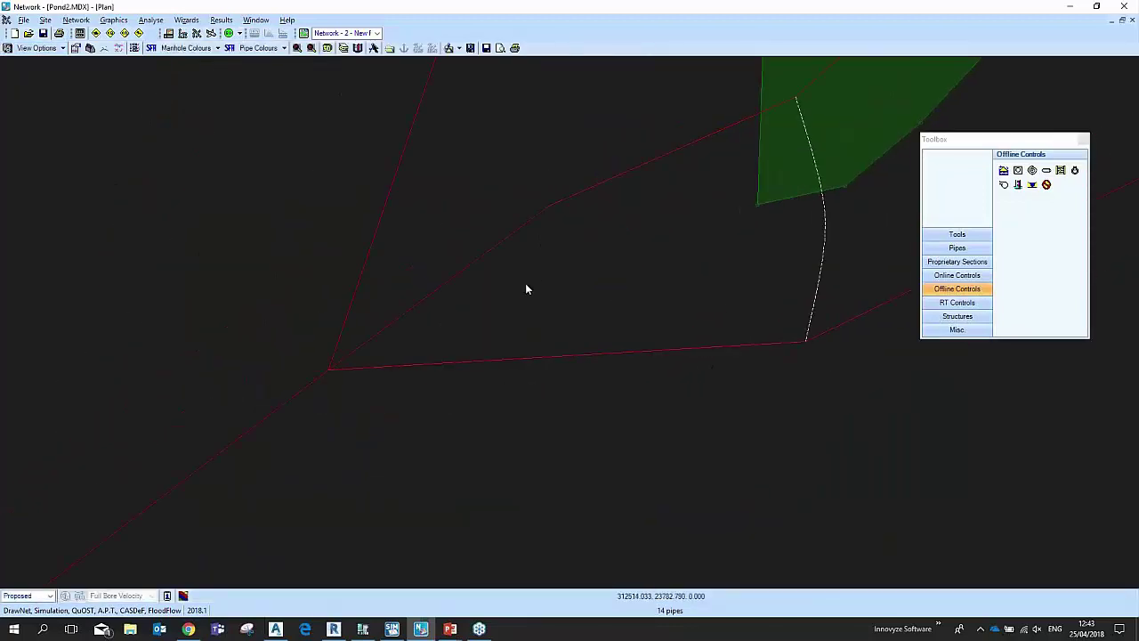
pyautogui.scroll(-1, 525, 283)
pyautogui.scroll(-1, 496, 300)
# Step: Start an IFC export of the project and set the existing IFC Export file in Sunday Folder as its output
pyautogui.click(23, 19)
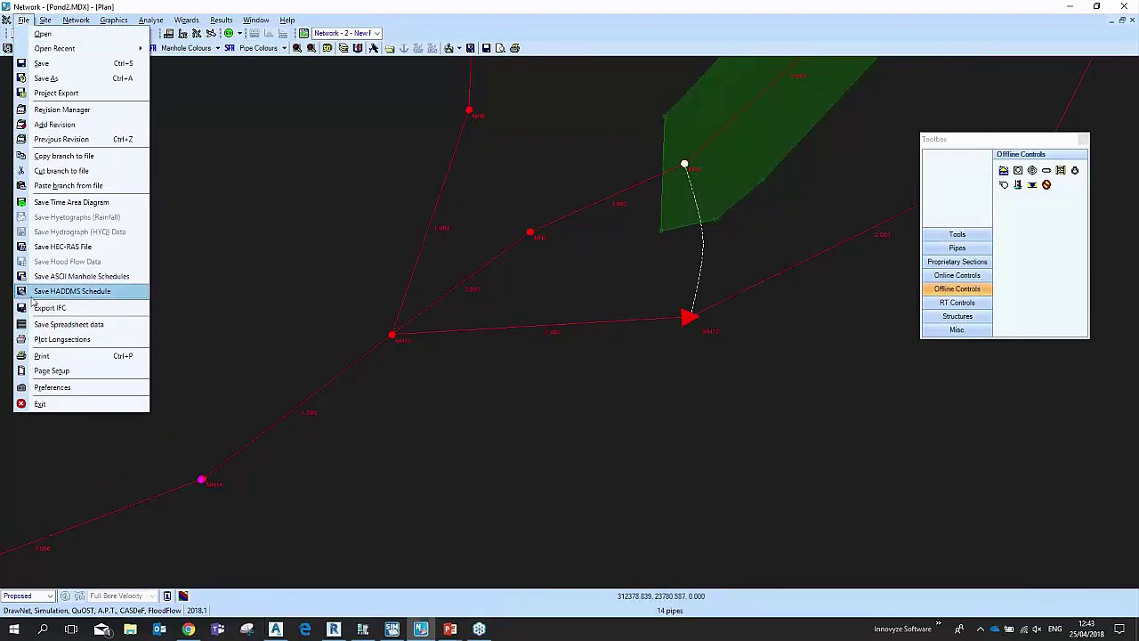
pyautogui.click(92, 314)
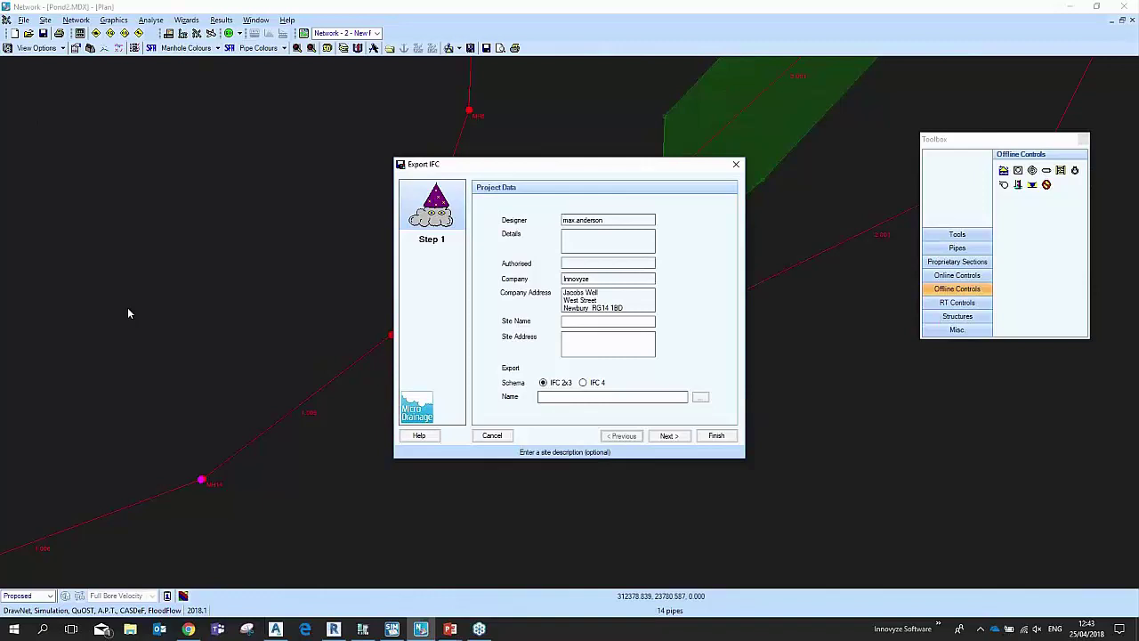
pyautogui.click(578, 398)
pyautogui.click(702, 397)
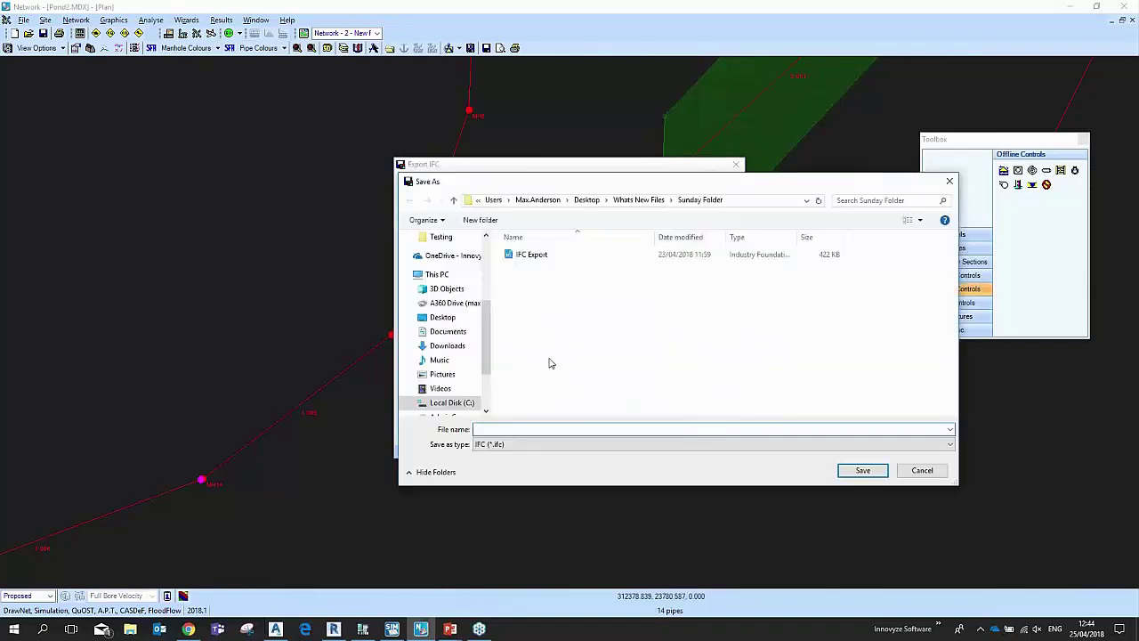
pyautogui.click(585, 256)
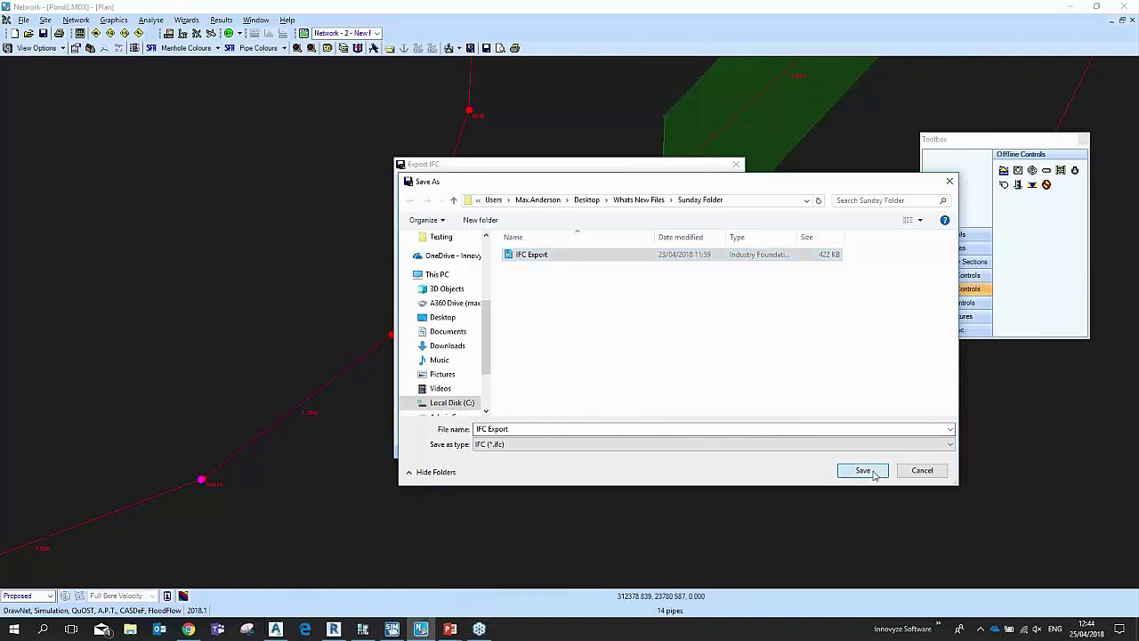
pyautogui.click(872, 471)
pyautogui.click(604, 319)
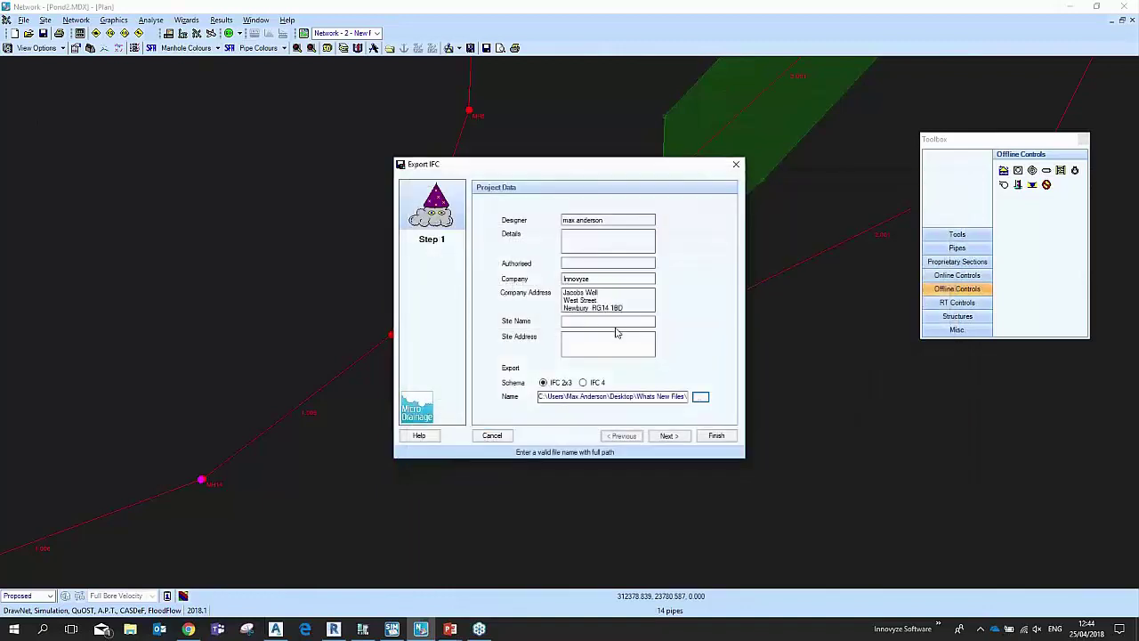
# Step: Run the IFC export for the New Pond network, including pipes, manholes, flow controls and structures
pyautogui.click(676, 436)
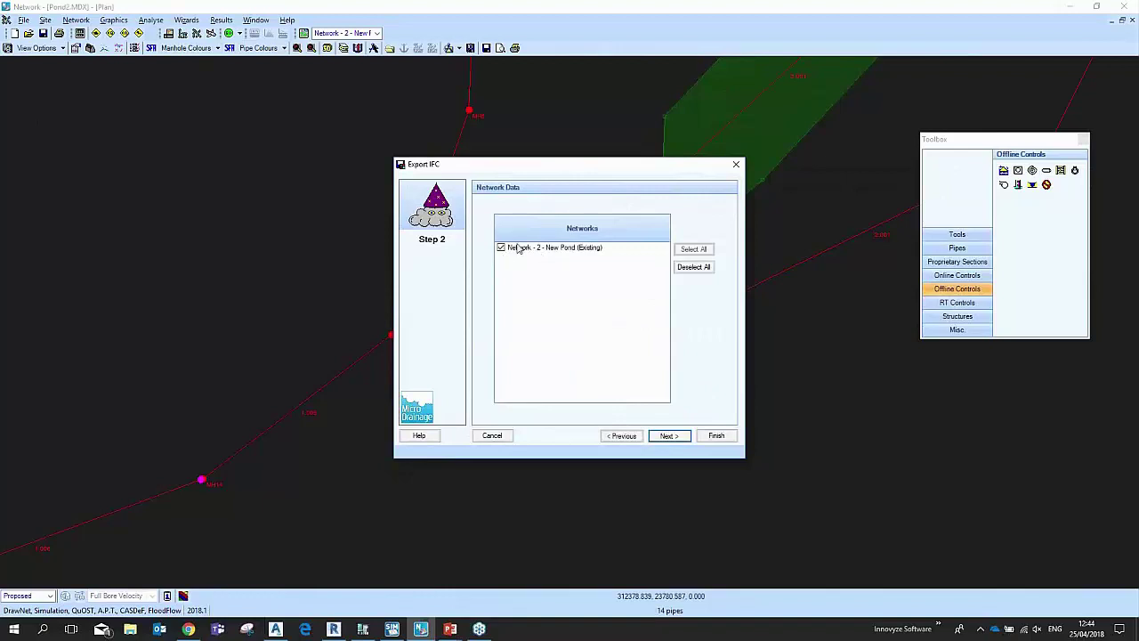
pyautogui.click(677, 436)
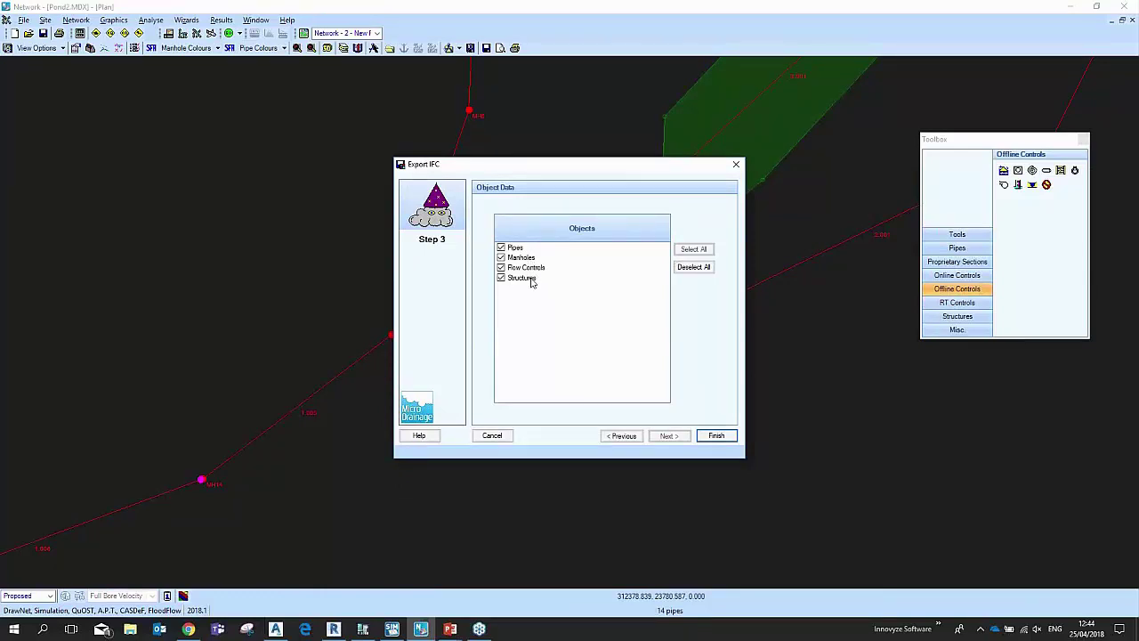
pyautogui.click(718, 436)
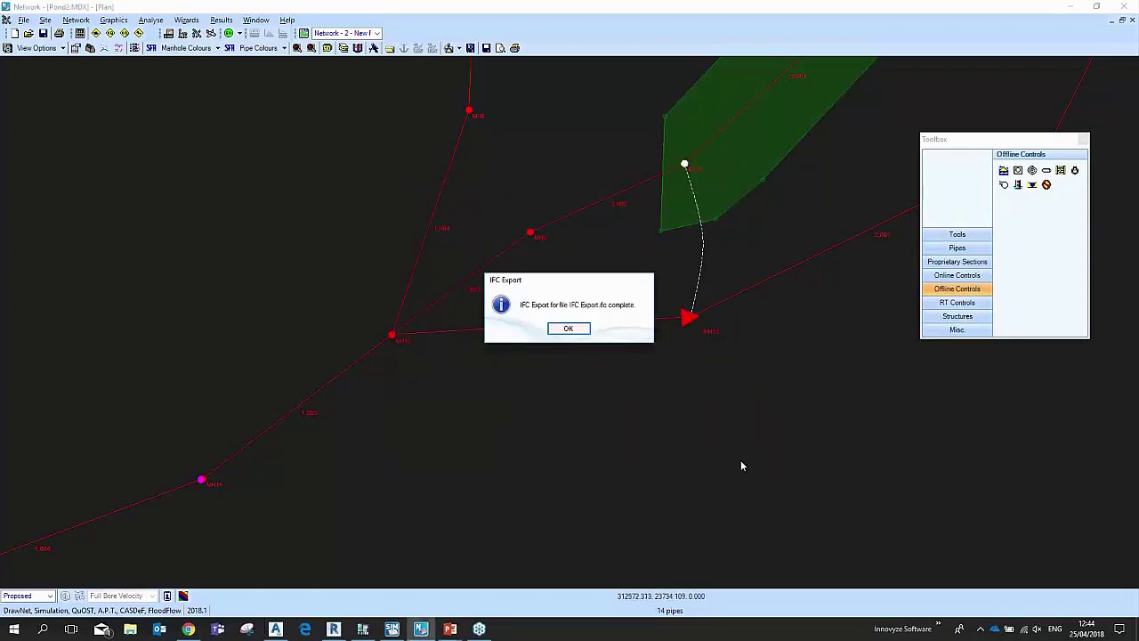
pyautogui.click(562, 328)
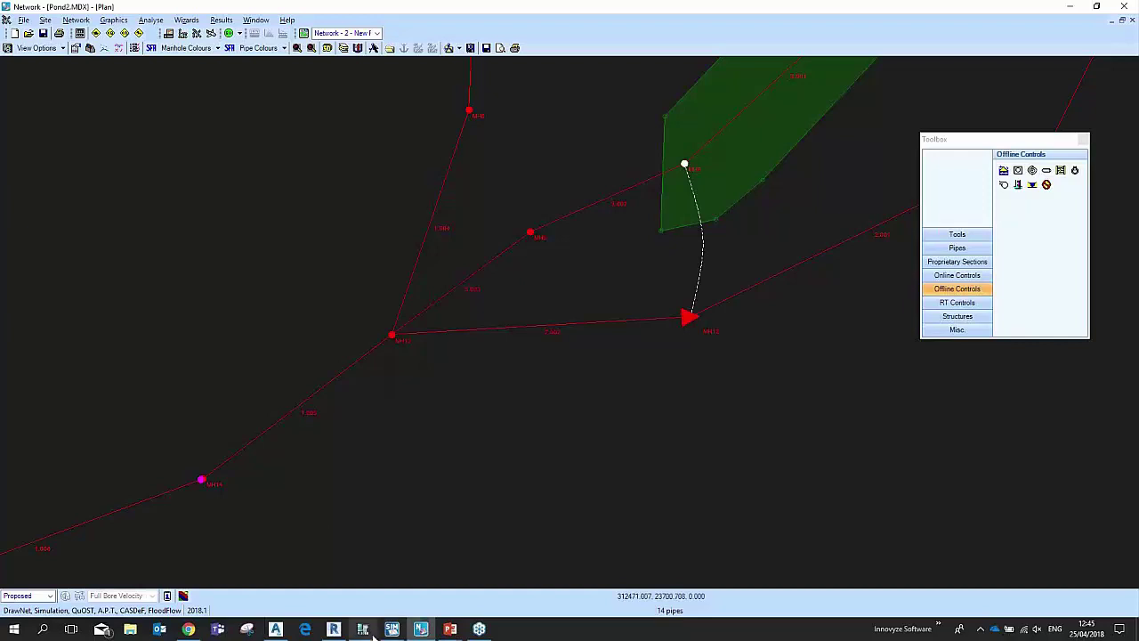
# Step: Switch to BIM Vision and open the IFC Export file from Sunday Folder
pyautogui.moveTo(372, 631)
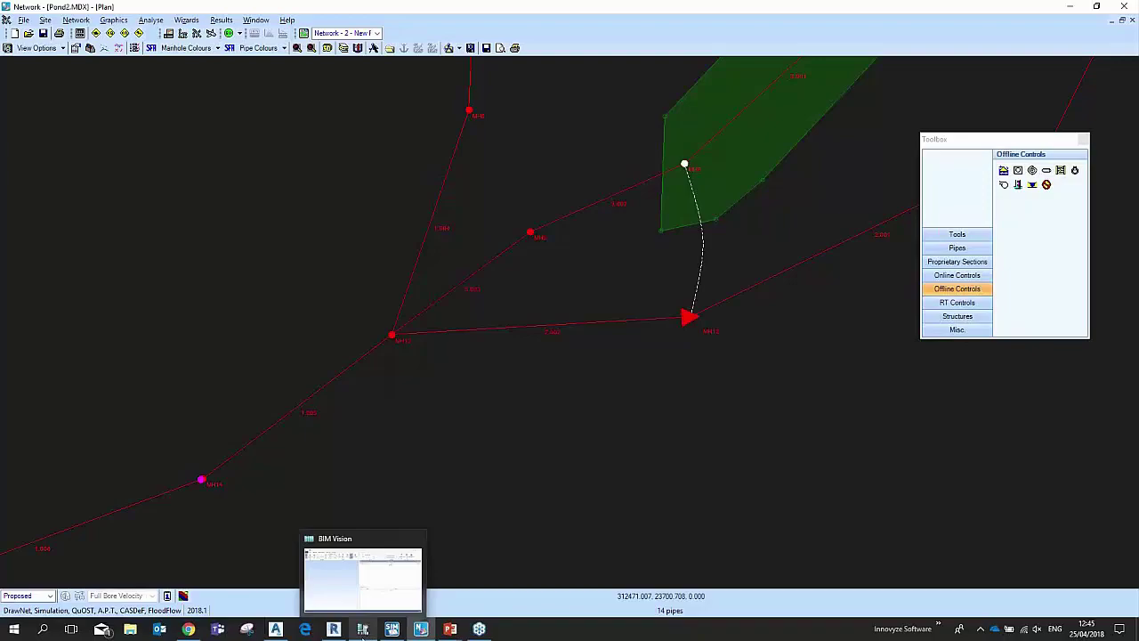
pyautogui.click(363, 634)
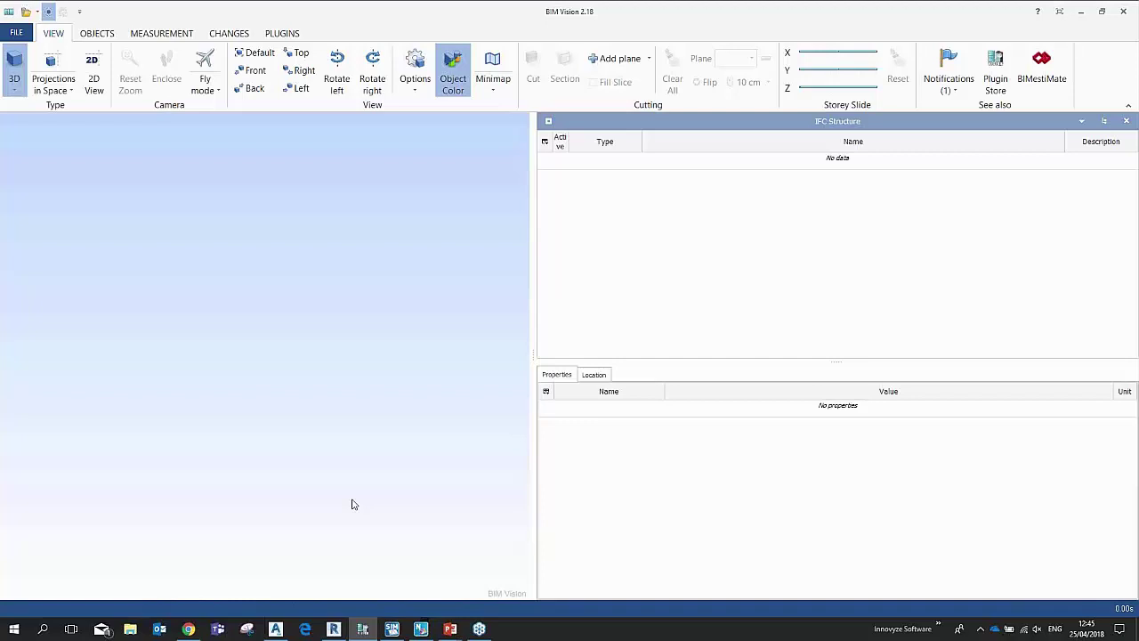
pyautogui.click(26, 12)
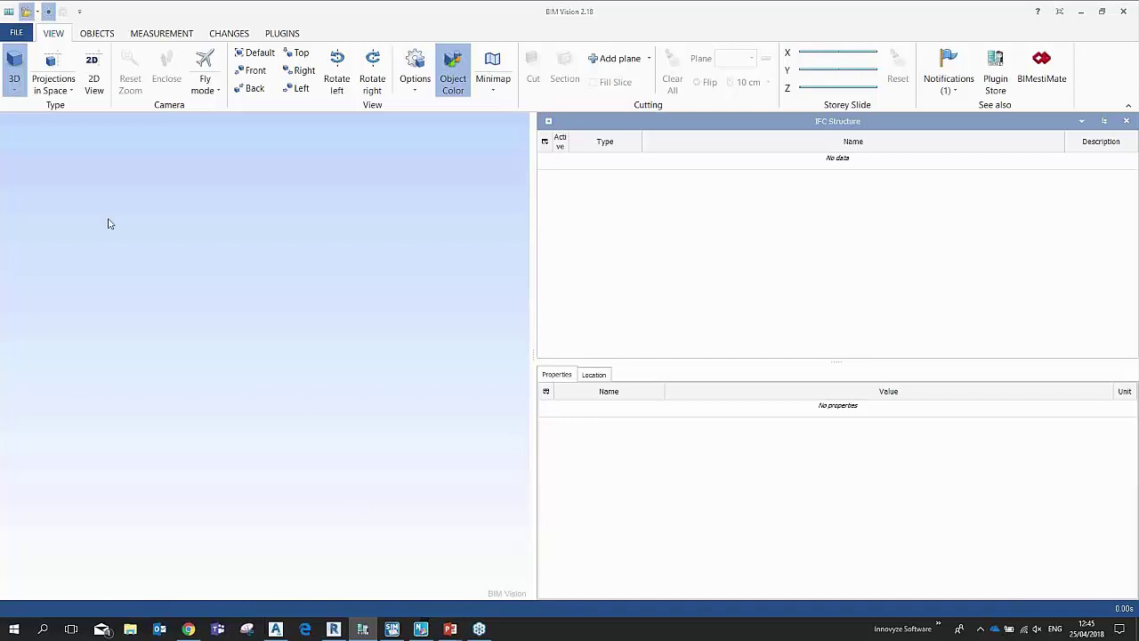
pyautogui.doubleClick(554, 232)
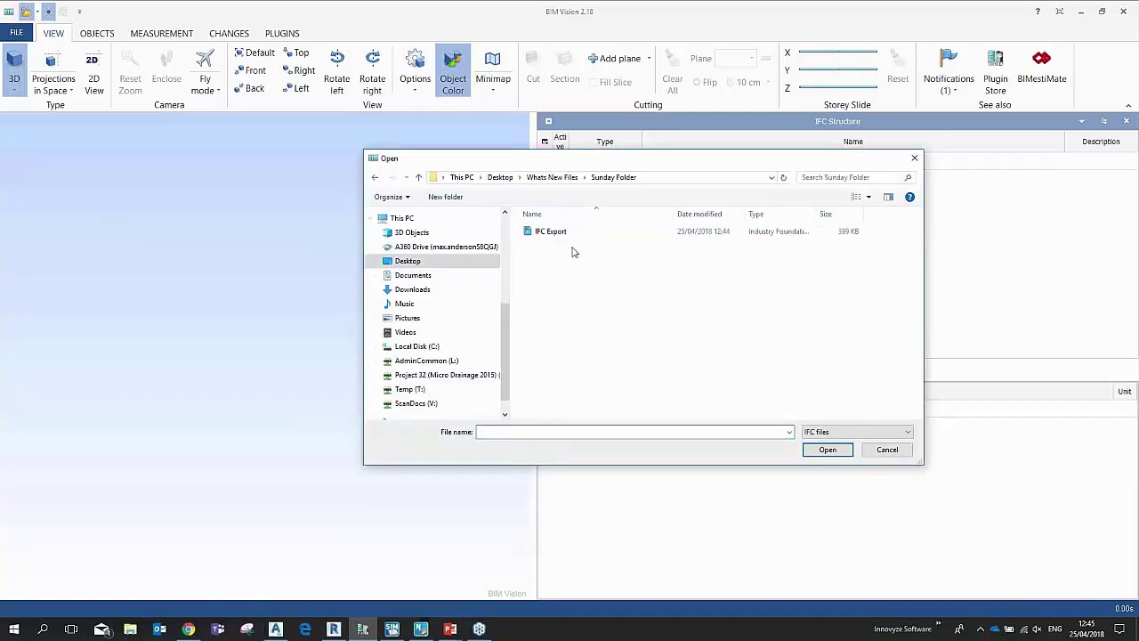
pyautogui.click(572, 232)
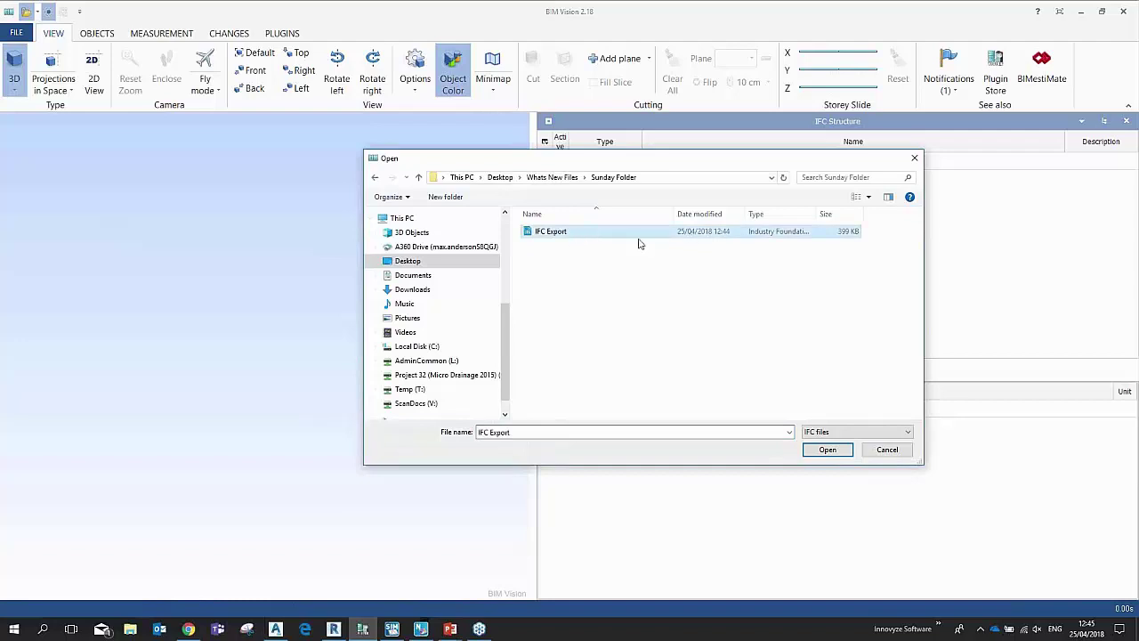
pyautogui.moveTo(637, 233); pyautogui.dragTo(262, 256)
pyautogui.doubleClick(589, 236)
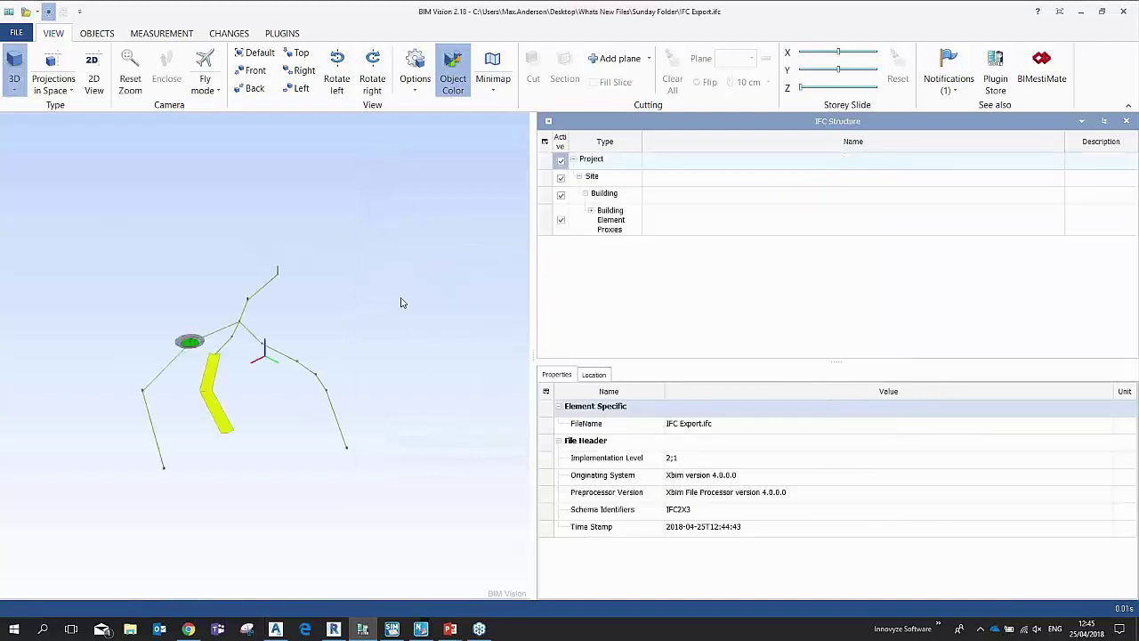
# Step: Examine the exported network model in 3D, from the whole layout down to the manhole with the flow control
pyautogui.rightClick(294, 472)
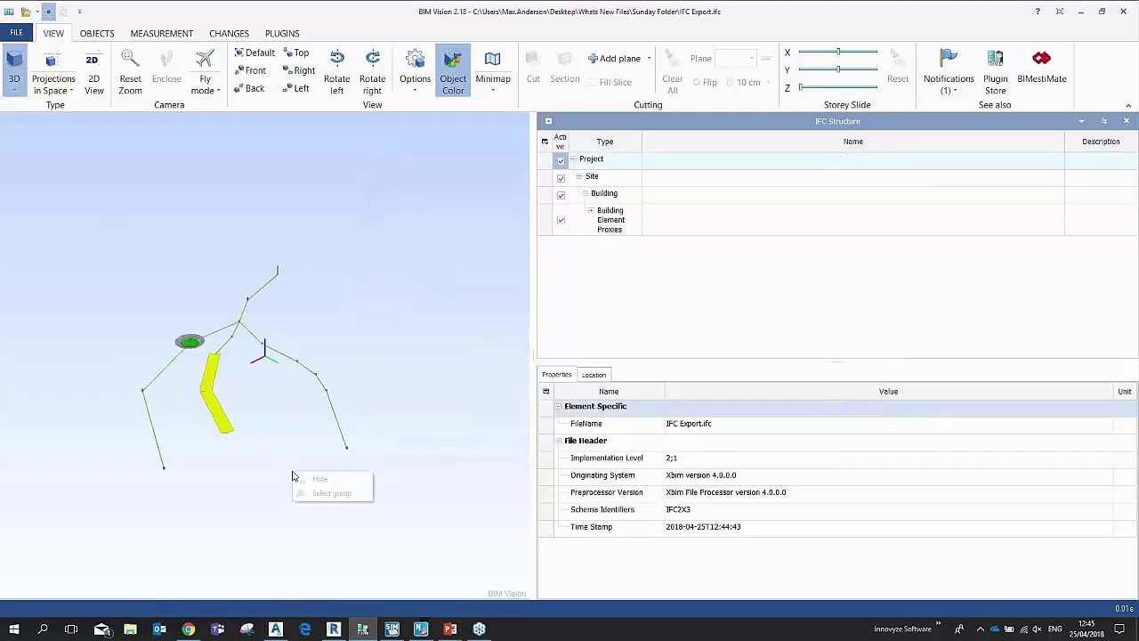
pyautogui.click(259, 463)
pyautogui.moveTo(249, 419); pyautogui.dragTo(426, 396)
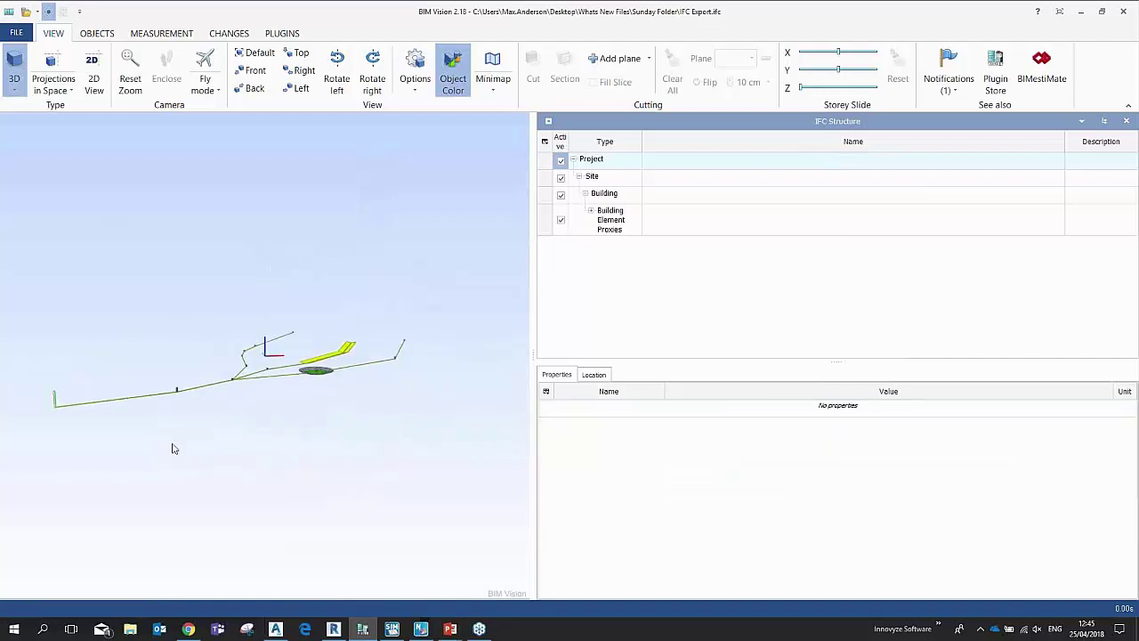
pyautogui.moveTo(175, 448); pyautogui.dragTo(194, 471)
pyautogui.moveTo(323, 425); pyautogui.dragTo(268, 474)
pyautogui.scroll(2, 254, 400)
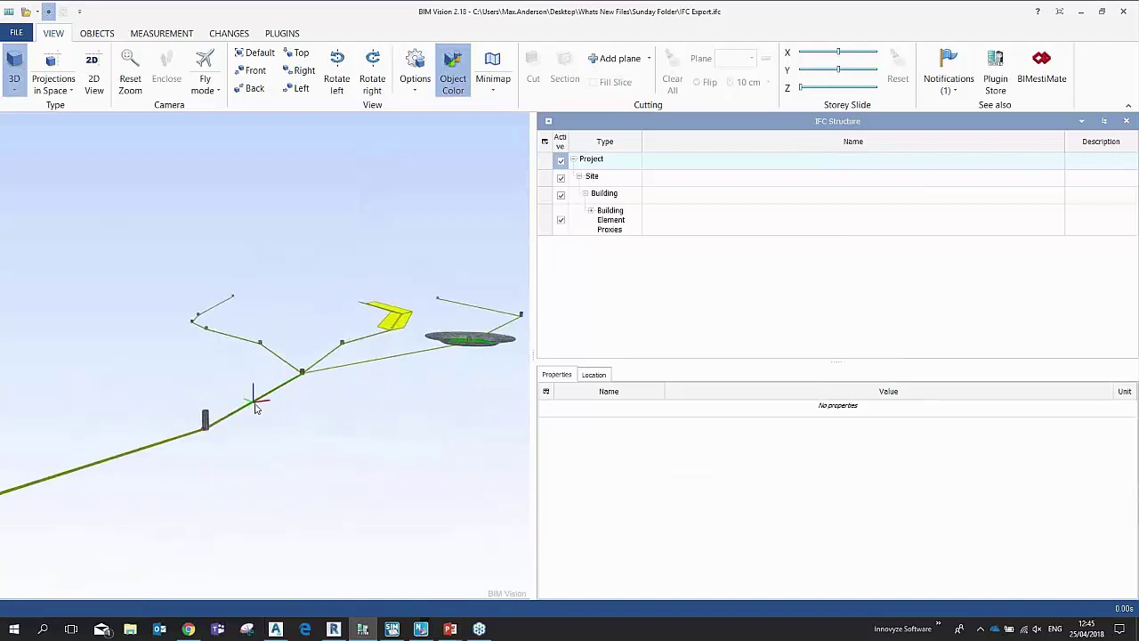
pyautogui.scroll(2, 291, 453)
pyautogui.moveTo(267, 460); pyautogui.dragTo(285, 463)
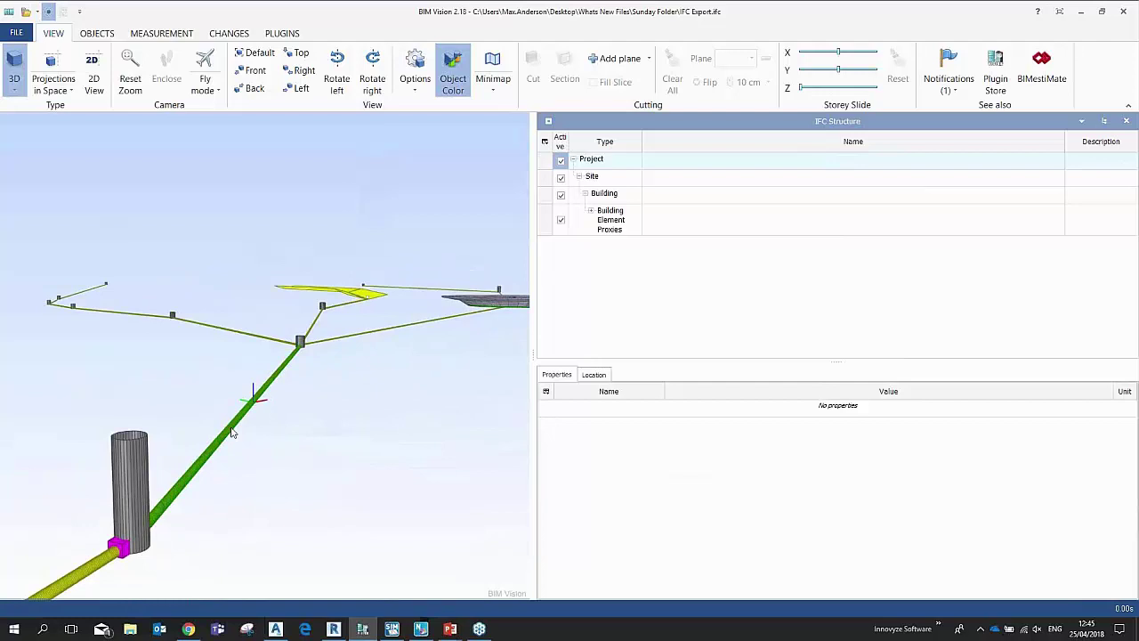
pyautogui.moveTo(313, 461); pyautogui.dragTo(297, 452)
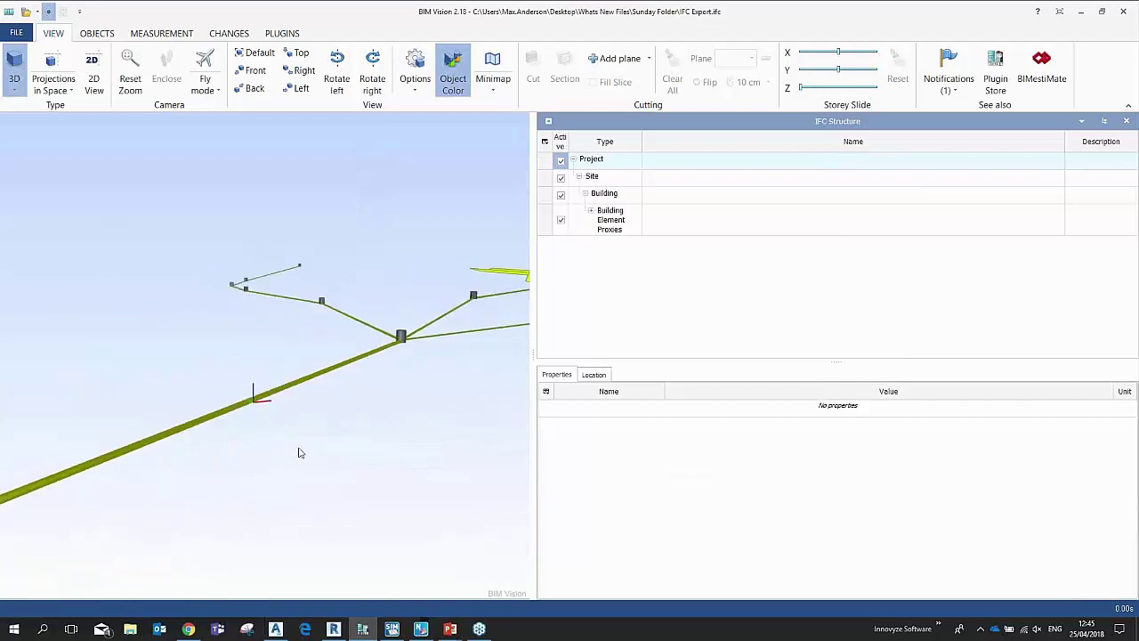
# Step: Select manhole MH13 at the pipe junction and review its manhole properties
pyautogui.click(403, 337)
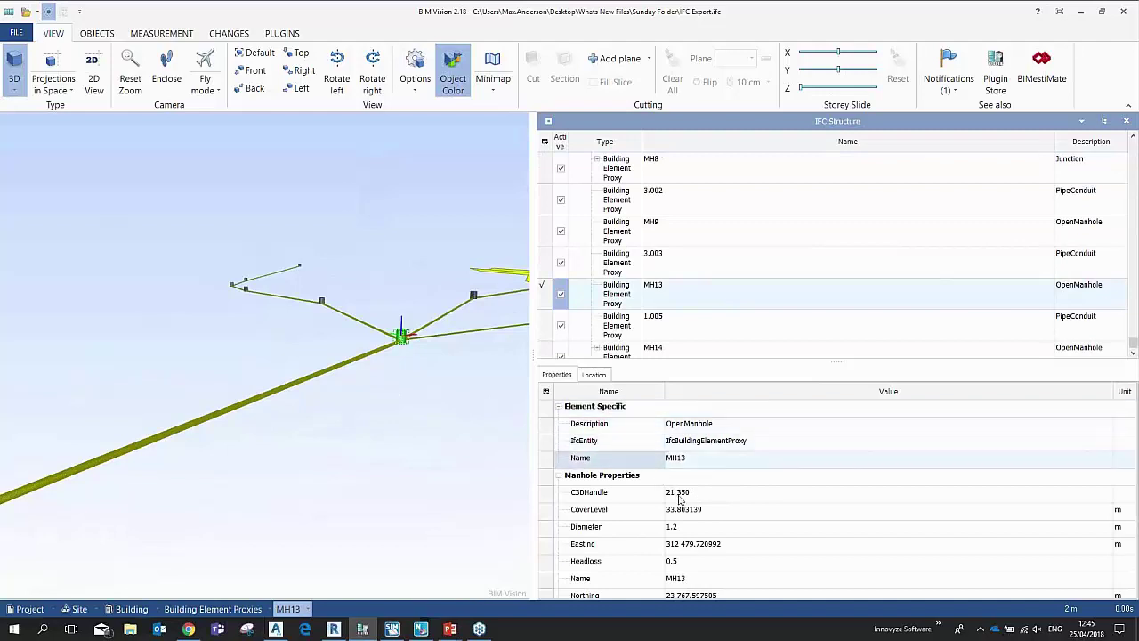
pyautogui.scroll(-1, 687, 496)
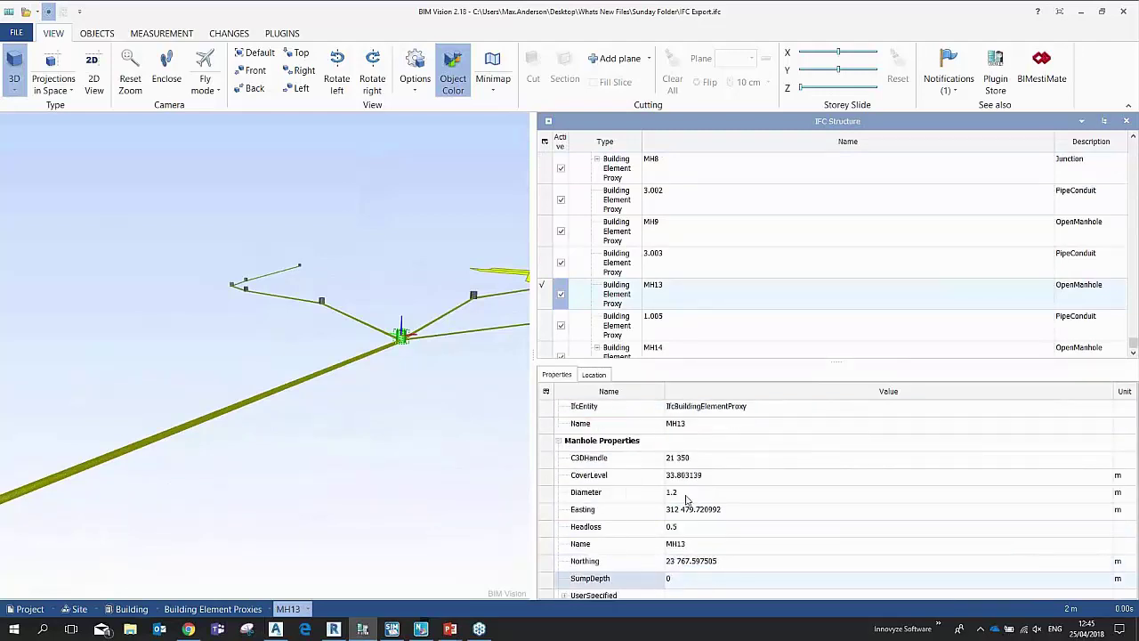
pyautogui.scroll(-1, 687, 475)
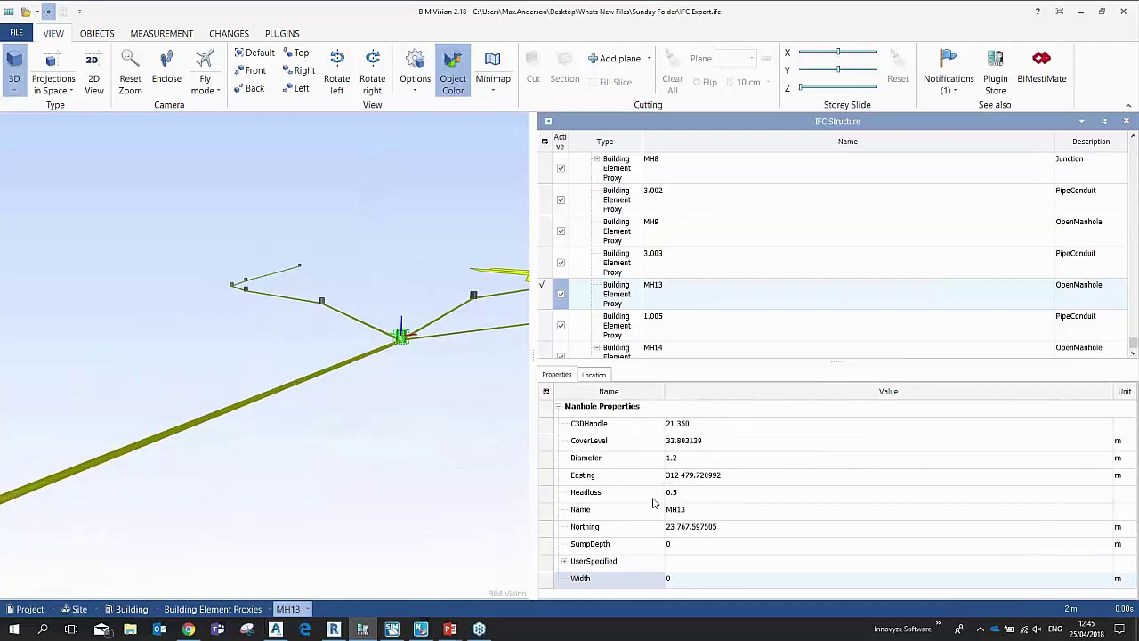
pyautogui.press('Up')
pyautogui.press('Up')
pyautogui.press('Up')
pyautogui.press('Up')
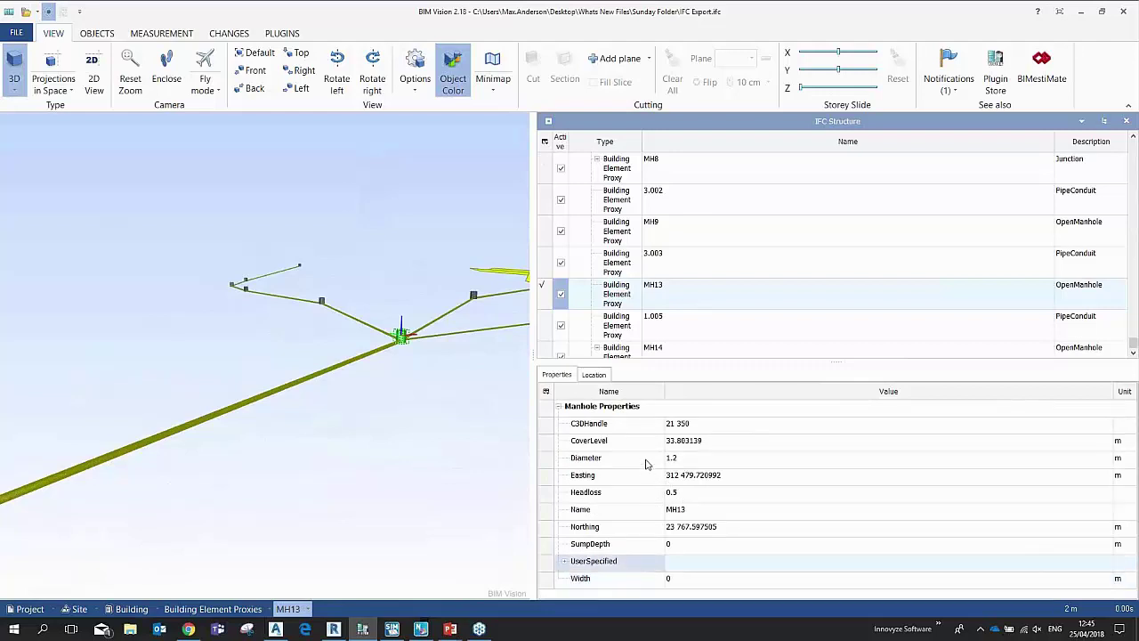
pyautogui.press('Up')
pyautogui.press('Up')
pyautogui.press('Up')
pyautogui.press('Up')
pyautogui.press('Down')
pyautogui.press('Down')
pyautogui.press('Down')
pyautogui.press('Down')
pyautogui.press('Down')
pyautogui.press('Down')
pyautogui.press('Down')
pyautogui.press('Down')
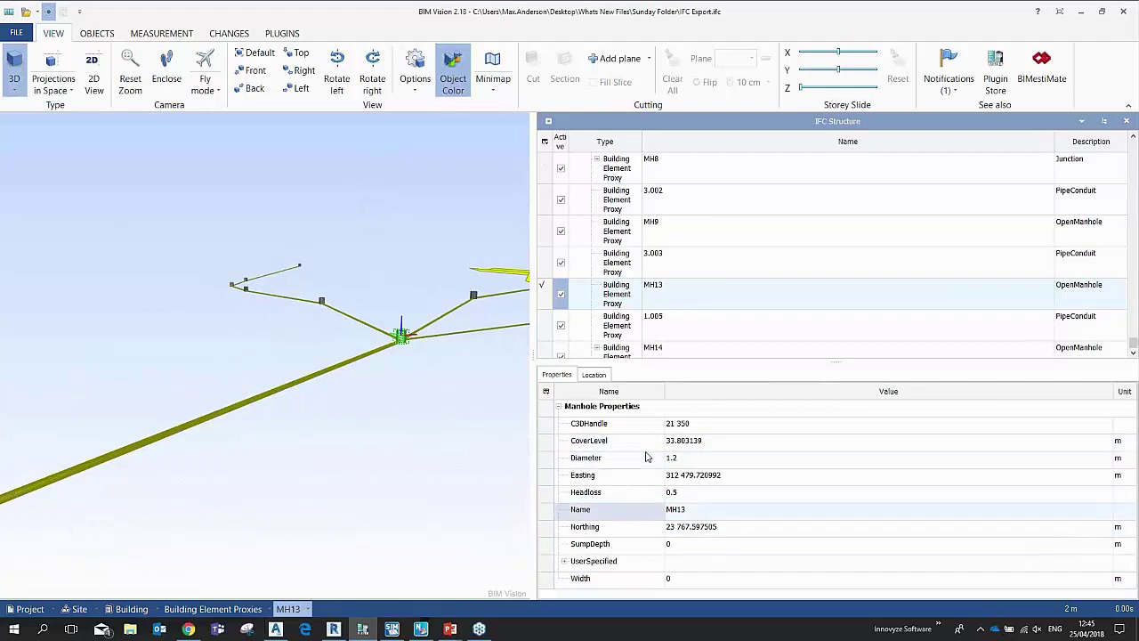
pyautogui.press('Up')
pyautogui.press('Up')
pyautogui.press('Up')
pyautogui.press('Up')
# Step: Inspect manhole MH14's online control property, then expand MH14 in the structure and view its Hydro-Brake element
pyautogui.scroll(5, 343, 460)
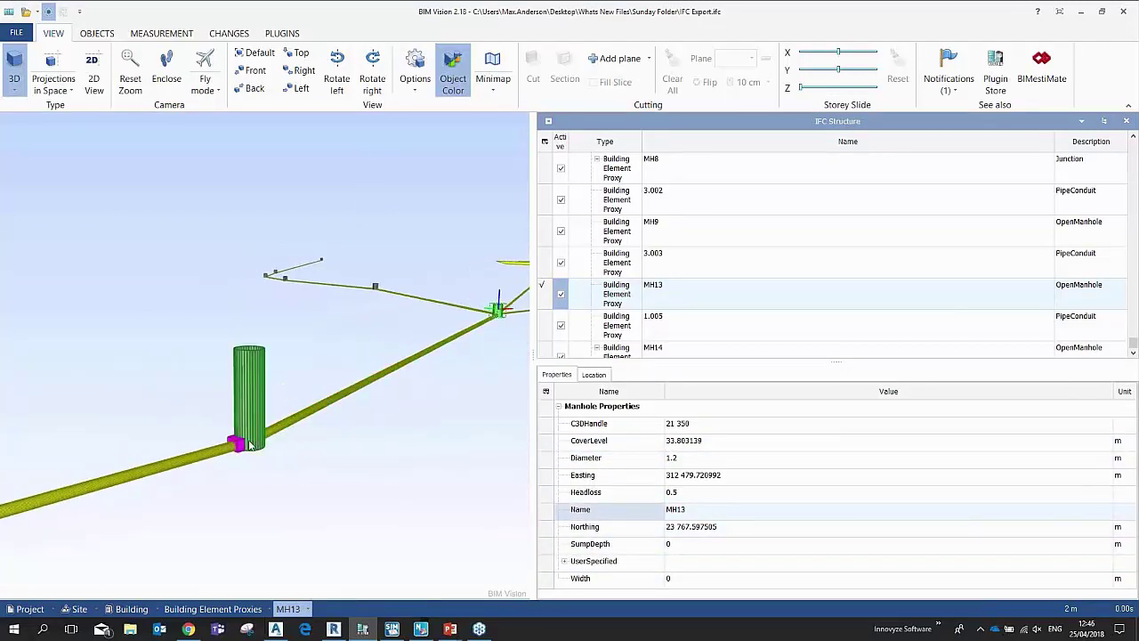
pyautogui.click(250, 445)
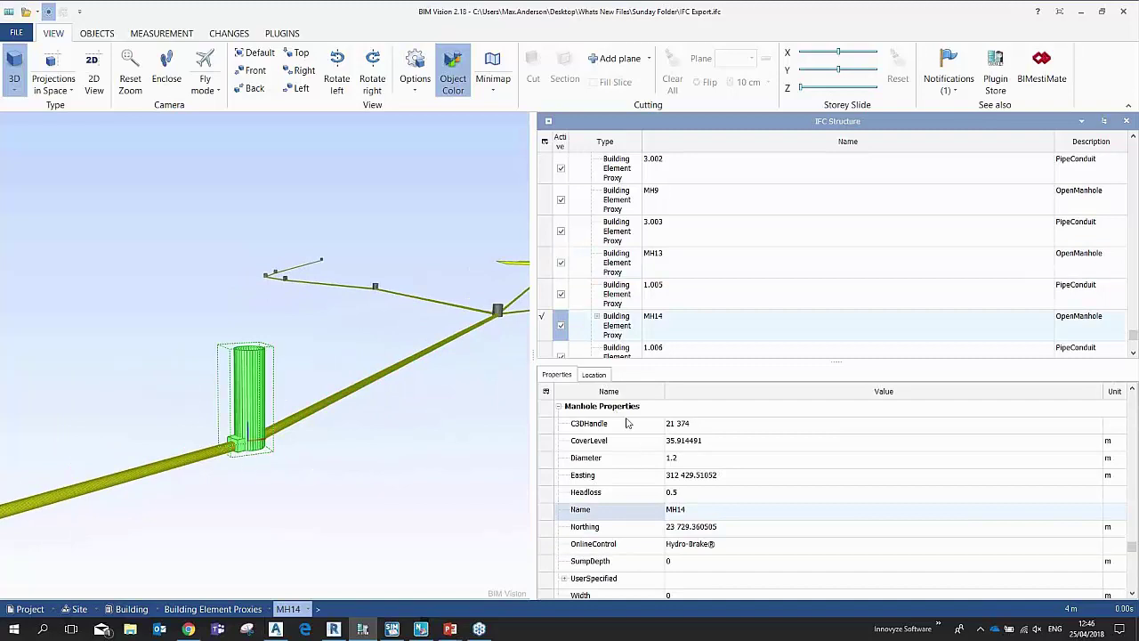
pyautogui.click(685, 544)
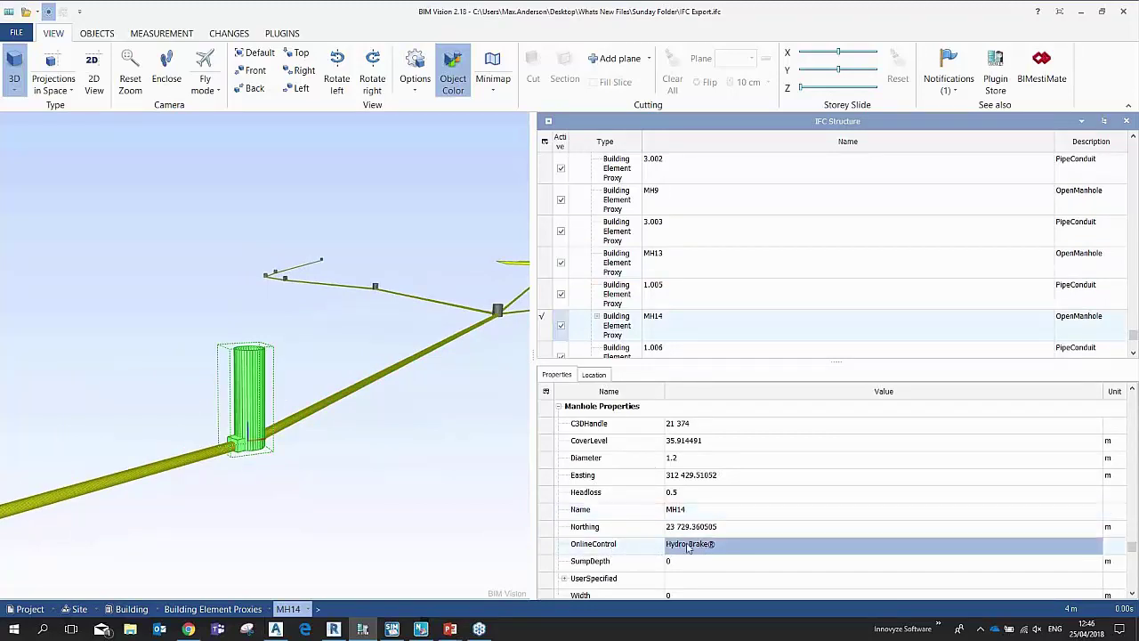
pyautogui.click(648, 348)
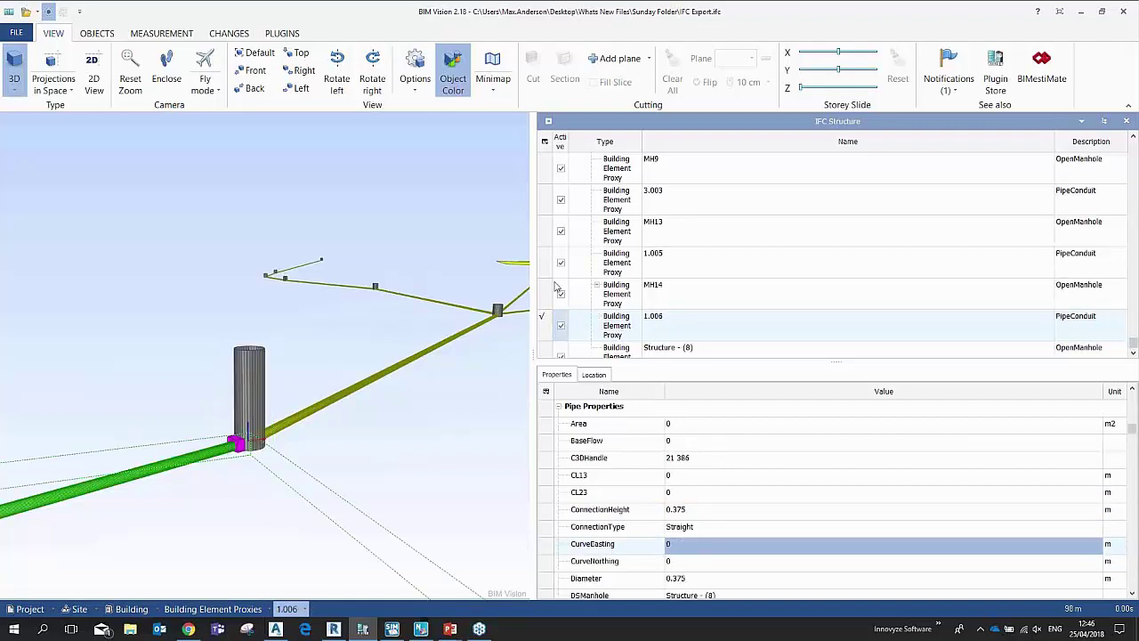
pyautogui.click(597, 286)
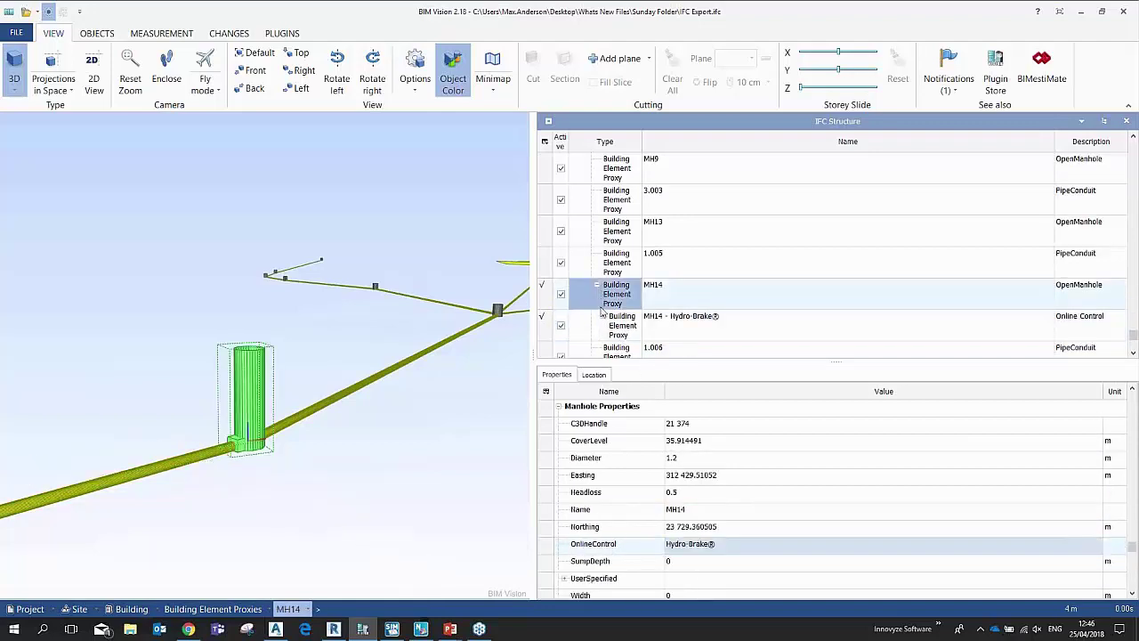
pyautogui.click(709, 323)
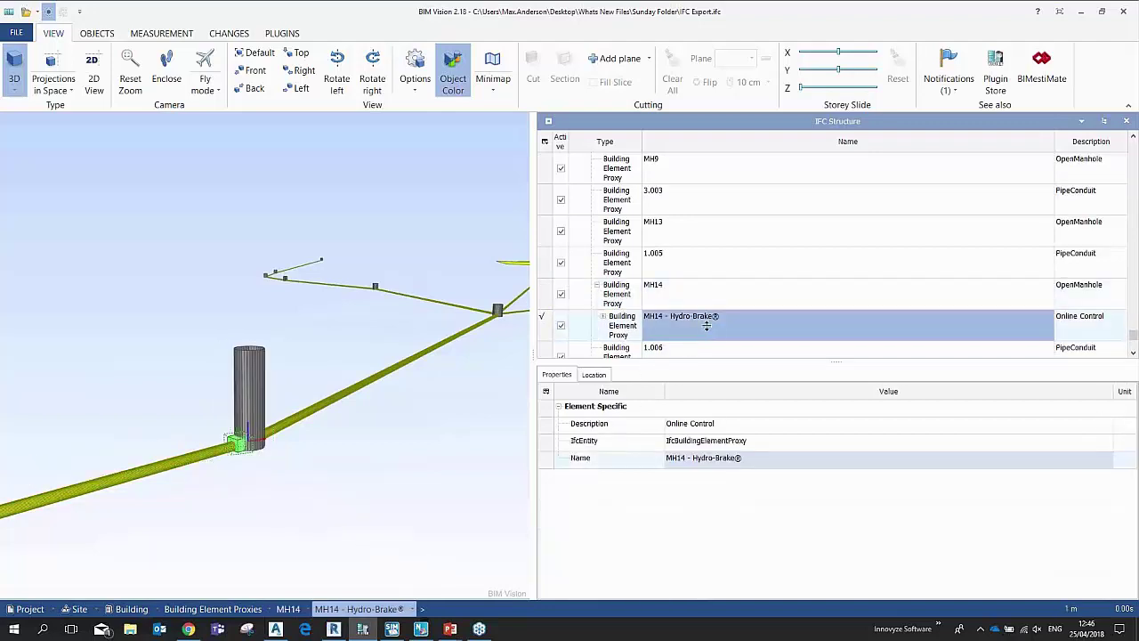
pyautogui.click(686, 463)
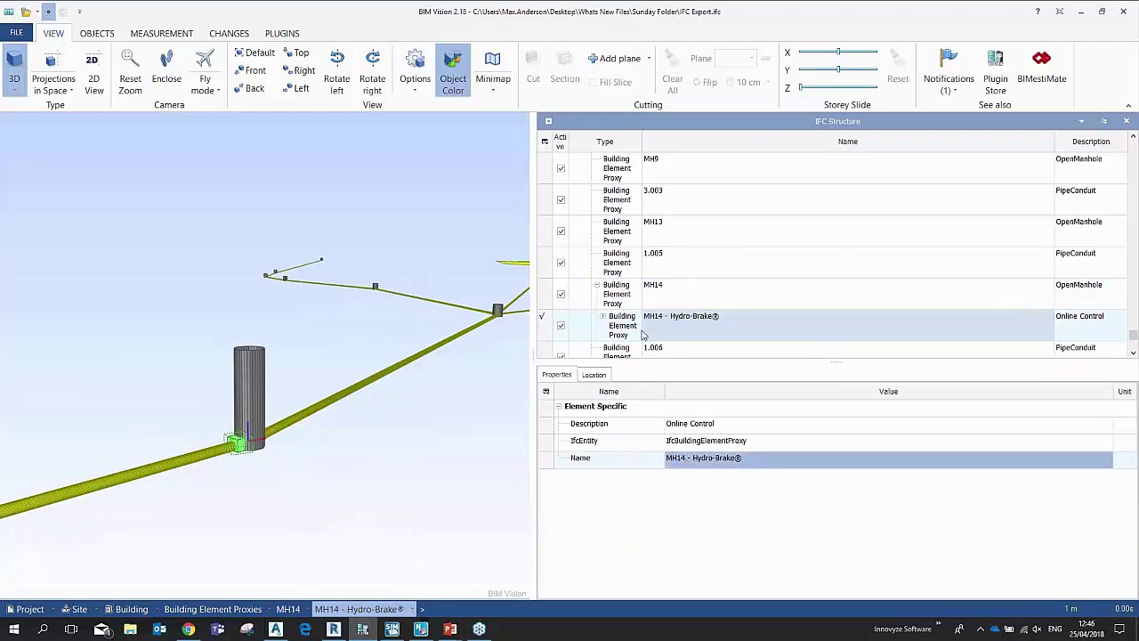
# Step: Inspect pipes 1.005 and 1.006 on either side of MH14, and look along the network to the pond
pyautogui.click(332, 403)
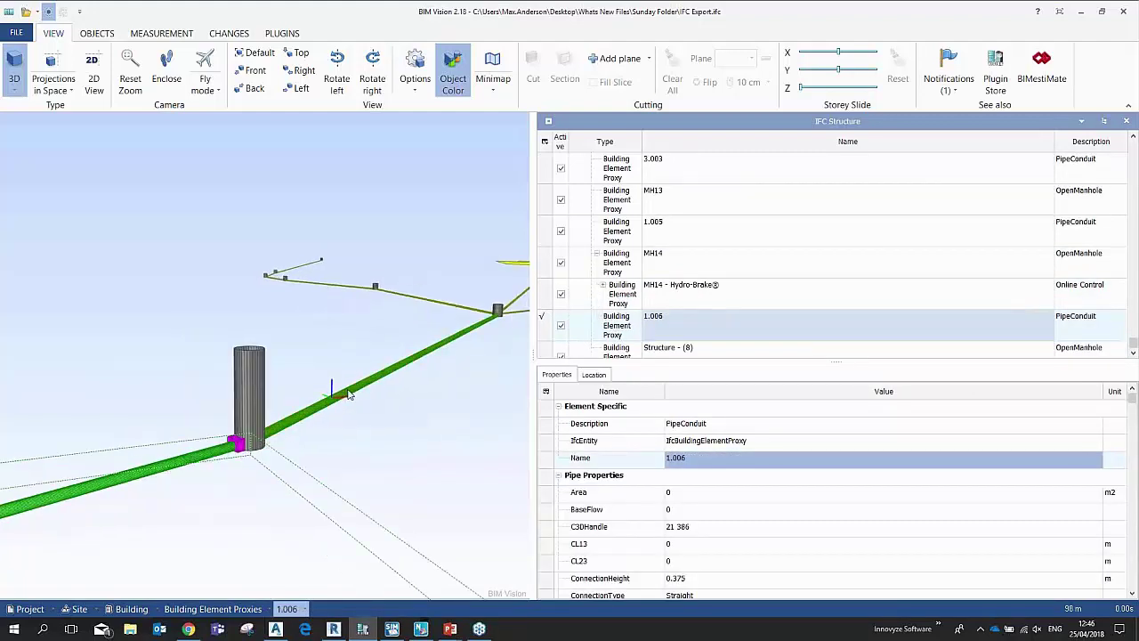
pyautogui.click(122, 473)
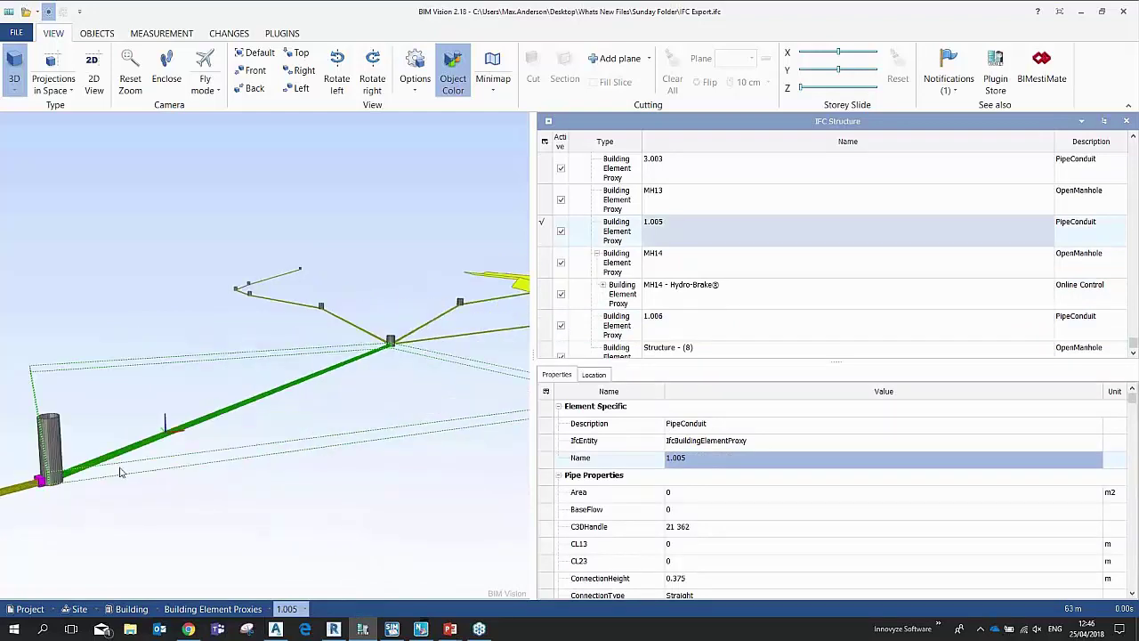
pyautogui.moveTo(122, 474); pyautogui.dragTo(529, 331)
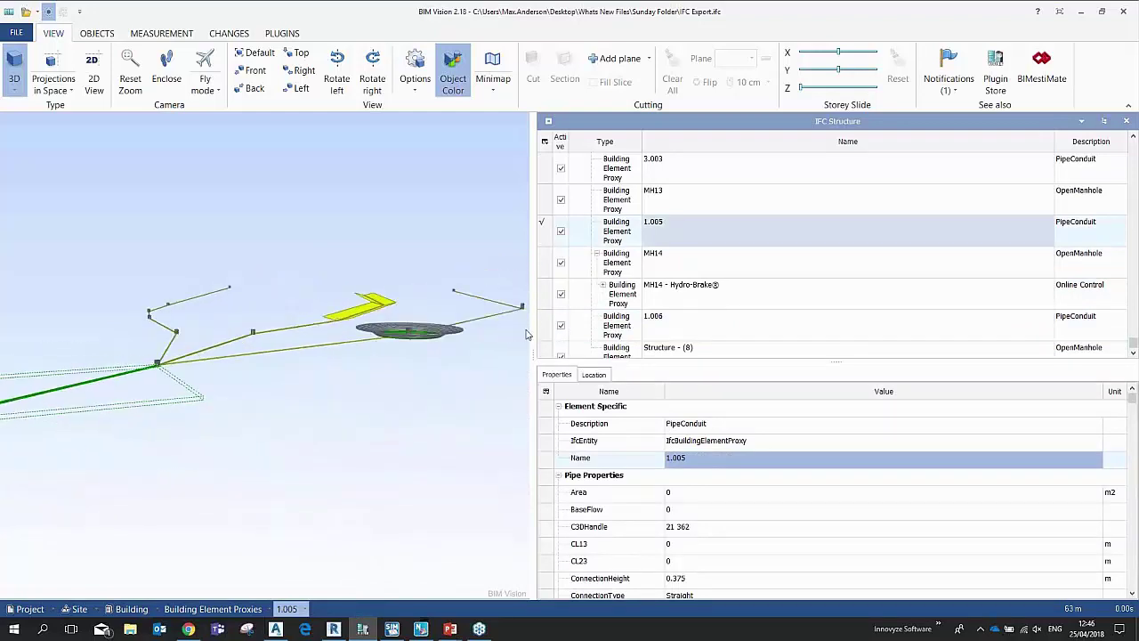
# Step: Select the pond at MH12 in the 3D model and review its pond properties
pyautogui.click(423, 339)
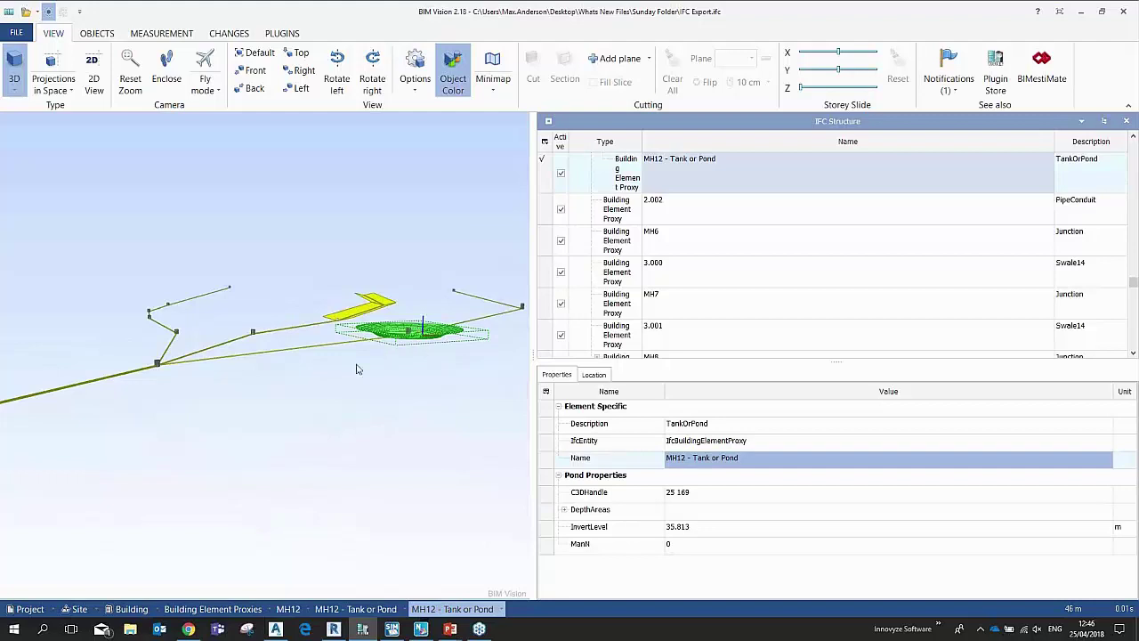
pyautogui.moveTo(358, 368); pyautogui.dragTo(276, 395)
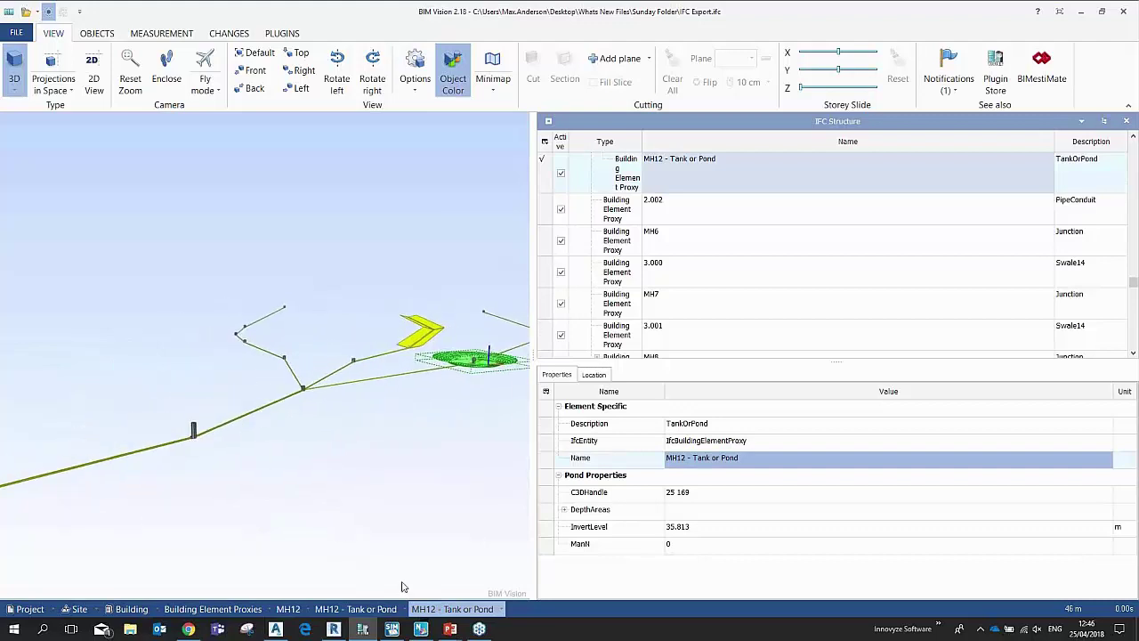
# Step: Switch to the MicroDrainage Pond2.MDX network and open its Network Classifications
pyautogui.click(421, 630)
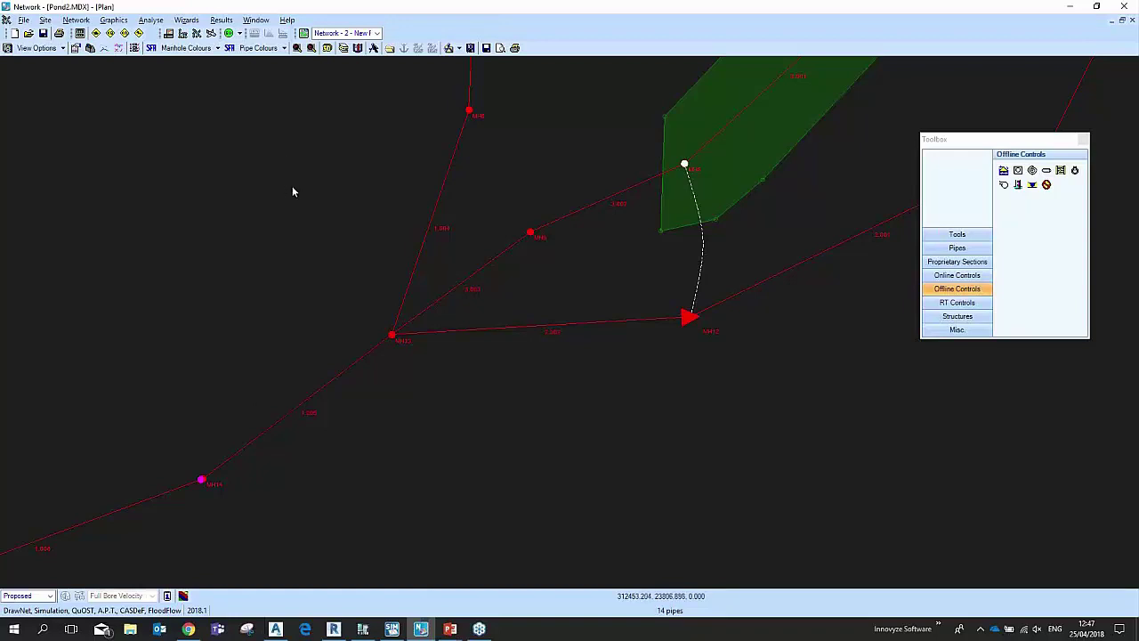
pyautogui.click(76, 20)
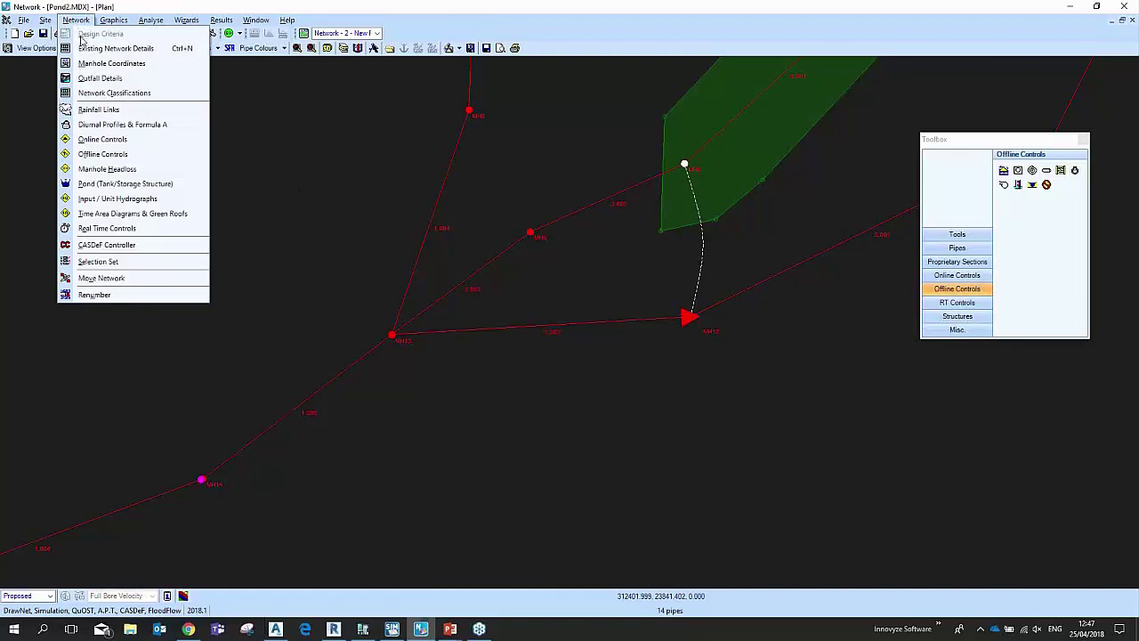
pyautogui.click(110, 93)
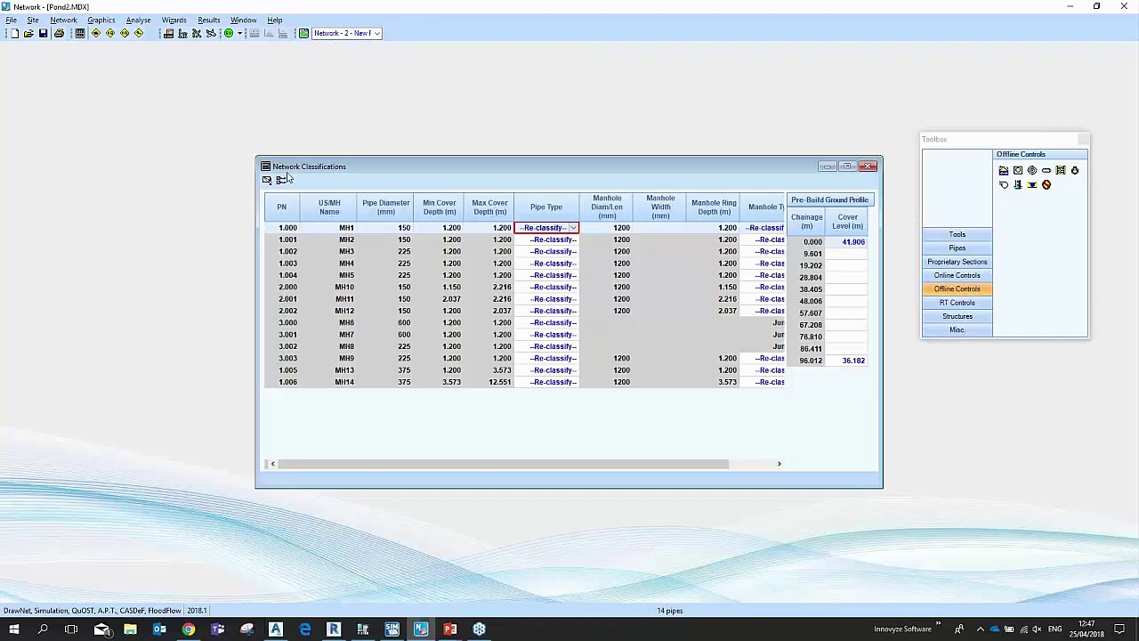
# Step: Load the Classifications file from Sunday Folder into the network's classification settings
pyautogui.click(266, 180)
pyautogui.moveTo(485, 183); pyautogui.dragTo(265, 238)
pyautogui.click(192, 249)
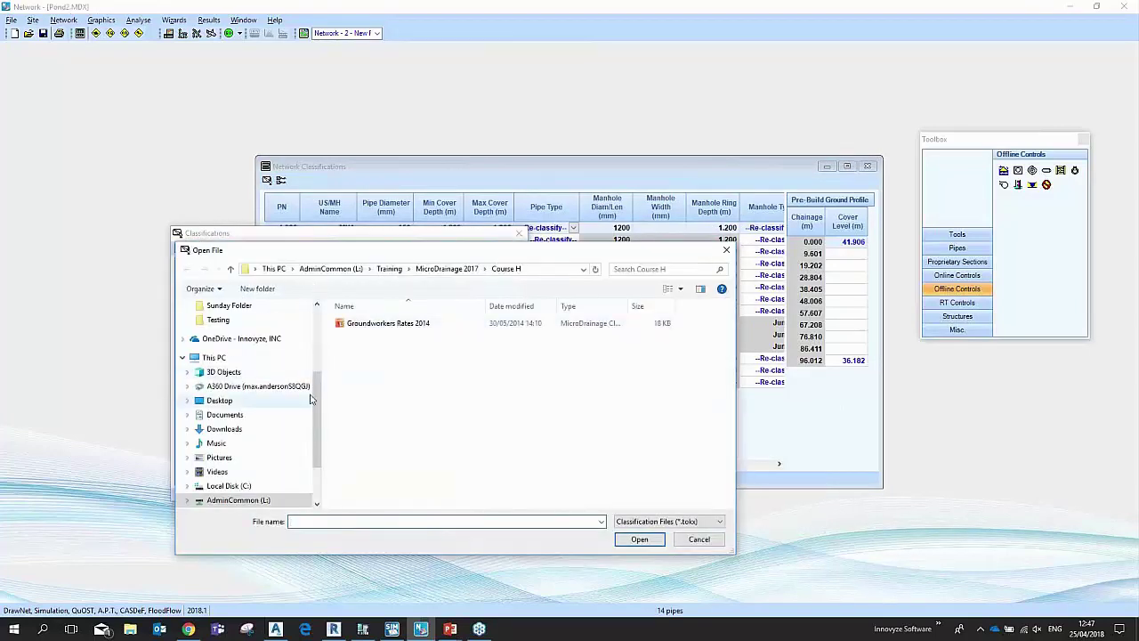
pyautogui.scroll(1, 318, 394)
pyautogui.click(287, 349)
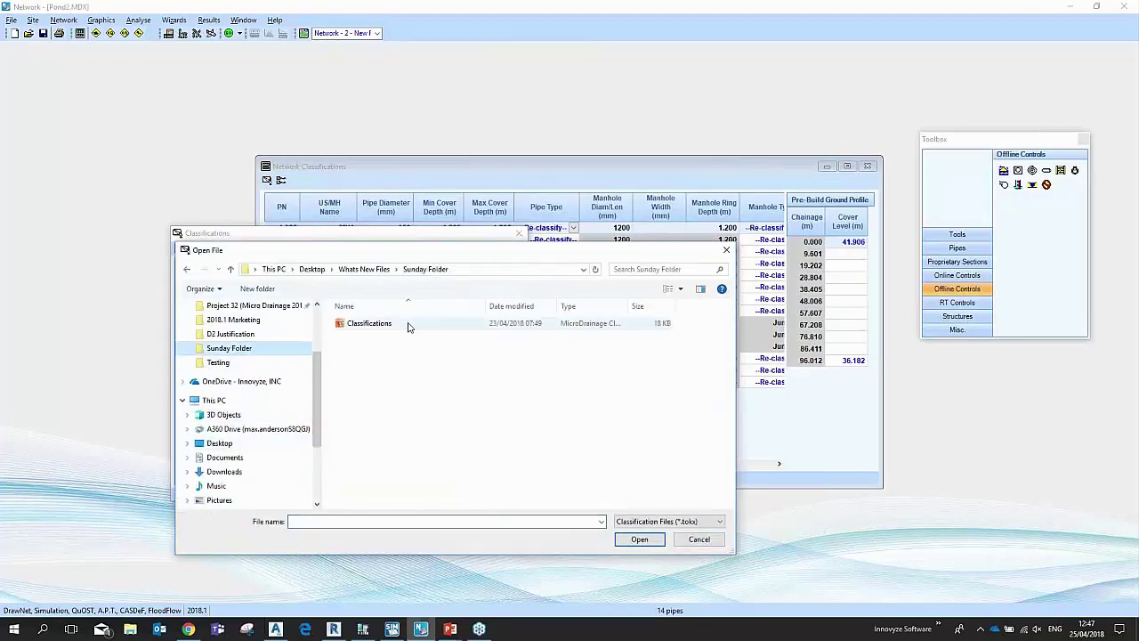
pyautogui.doubleClick(408, 330)
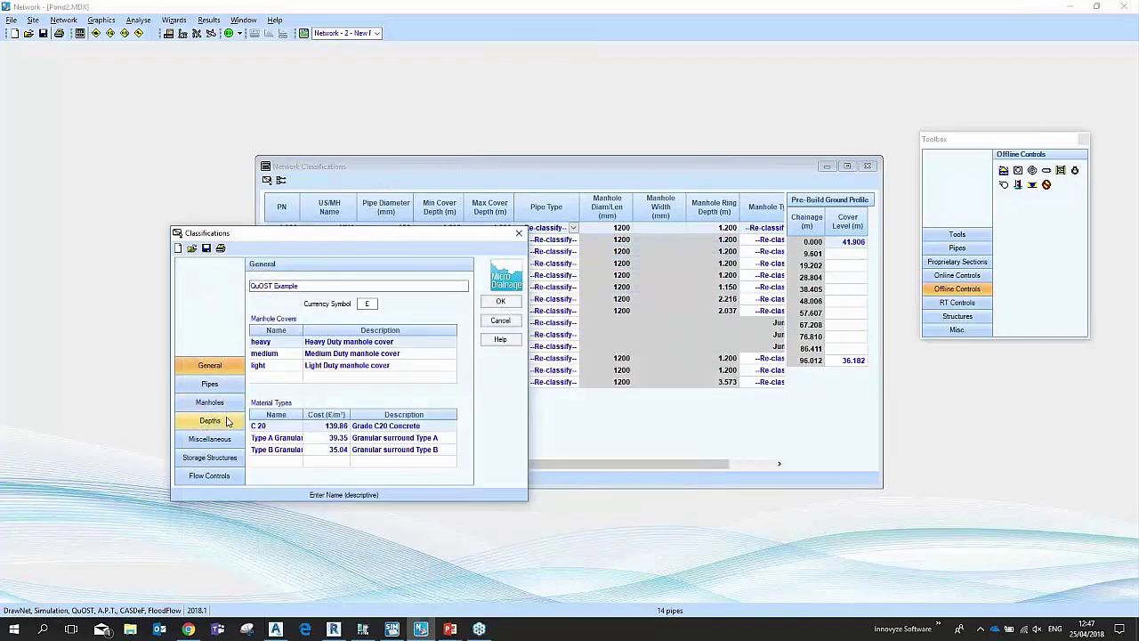
# Step: Look through the first pipe classification records, apply the loaded classifications to the network and close Network Classifications
pyautogui.click(210, 384)
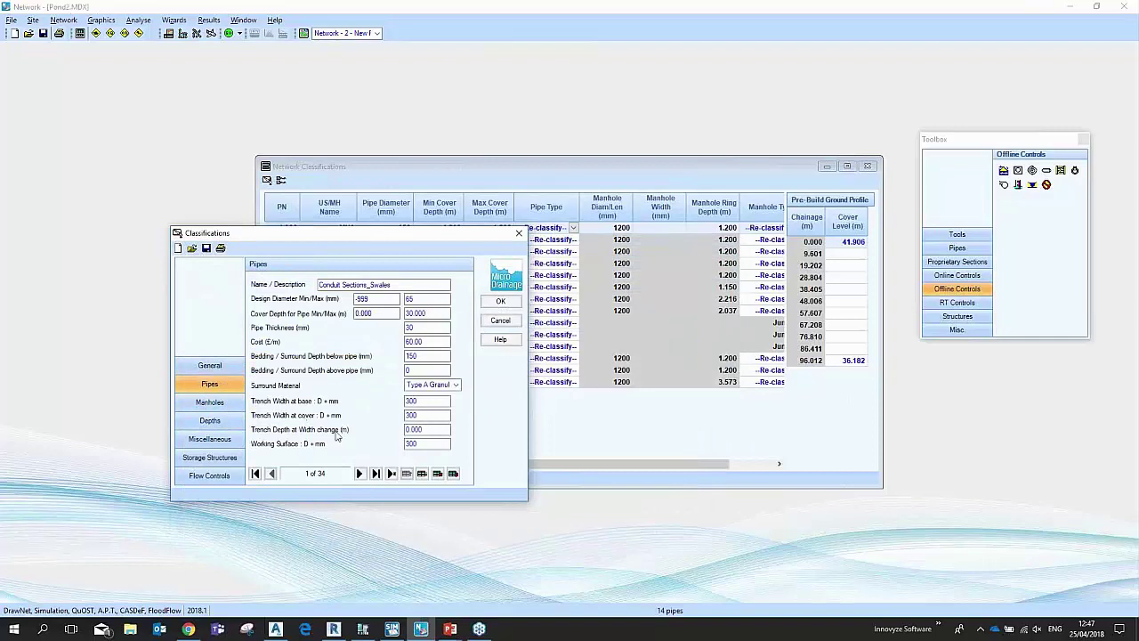
pyautogui.click(361, 473)
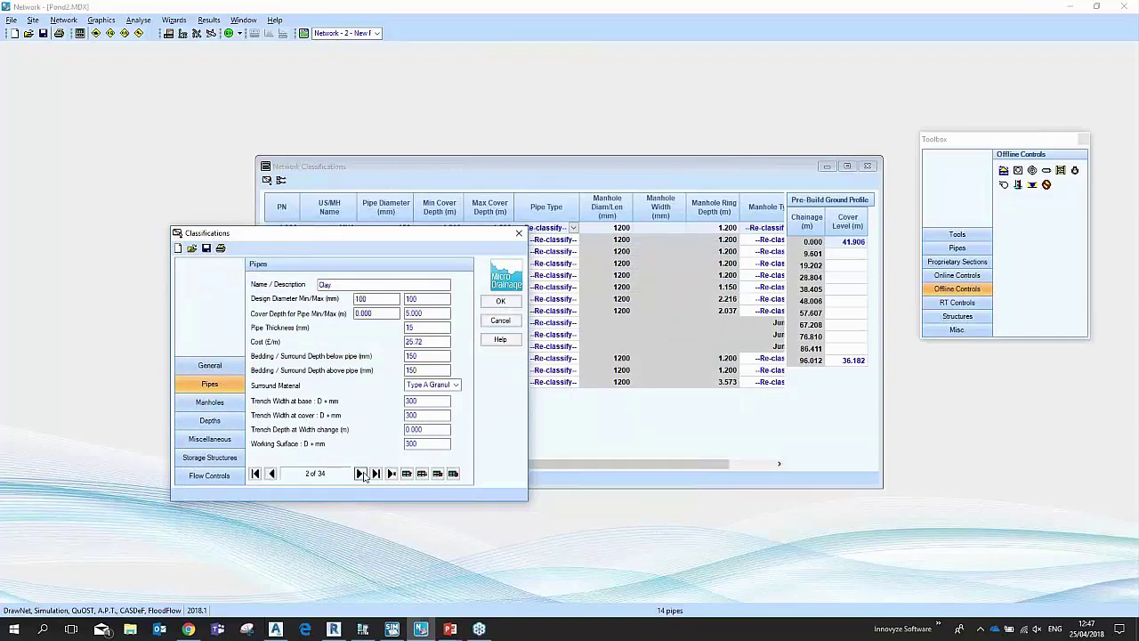
pyautogui.click(500, 305)
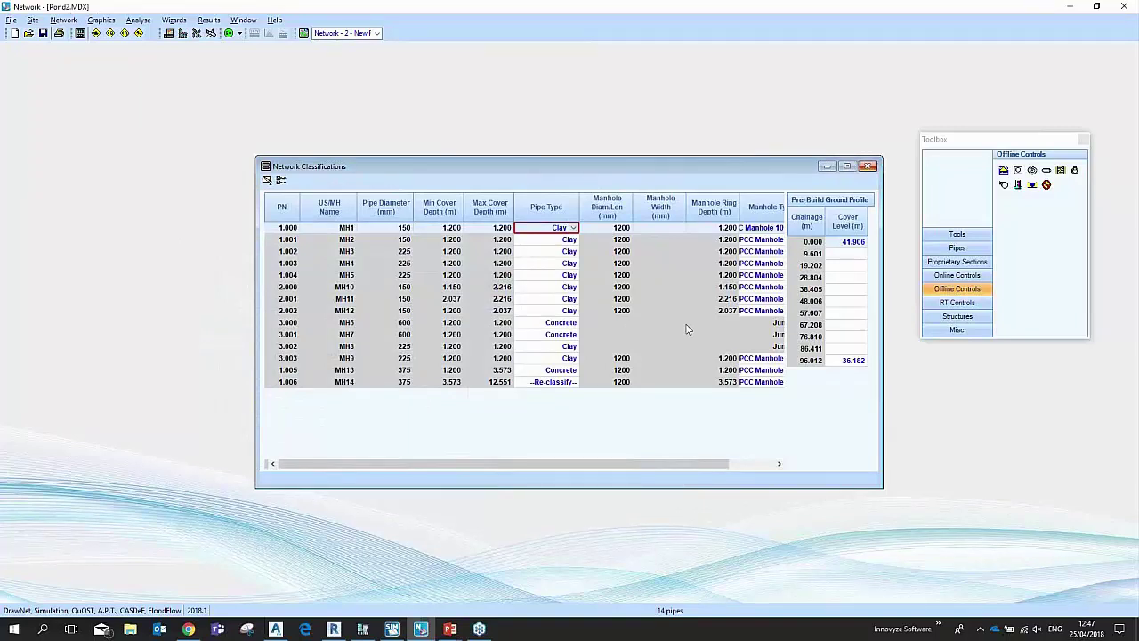
pyautogui.click(868, 167)
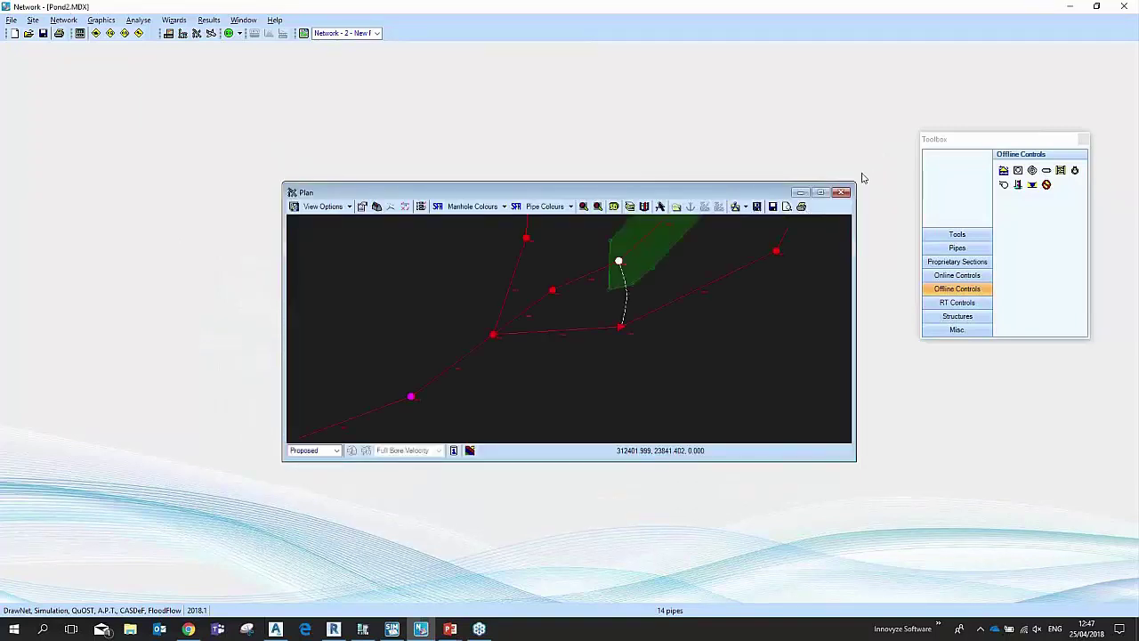
# Step: Export the classified network to IFC with the IFC 2x3 schema, overwriting the IFC Export file in Sunday Folder
pyautogui.click(11, 21)
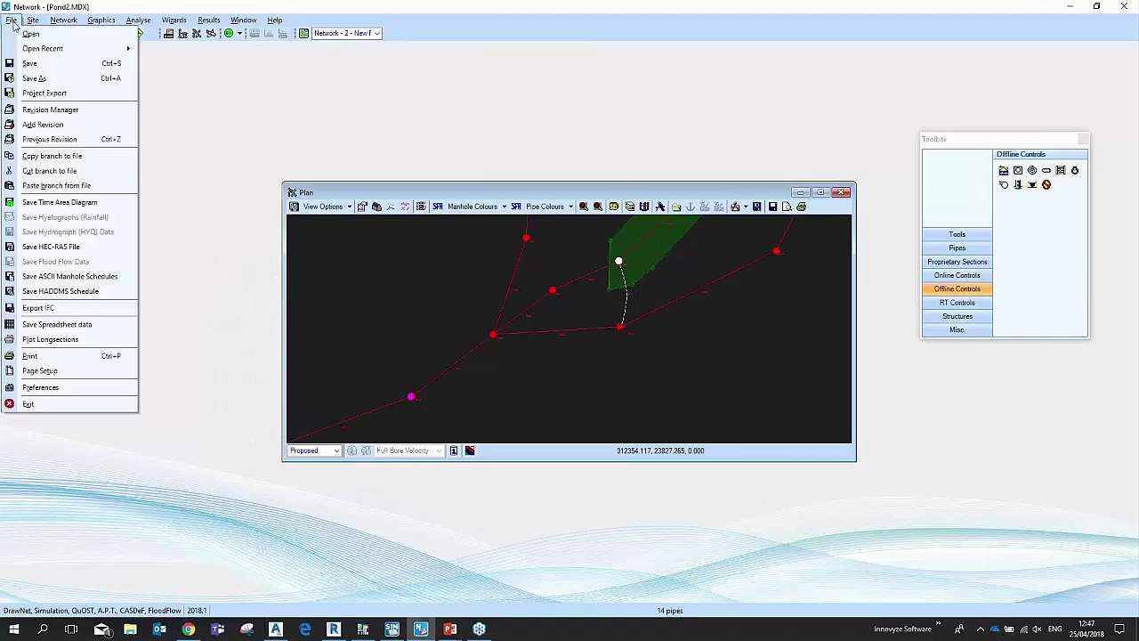
pyautogui.click(60, 306)
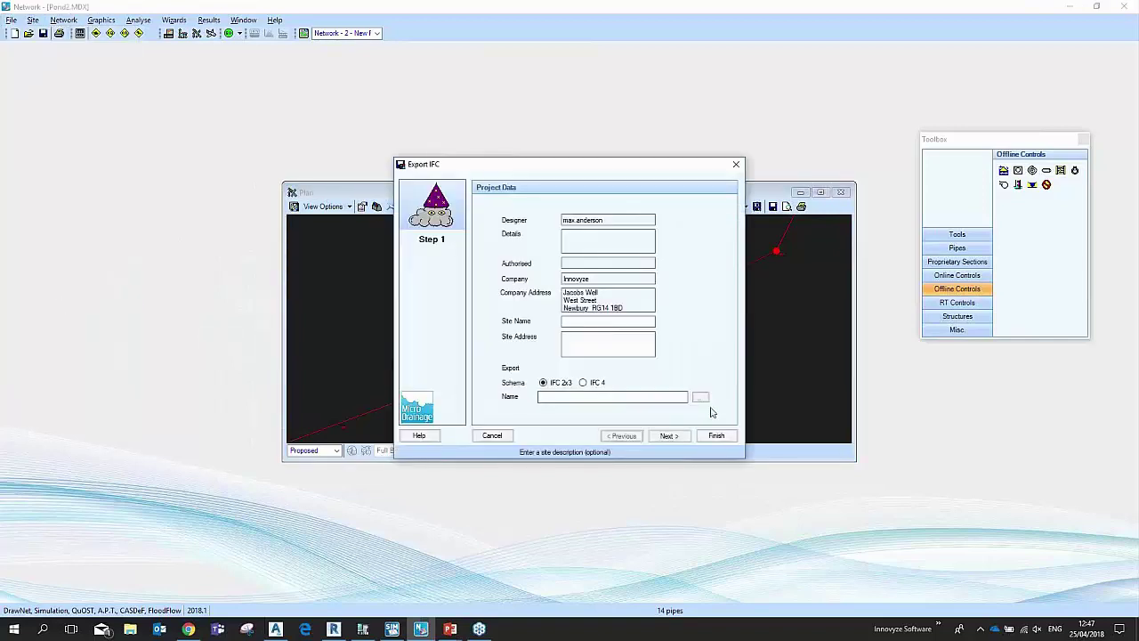
pyautogui.click(695, 393)
pyautogui.click(543, 256)
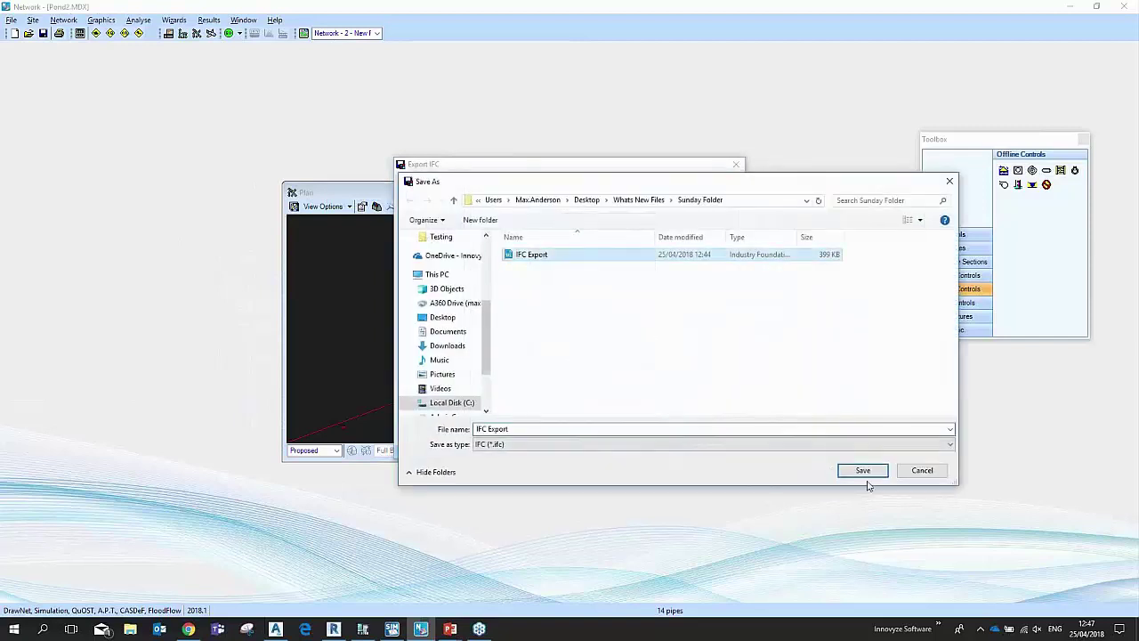
pyautogui.click(862, 471)
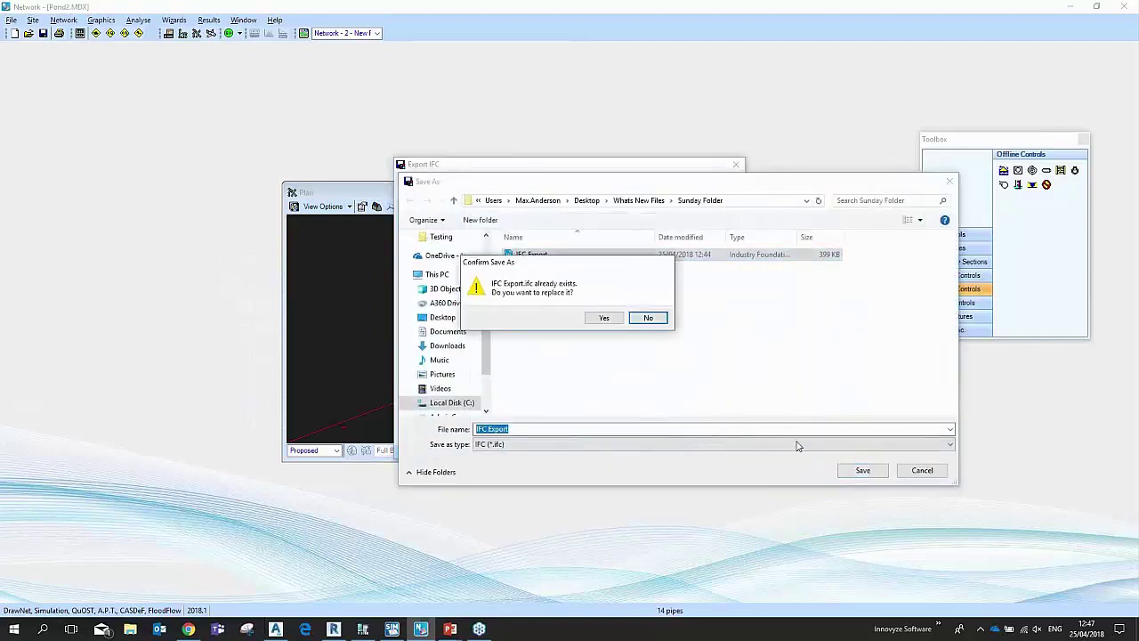
pyautogui.click(604, 325)
pyautogui.click(678, 436)
pyautogui.click(678, 436)
pyautogui.click(703, 436)
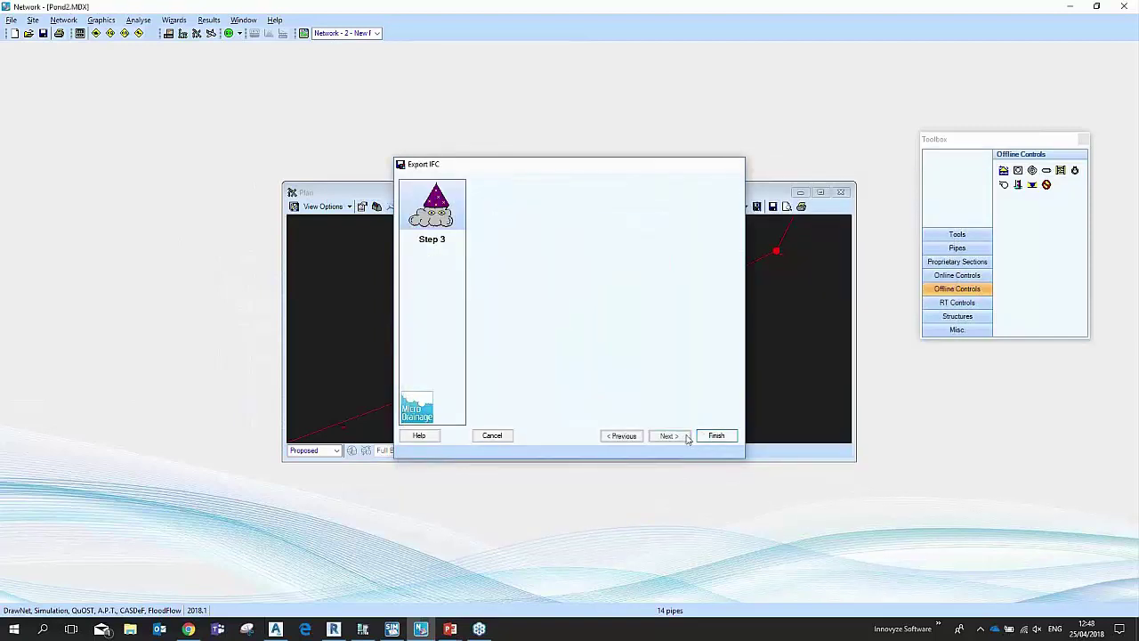
pyautogui.click(567, 329)
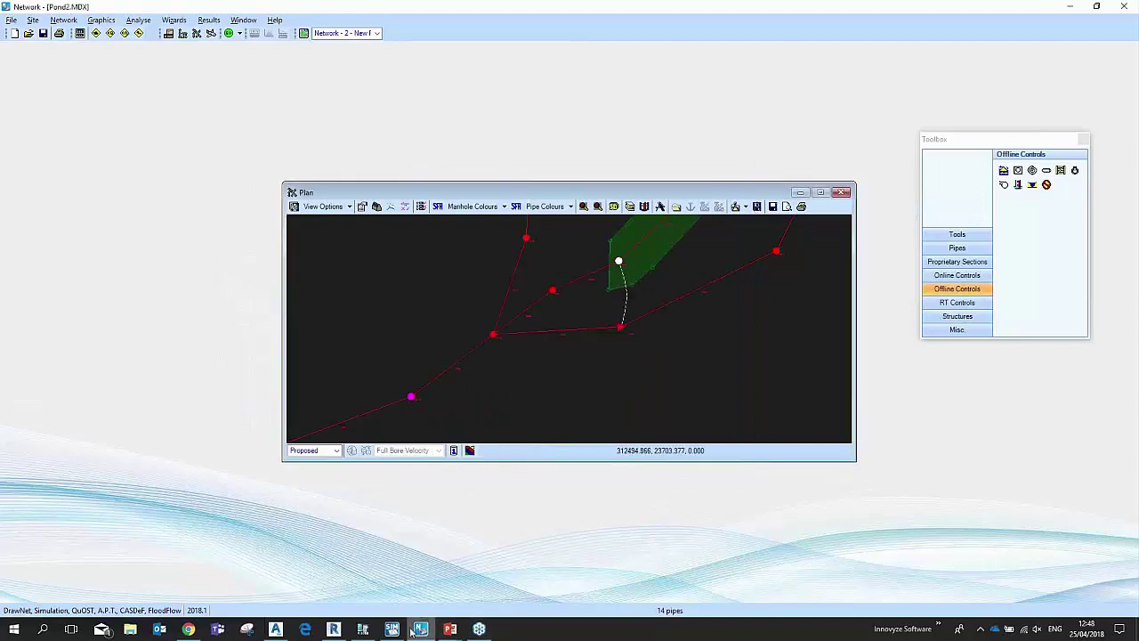
# Step: Switch to BIM Vision and open the newly exported IFC Export file
pyautogui.click(363, 629)
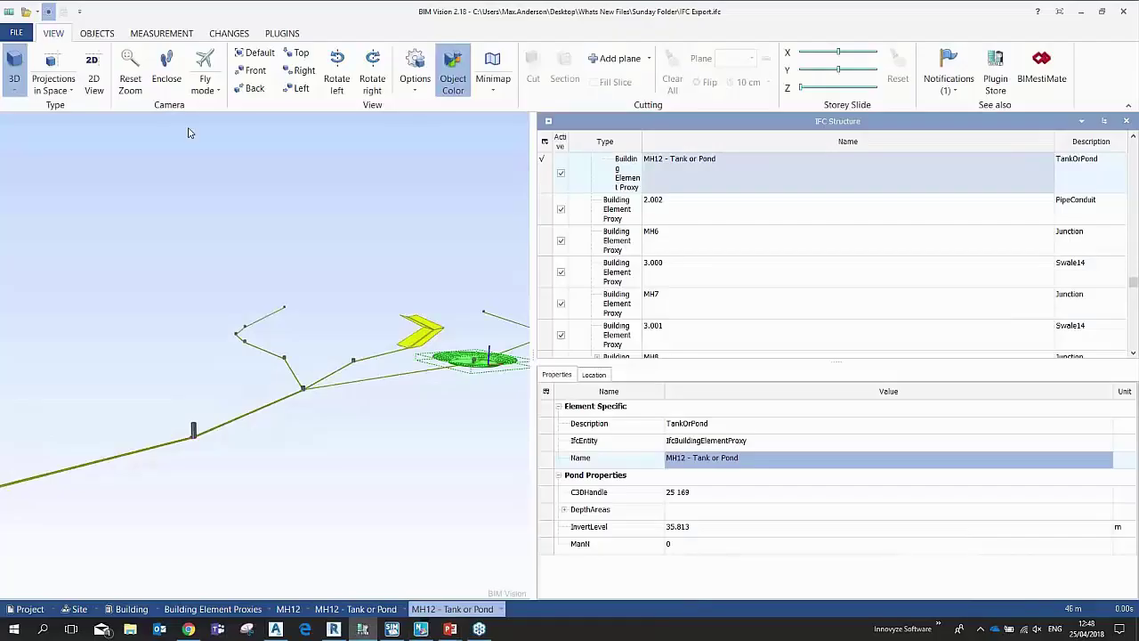
pyautogui.click(25, 10)
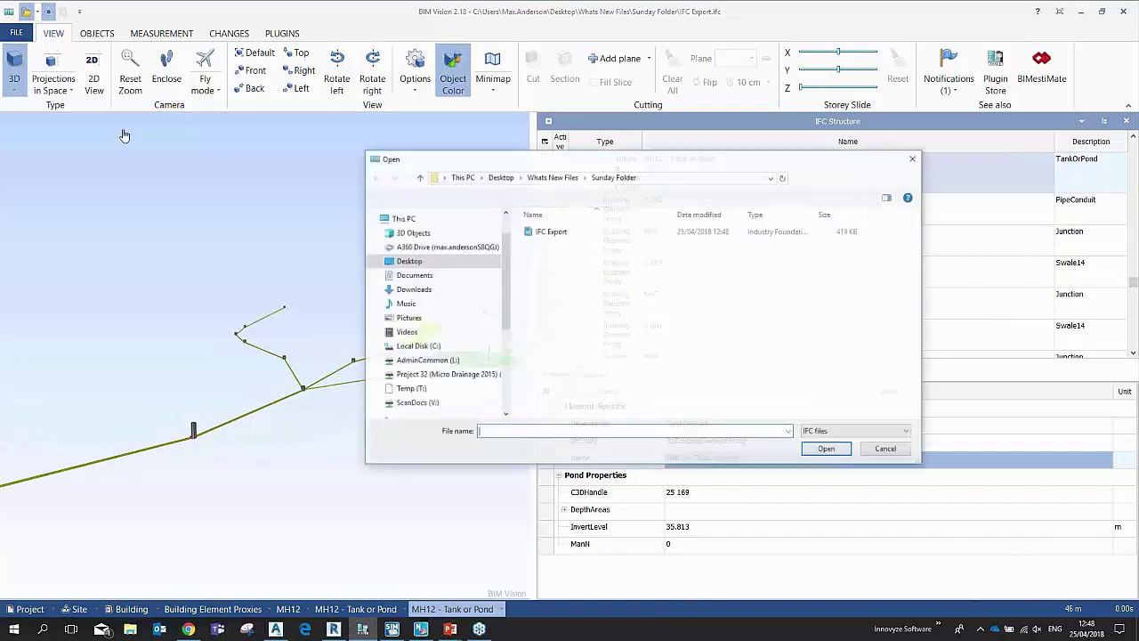
pyautogui.doubleClick(552, 231)
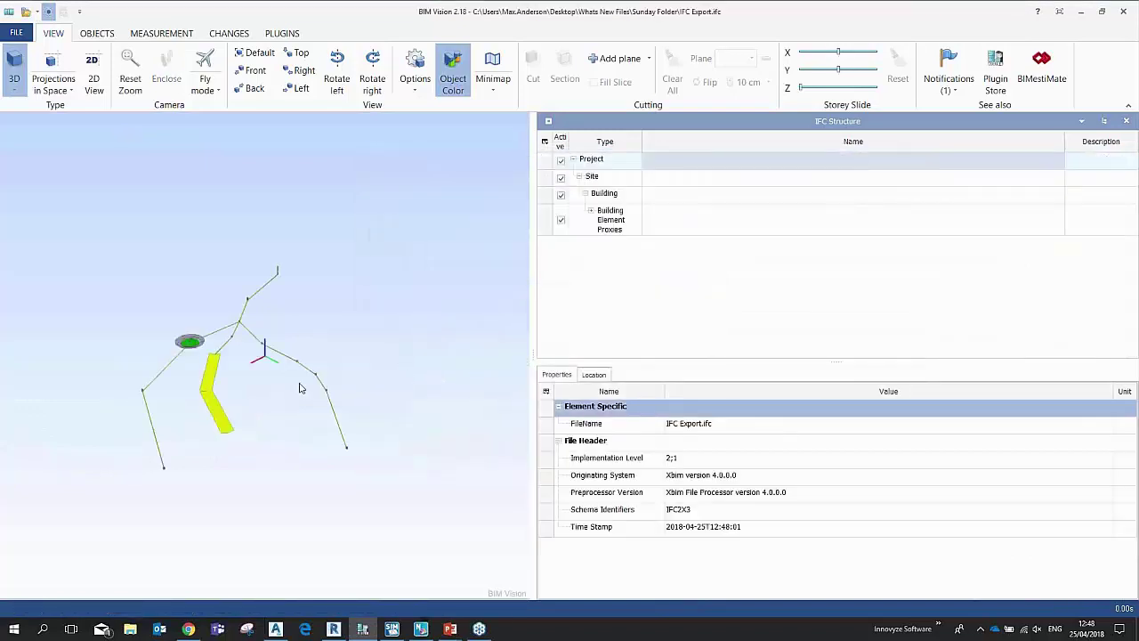
# Step: Select pipe 1.005 in the 3D model and review its pipe classification properties, from bedding depths to working surface
pyautogui.moveTo(310, 480); pyautogui.dragTo(226, 379)
pyautogui.click(233, 410)
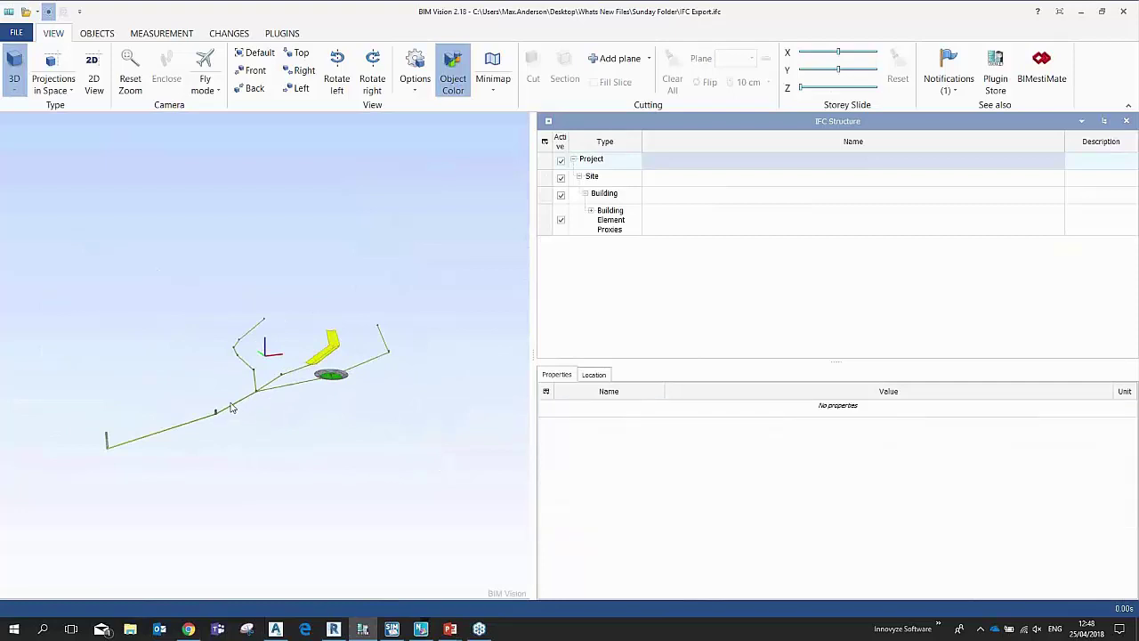
pyautogui.scroll(3, 244, 414)
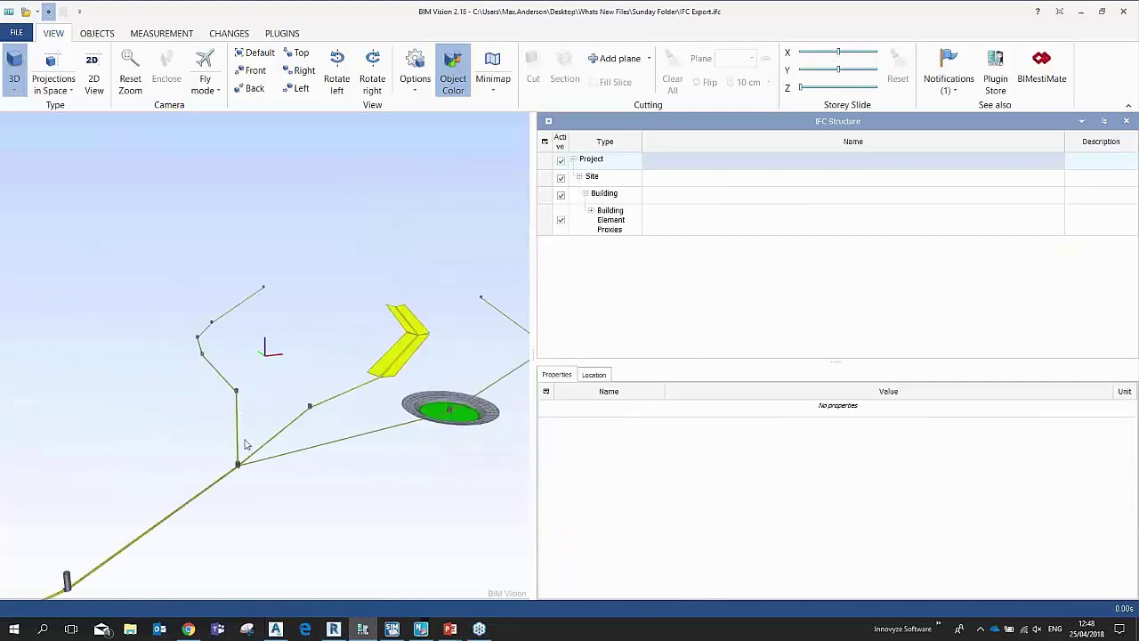
pyautogui.click(204, 496)
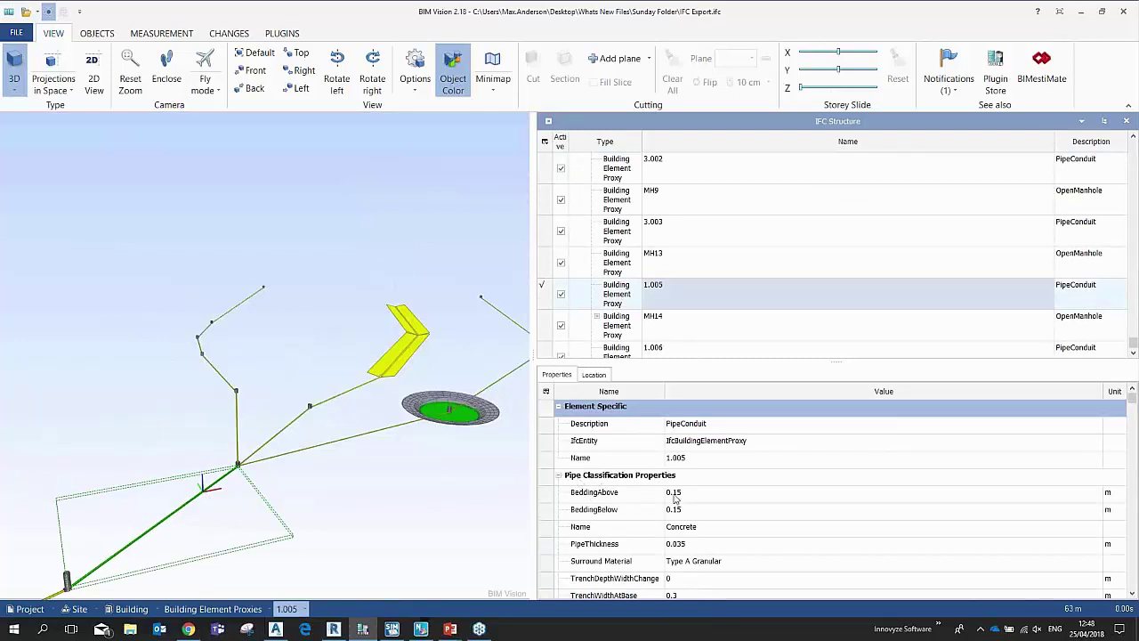
pyautogui.press('Down')
pyautogui.press('Down')
pyautogui.press('Down')
pyautogui.press('Down')
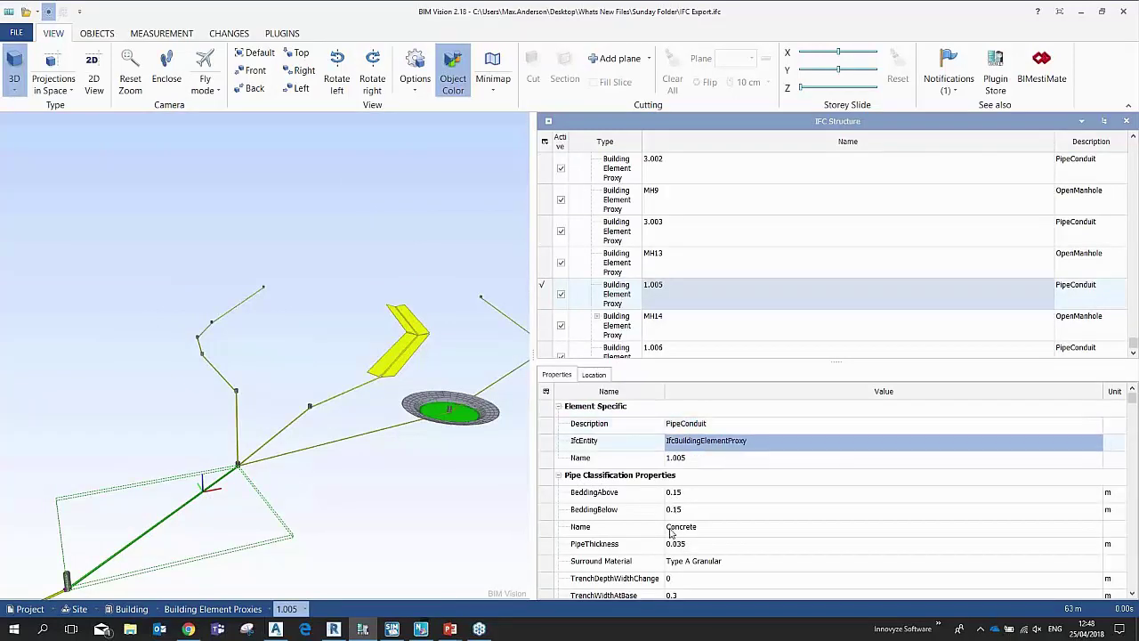
pyautogui.press('Down')
pyautogui.press('Down')
pyautogui.press('Down')
pyautogui.press('Down')
pyautogui.press('Down')
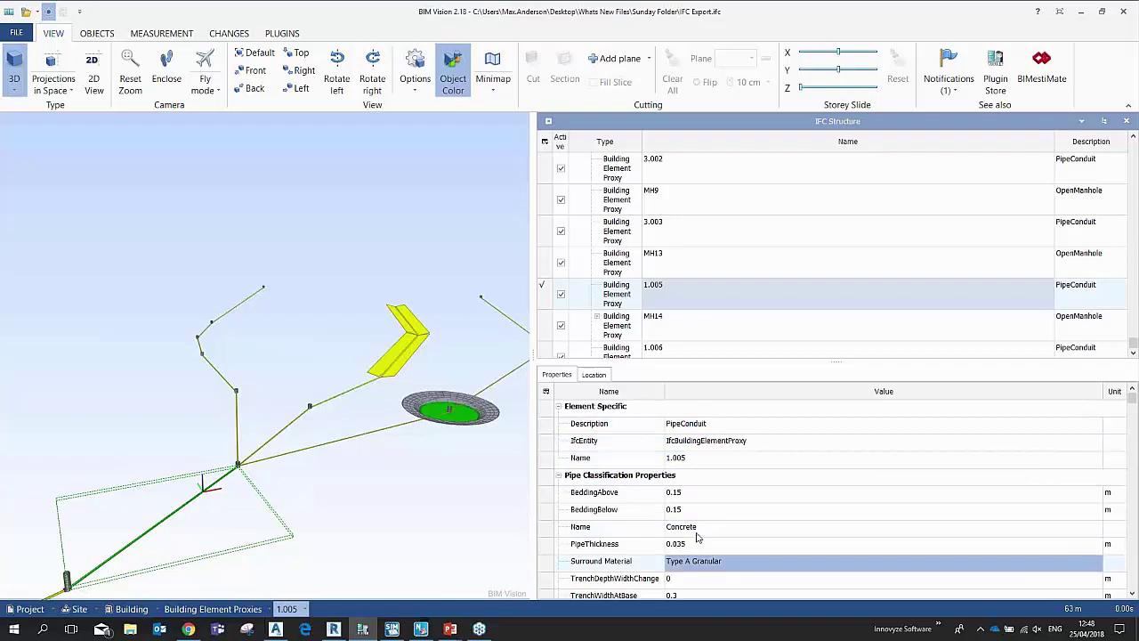
pyautogui.press('Down')
pyautogui.press('Down')
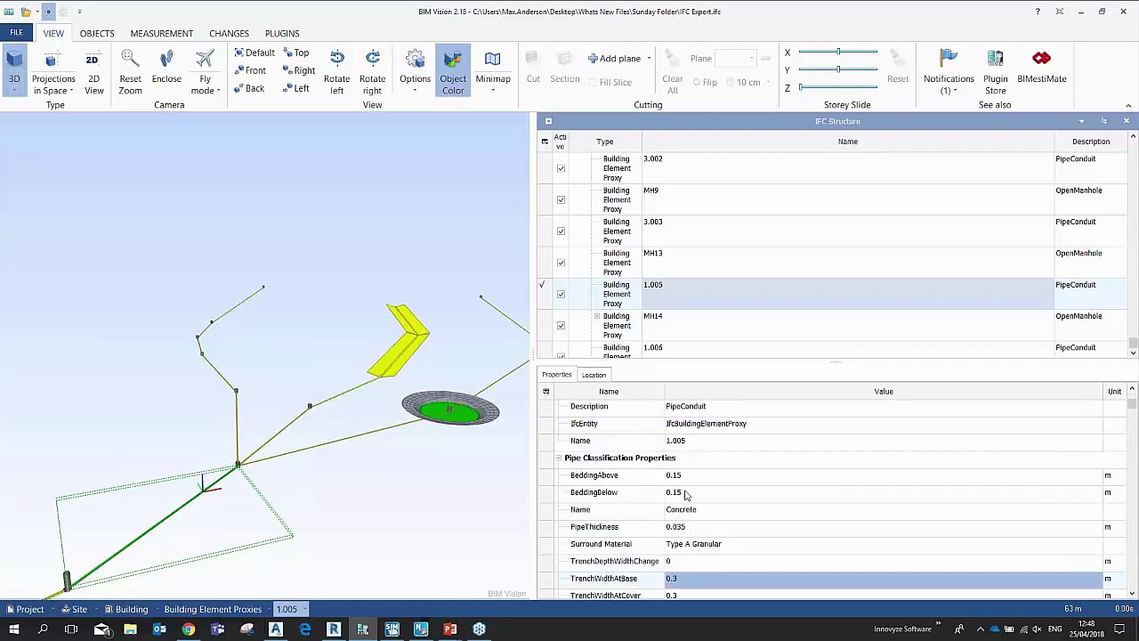
pyautogui.press('Down')
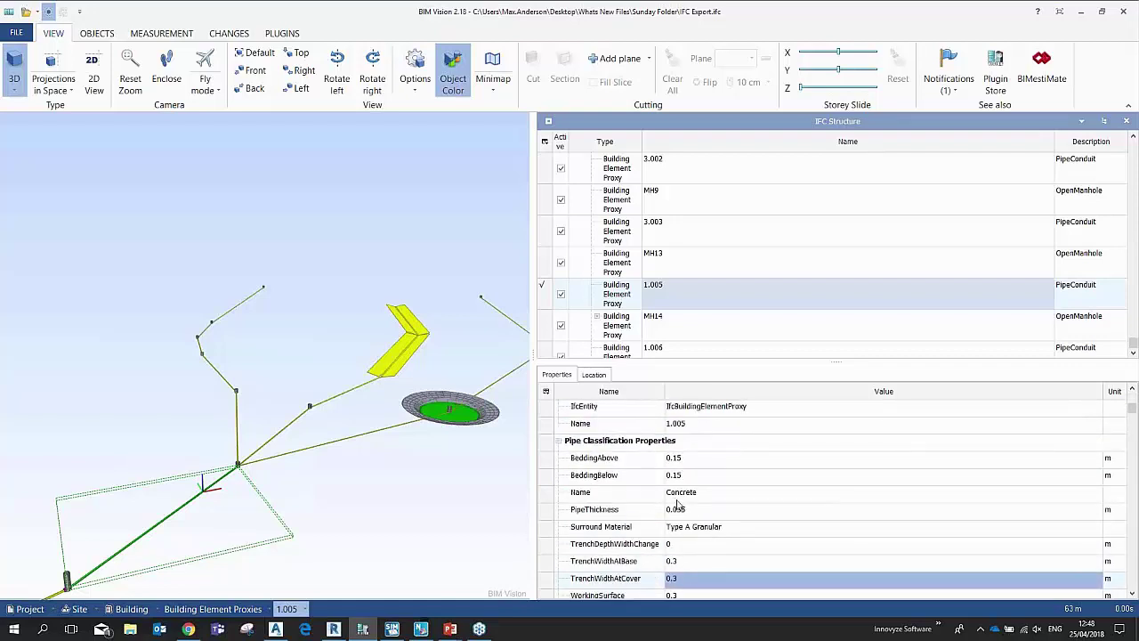
pyautogui.press('Down')
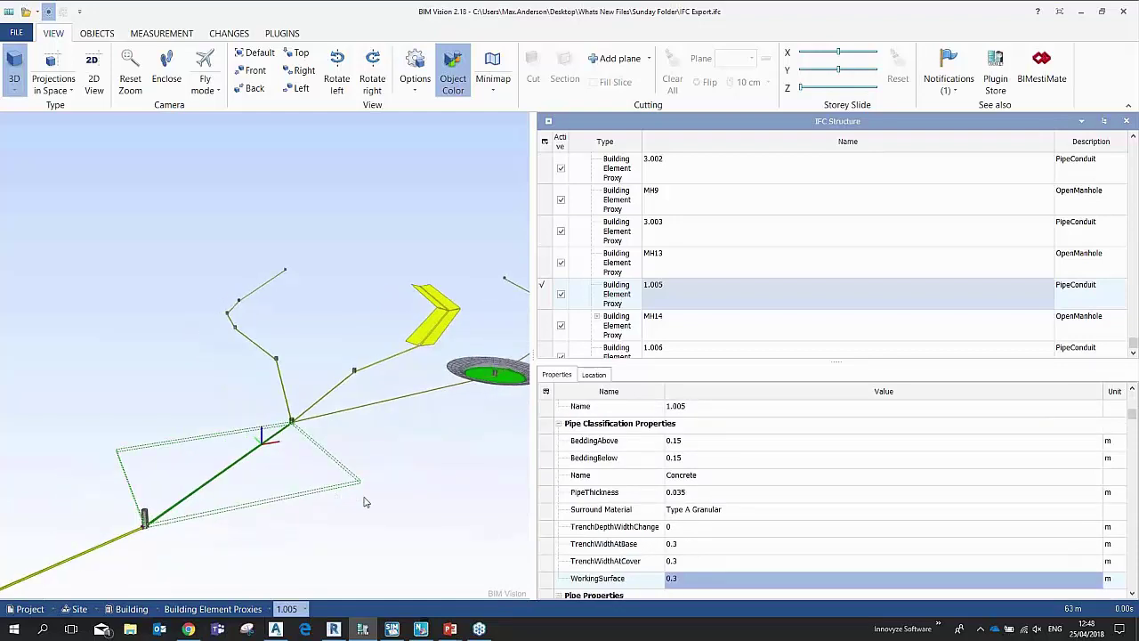
# Step: Read on through the general pipe properties of pipe 1.005, down to its downstream manhole
pyautogui.press('Down')
pyautogui.press('Down')
pyautogui.press('Down')
pyautogui.press('Down')
pyautogui.press('Down')
pyautogui.press('Down')
pyautogui.press('Down')
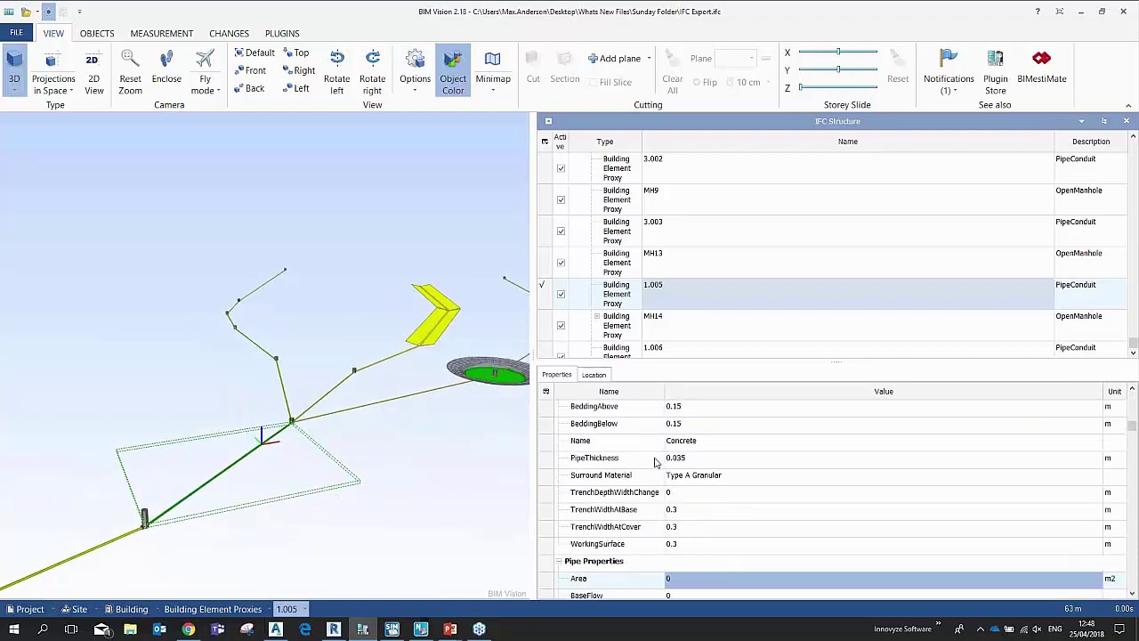
pyautogui.press('Down')
pyautogui.press('Down')
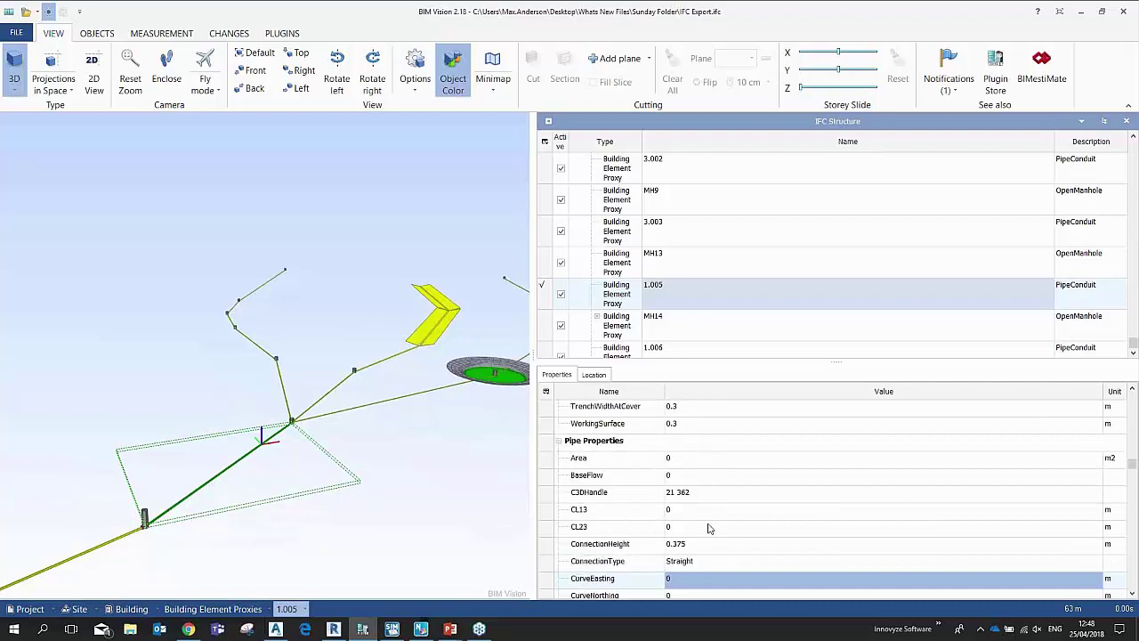
pyautogui.press('Down')
pyautogui.press('Down')
pyautogui.press('Down')
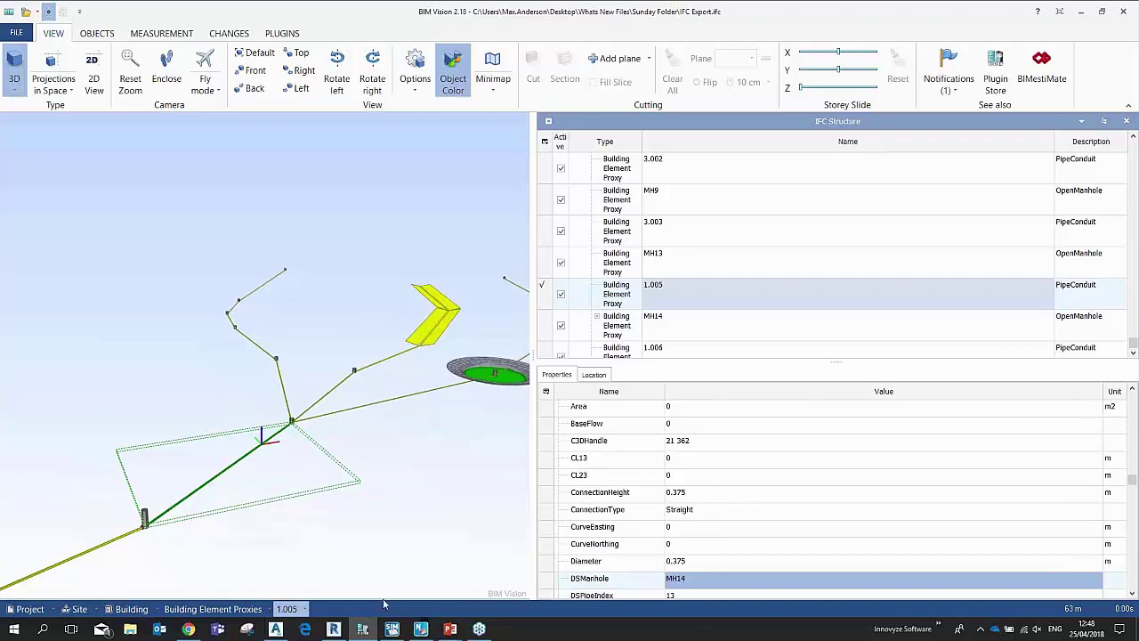
# Step: Switch to Revit and open the IFC Export file from Sunday Folder inside the desktop folder Whats New Files
pyautogui.click(334, 630)
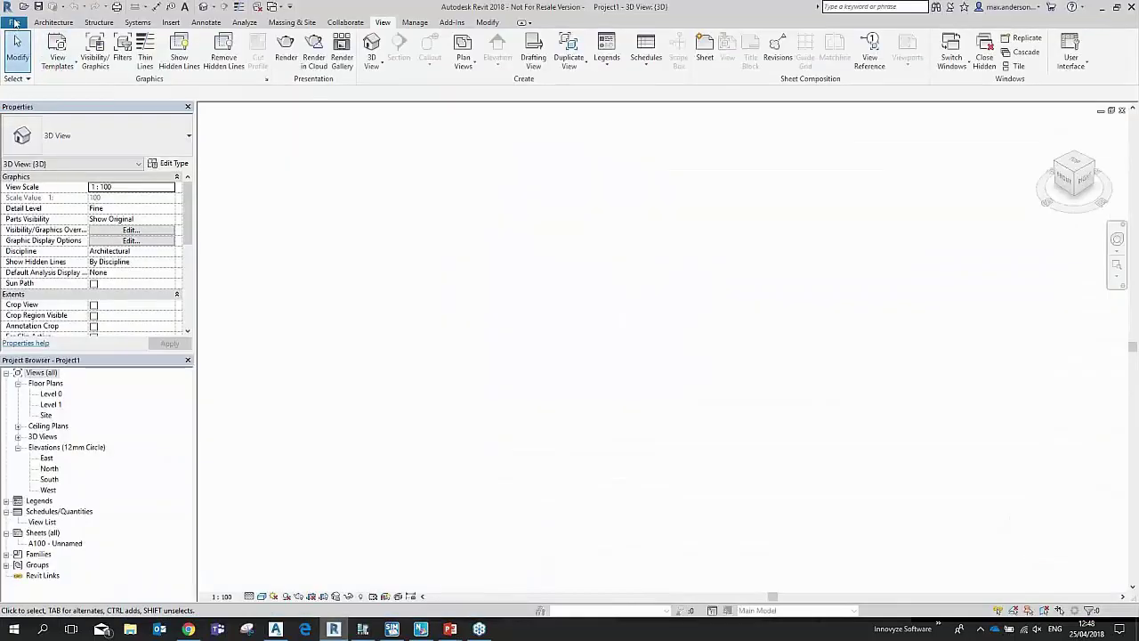
pyautogui.click(24, 8)
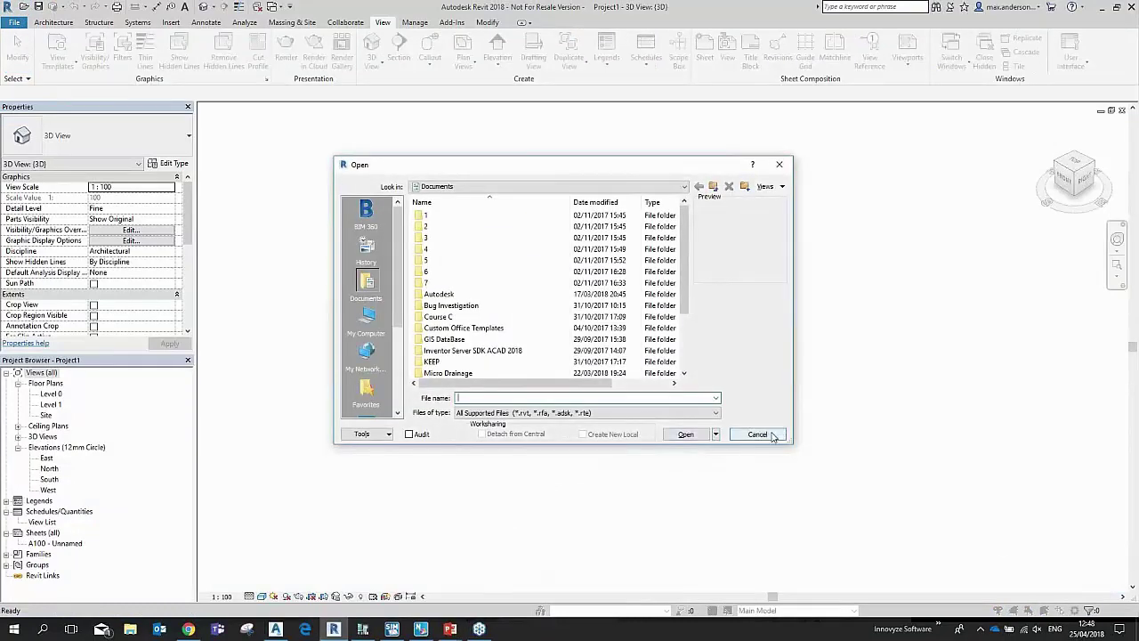
pyautogui.click(755, 433)
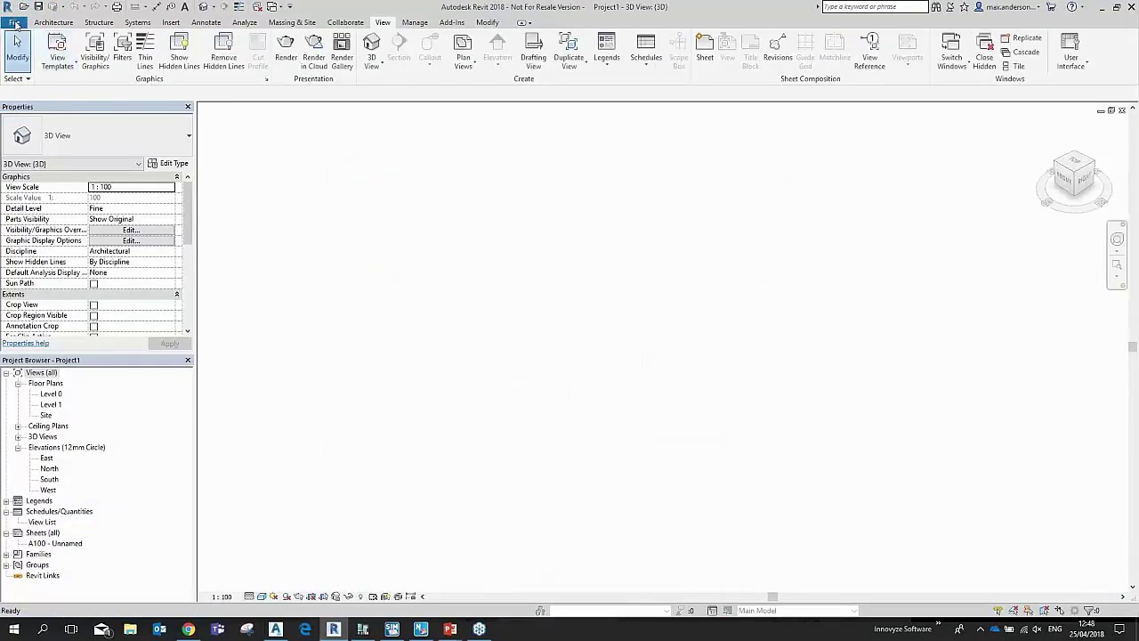
pyautogui.click(14, 23)
pyautogui.moveTo(80, 105)
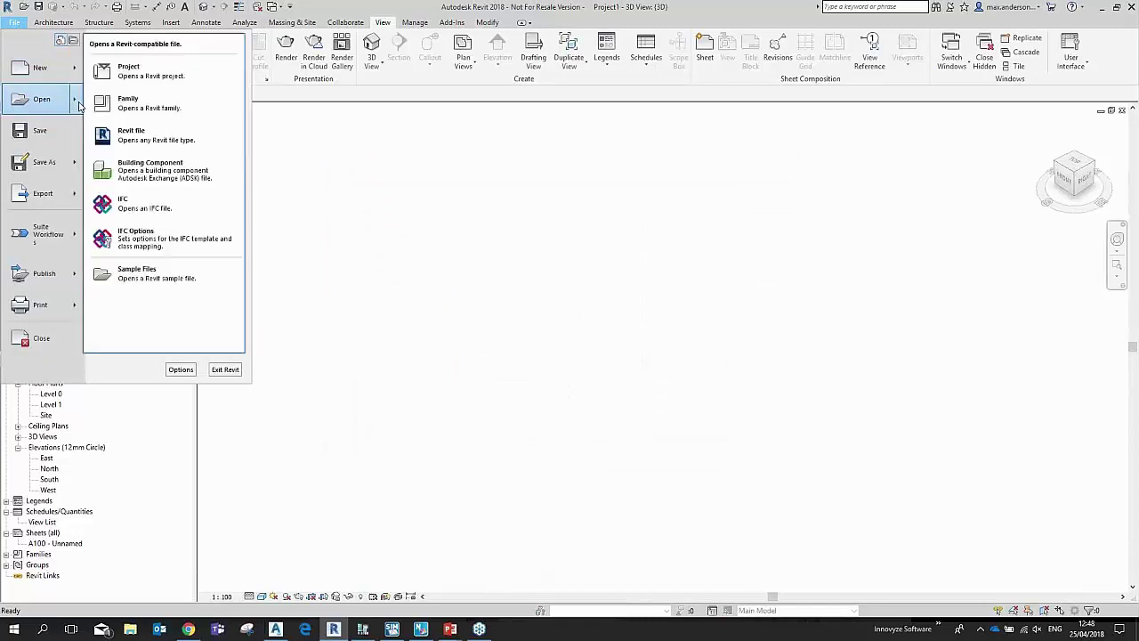
pyautogui.click(129, 198)
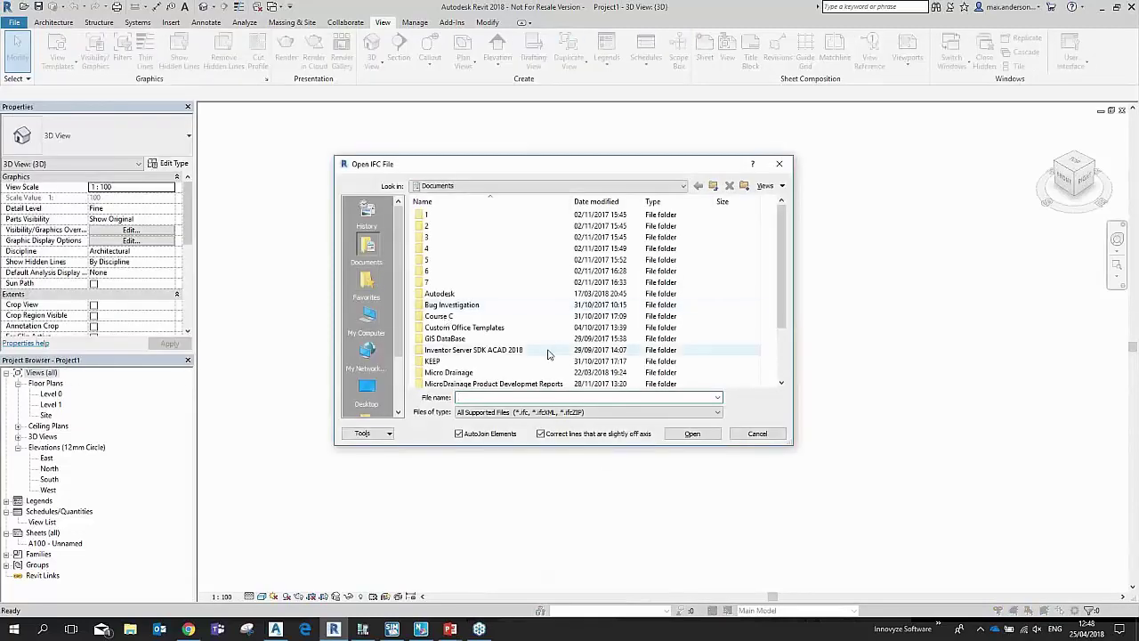
pyautogui.click(367, 392)
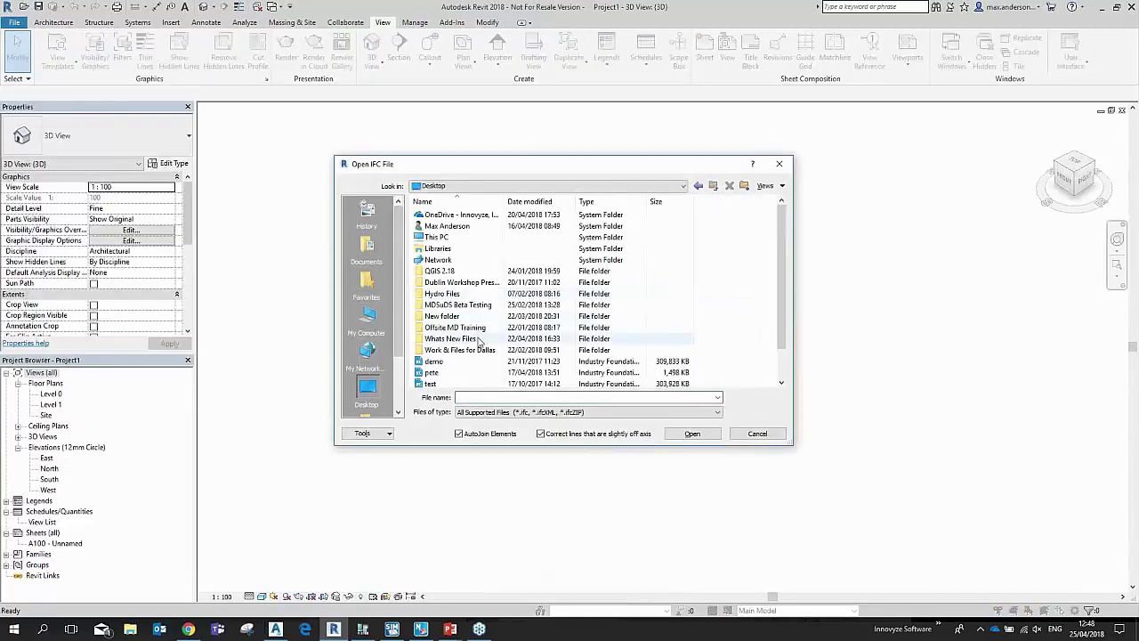
pyautogui.doubleClick(475, 339)
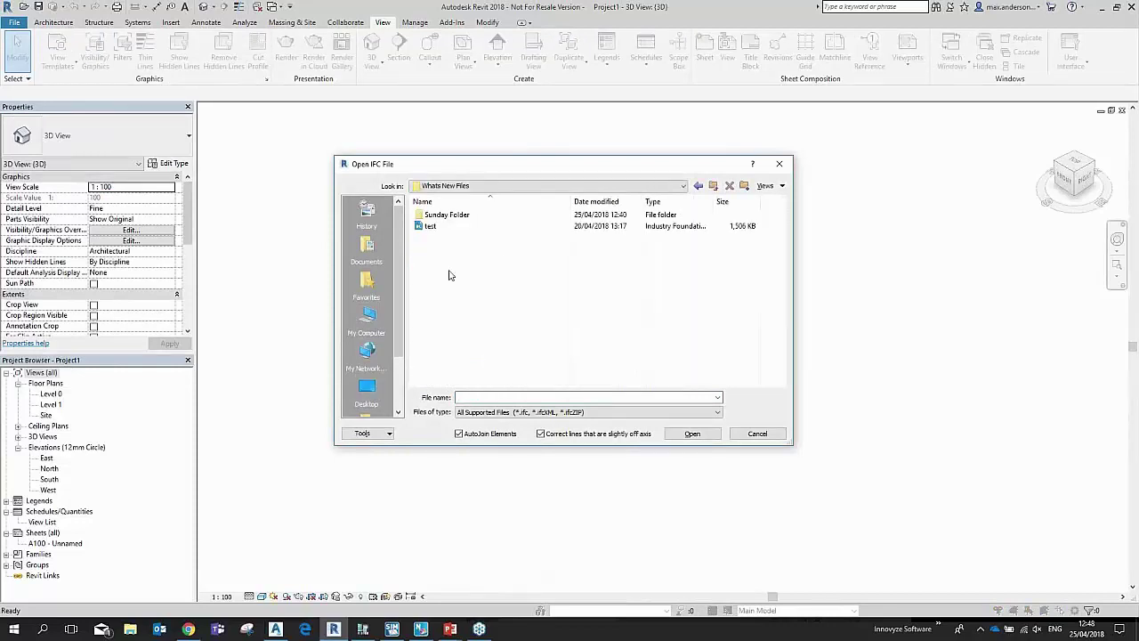
pyautogui.doubleClick(456, 219)
pyautogui.doubleClick(453, 219)
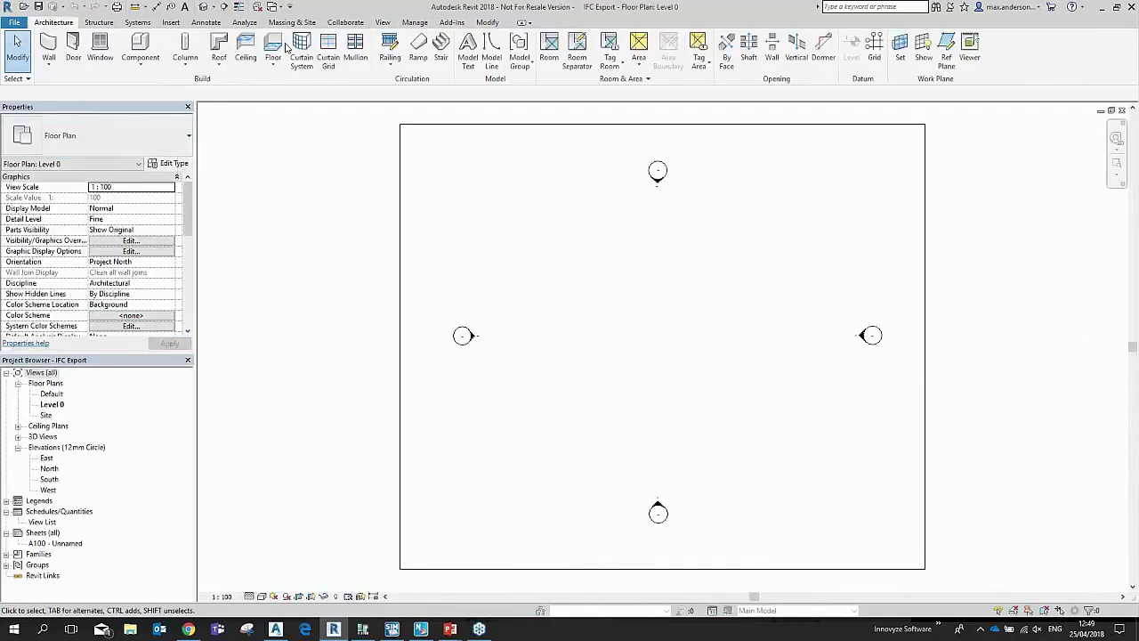
# Step: Display the imported drainage network in the default 3D view and look closer at the pipes around the pond
pyautogui.click(383, 22)
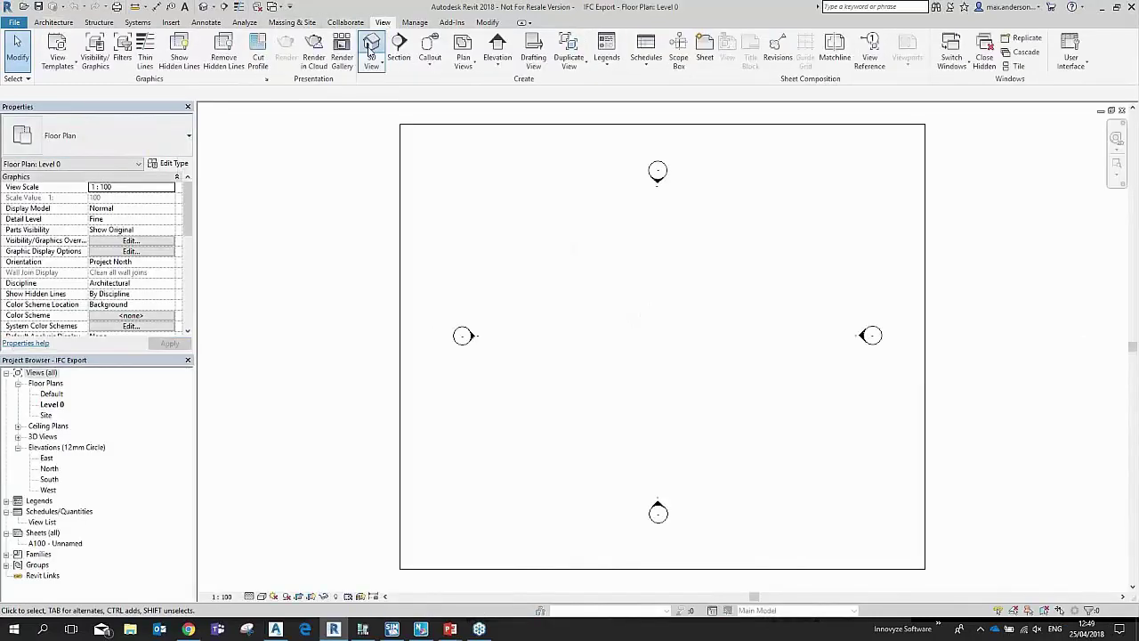
pyautogui.click(371, 44)
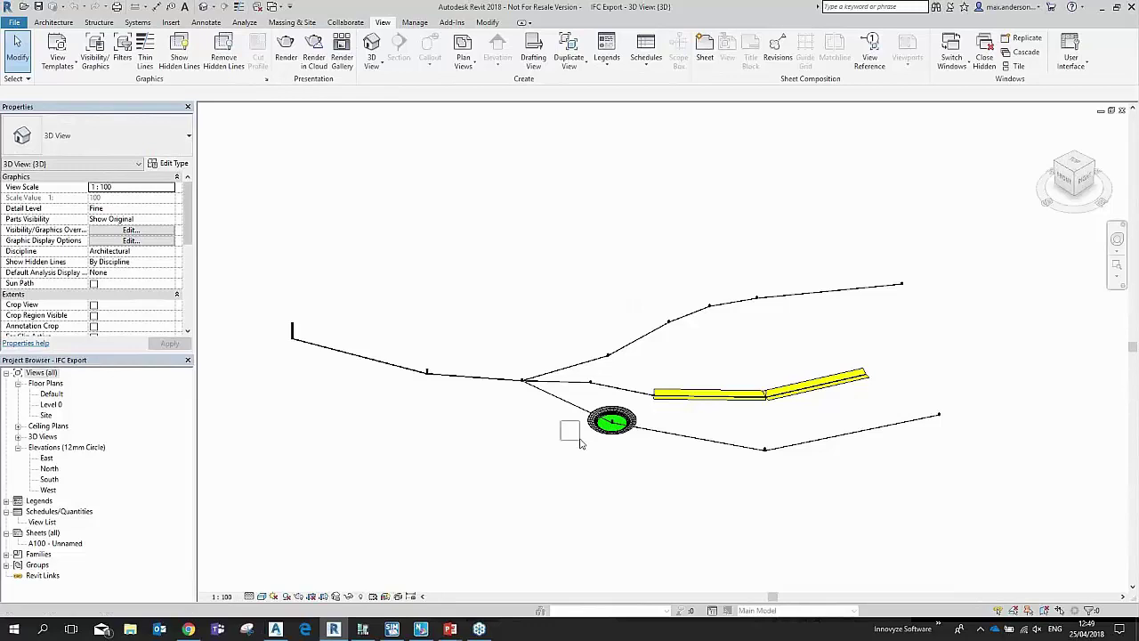
pyautogui.rightClick(756, 423)
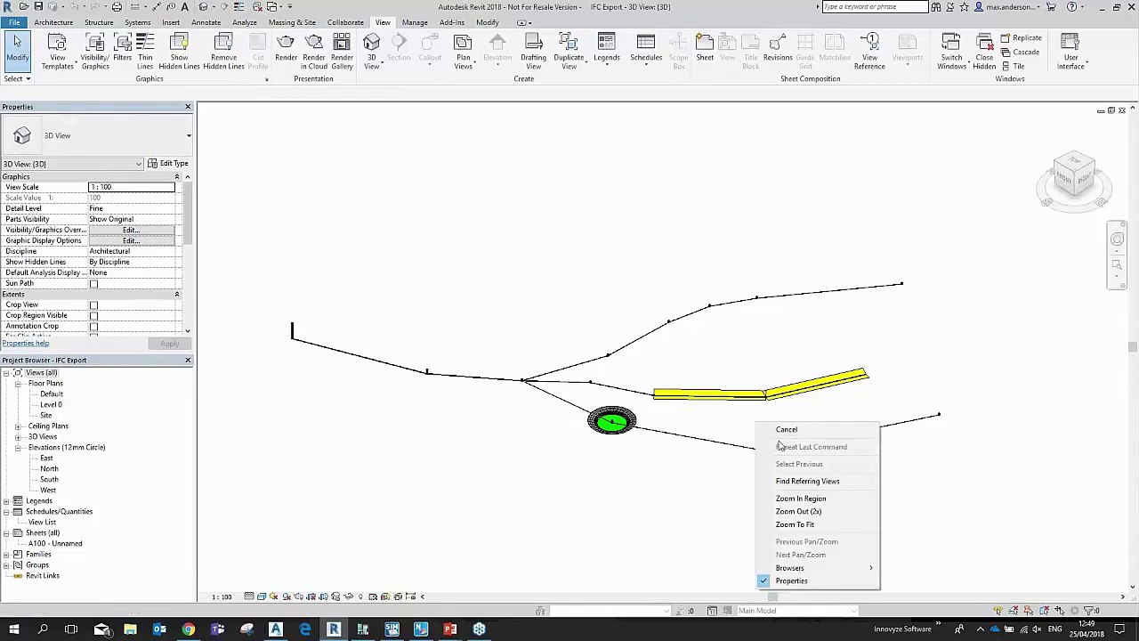
pyautogui.click(690, 472)
pyautogui.scroll(5, 505, 387)
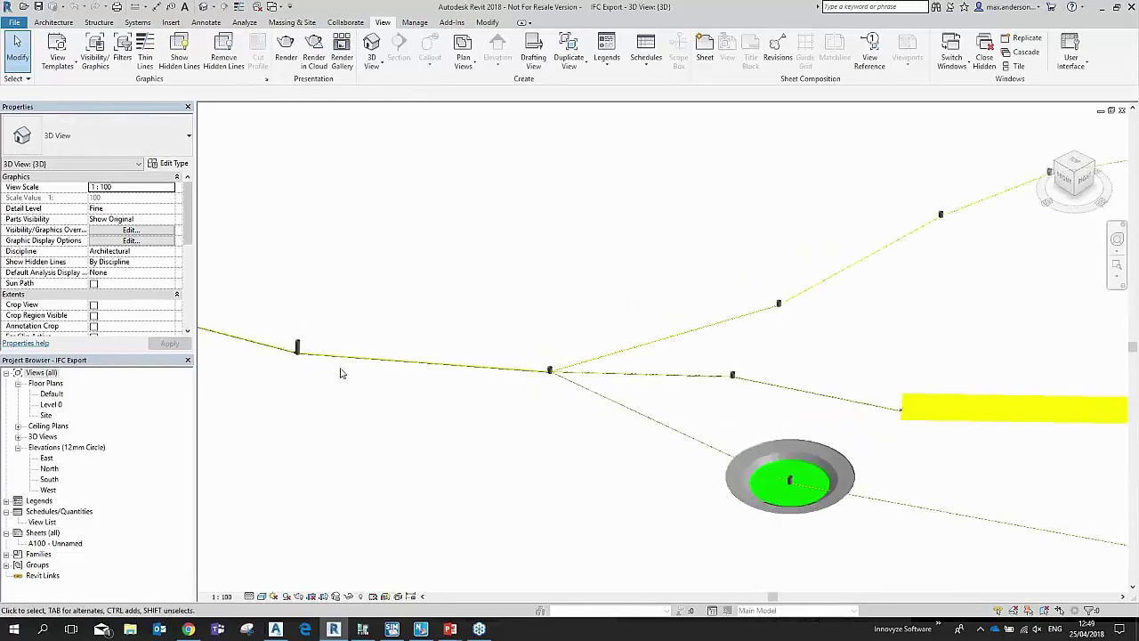
# Step: Select pipe 1.005 in the 3D view and review its type properties down to the upstream manhole, leaving them unedited
pyautogui.click(372, 357)
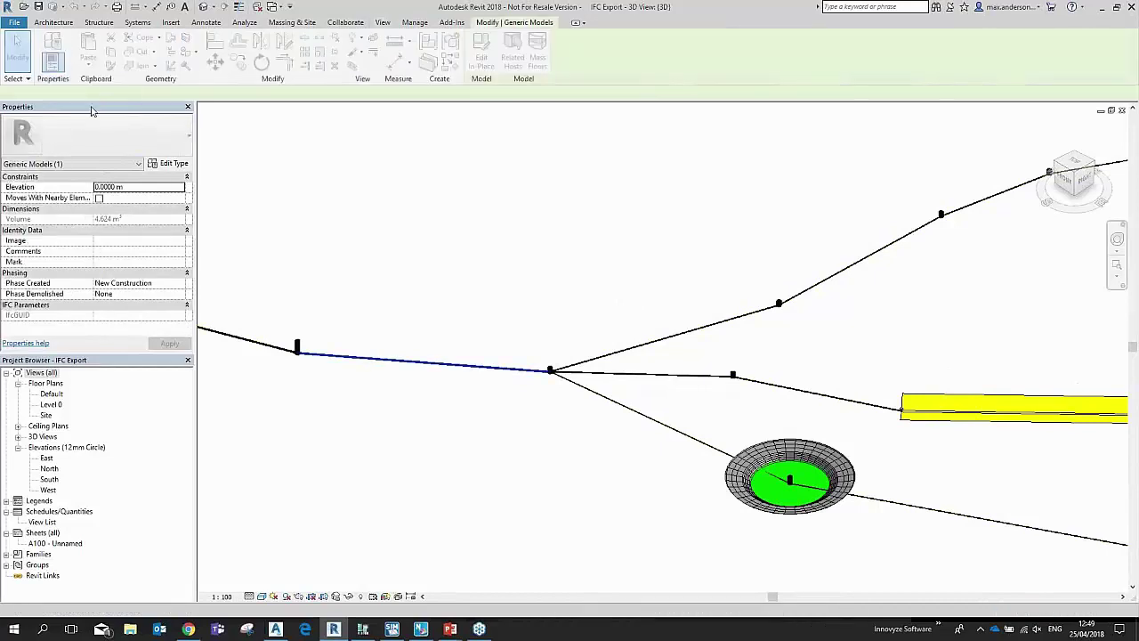
pyautogui.click(169, 163)
pyautogui.moveTo(1037, 271); pyautogui.dragTo(1042, 334)
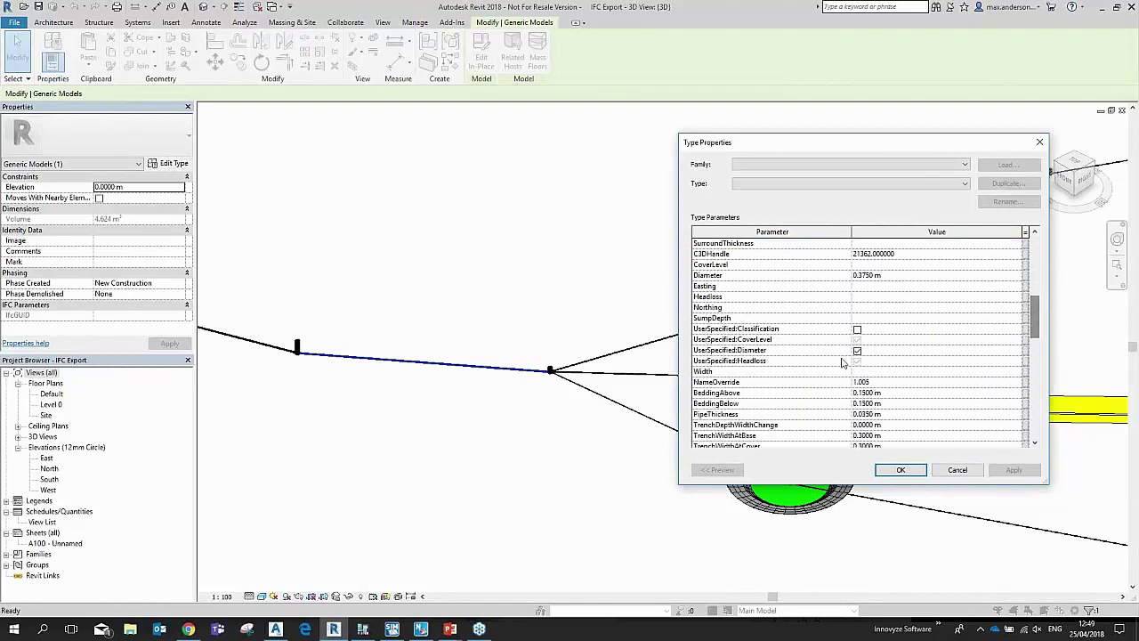
pyautogui.scroll(-2, 881, 393)
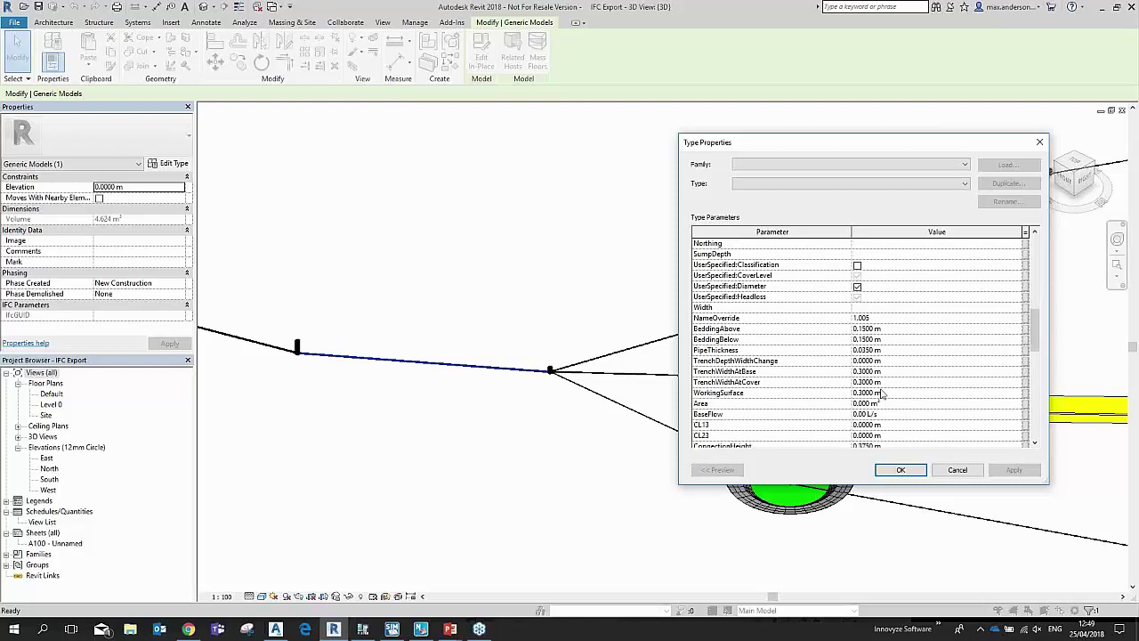
pyautogui.scroll(-4, 886, 384)
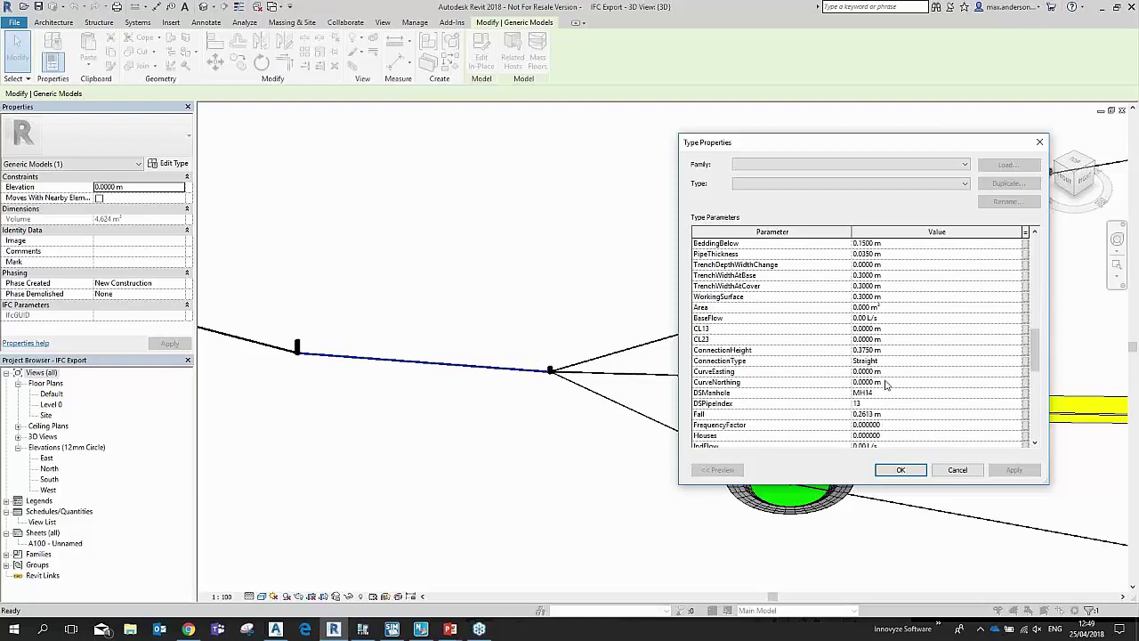
pyautogui.scroll(-5, 885, 384)
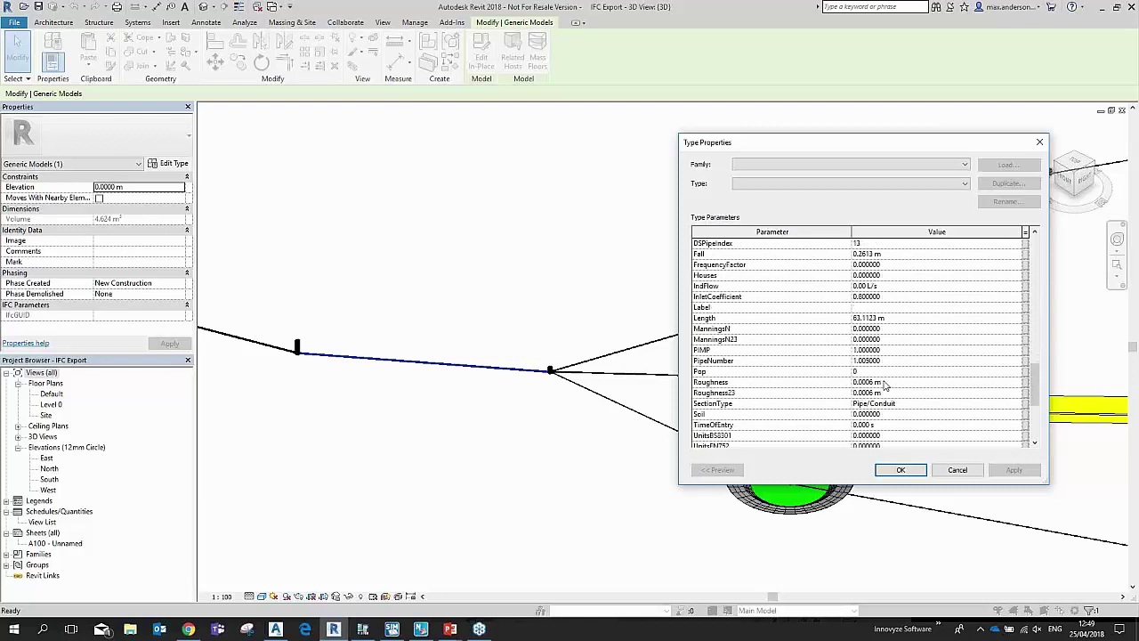
pyautogui.scroll(-2, 883, 384)
pyautogui.scroll(-2, 881, 383)
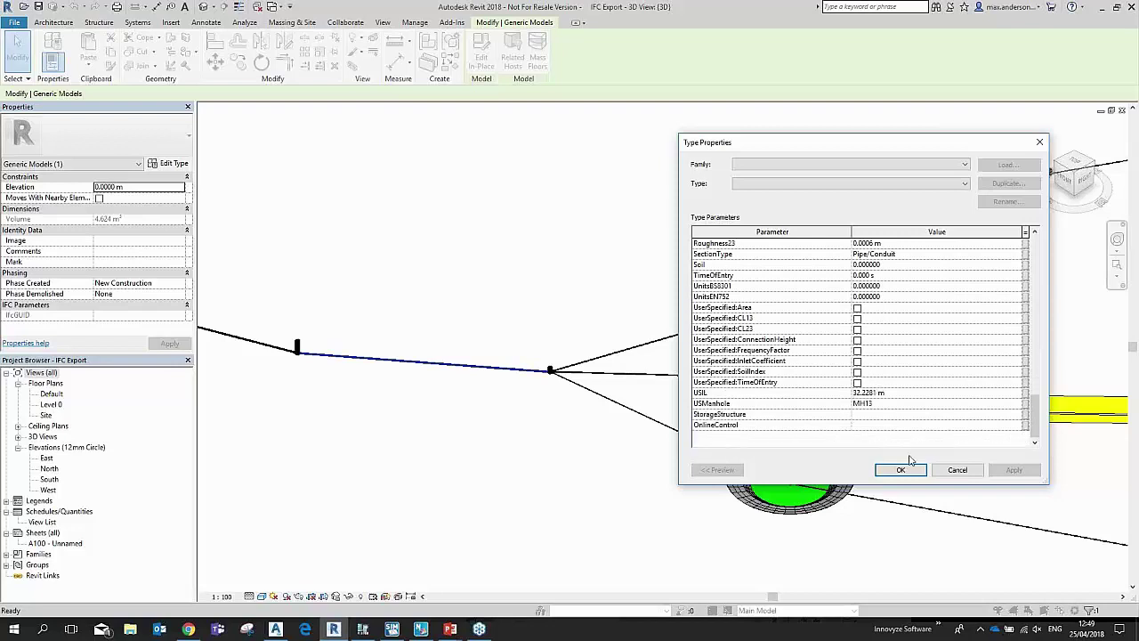
pyautogui.click(957, 471)
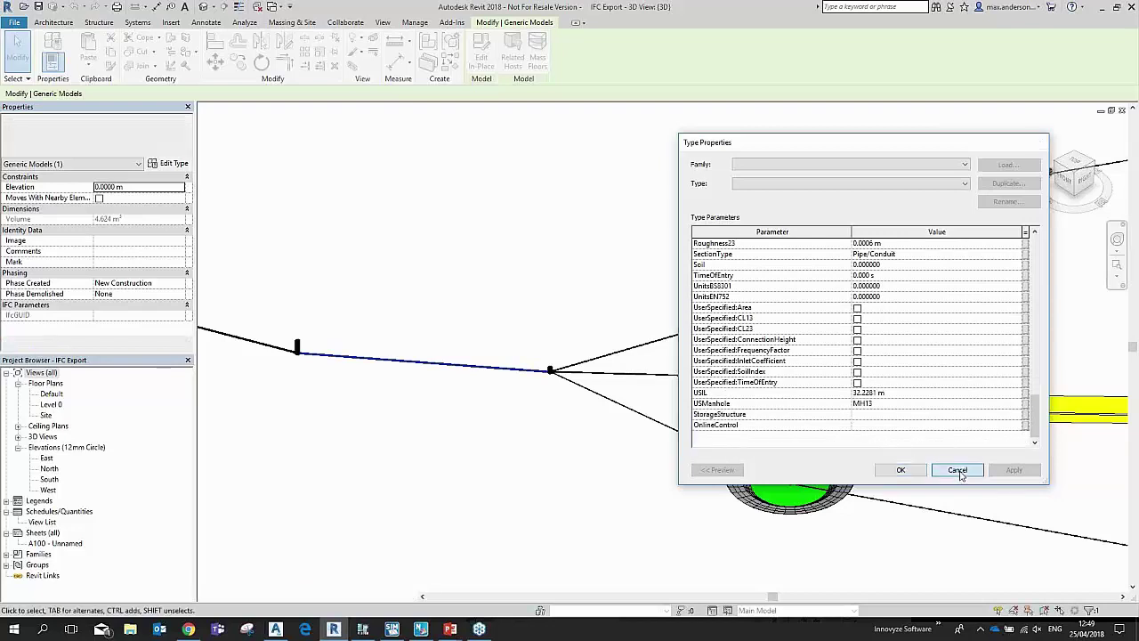
# Step: Switch back to the Pond2 network in MicroDrainage and maximize its Plan window
pyautogui.click(1104, 7)
pyautogui.click(377, 442)
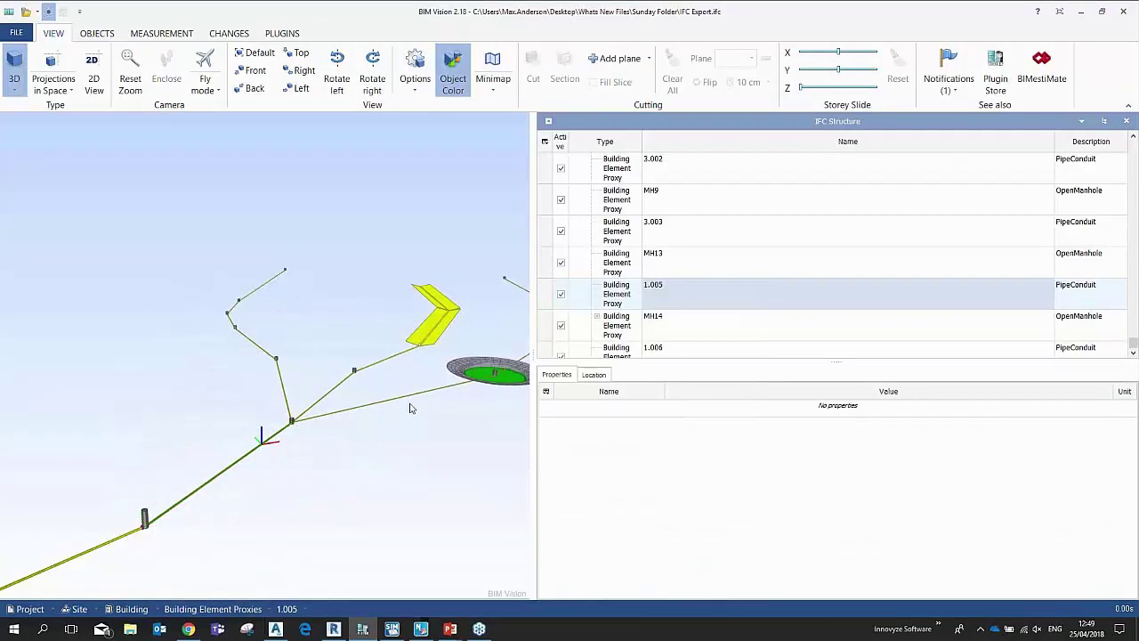
pyautogui.hotkey('alt', 'Tab')
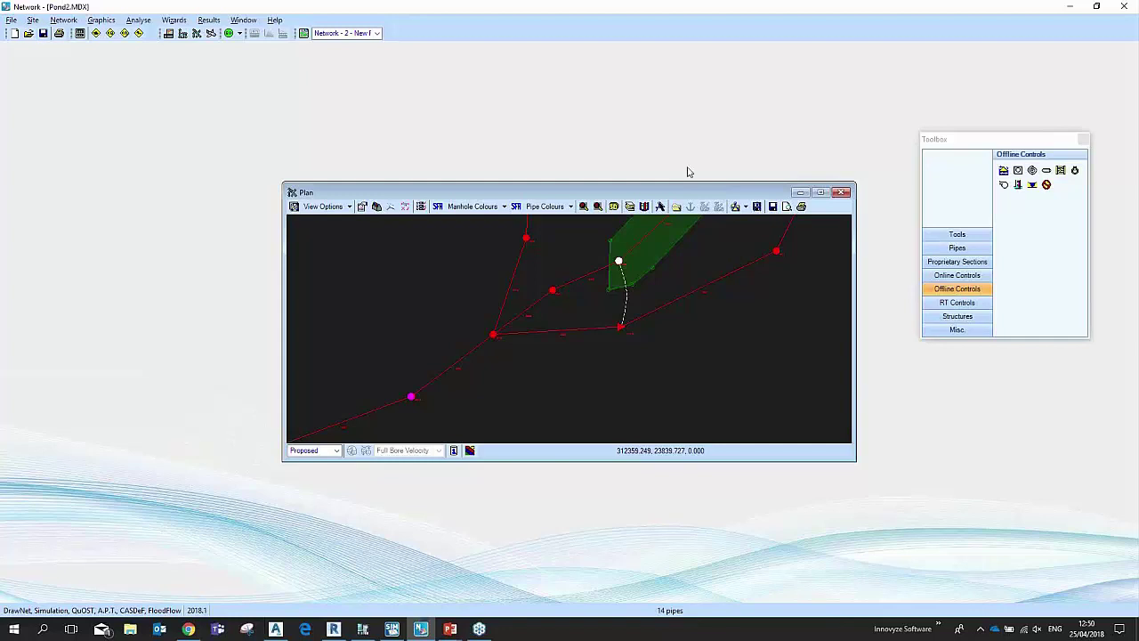
pyautogui.click(821, 193)
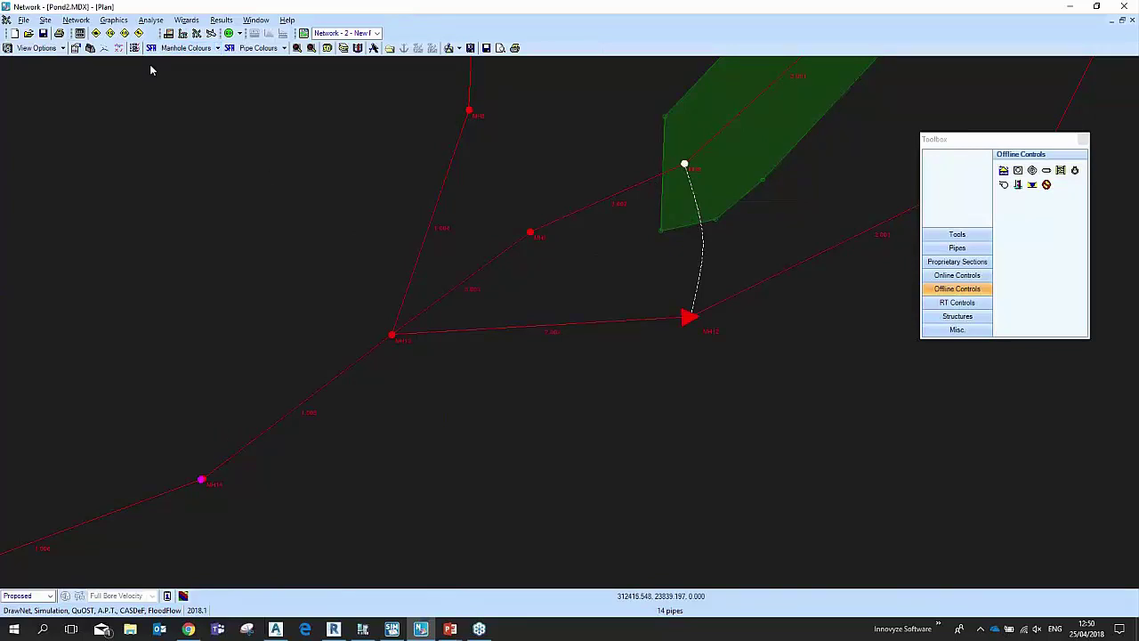
# Step: Save a HADDMS schedule of the network as an Excel workbook named test in Sunday Folder
pyautogui.click(25, 20)
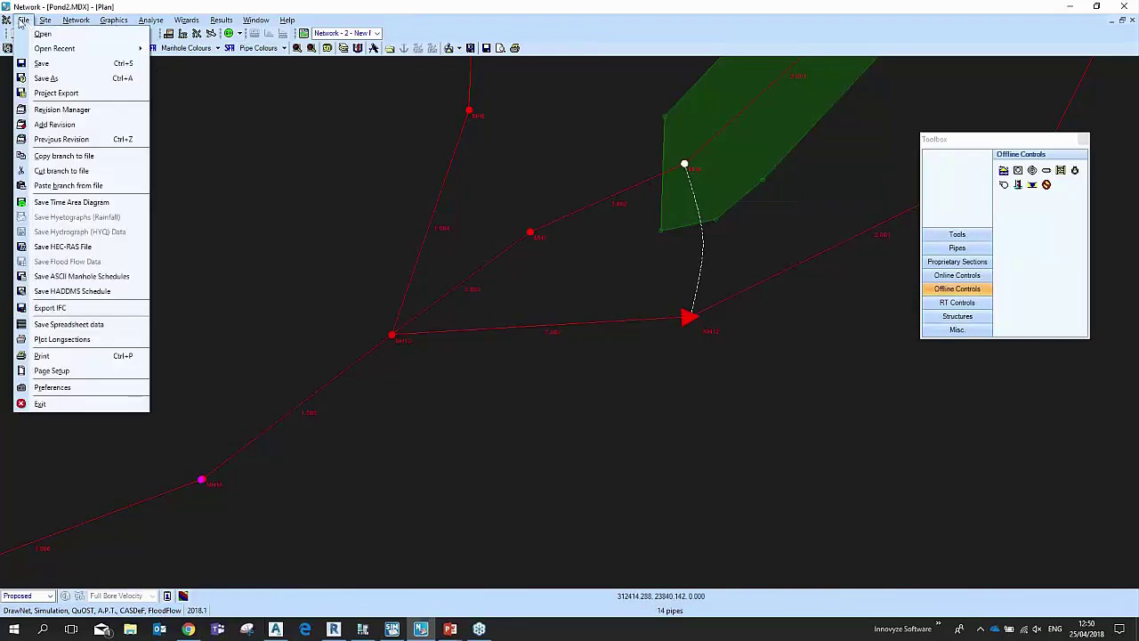
pyautogui.moveTo(6, 20)
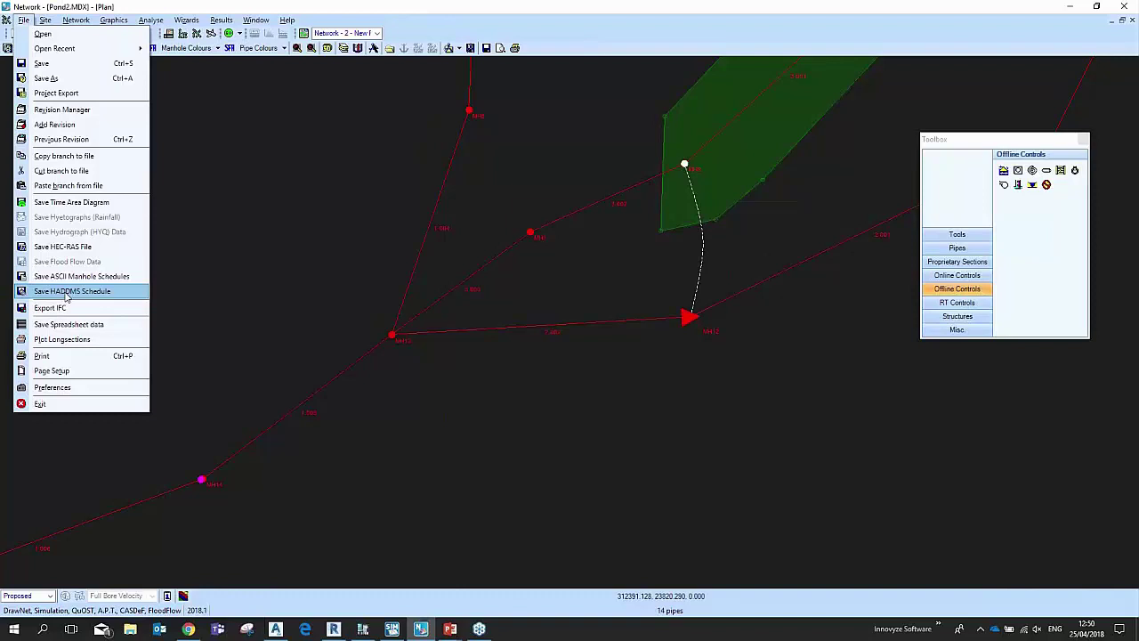
pyautogui.click(65, 292)
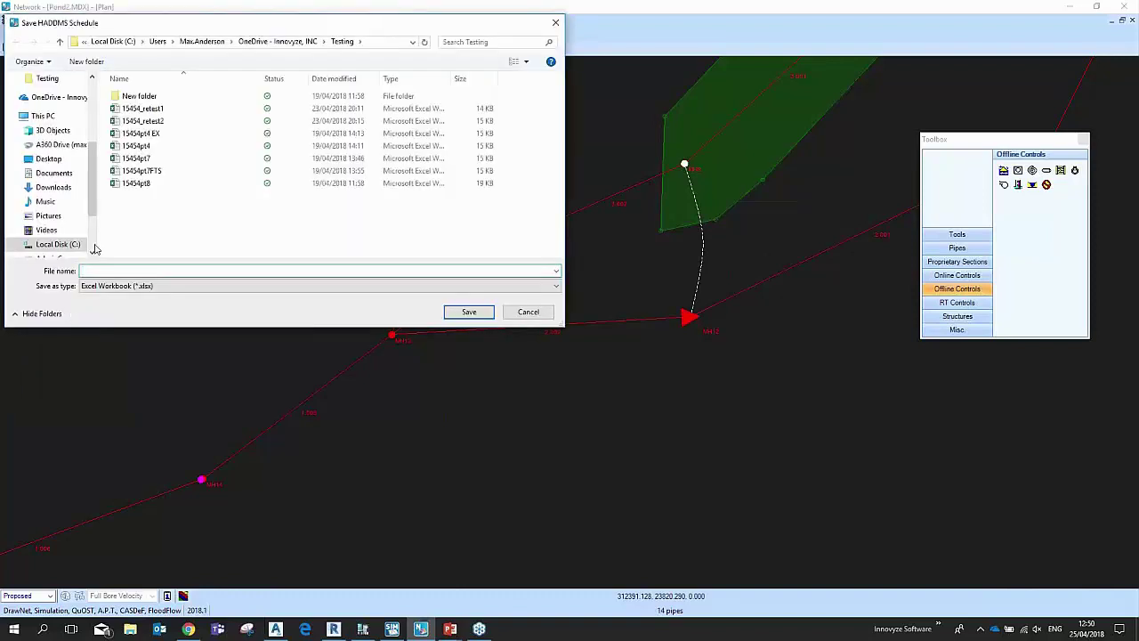
pyautogui.moveTo(96, 174); pyautogui.dragTo(95, 109)
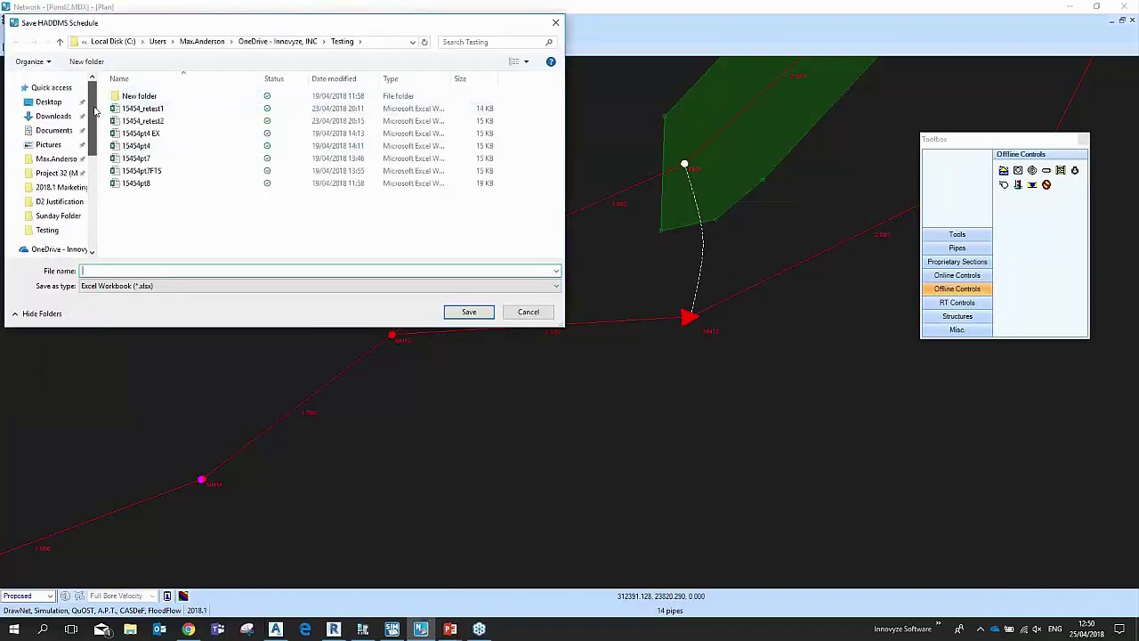
pyautogui.click(59, 216)
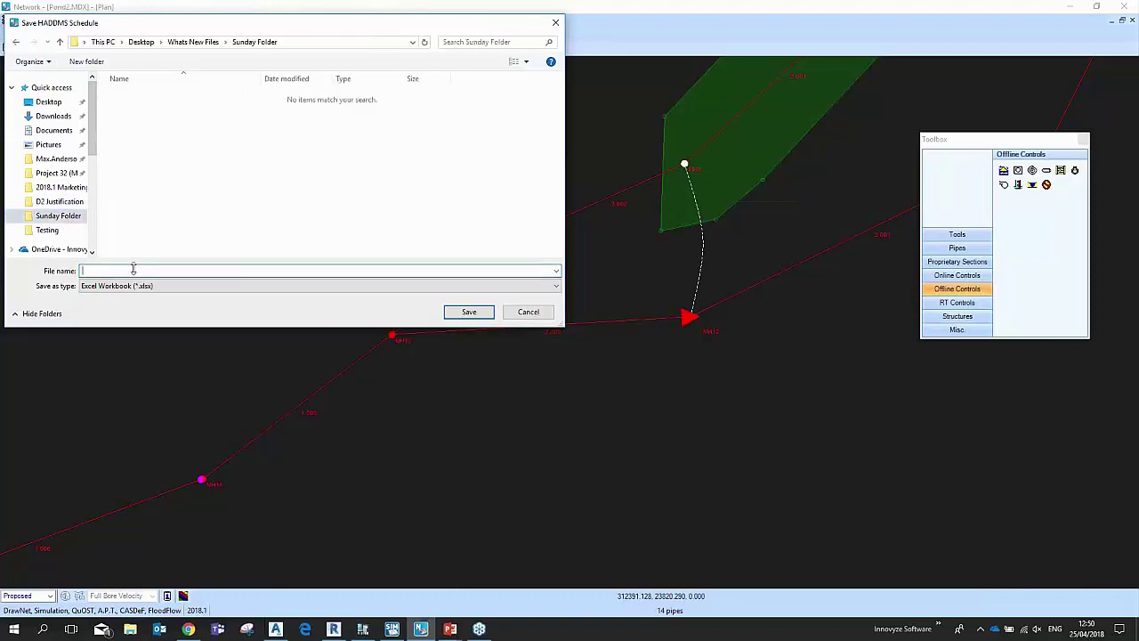
pyautogui.write('te')
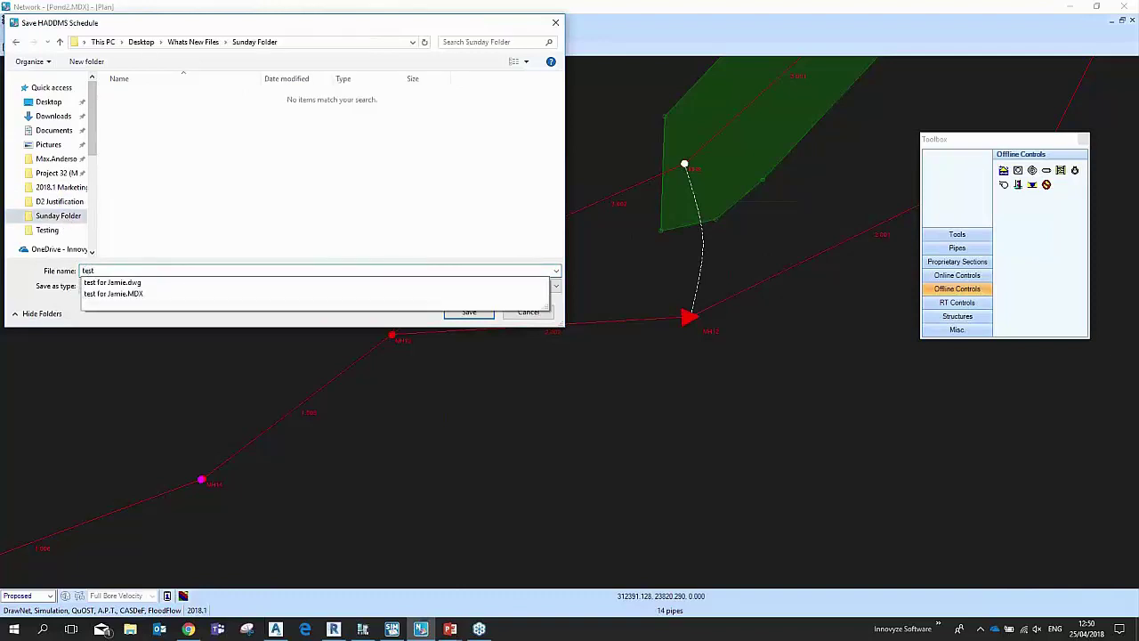
pyautogui.write('st')
pyautogui.press('Return')
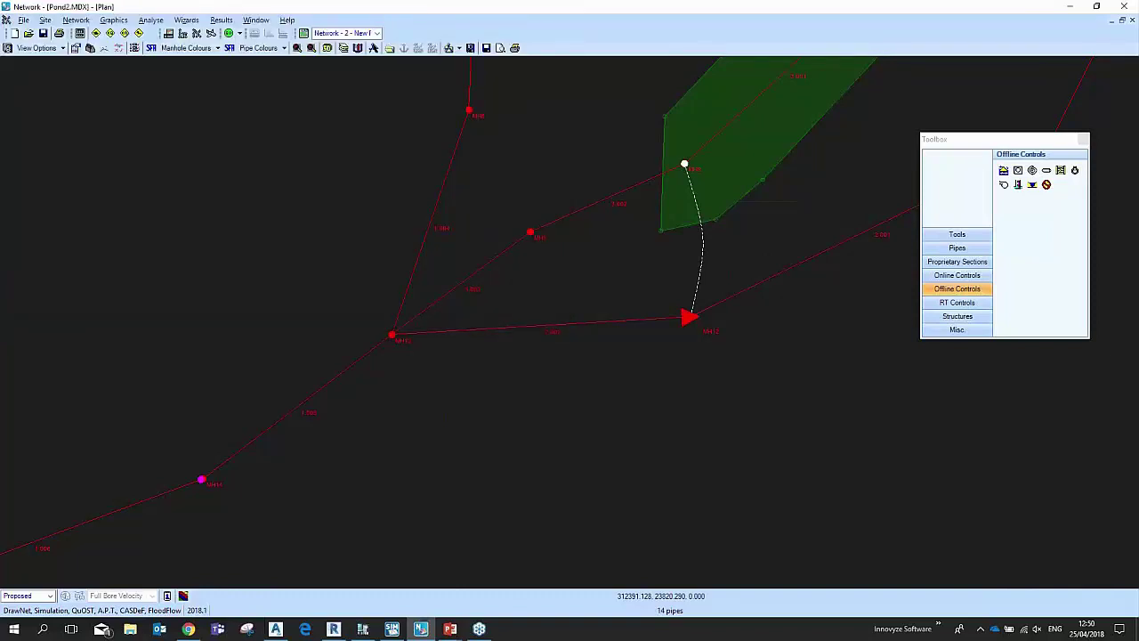
# Step: Browse to Sunday Folder in File Explorer and open the test workbook in Excel
pyautogui.click(130, 630)
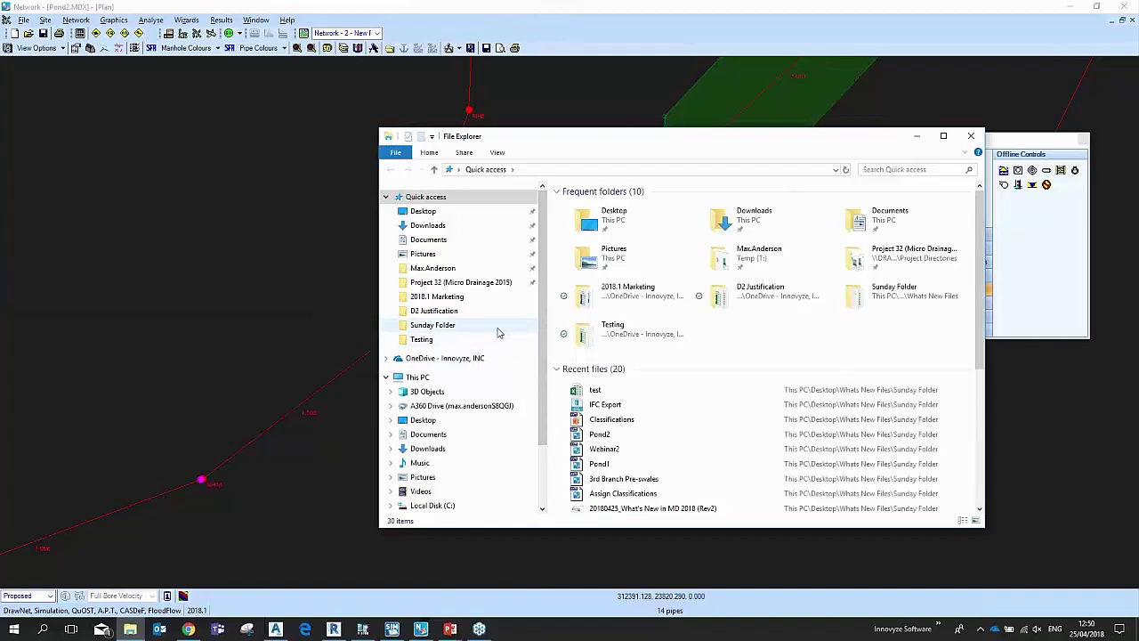
pyautogui.click(498, 332)
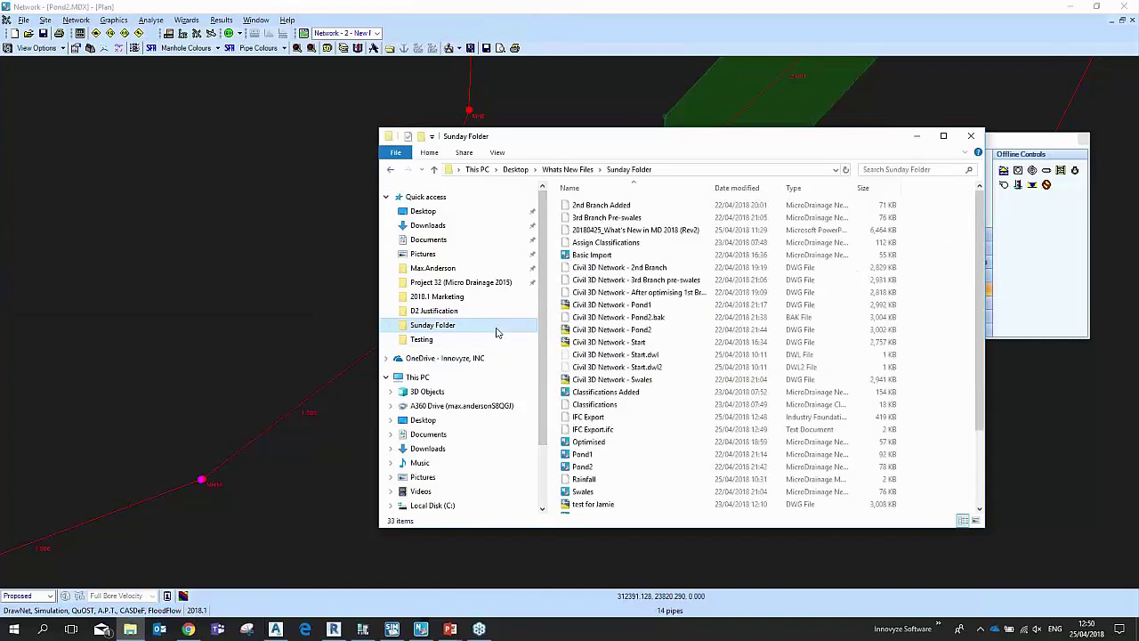
pyautogui.scroll(-2, 587, 355)
pyautogui.click(618, 434)
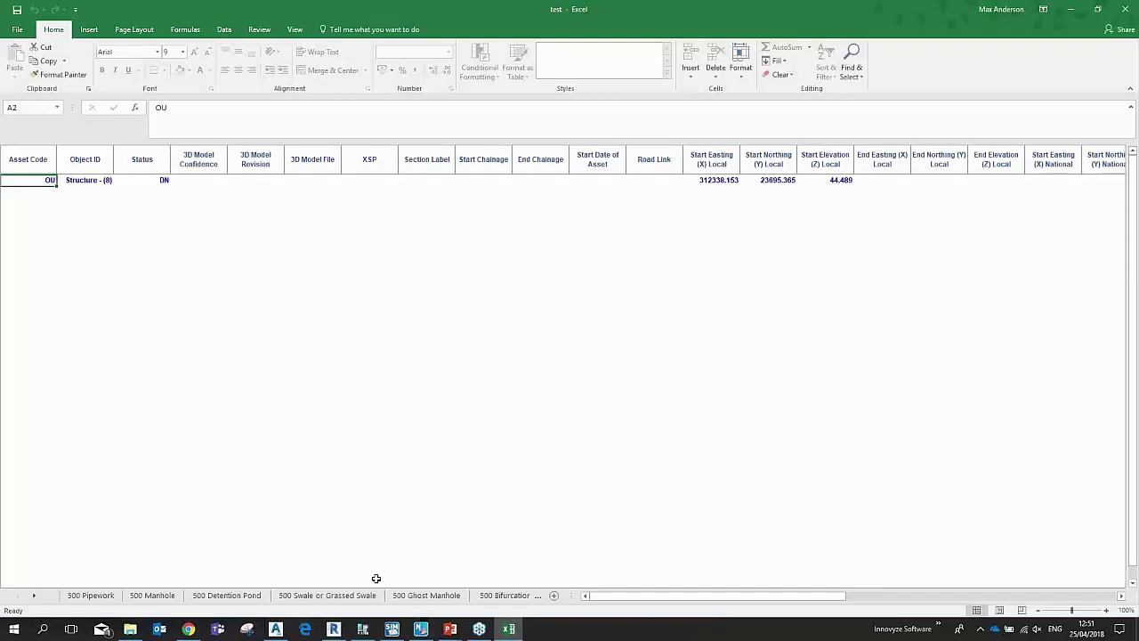
# Step: Examine the swale, manhole and pipework sheets of the schedule, including the pipework's manhole references, widths, lengths, depths and invert levels
pyautogui.click(426, 594)
pyautogui.click(327, 595)
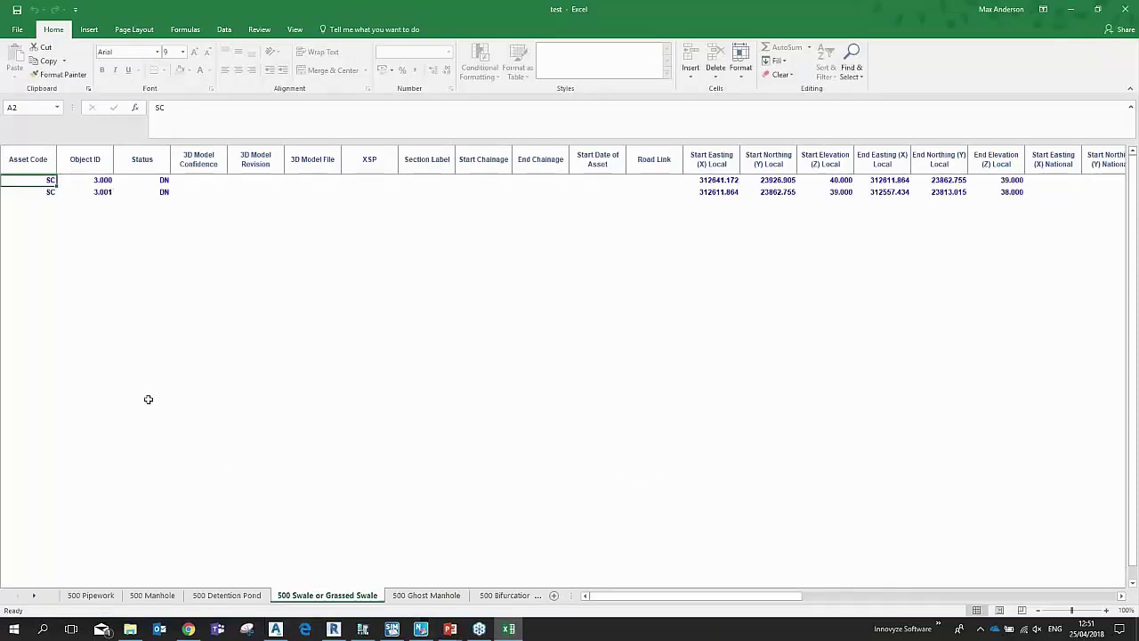
pyautogui.click(88, 596)
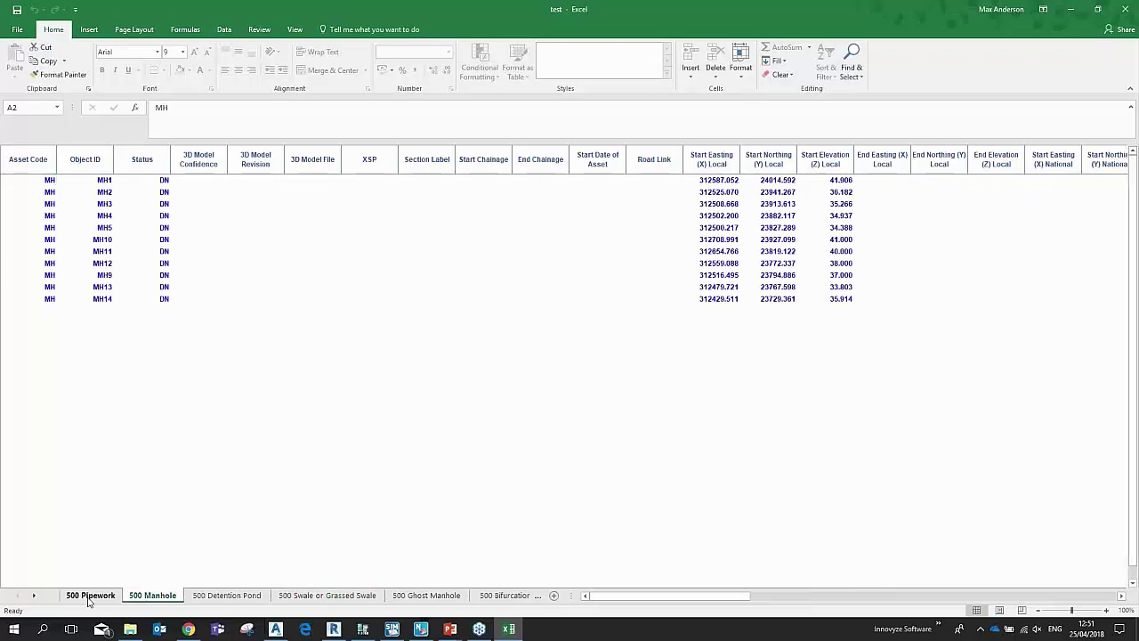
pyautogui.moveTo(678, 602); pyautogui.dragTo(979, 602)
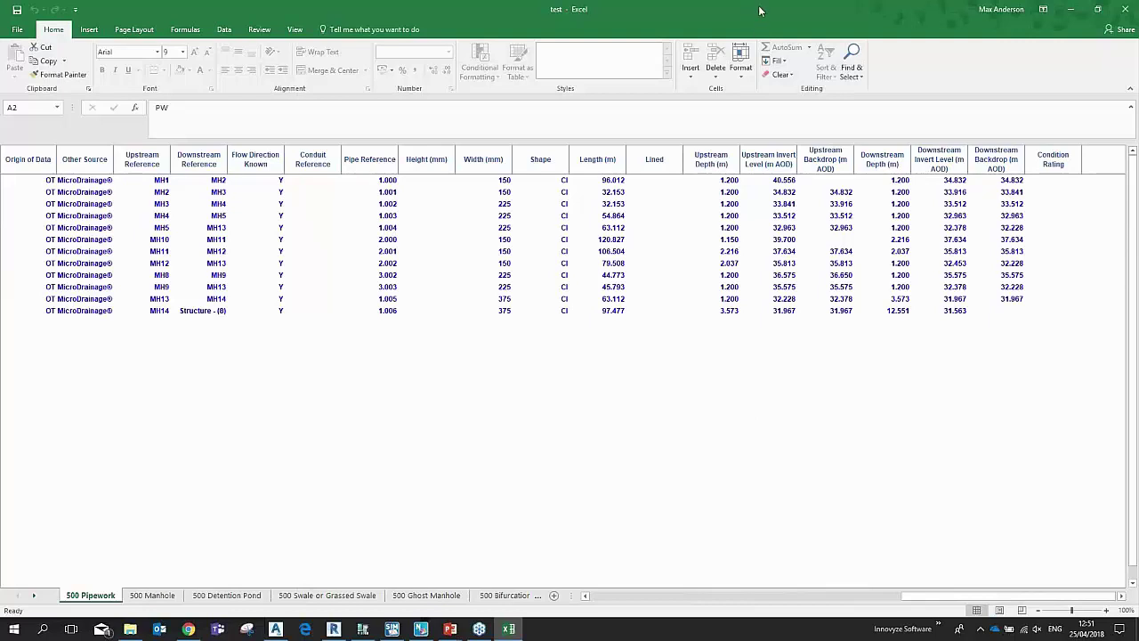
# Step: Close the test workbook and launch MDSuDS from the MD 2018.1 software shortcuts
pyautogui.moveTo(759, 10); pyautogui.dragTo(658, 55)
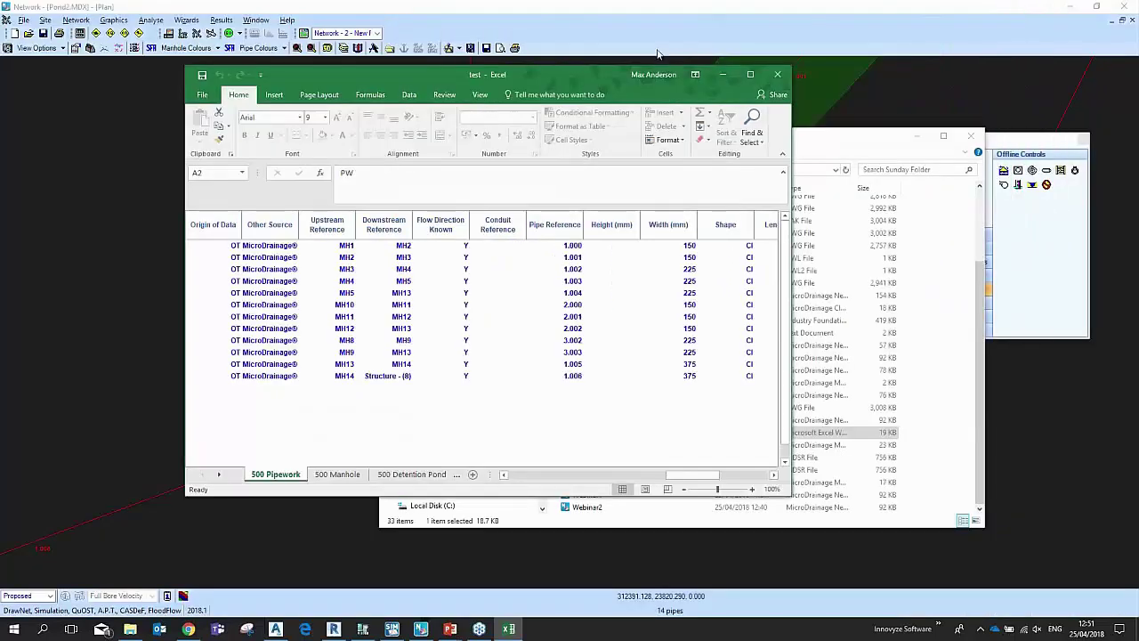
pyautogui.click(780, 77)
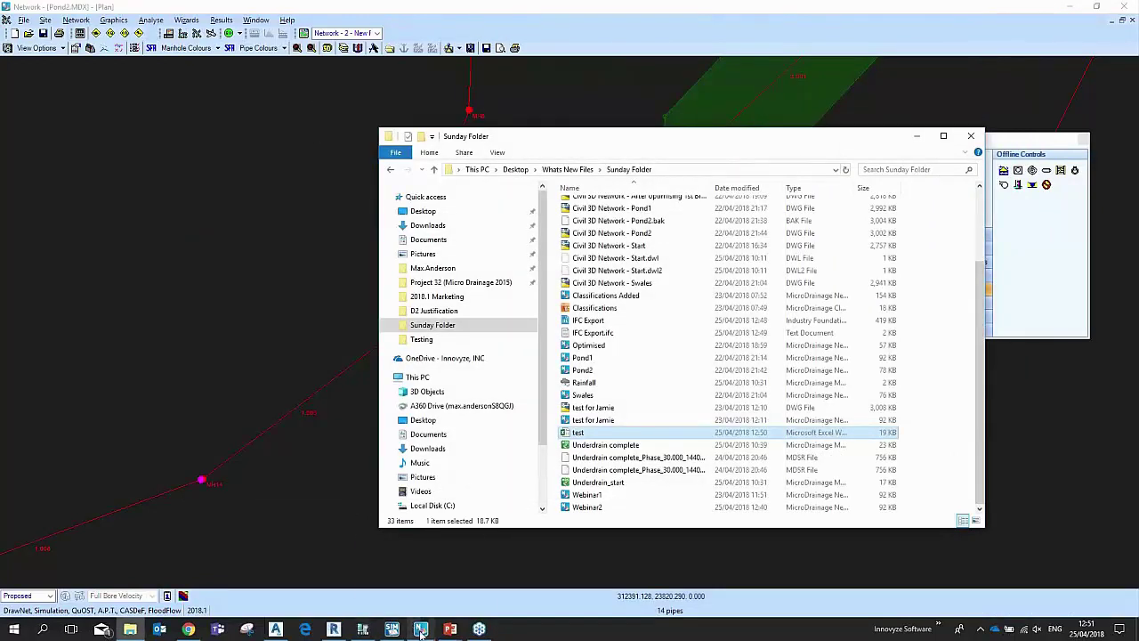
pyautogui.moveTo(421, 631)
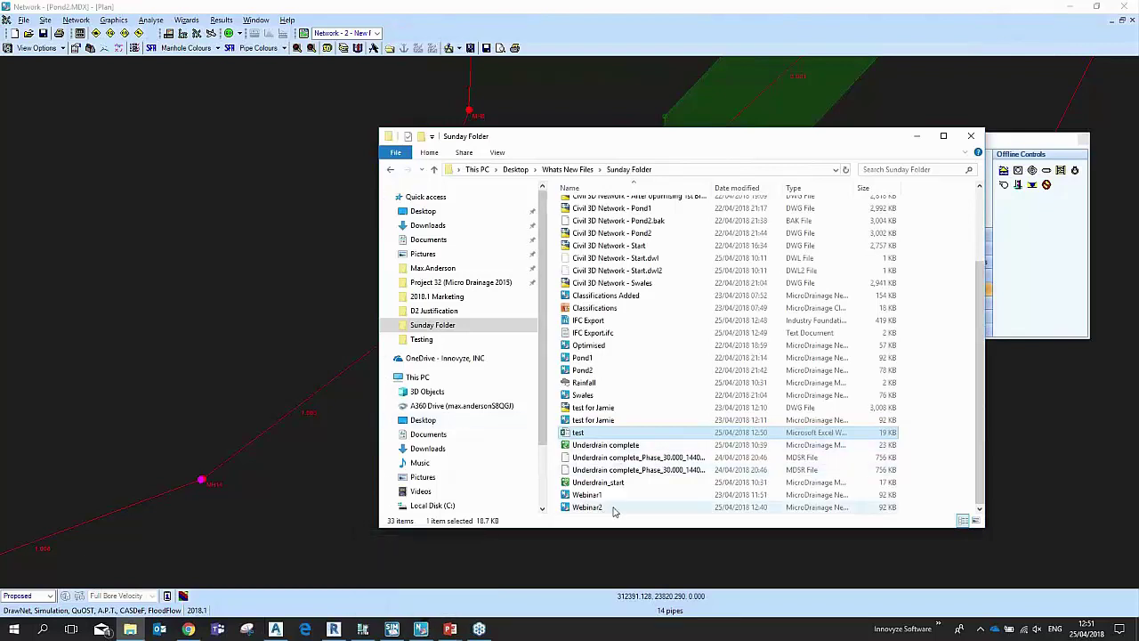
pyautogui.click(941, 627)
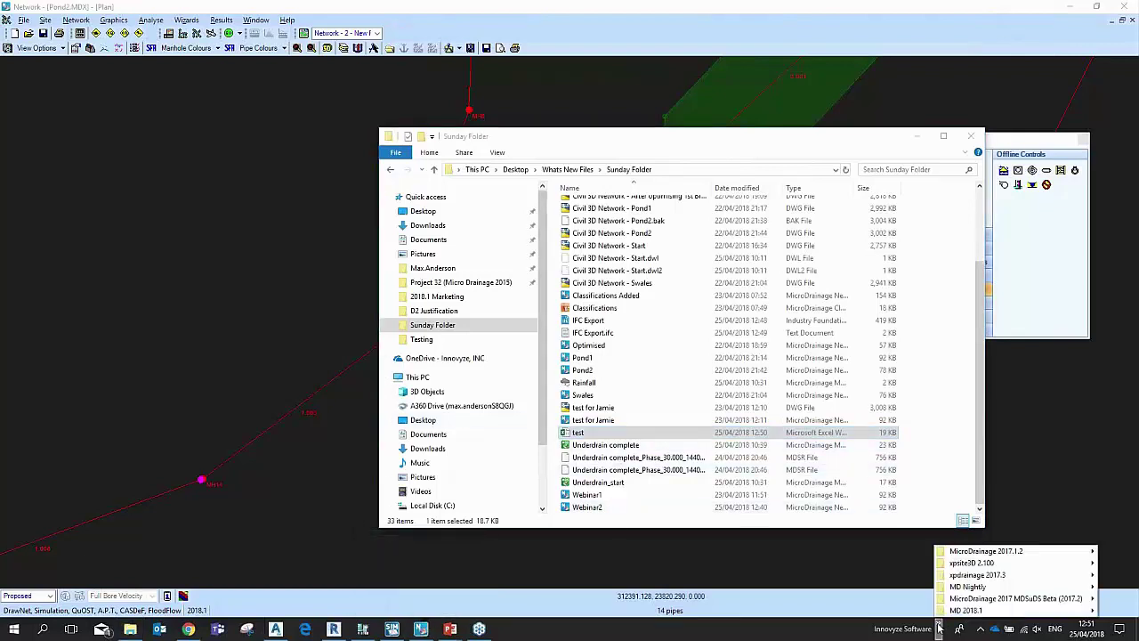
pyautogui.moveTo(948, 612)
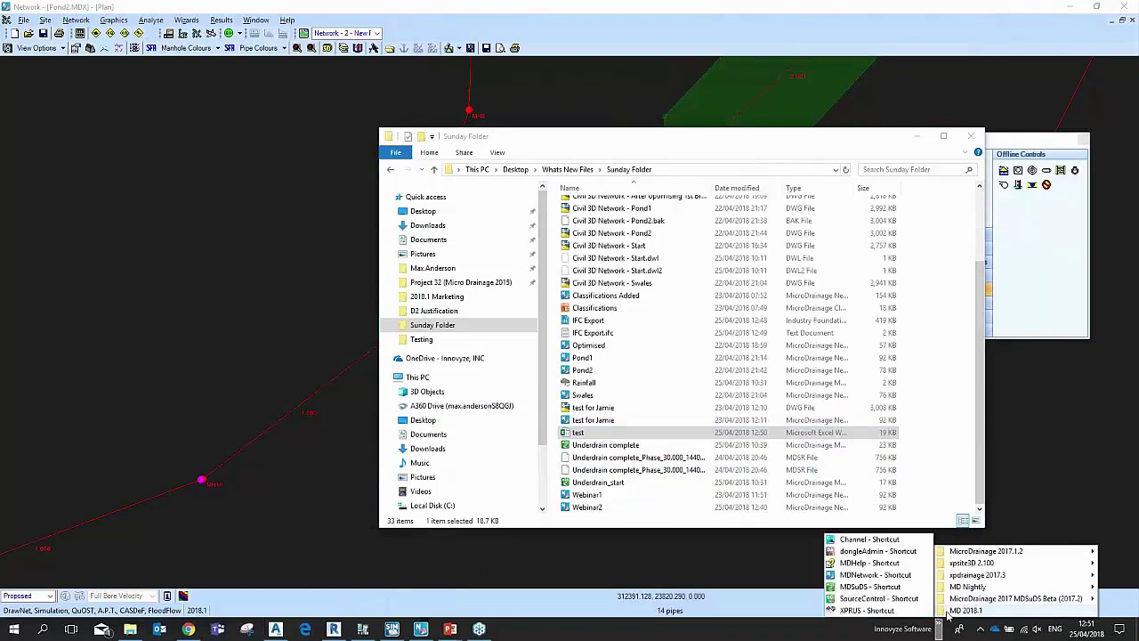
pyautogui.click(868, 598)
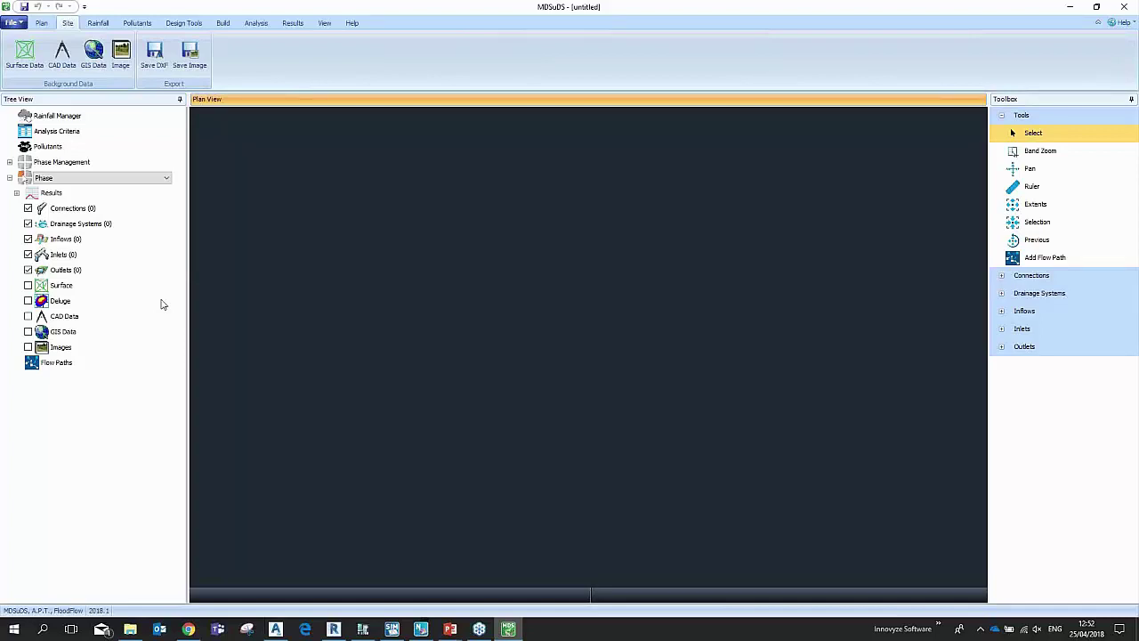
# Step: Start opening an existing MDSuDS design file in place of the untitled one
pyautogui.click(16, 23)
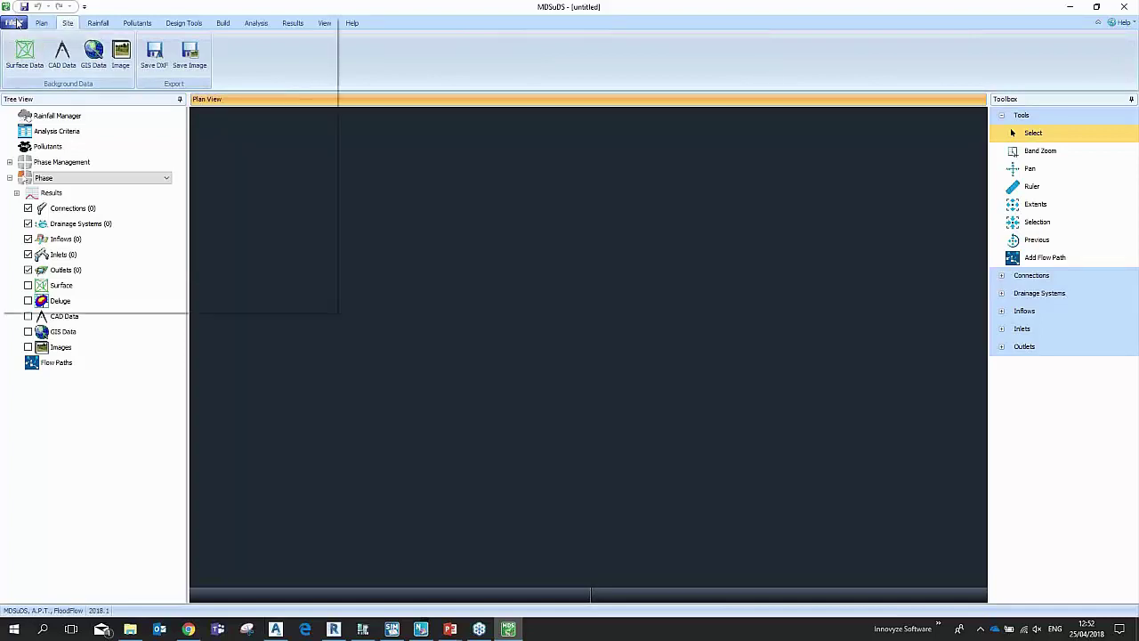
pyautogui.moveTo(29, 98)
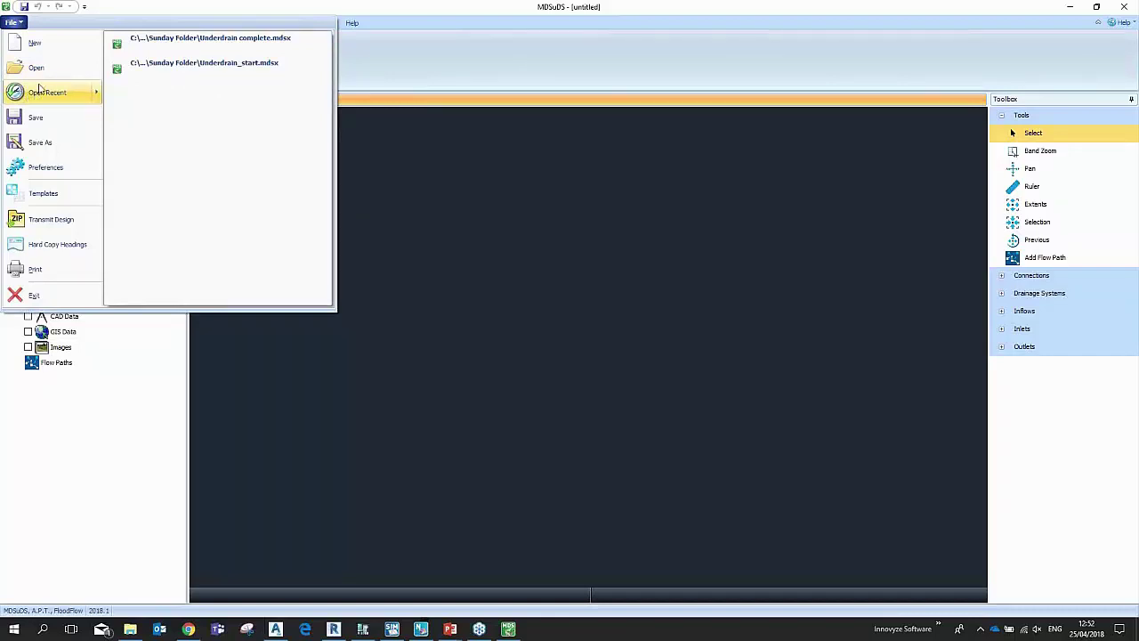
pyautogui.click(46, 72)
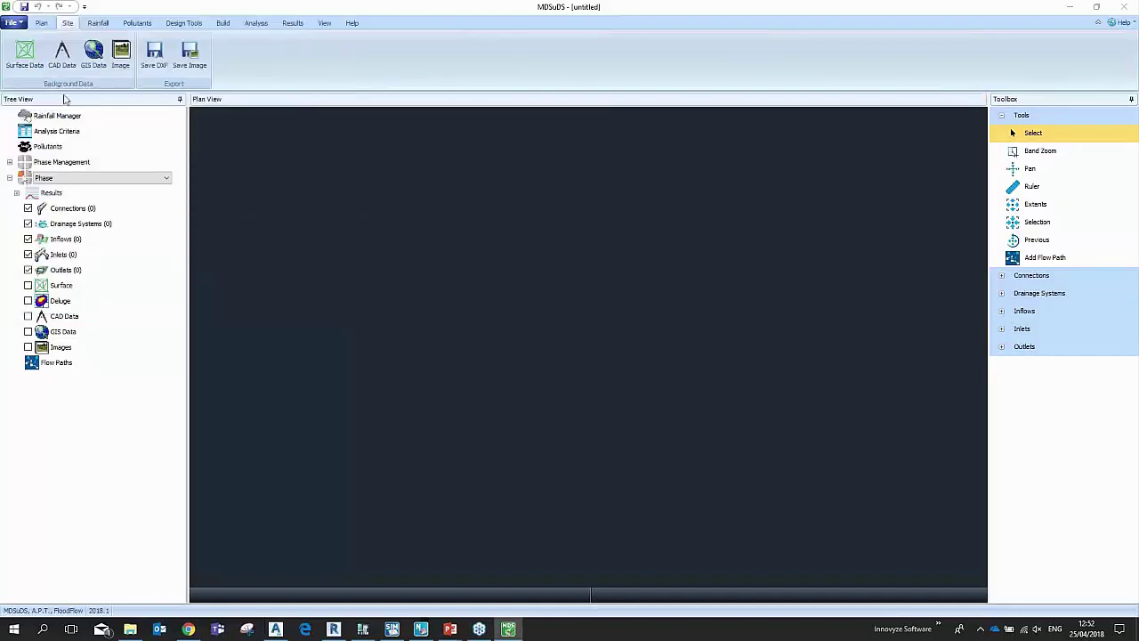
pyautogui.click(220, 96)
pyautogui.doubleClick(221, 96)
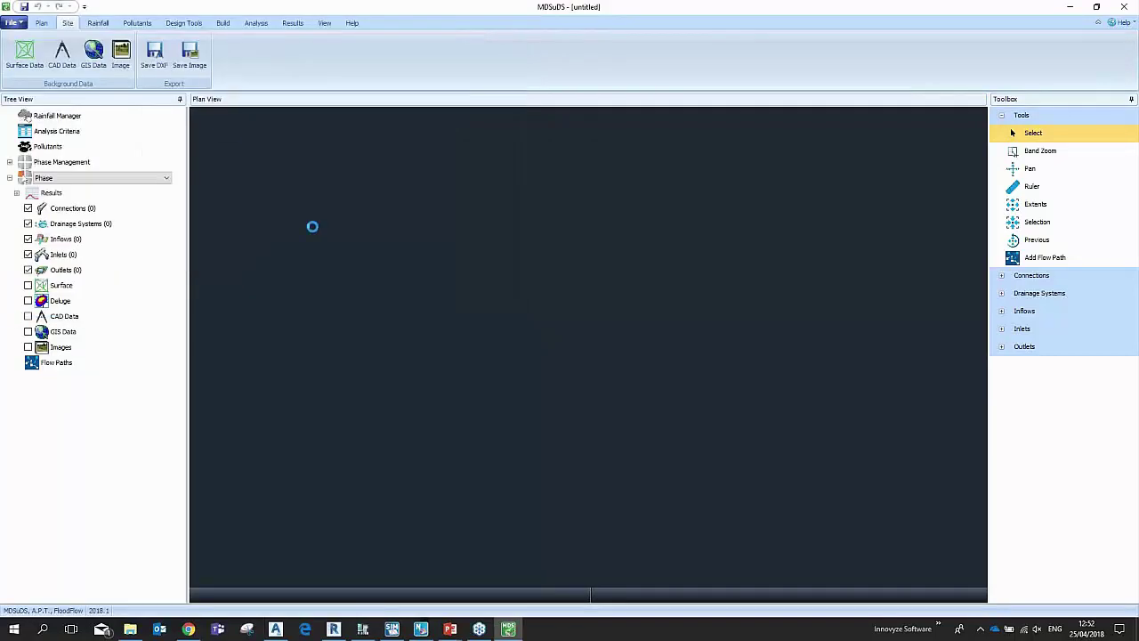